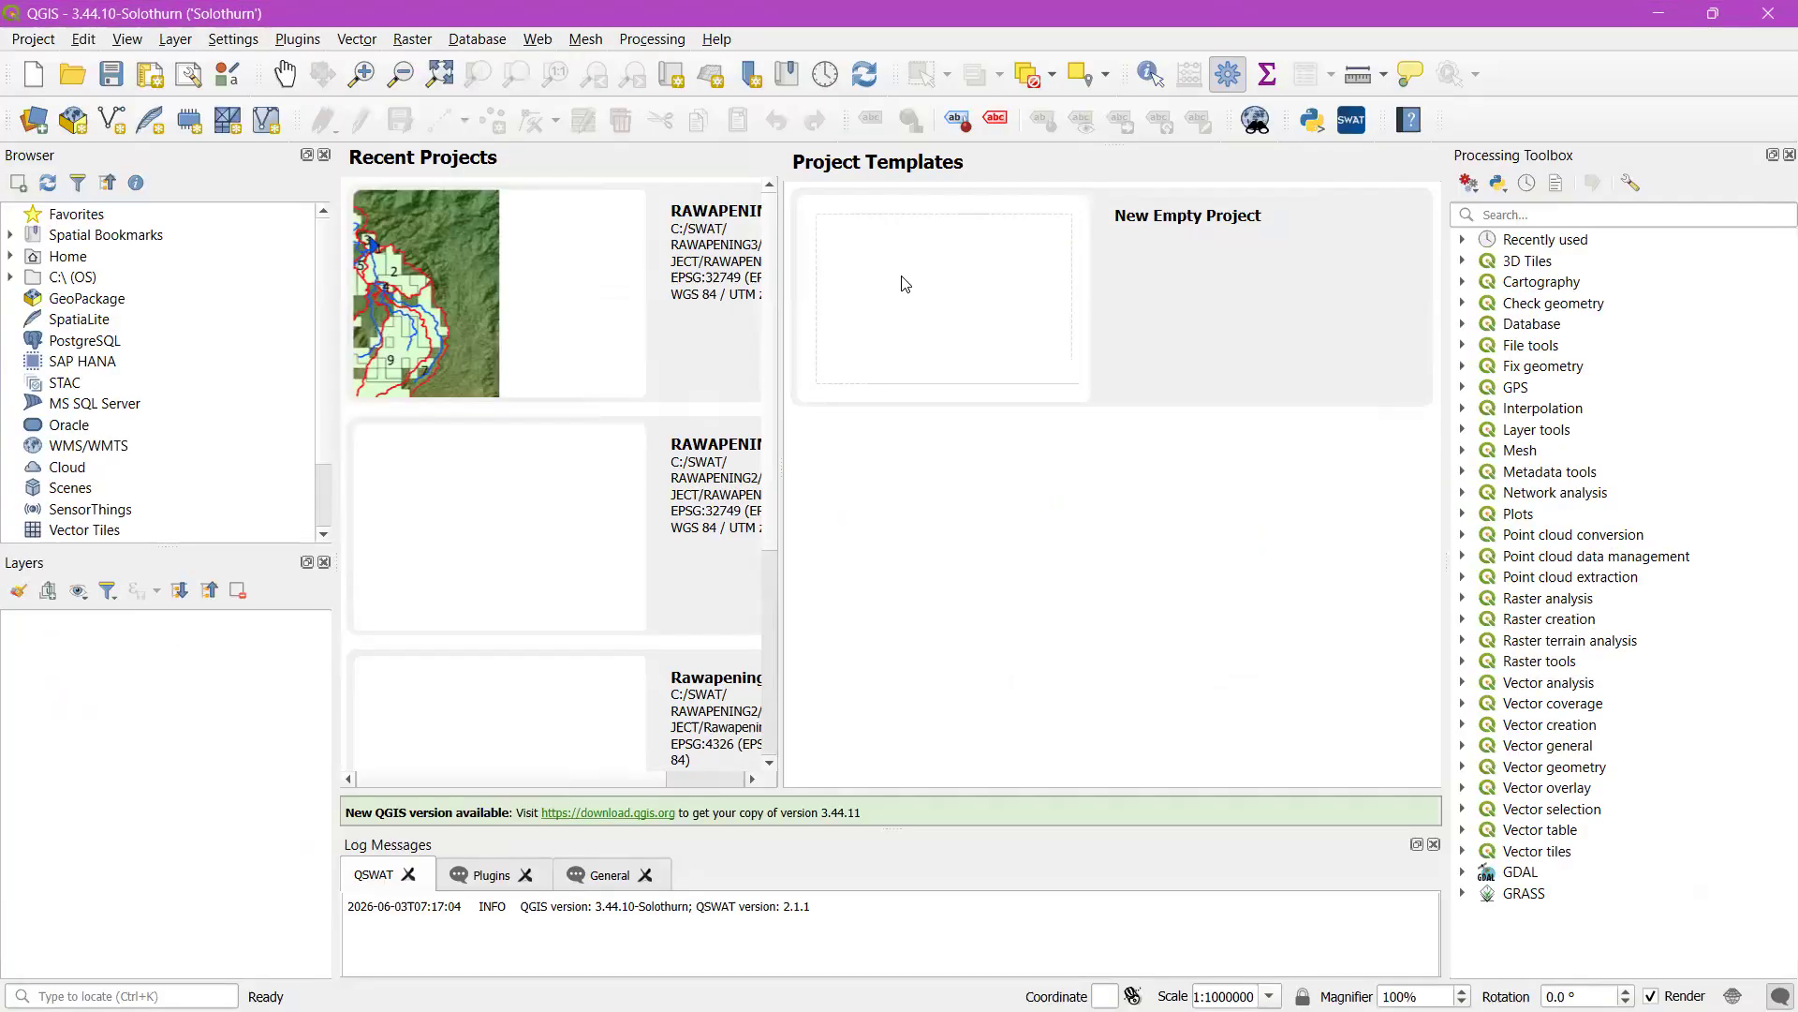
# Open the recent RAWAPENING project from the RAWAPENING3 folder and connect SWAT Editor to its databases through QSWAT
pyautogui.click(522, 291)
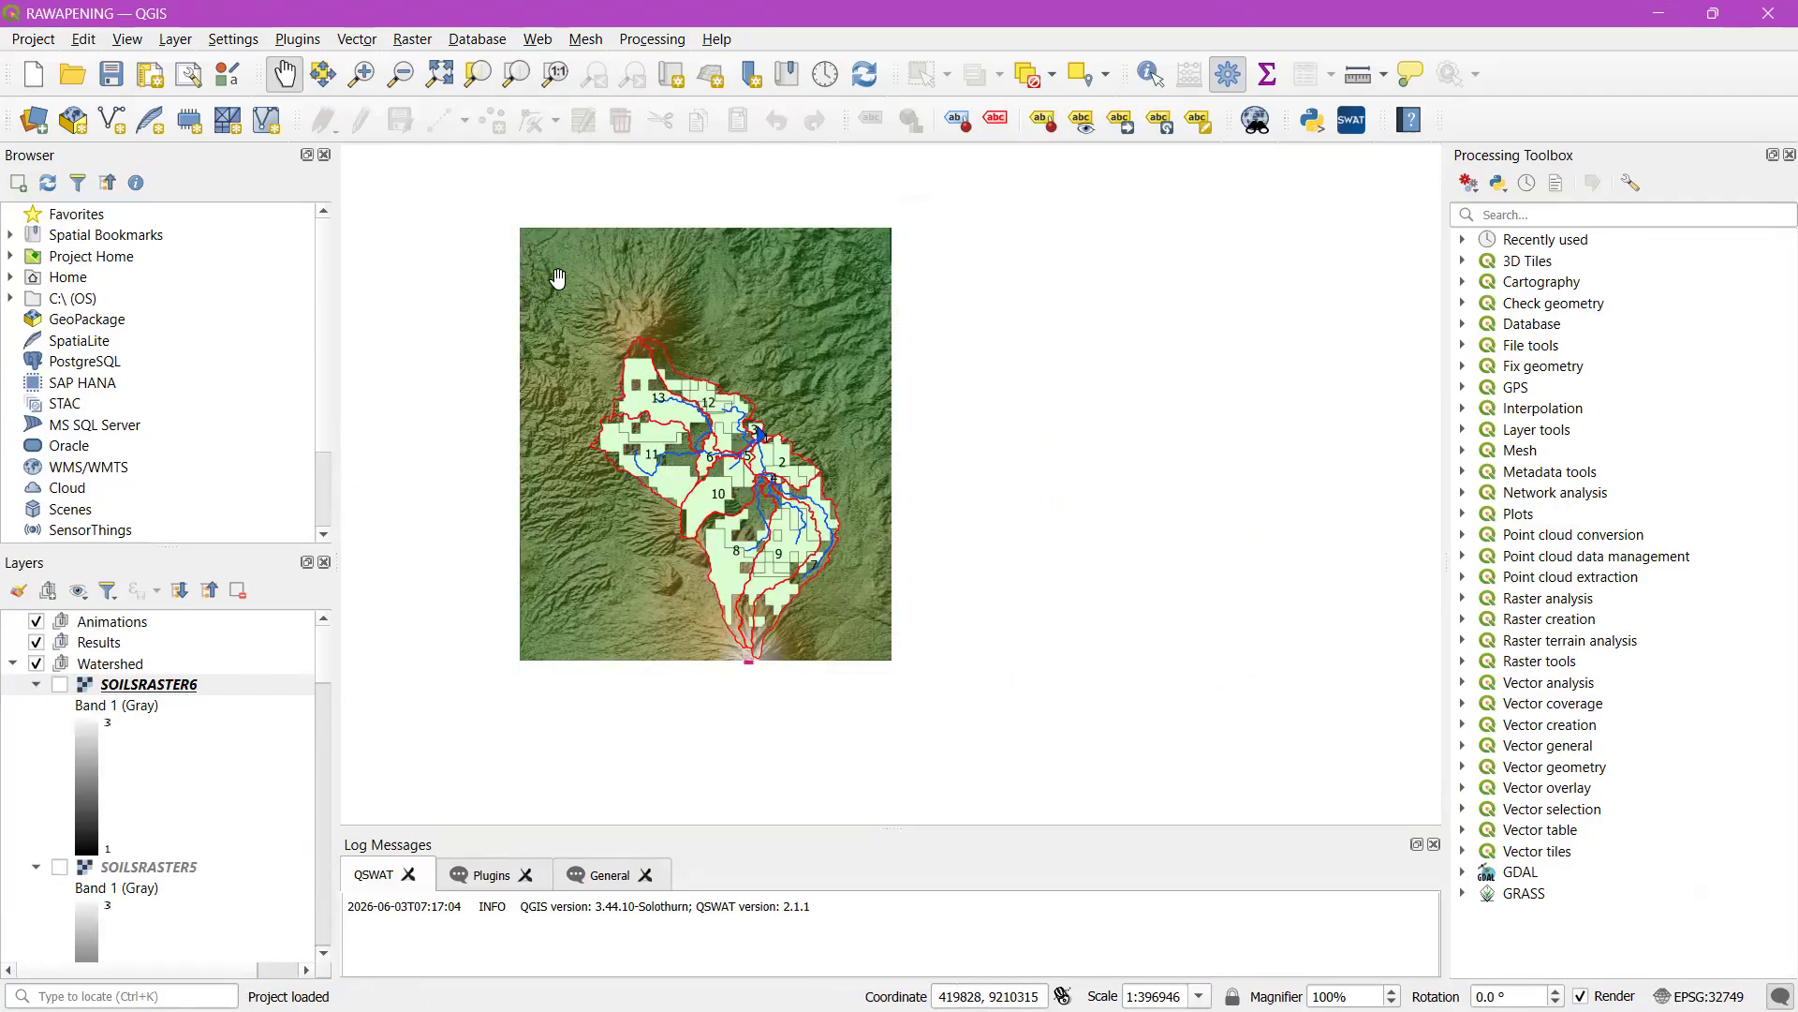
pyautogui.click(1350, 122)
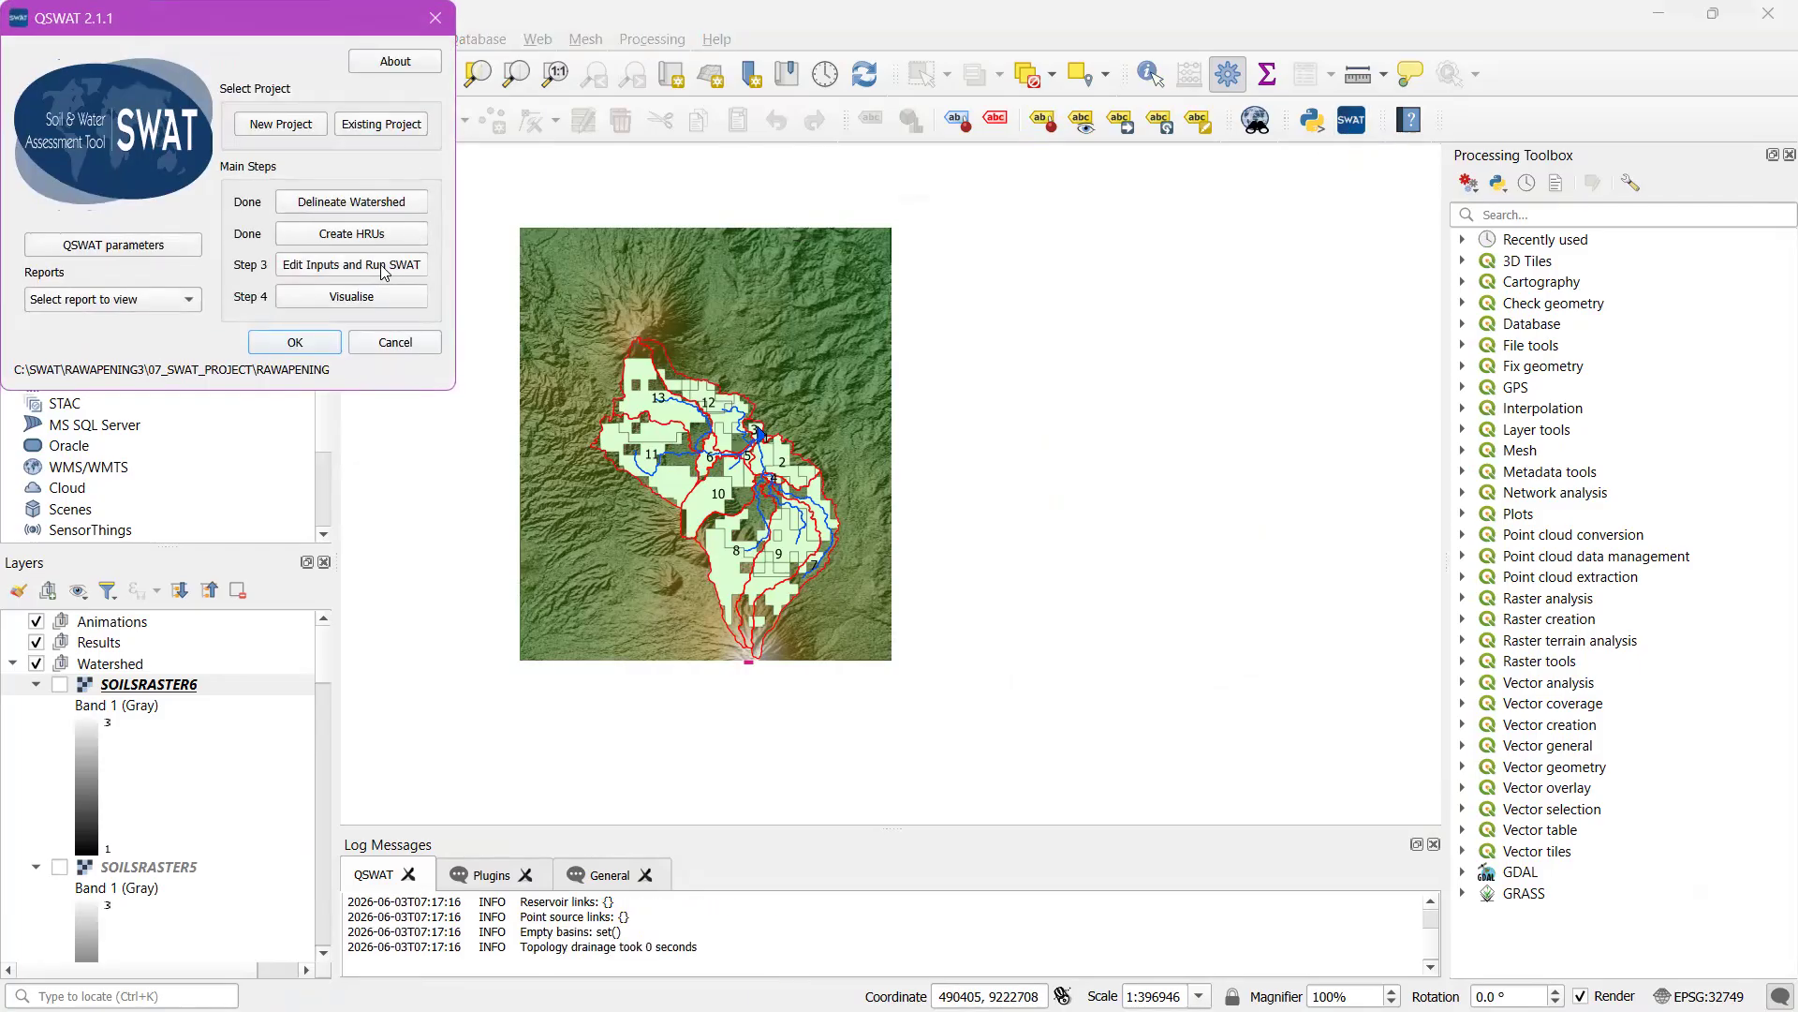
pyautogui.click(354, 266)
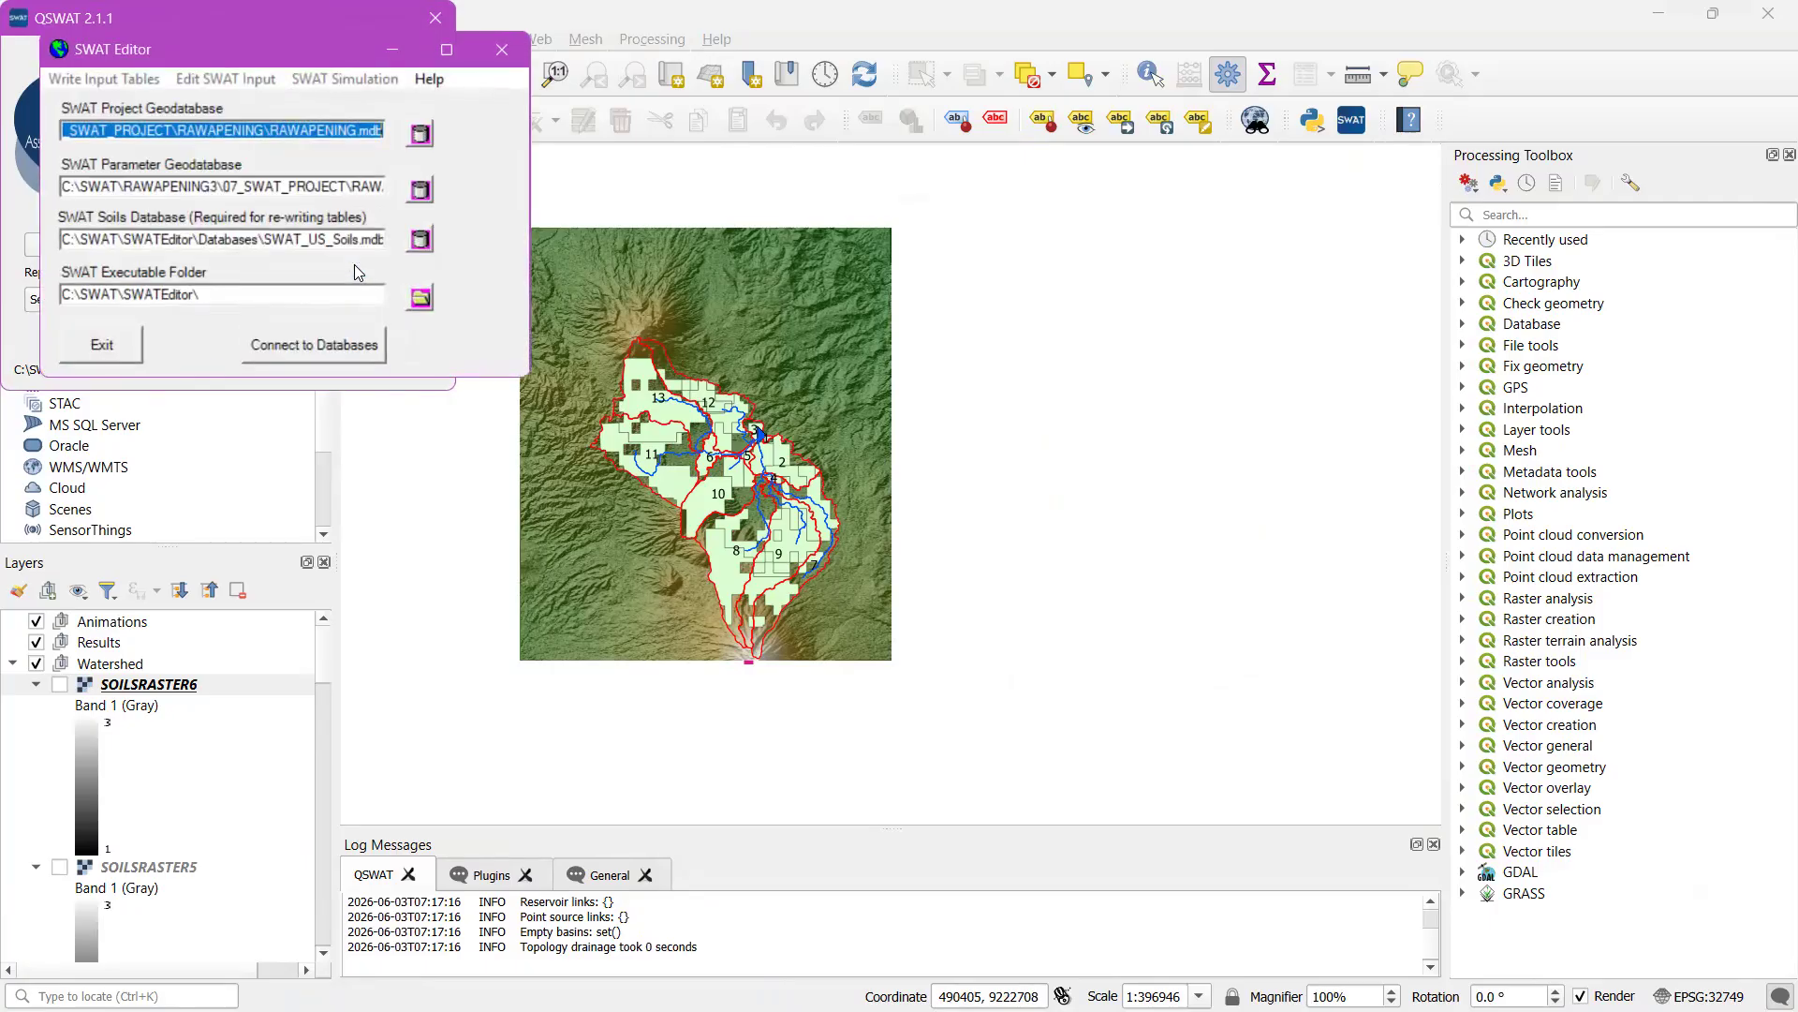
pyautogui.click(296, 354)
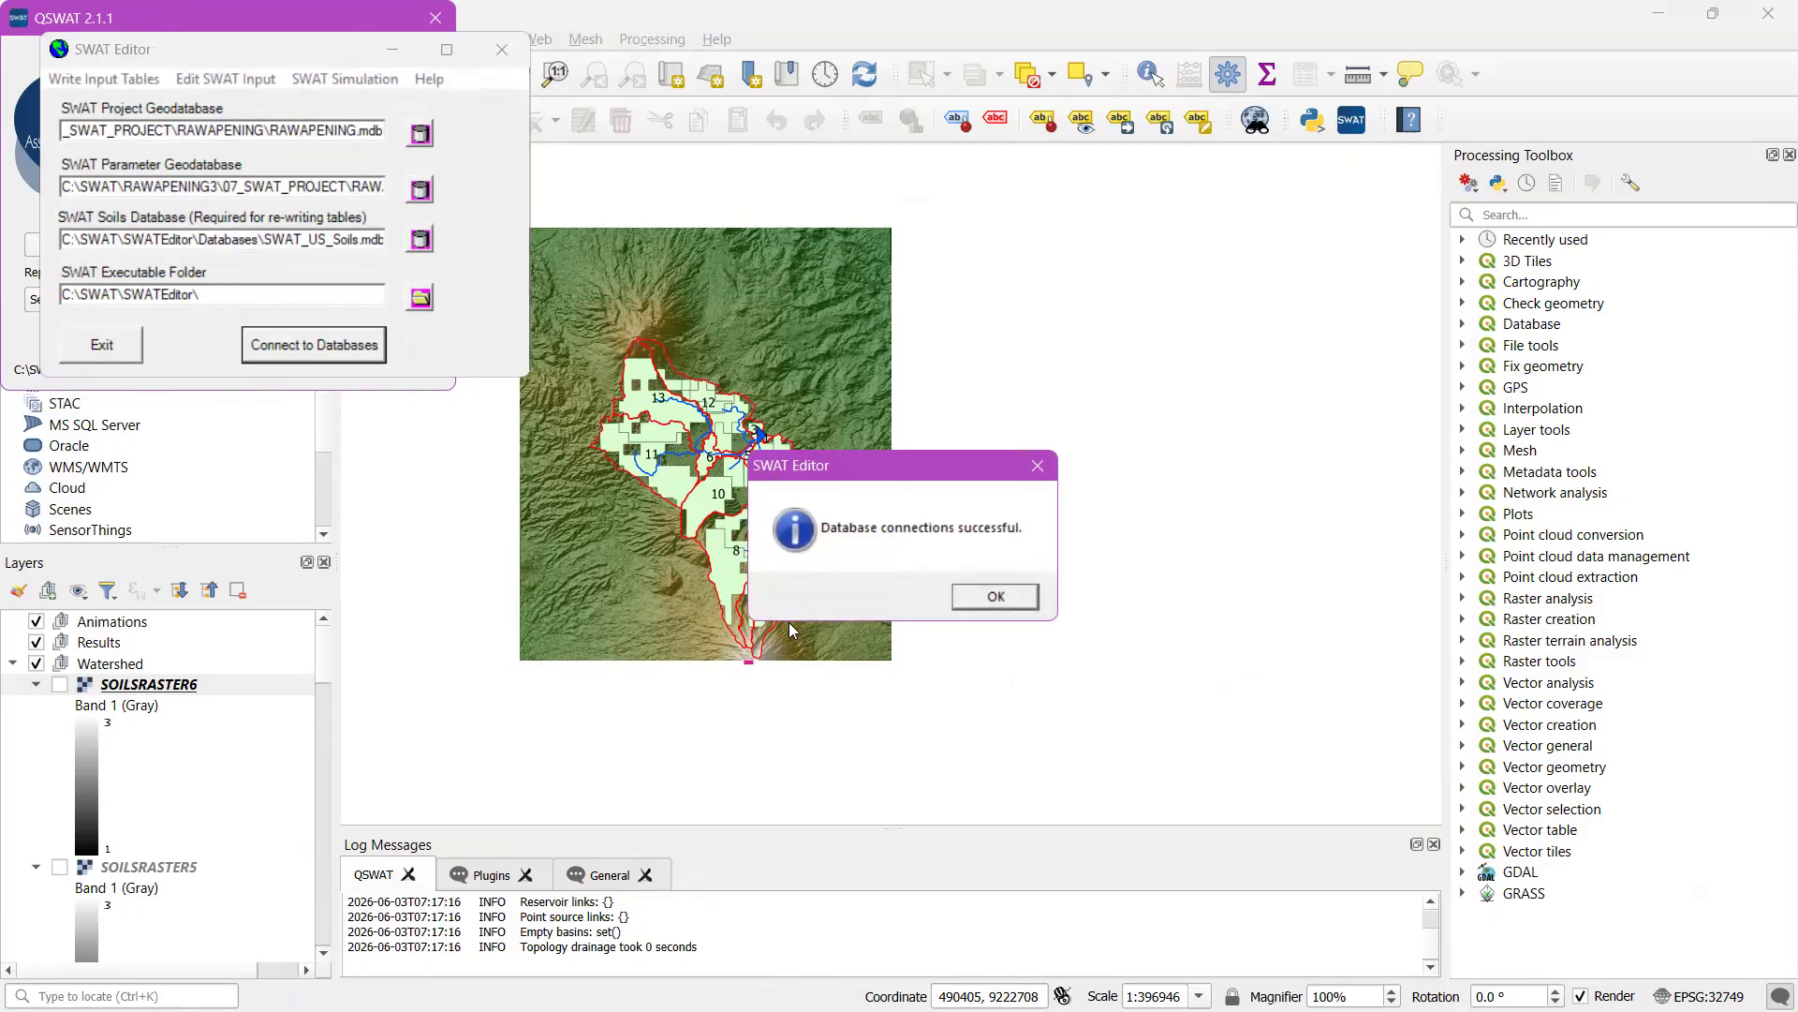
pyautogui.click(993, 598)
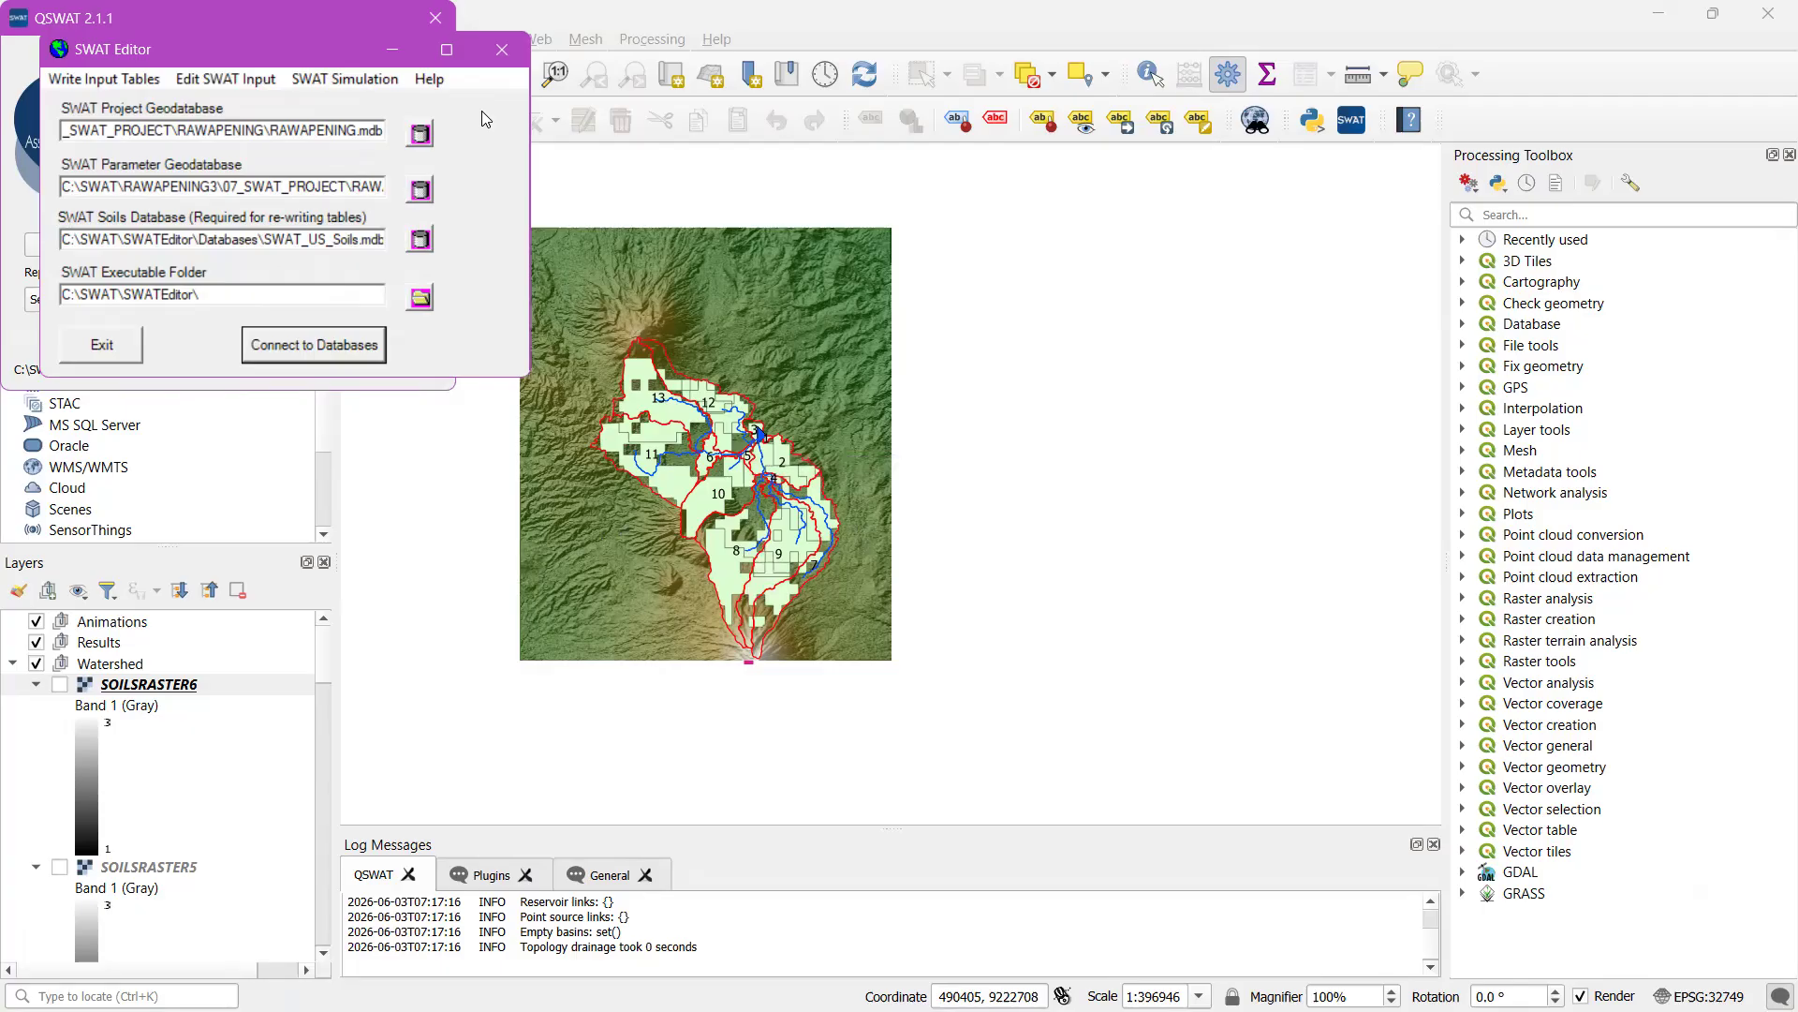
# Switch to Avast Free Antivirus, check the Quarantine list under Protection for blocked files, and minimize the window
pyautogui.hotkey('alt', 'Tab')
pyautogui.press('Tab')
pyautogui.press('Tab')
pyautogui.press('Tab')
pyautogui.press('Tab')
pyautogui.press('Tab')
pyautogui.press('Tab')
pyautogui.press('Tab')
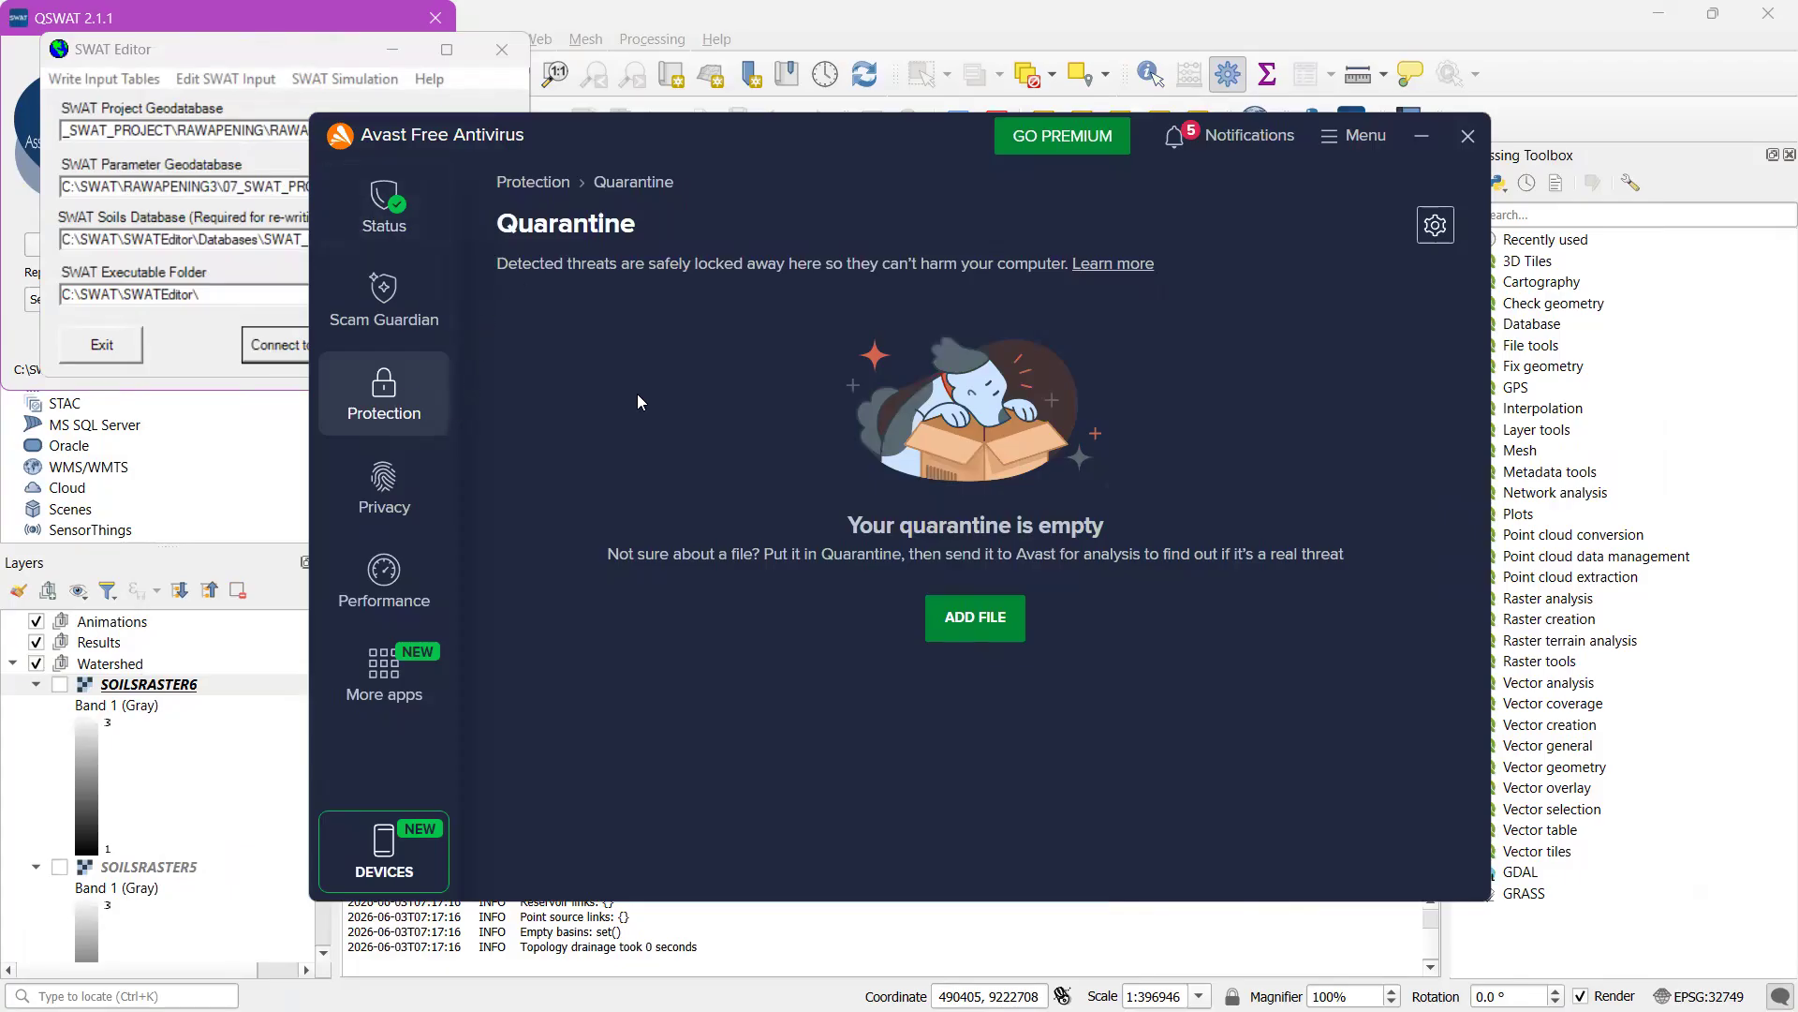
pyautogui.click(409, 419)
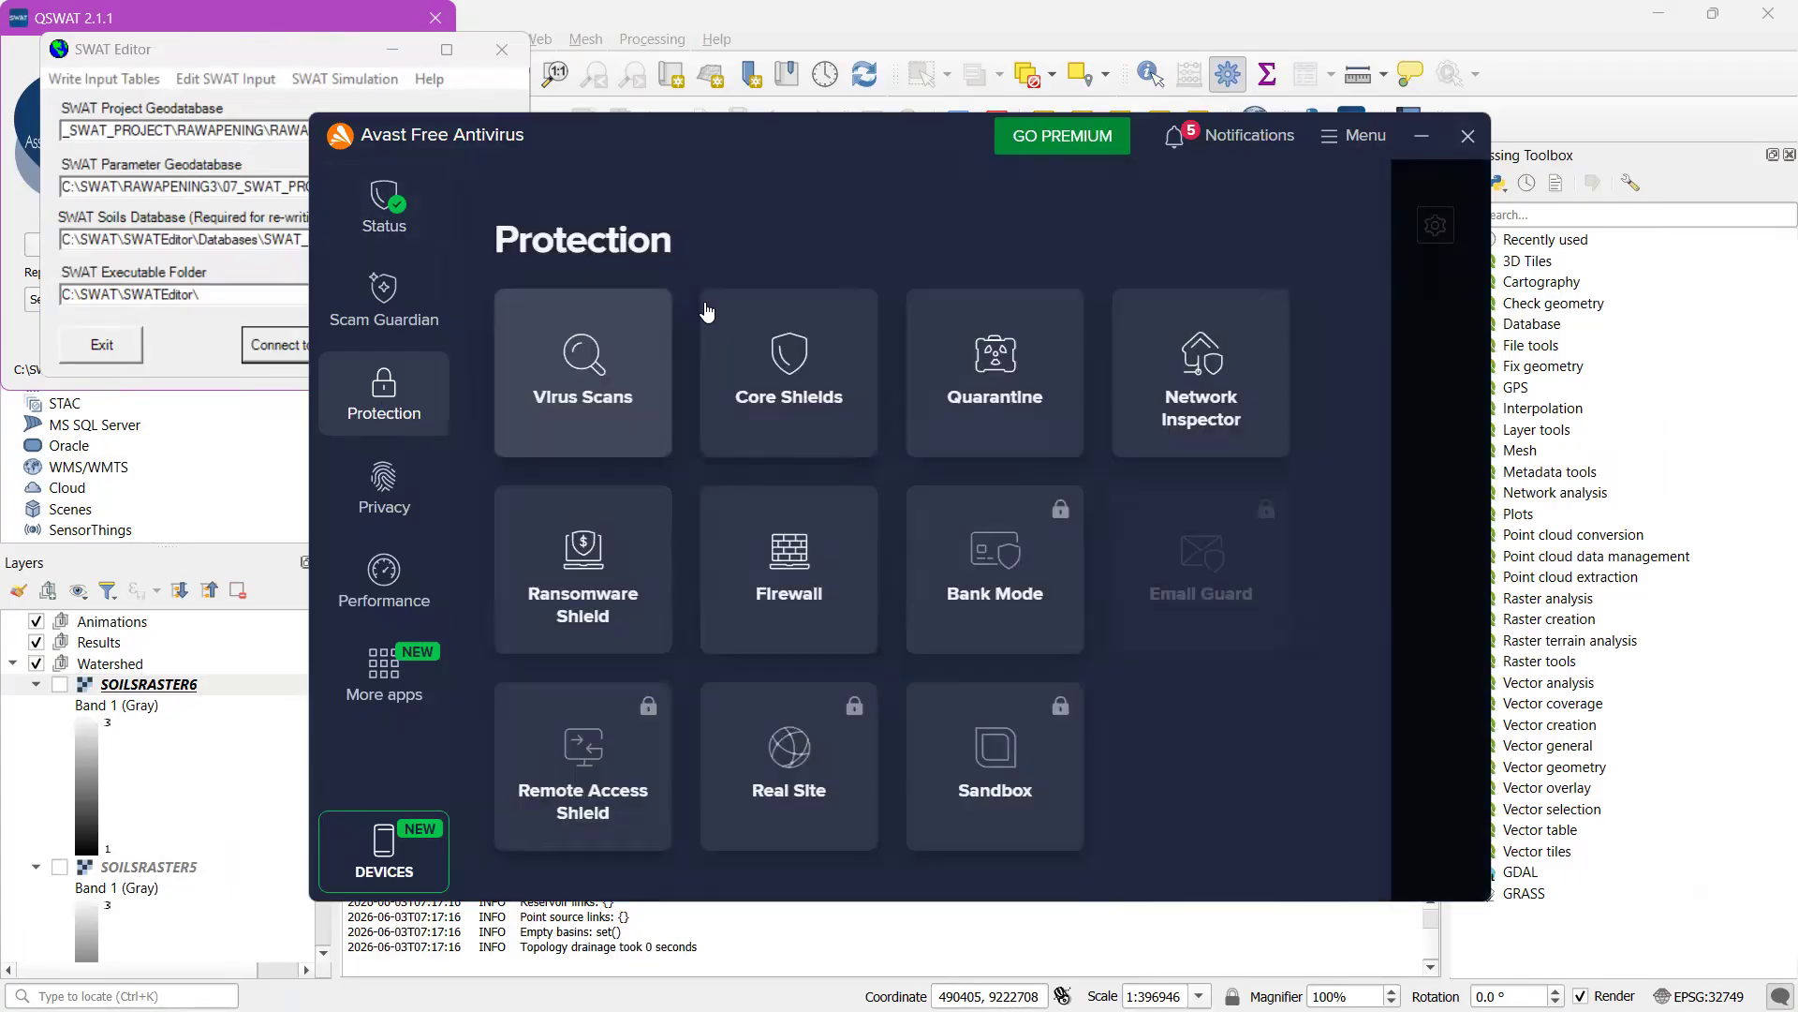
pyautogui.click(1021, 414)
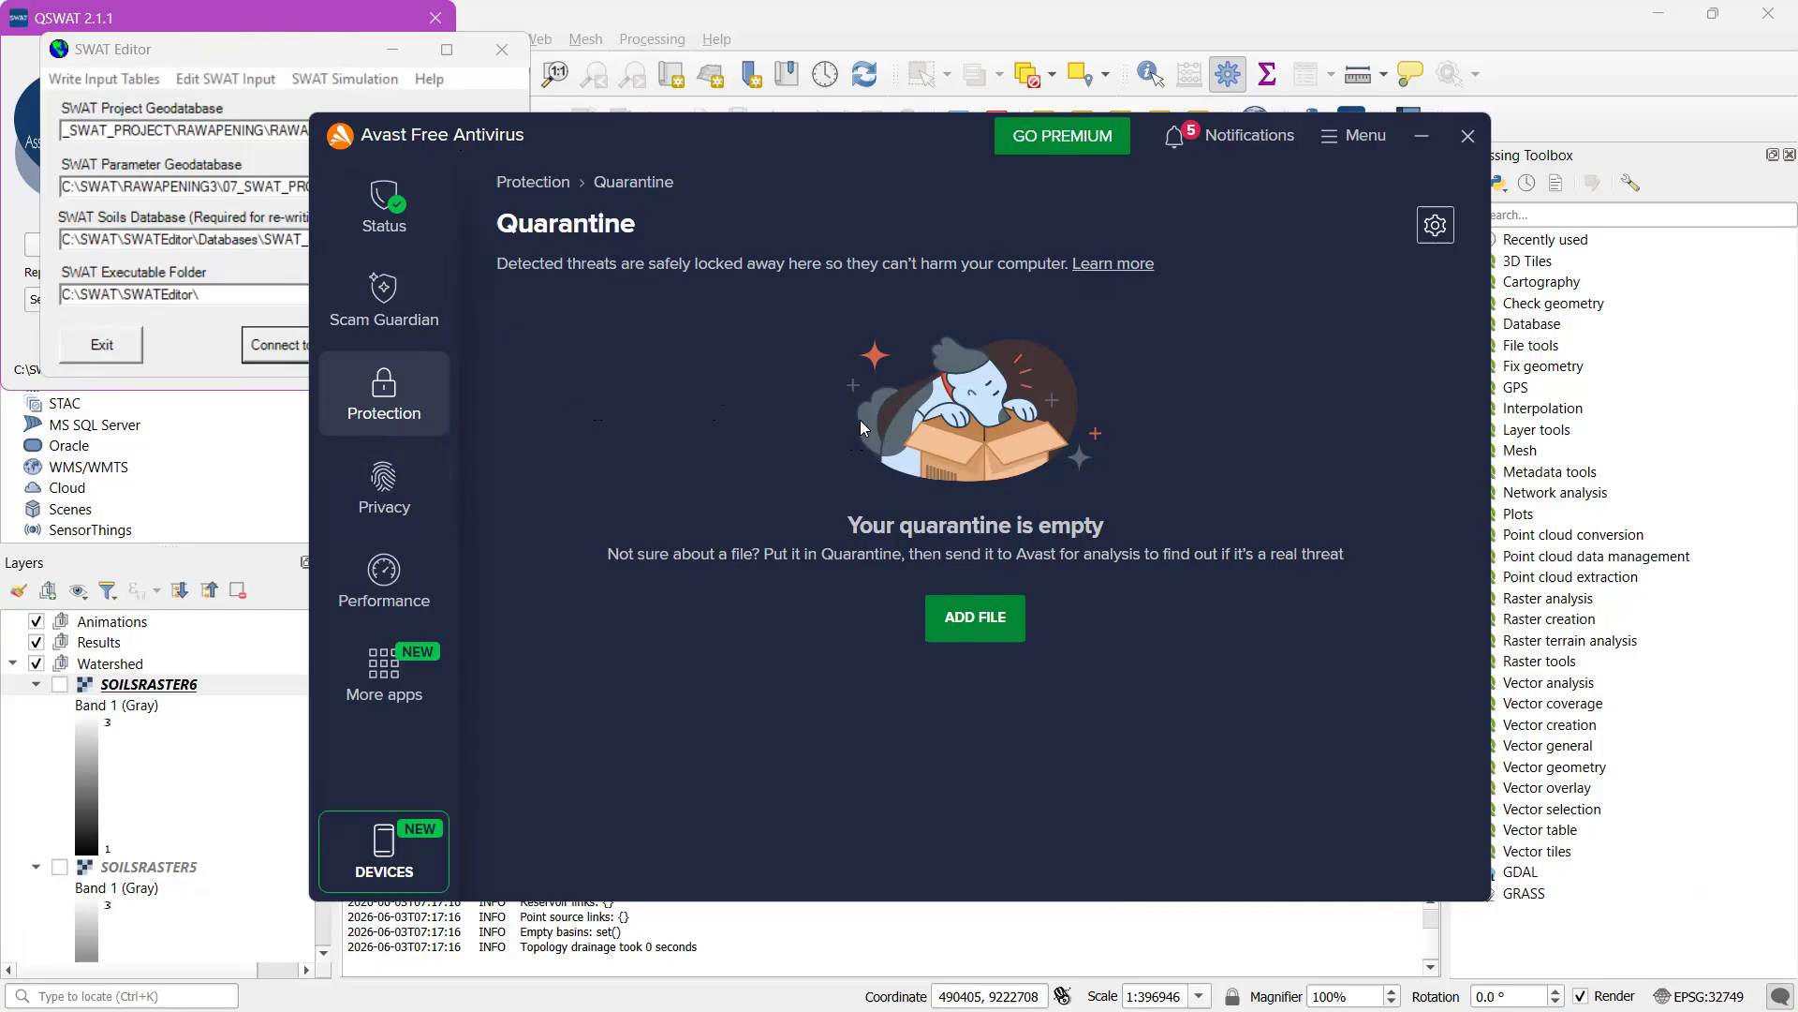
pyautogui.click(1418, 142)
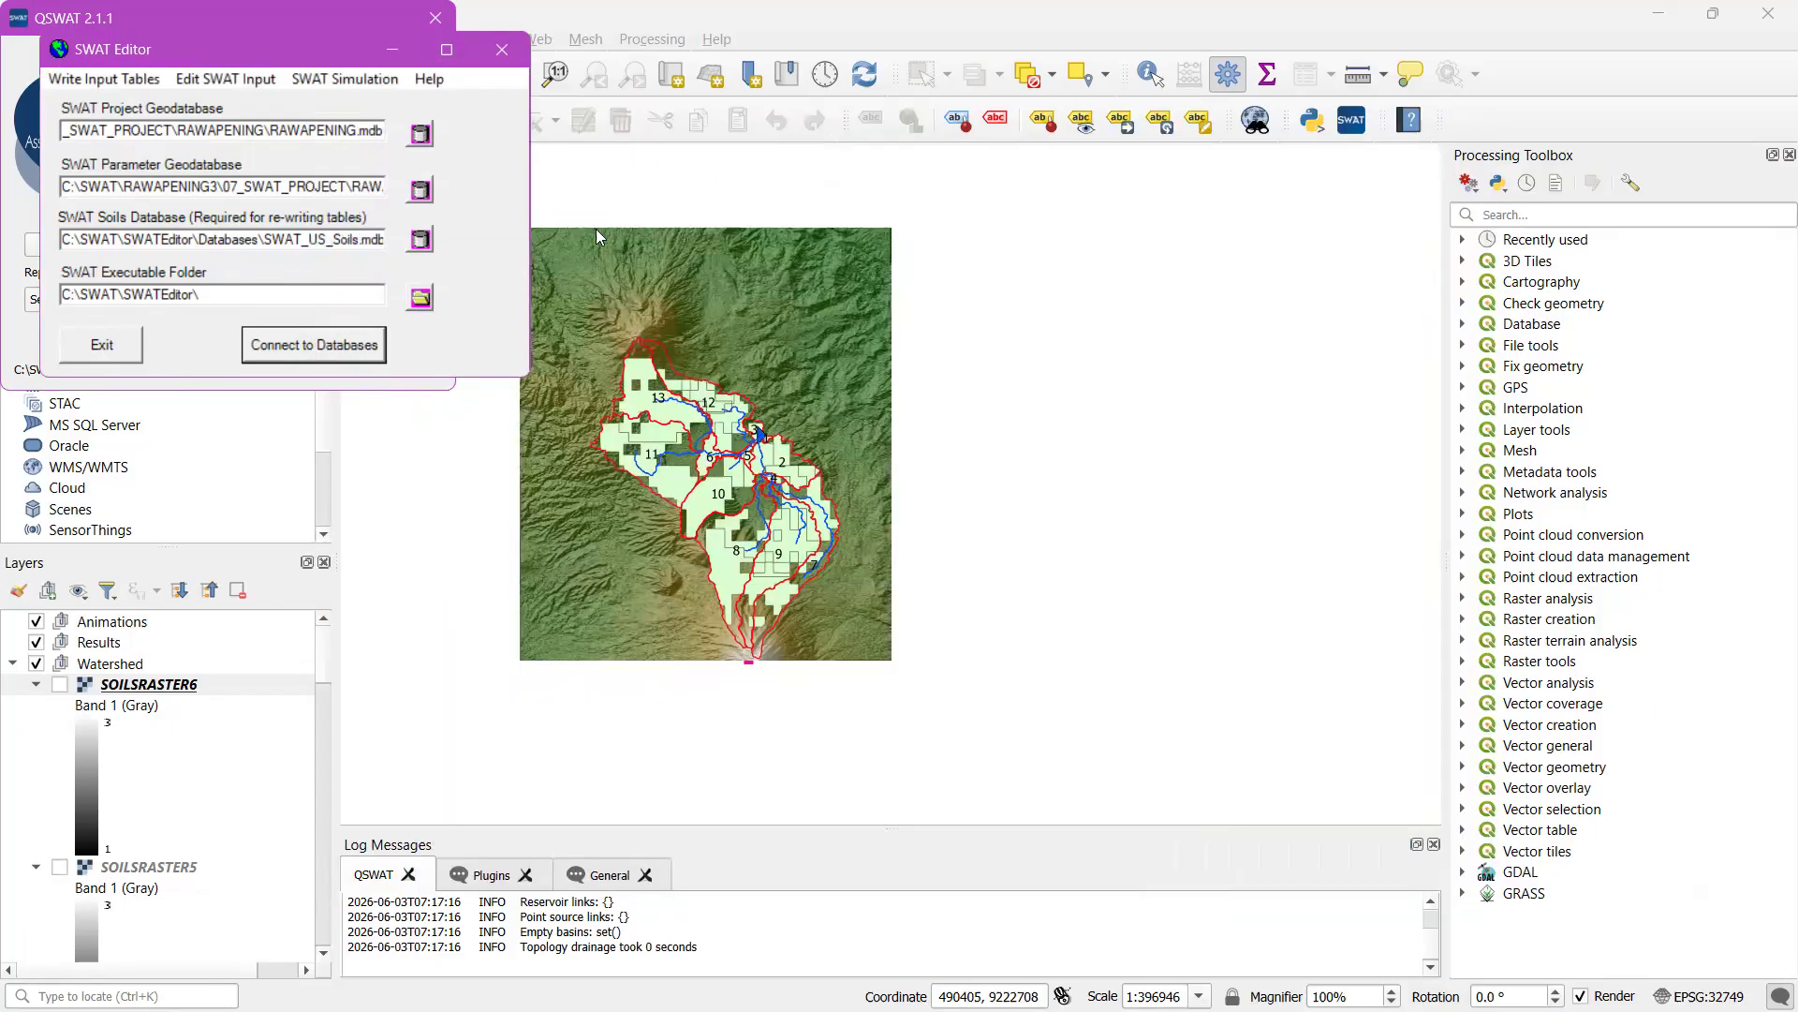
# Reconnect SWAT Editor to its databases and choose WGEN_user as the weather generator locations table for the weather stations
pyautogui.click(335, 347)
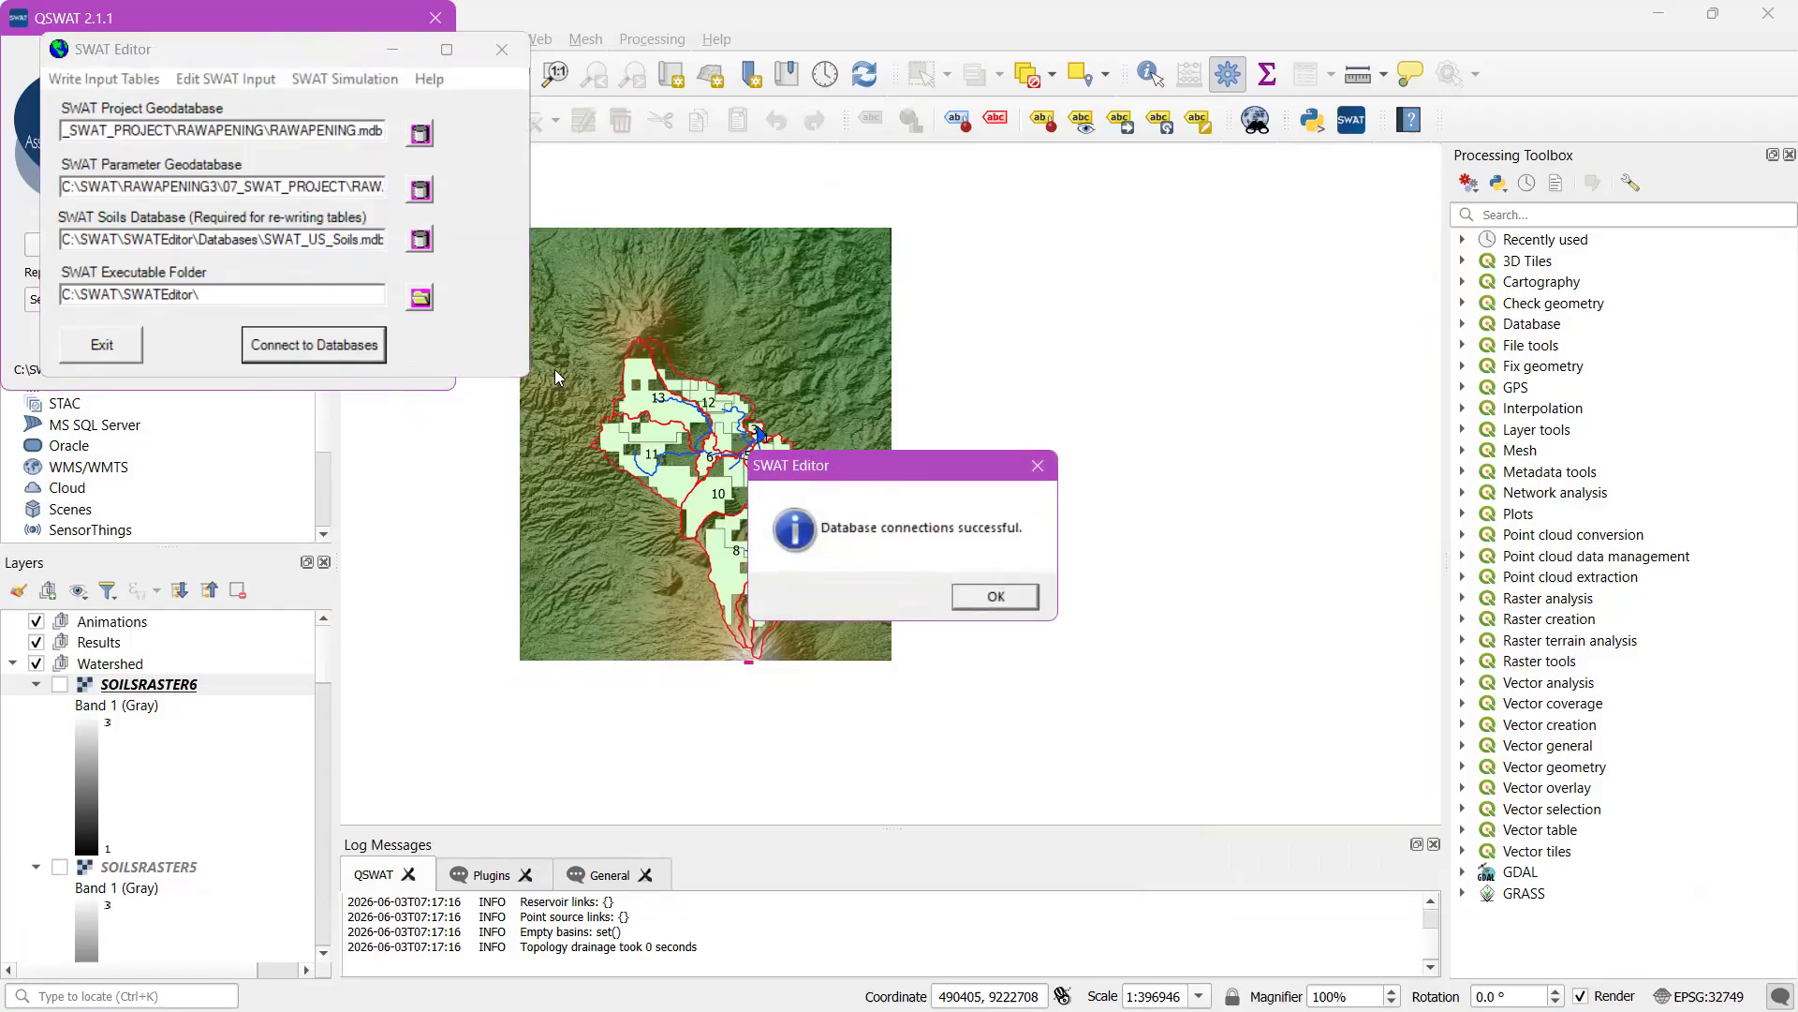
pyautogui.click(969, 600)
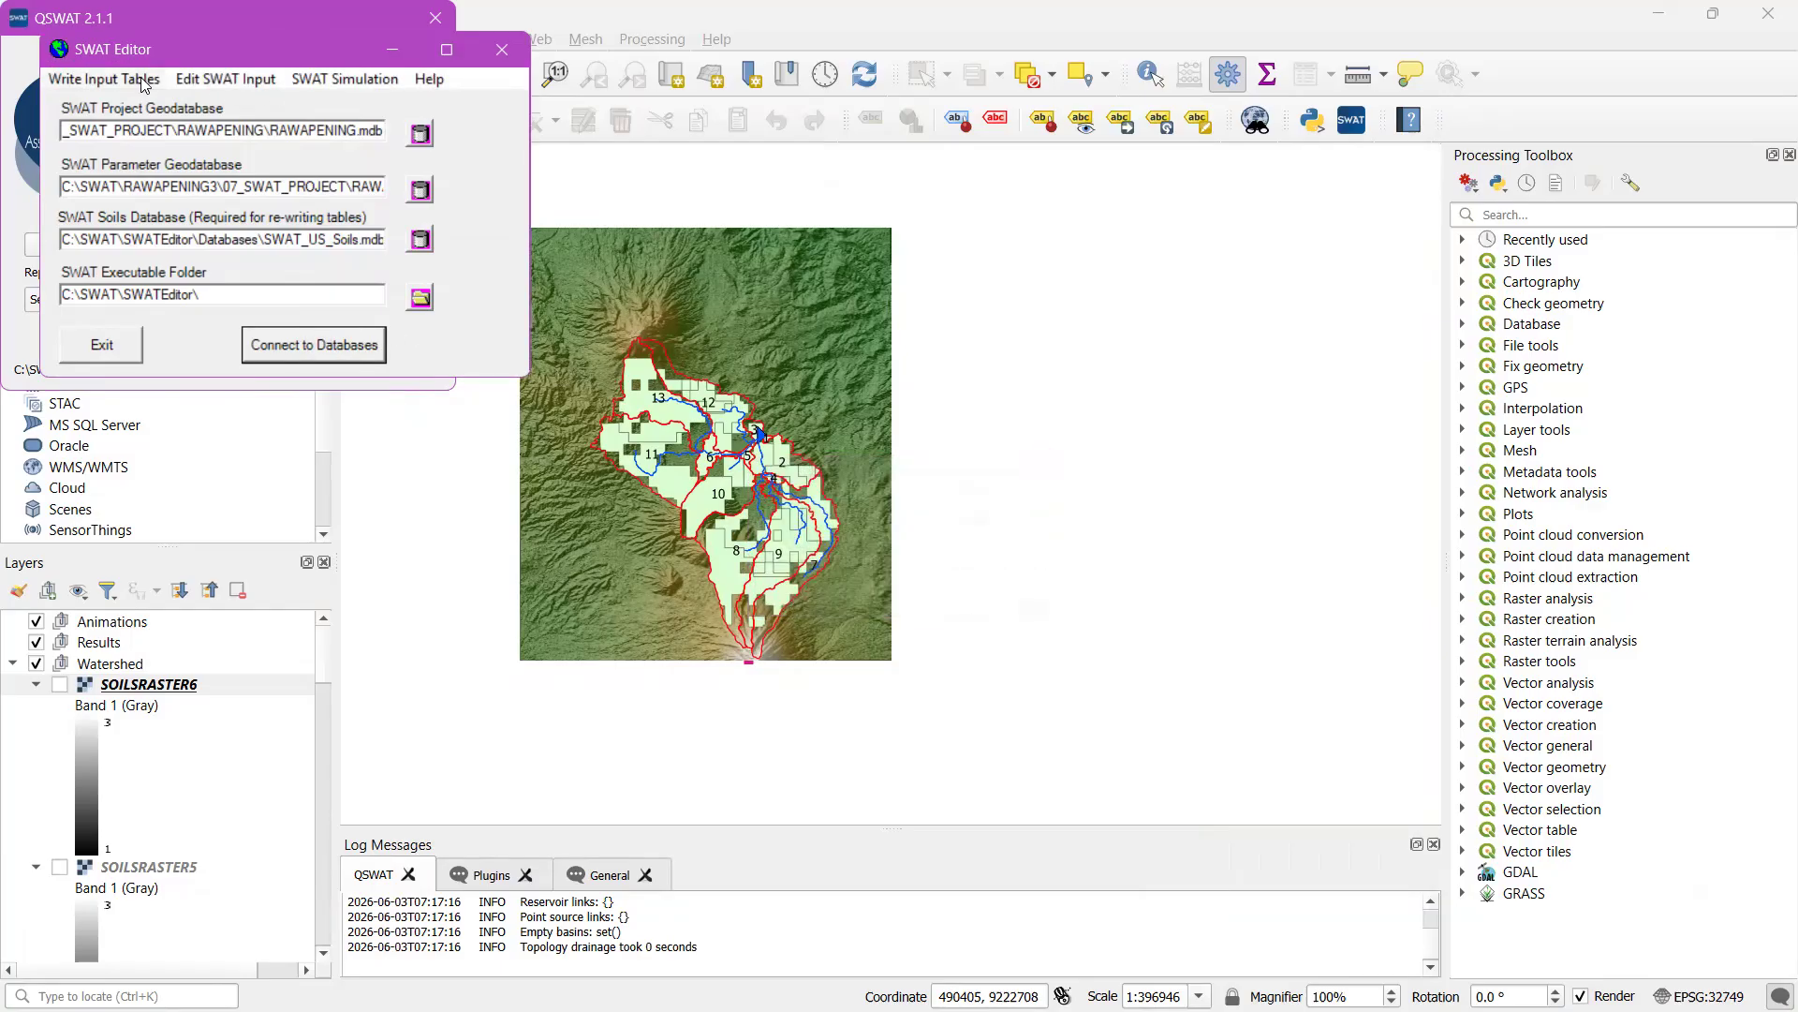
pyautogui.click(85, 81)
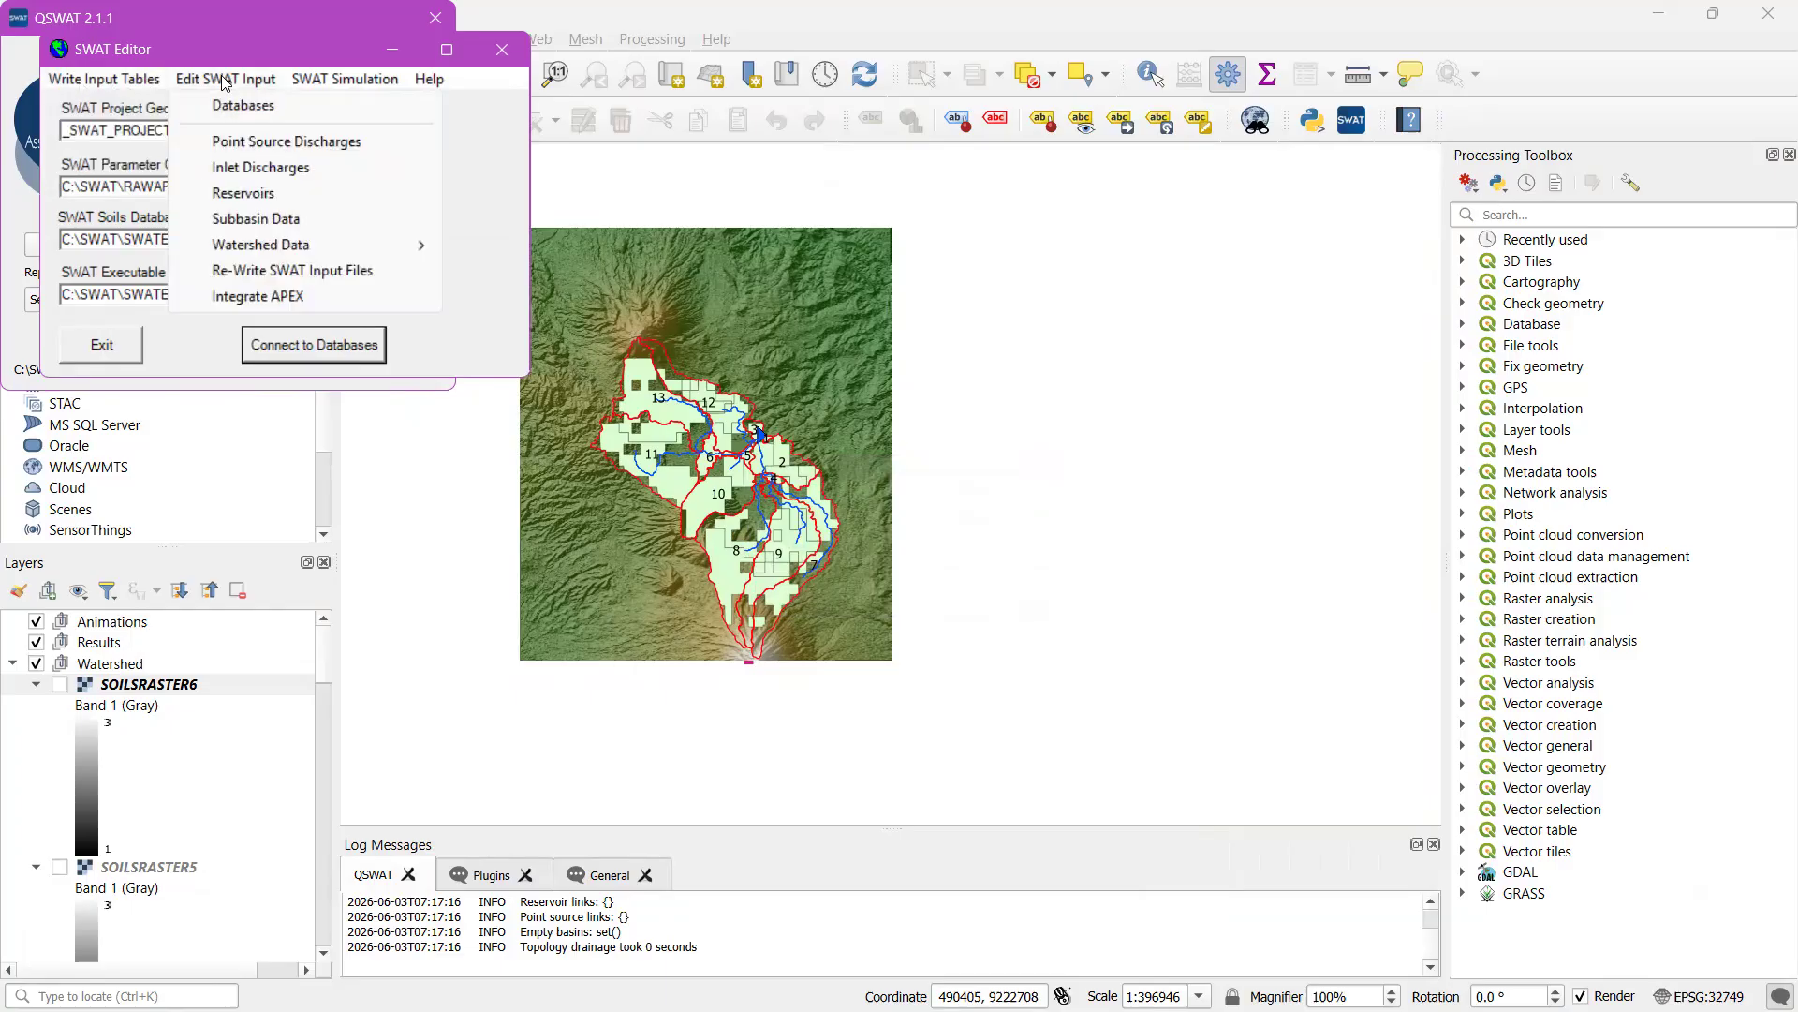
pyautogui.click(112, 80)
pyautogui.click(131, 80)
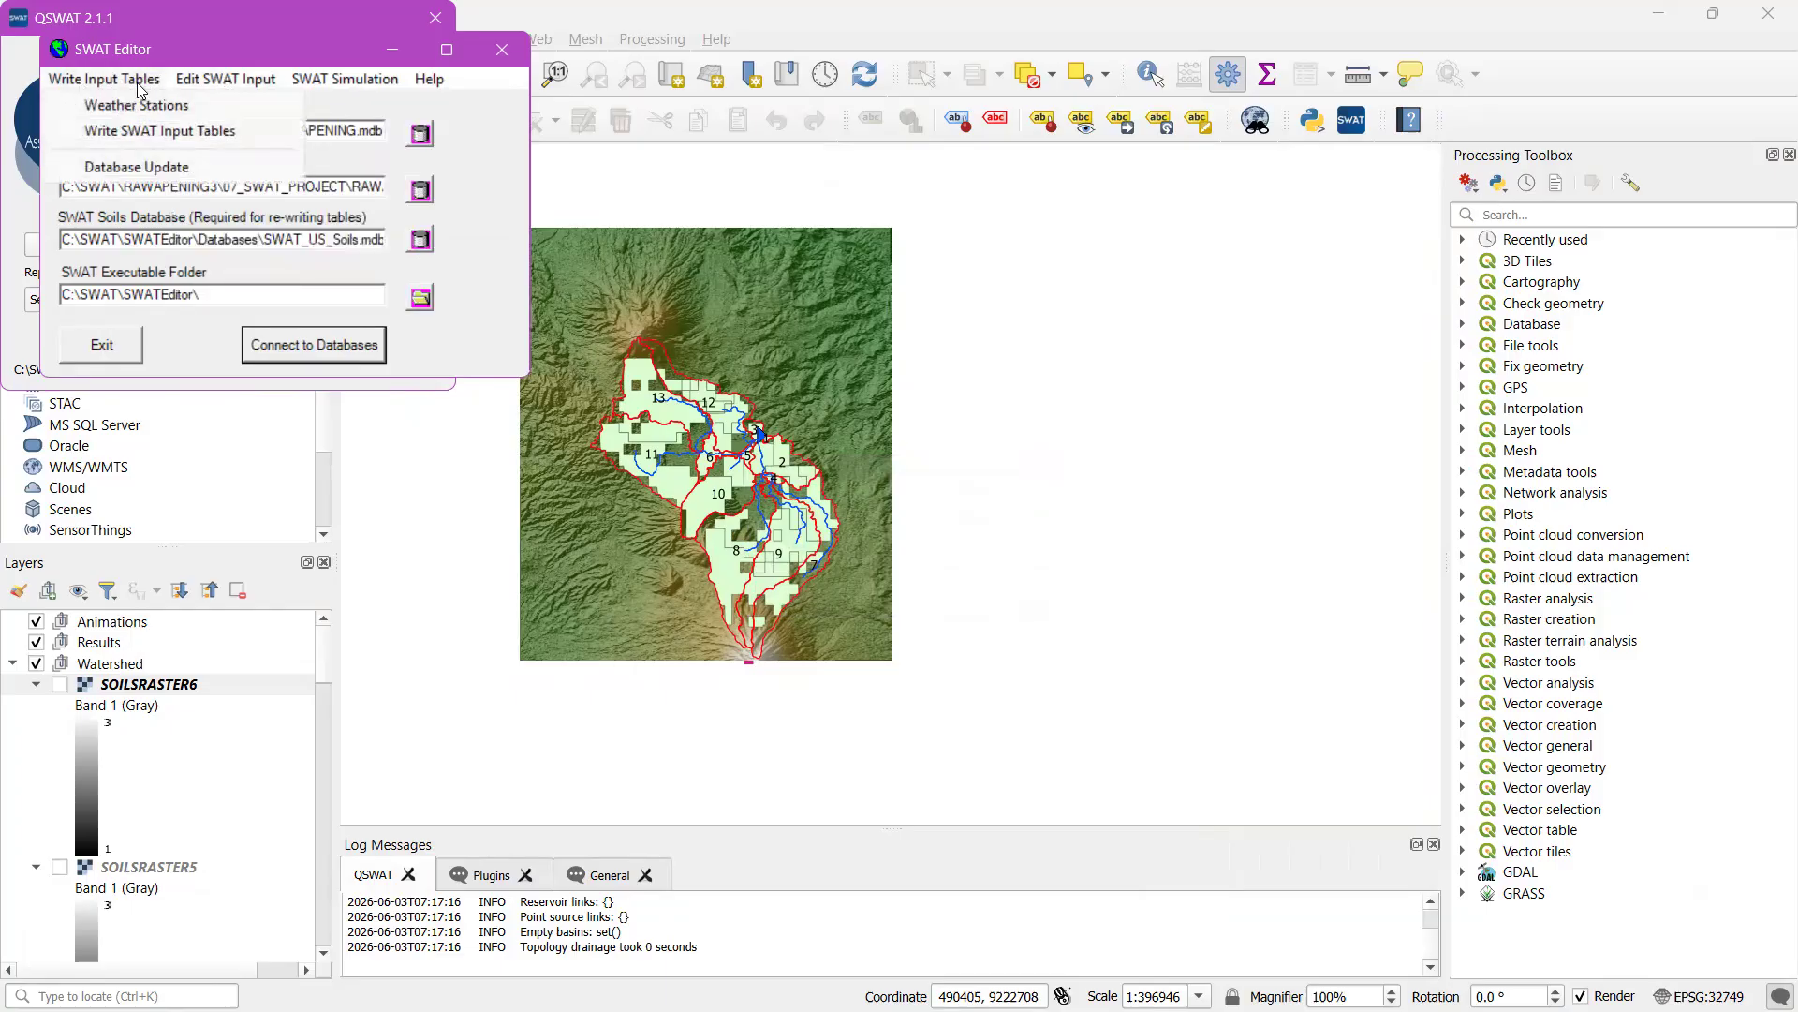
pyautogui.click(140, 107)
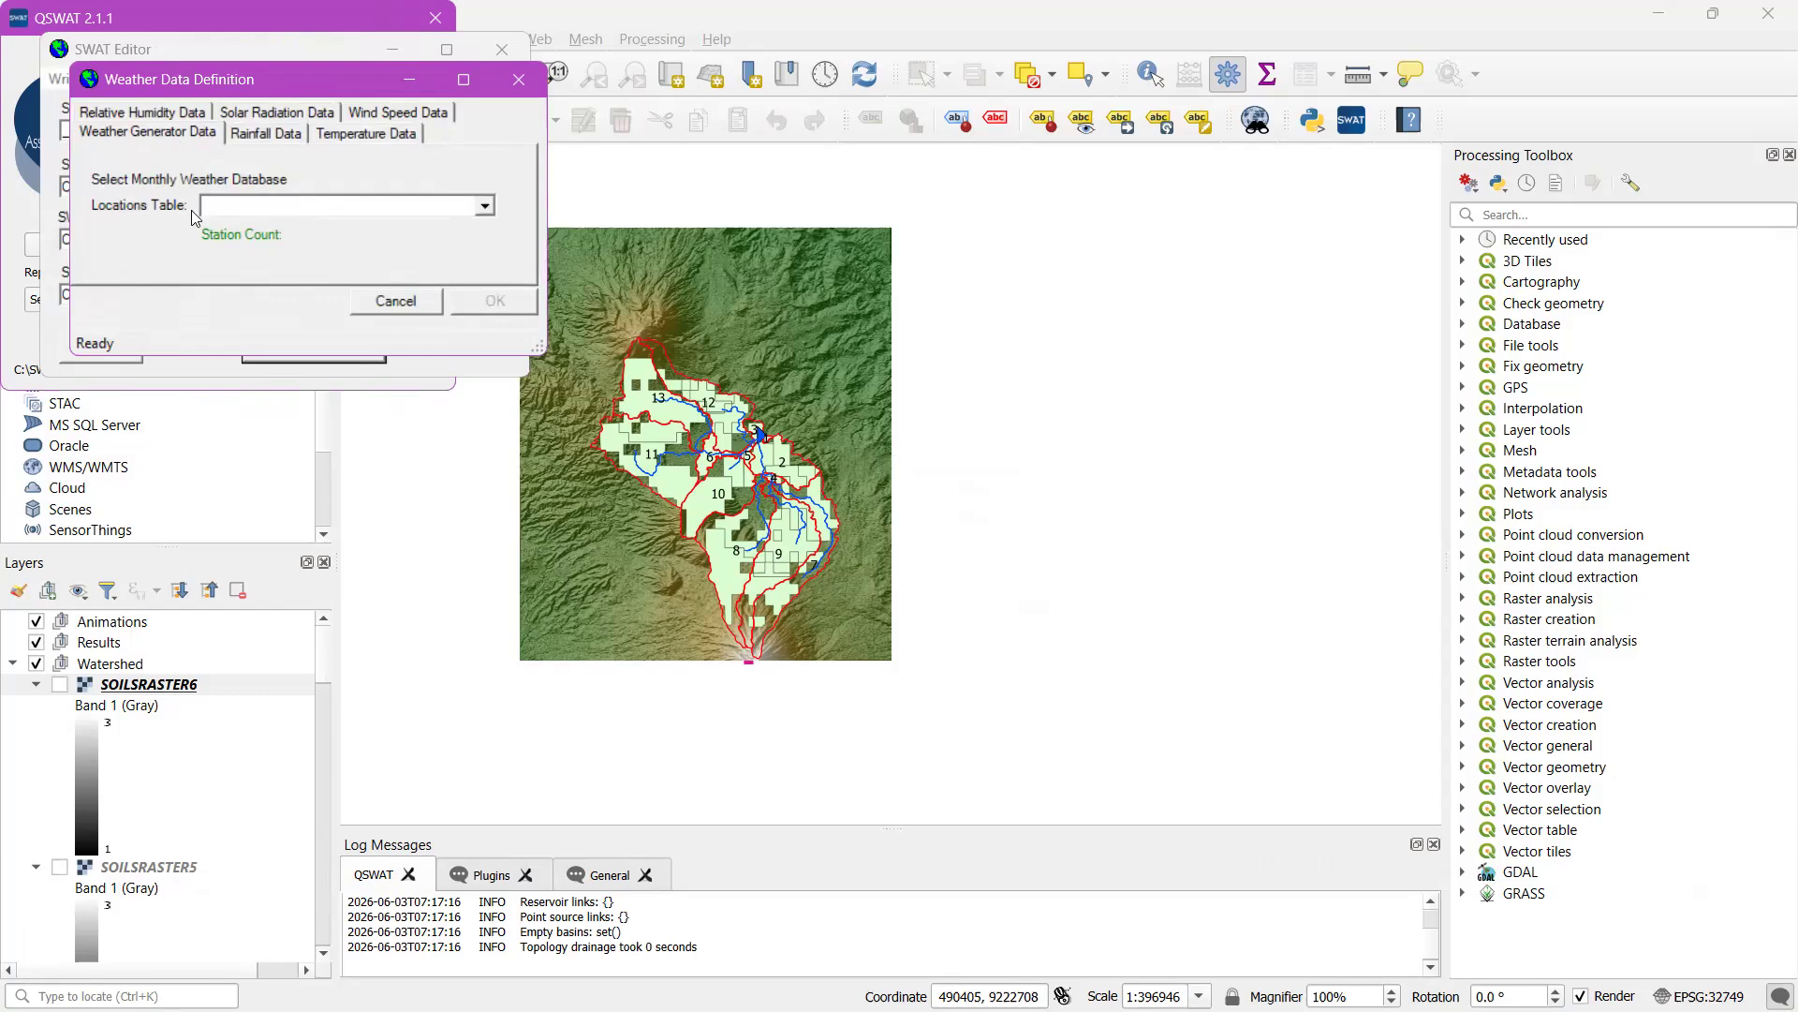
pyautogui.click(224, 205)
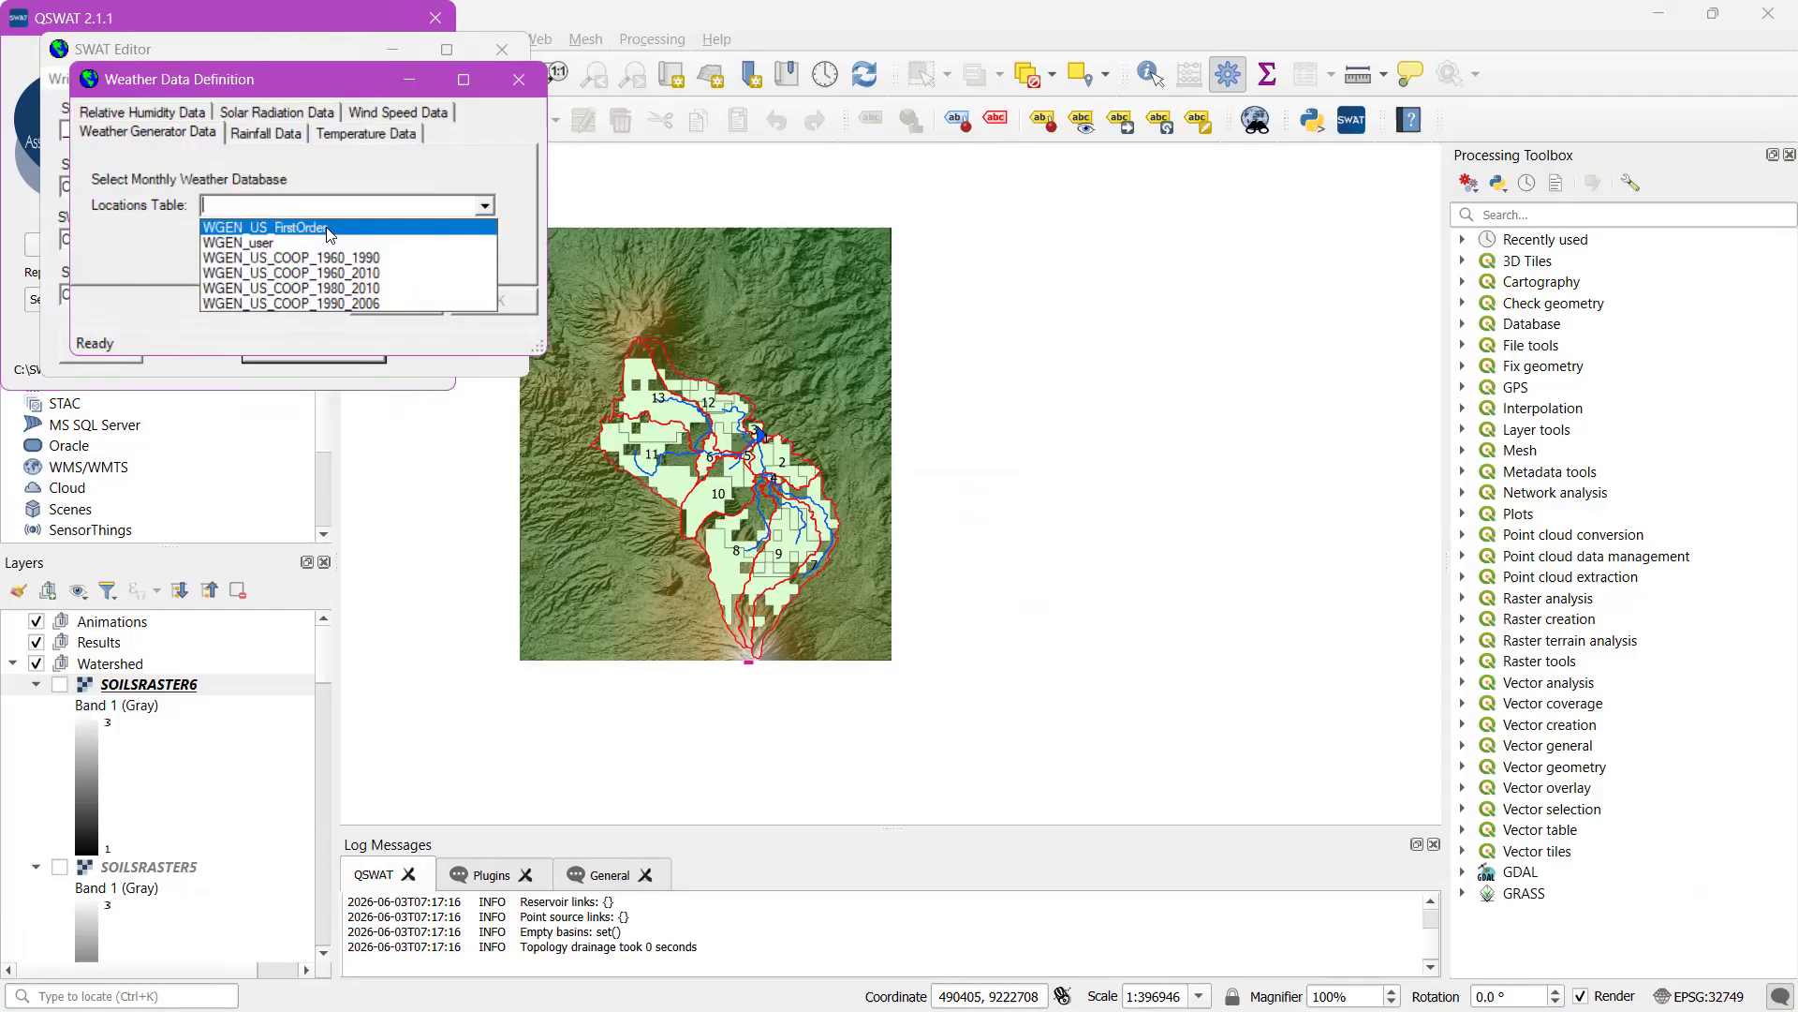
pyautogui.click(375, 243)
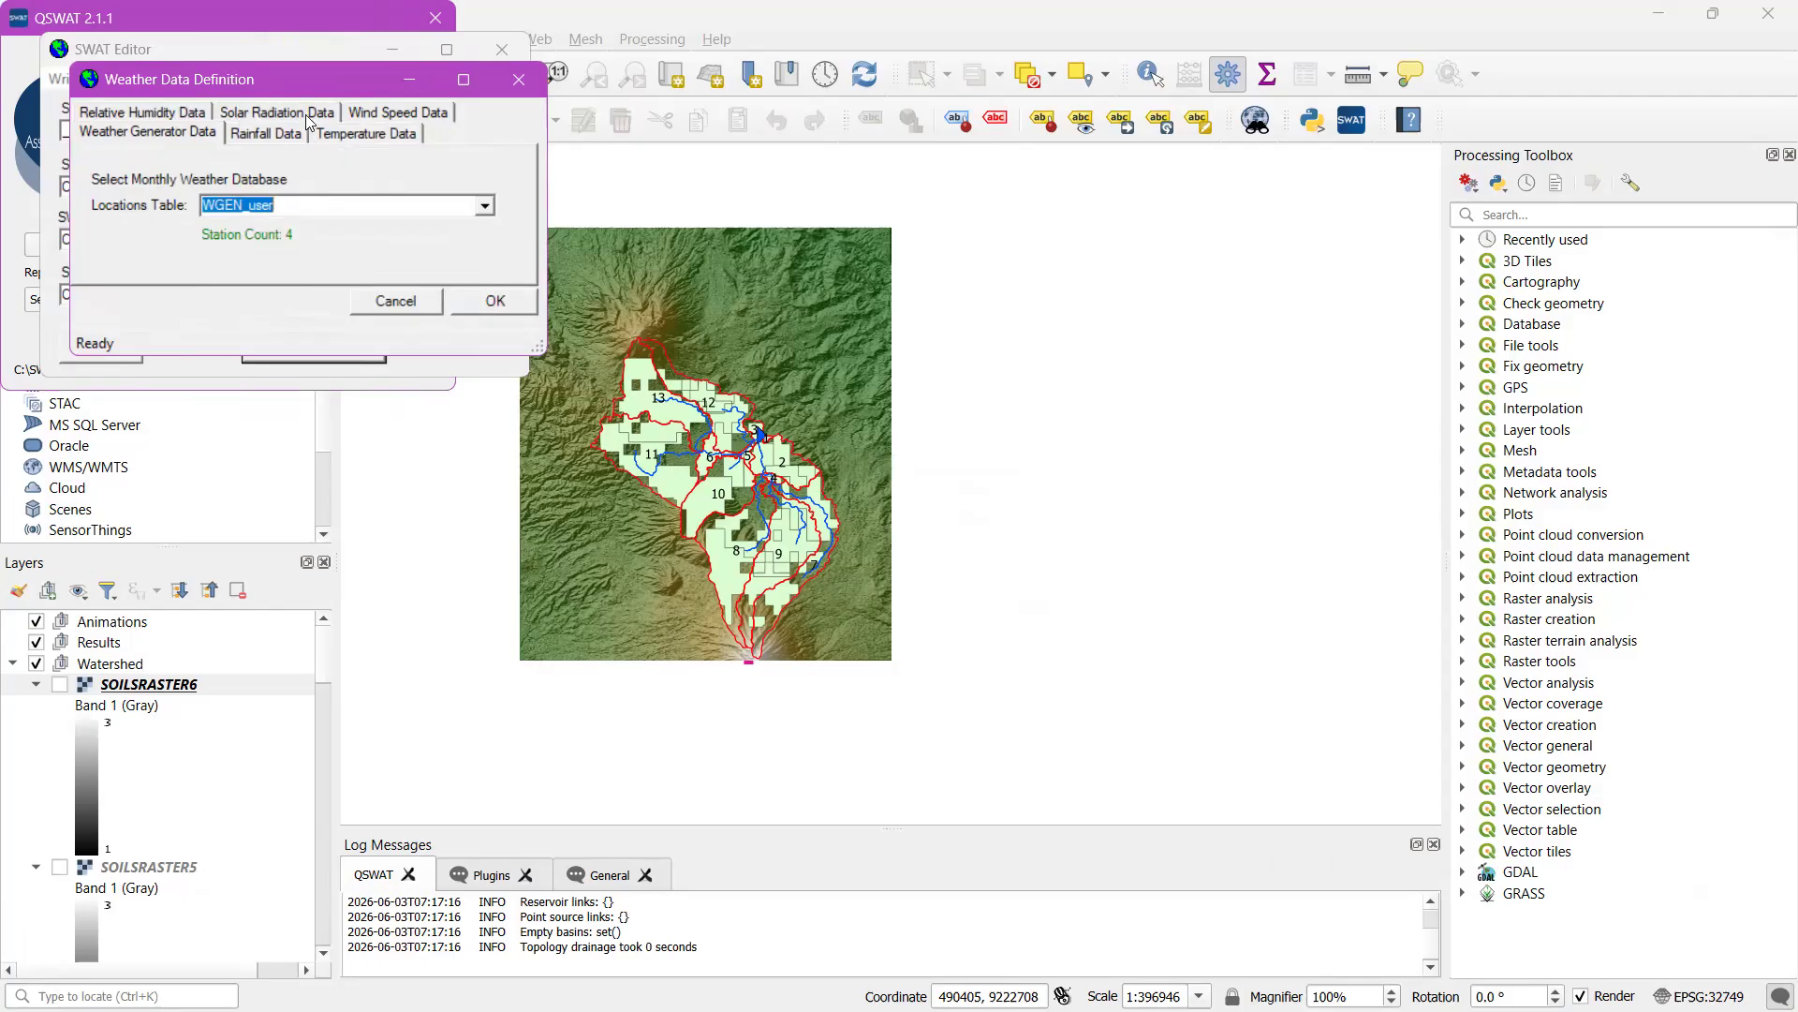
# Set the rainfall data source to Raingages and load pcp from the RAWAPENING2\04_WEATHER folder as its locations table
pyautogui.click(253, 134)
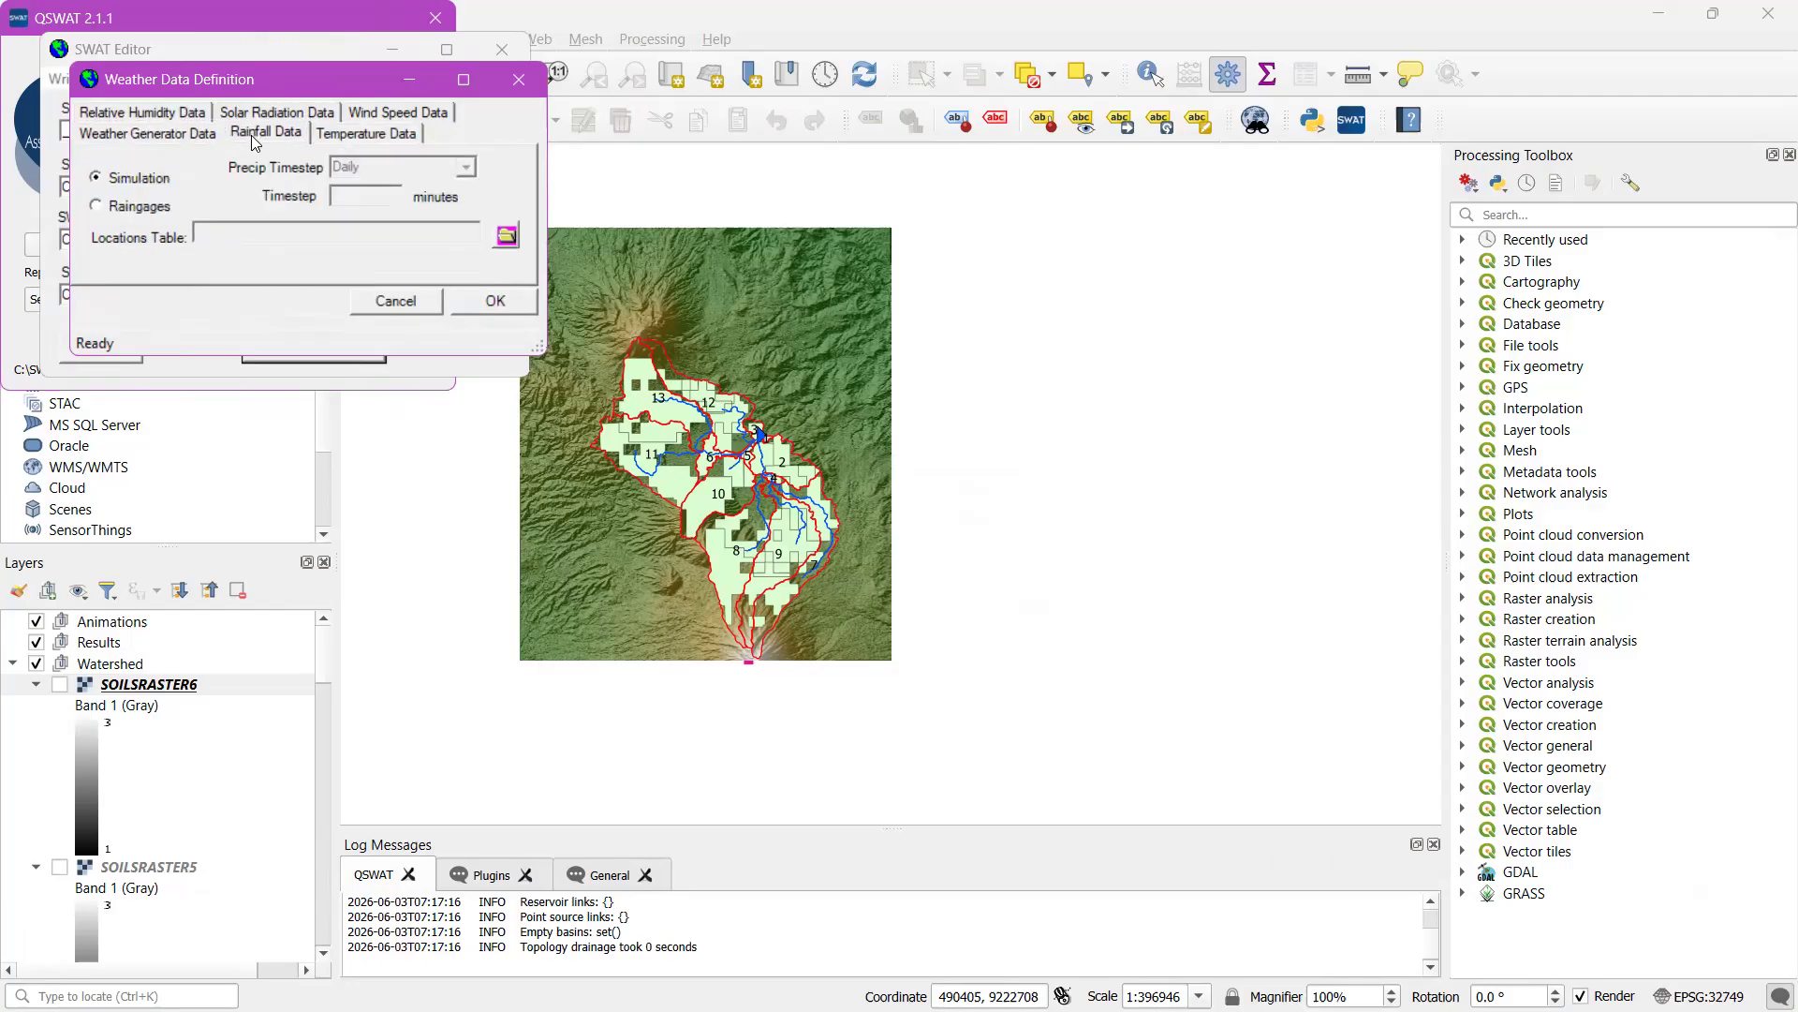
pyautogui.click(148, 208)
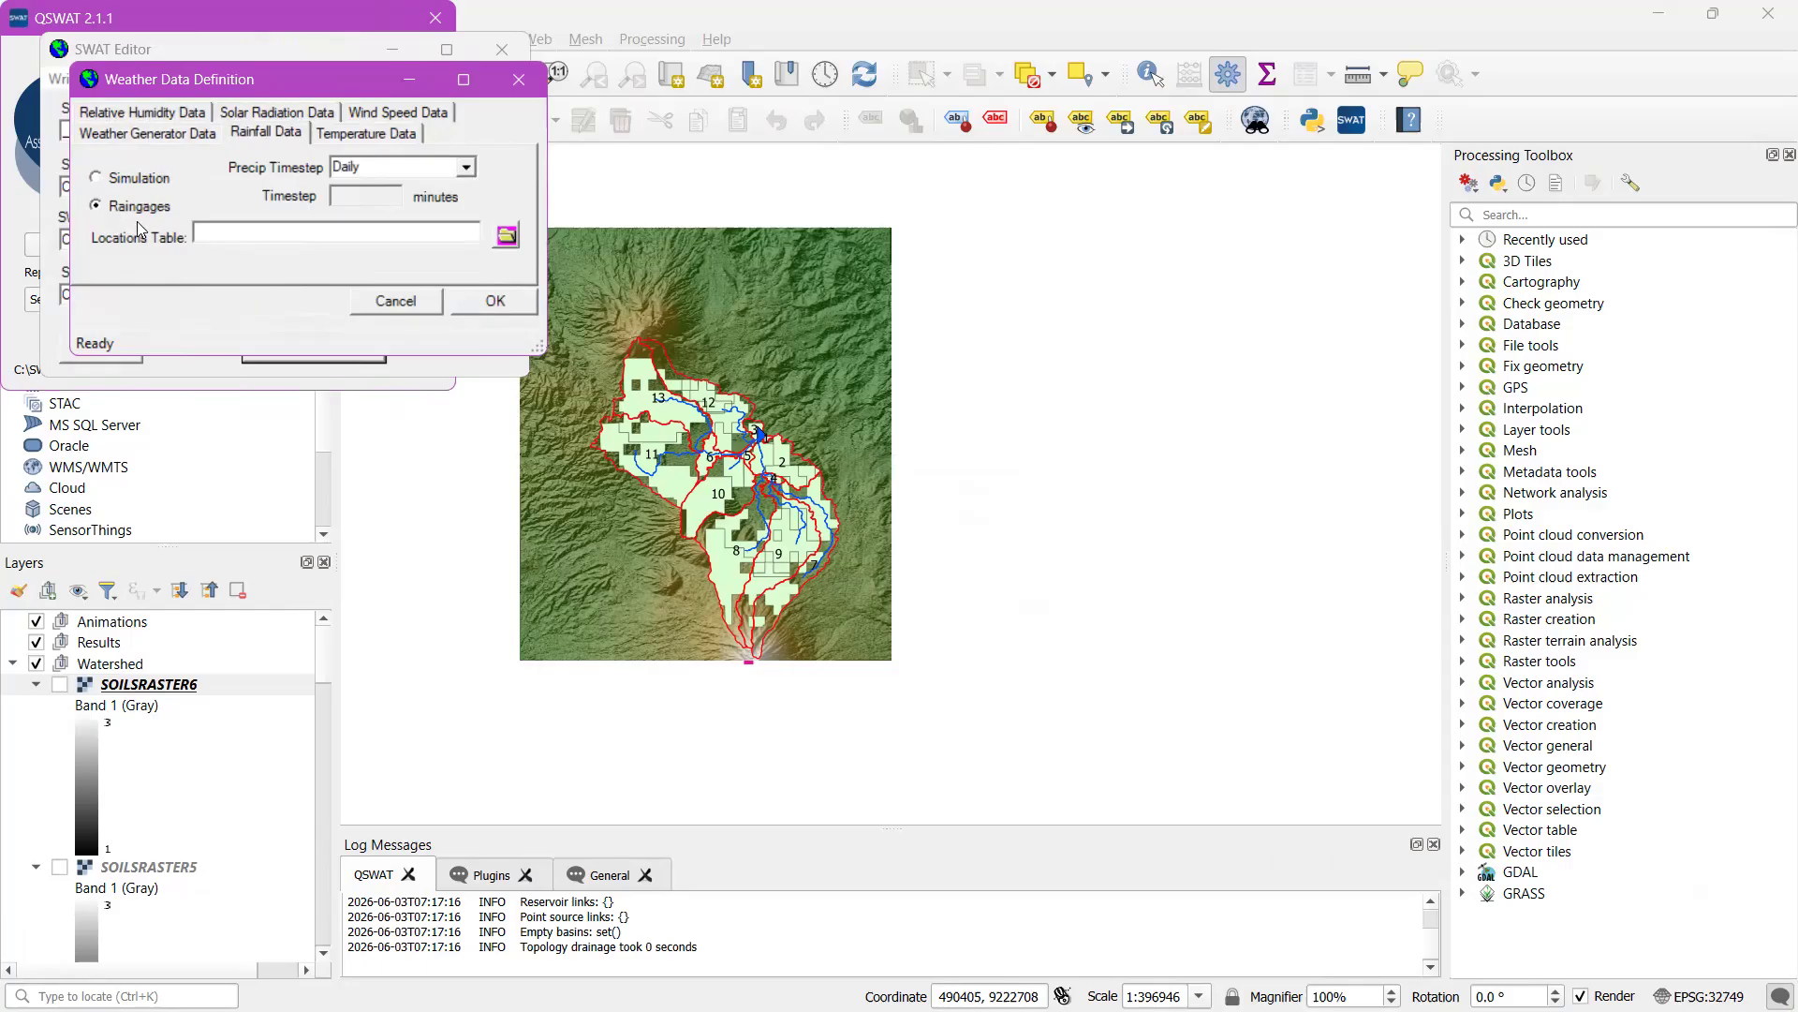
pyautogui.click(506, 237)
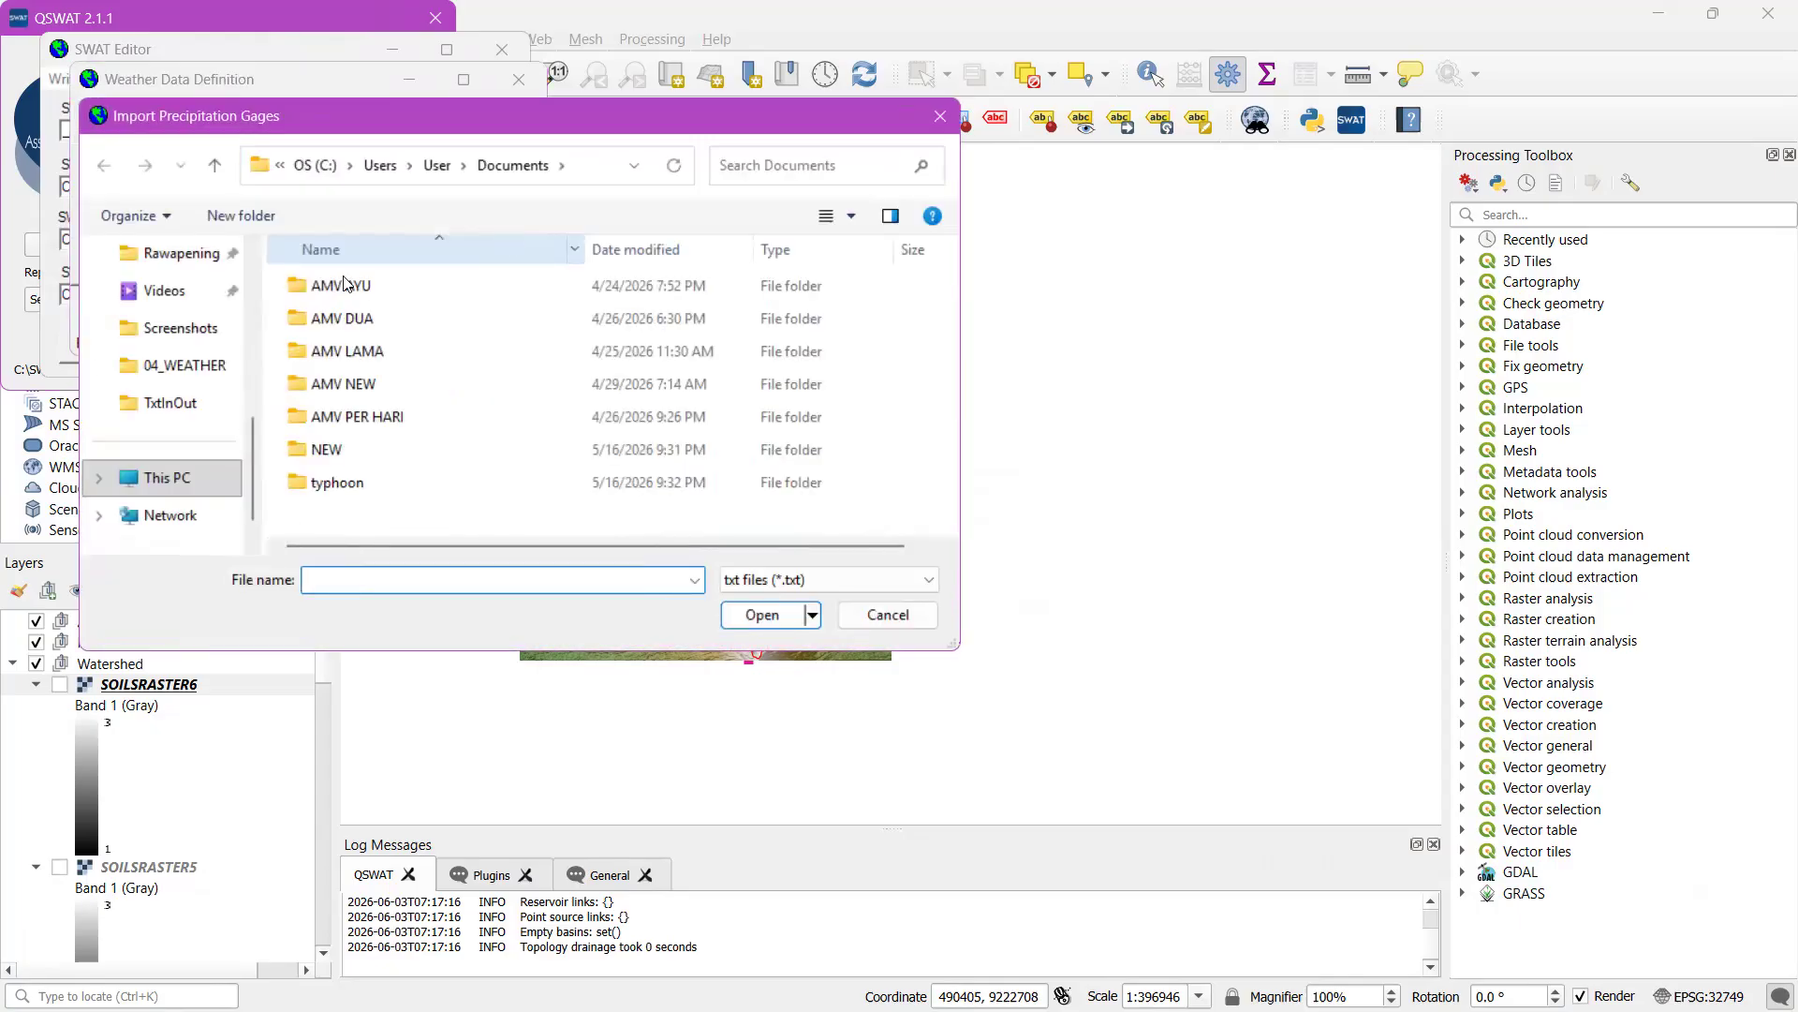
pyautogui.click(191, 367)
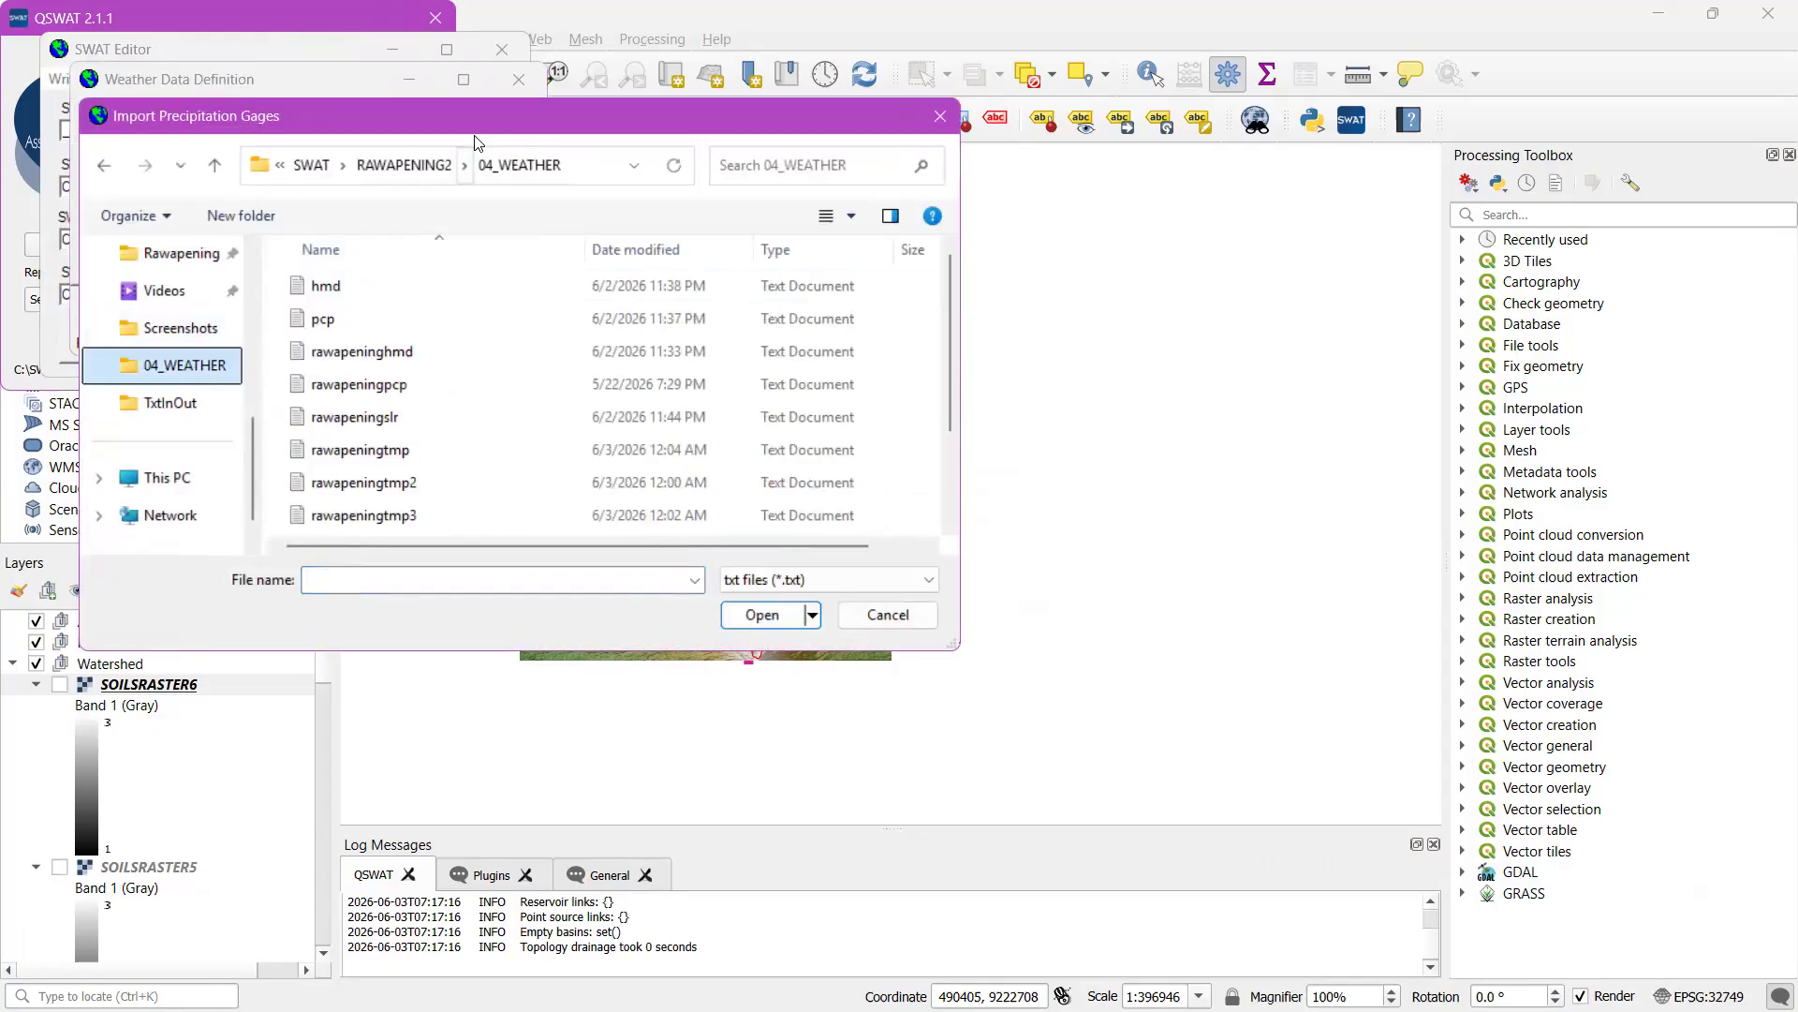
pyautogui.click(361, 323)
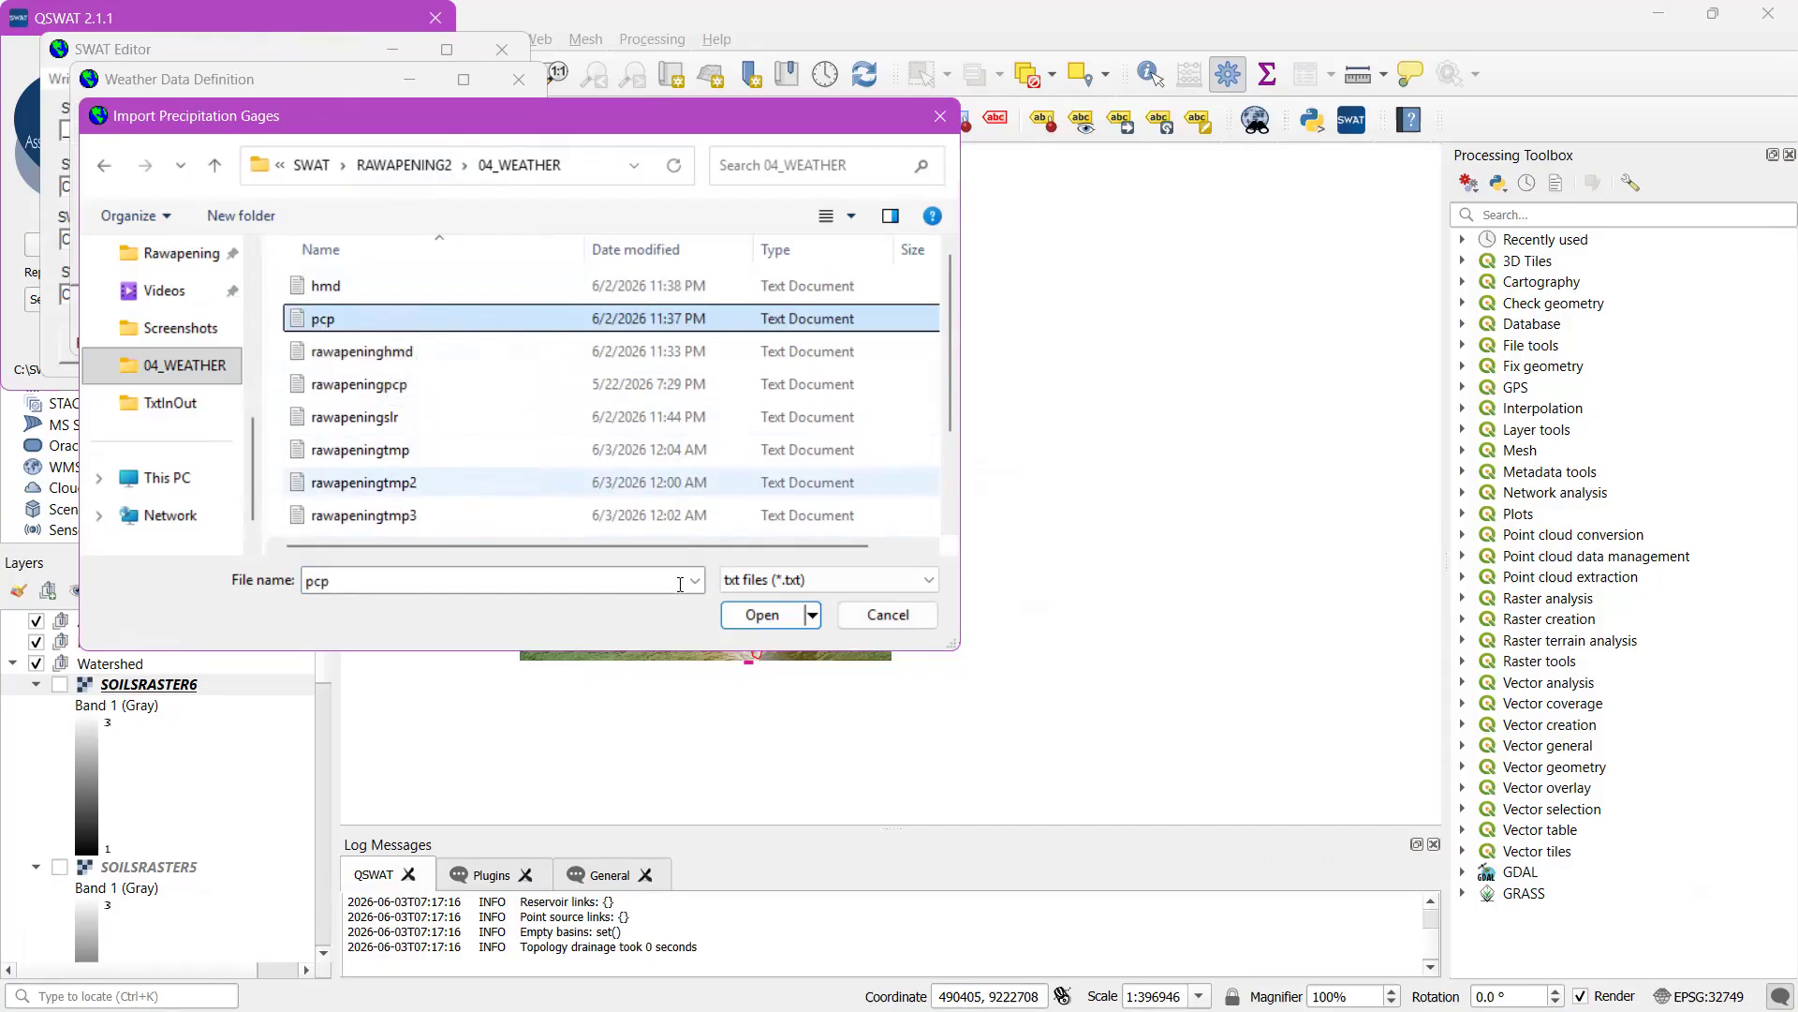
pyautogui.click(762, 615)
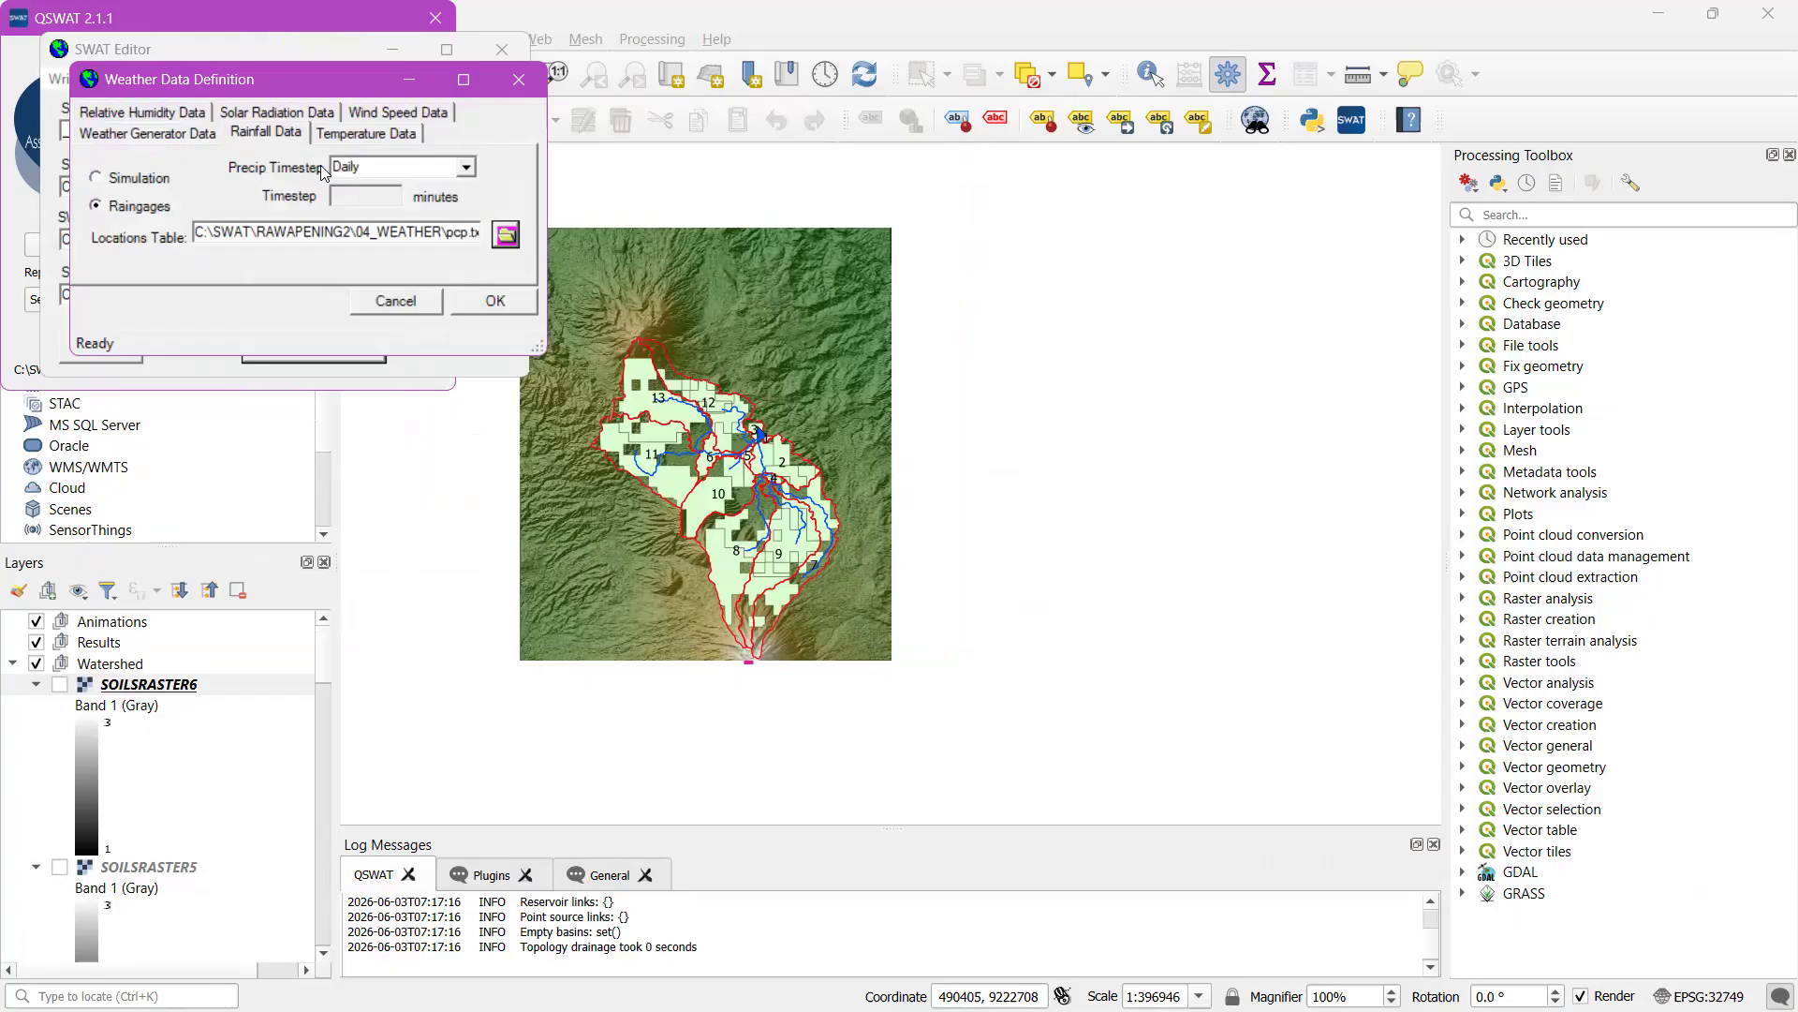
# Set the temperature data source to Climate Stations and load tmp from 04_WEATHER as its locations table
pyautogui.click(337, 137)
pyautogui.click(151, 208)
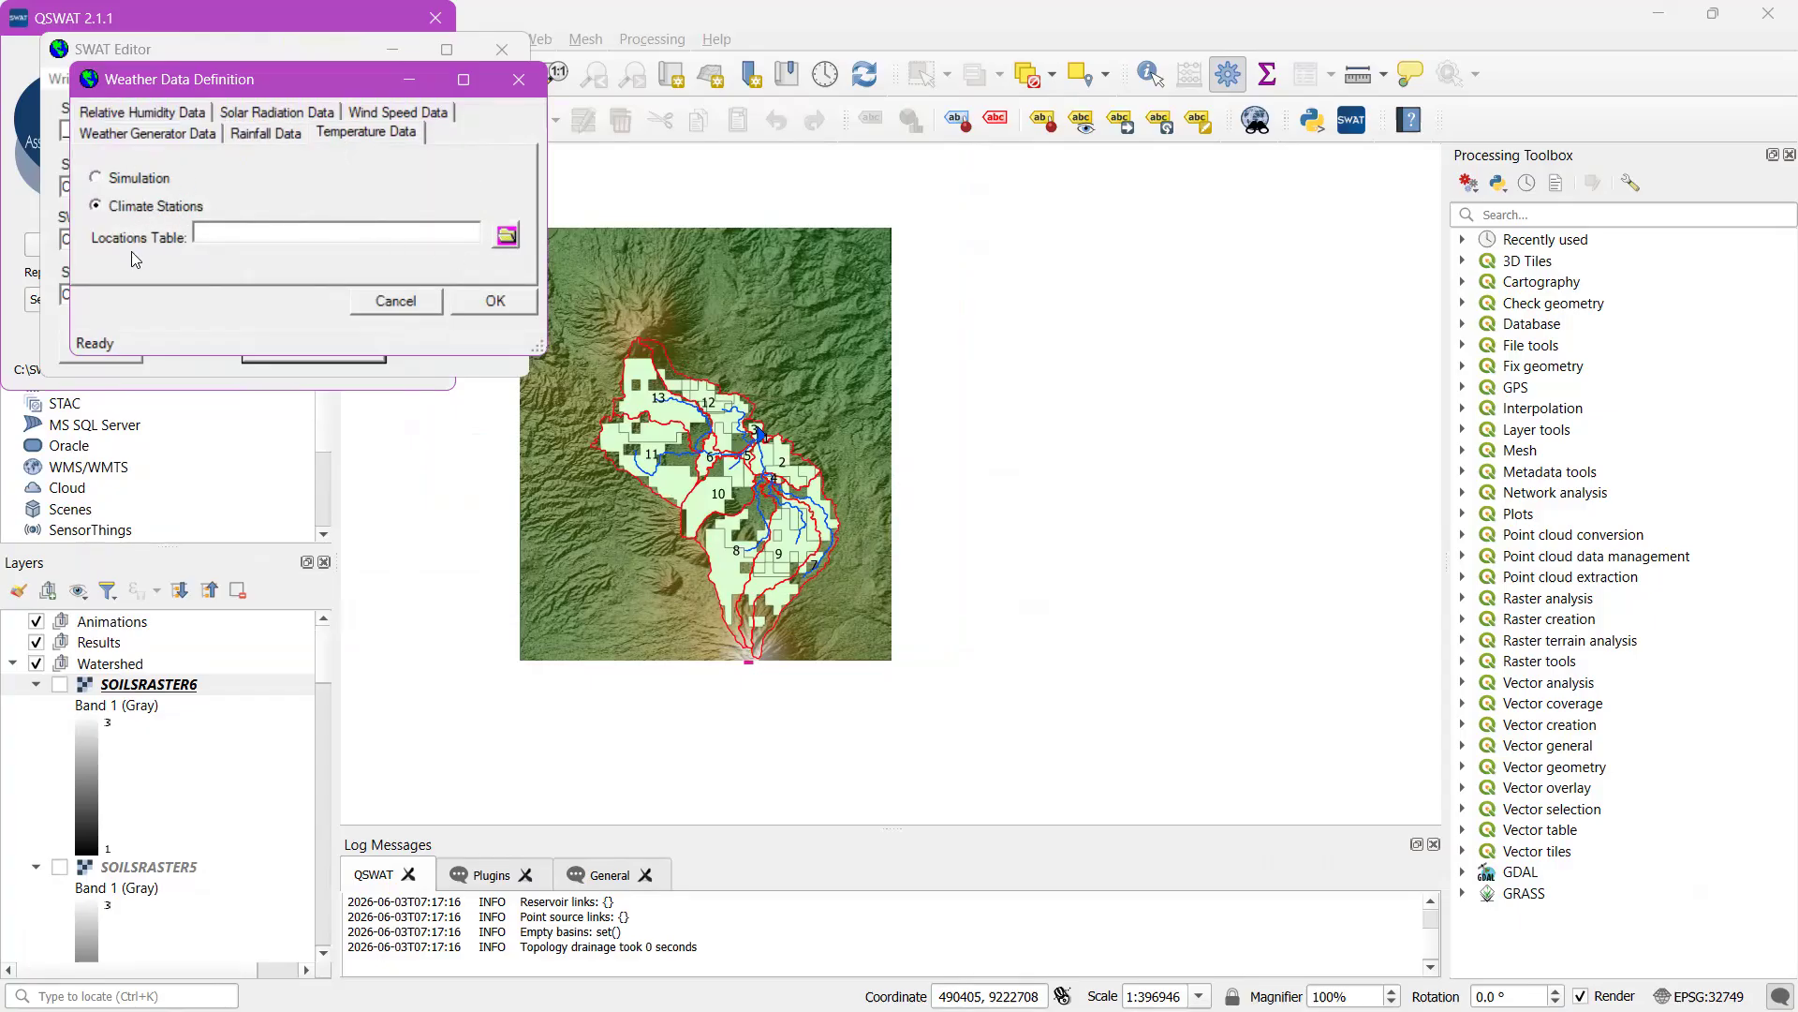
pyautogui.click(506, 235)
pyautogui.scroll(-5, 373, 524)
pyautogui.click(375, 489)
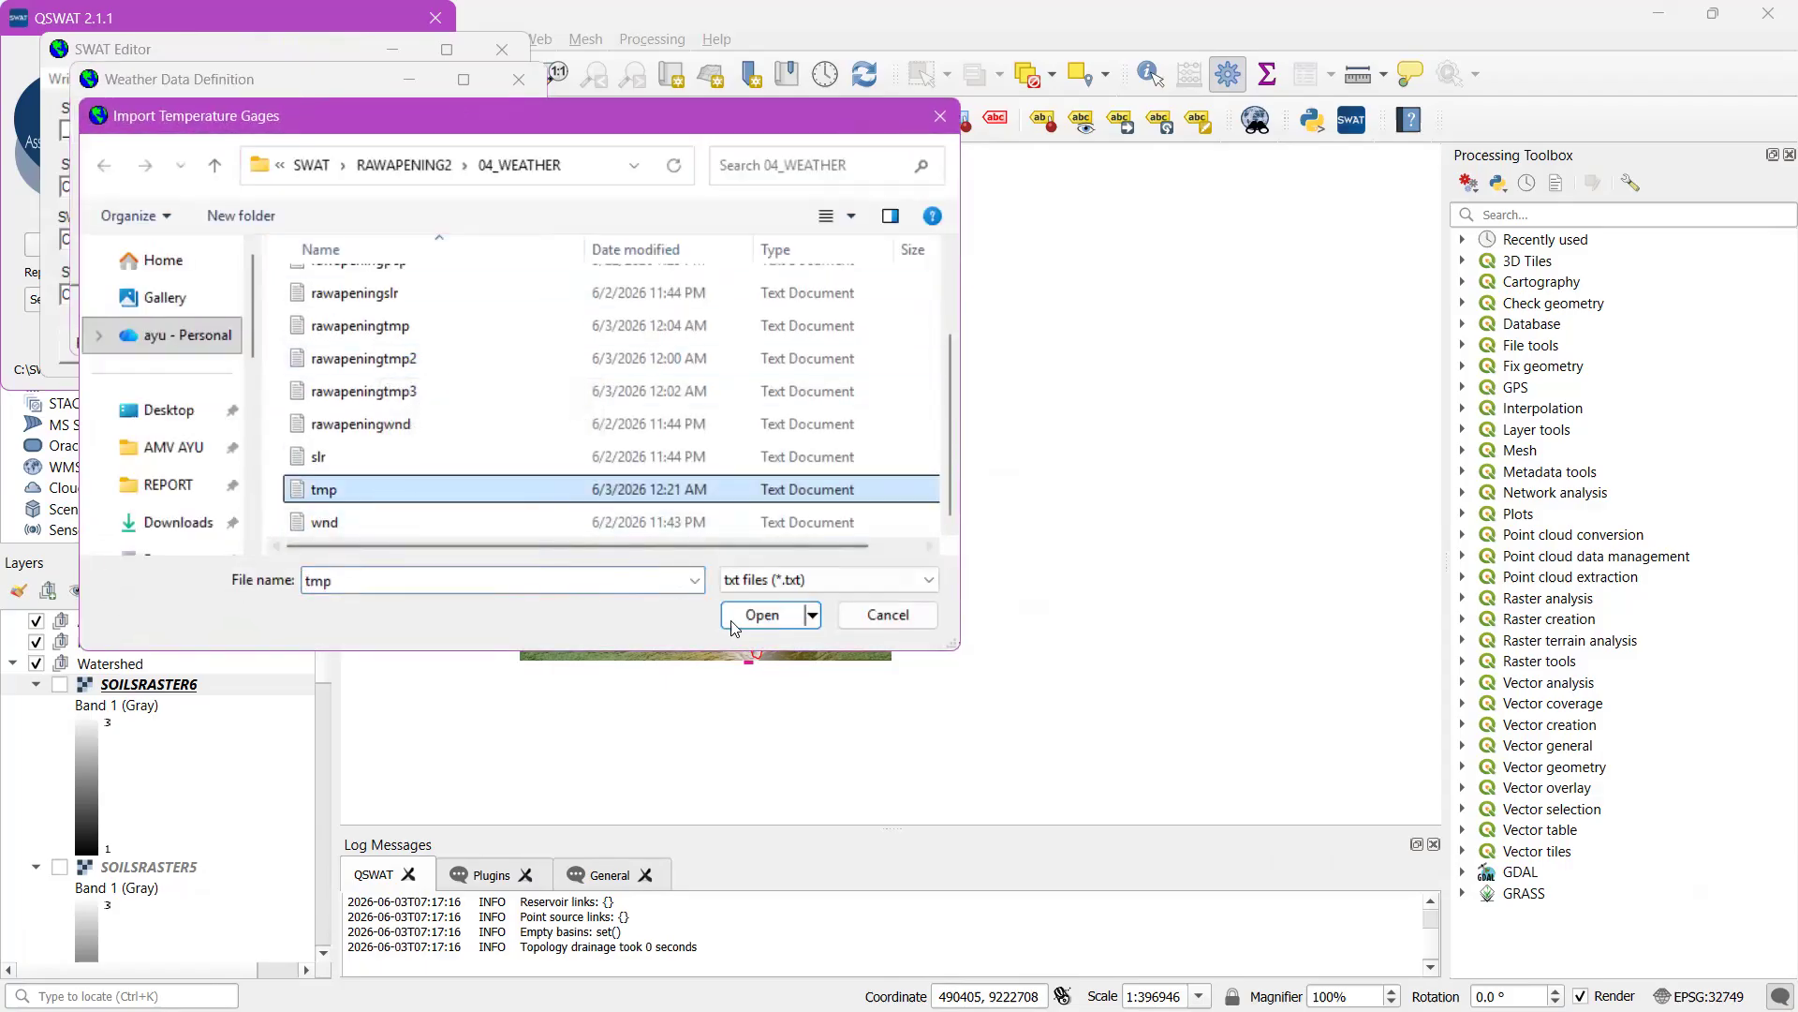
pyautogui.click(759, 614)
# Set the wind speed data source to Wind Gages and load the wnd text file as its locations table
pyautogui.click(396, 122)
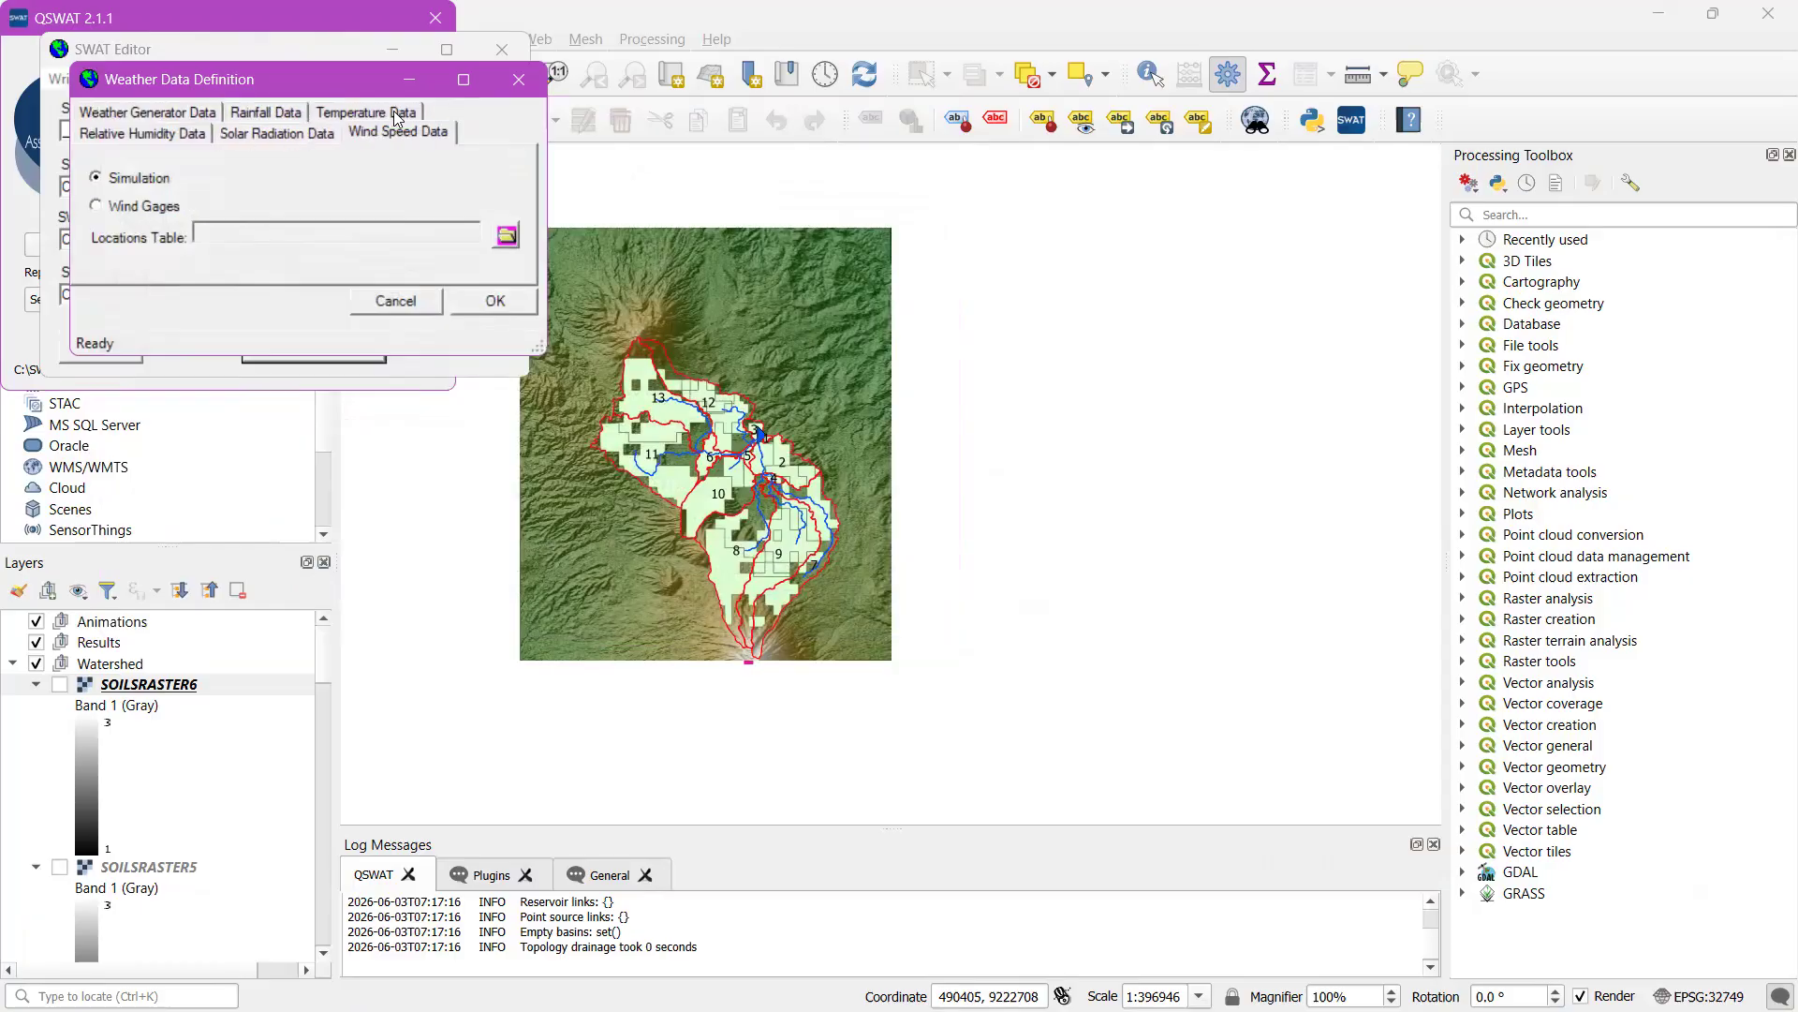
pyautogui.click(179, 208)
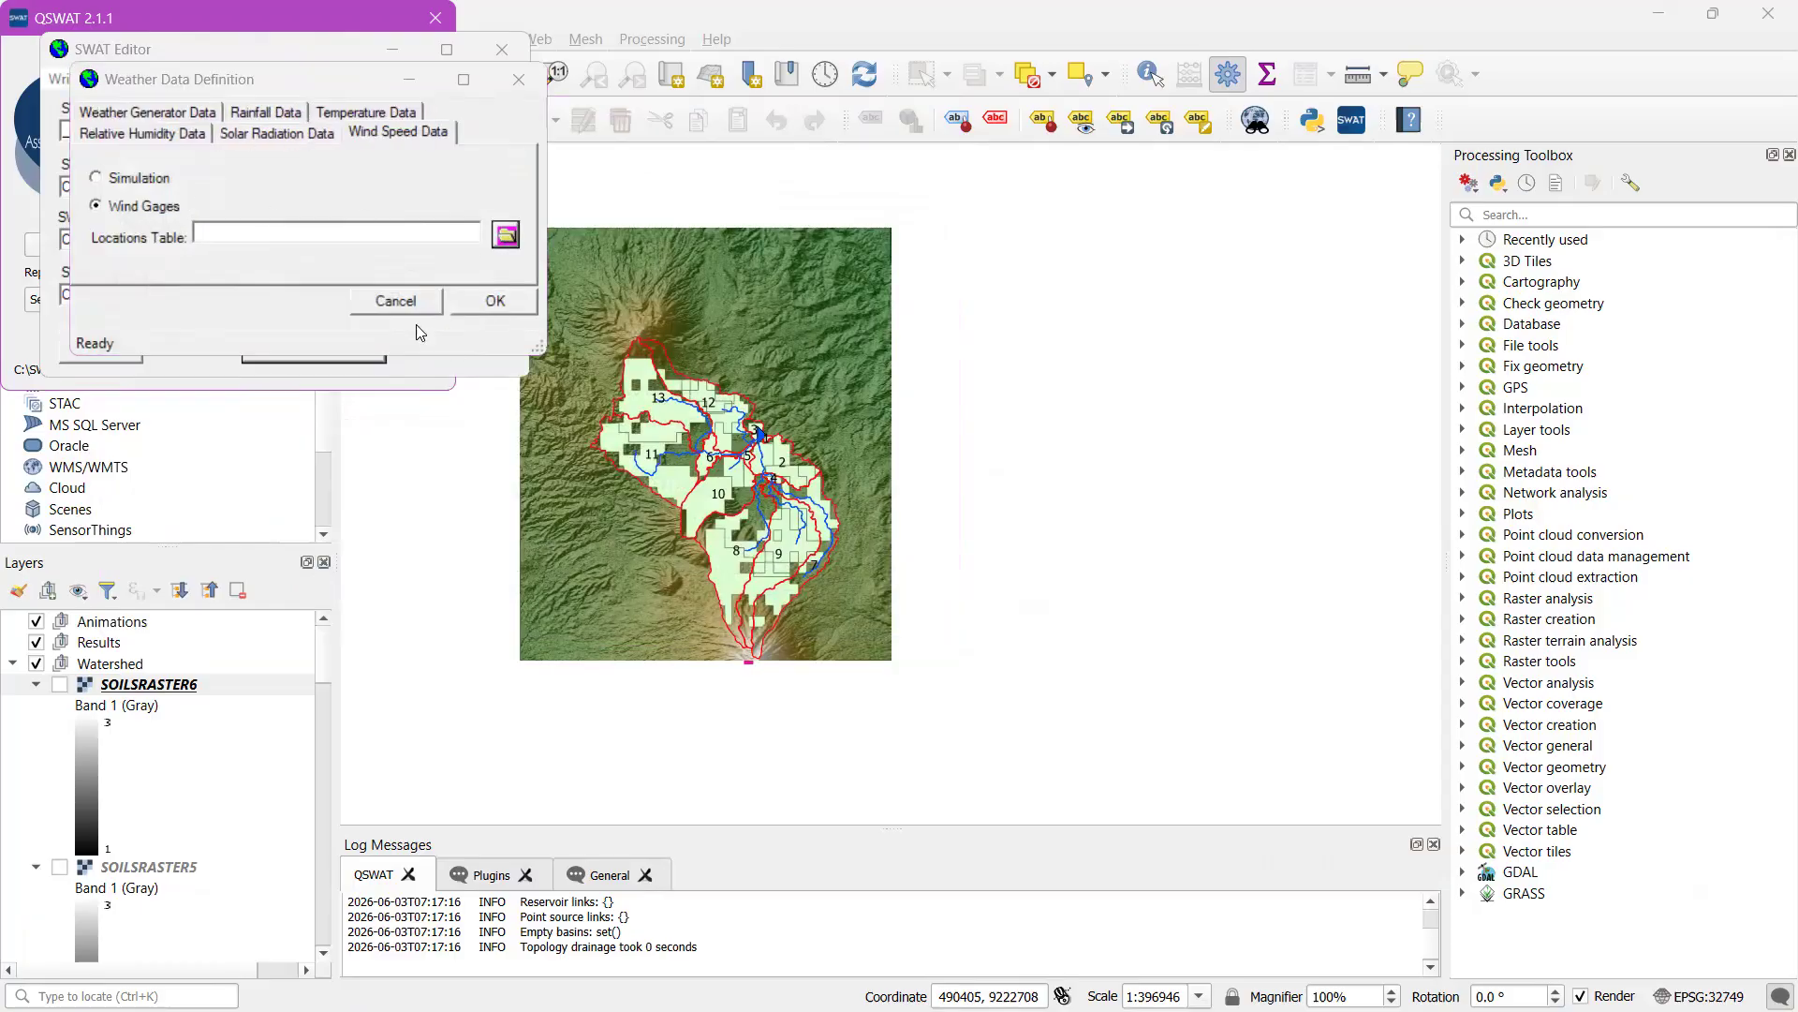
pyautogui.click(505, 235)
pyautogui.click(398, 521)
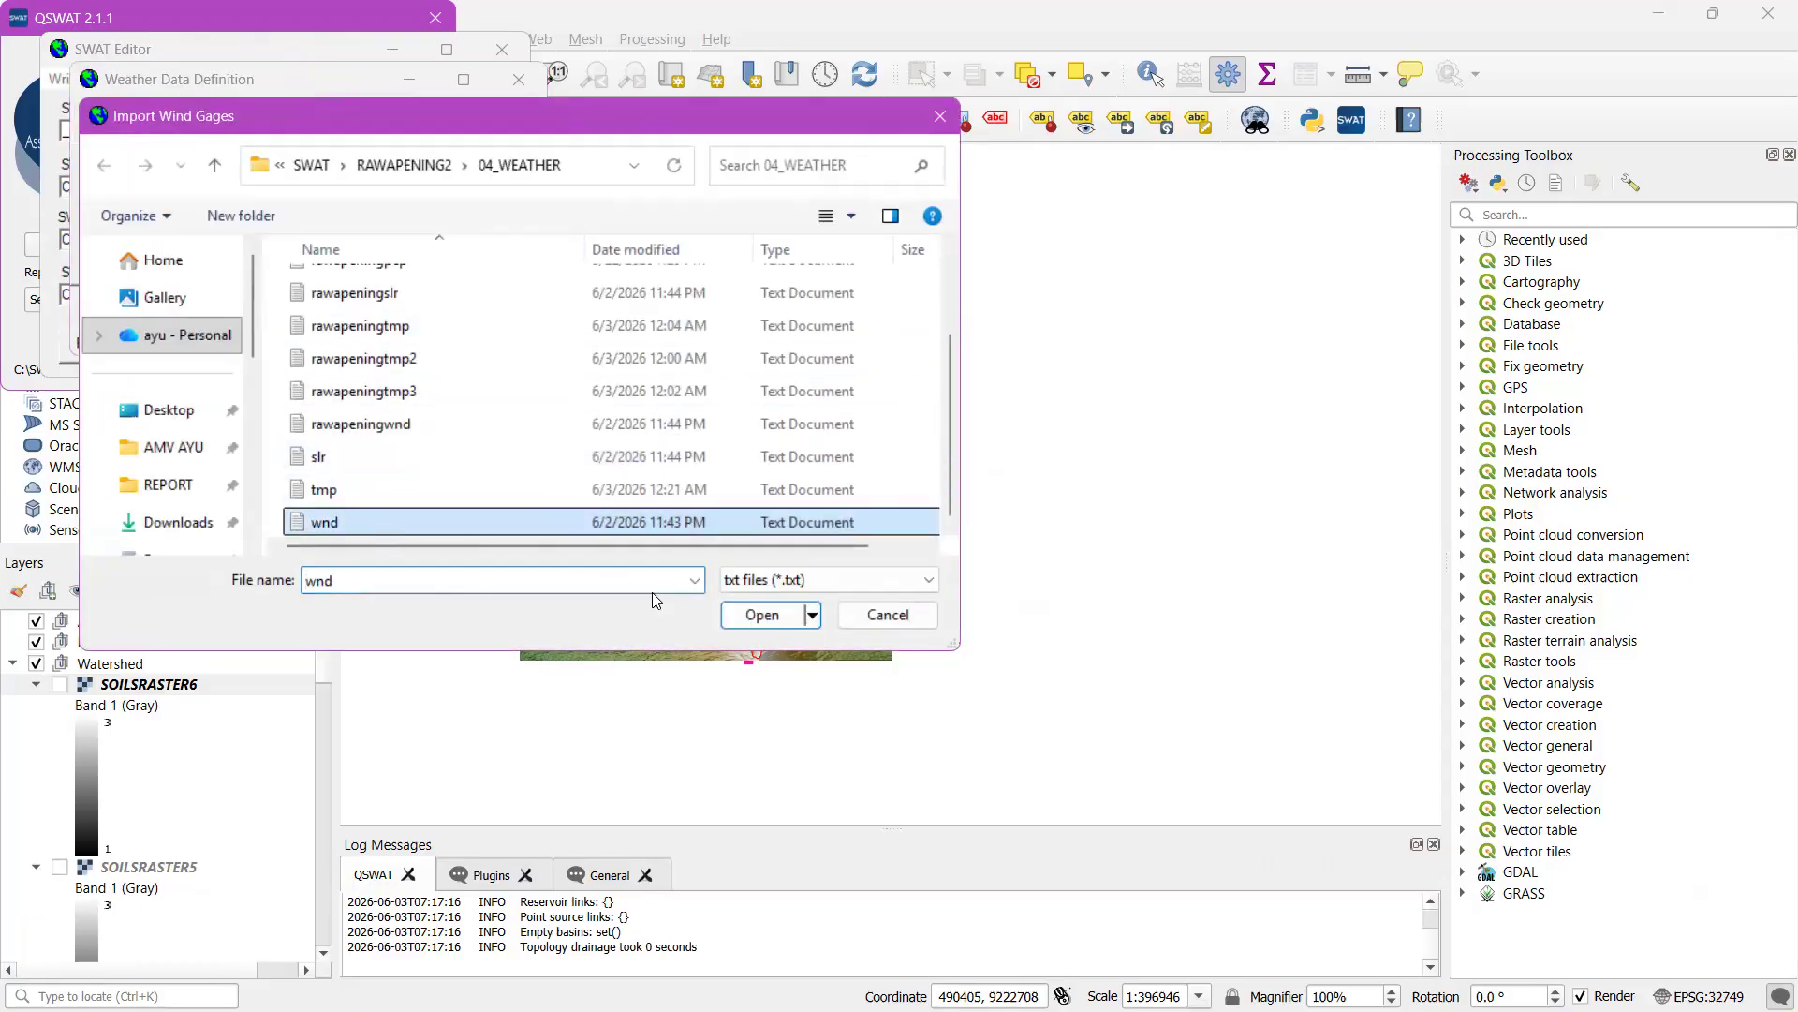
pyautogui.click(760, 615)
# Set the solar radiation data source to Solar Gages and load the slr text file as its locations table
pyautogui.click(305, 131)
pyautogui.click(145, 214)
pyautogui.click(506, 235)
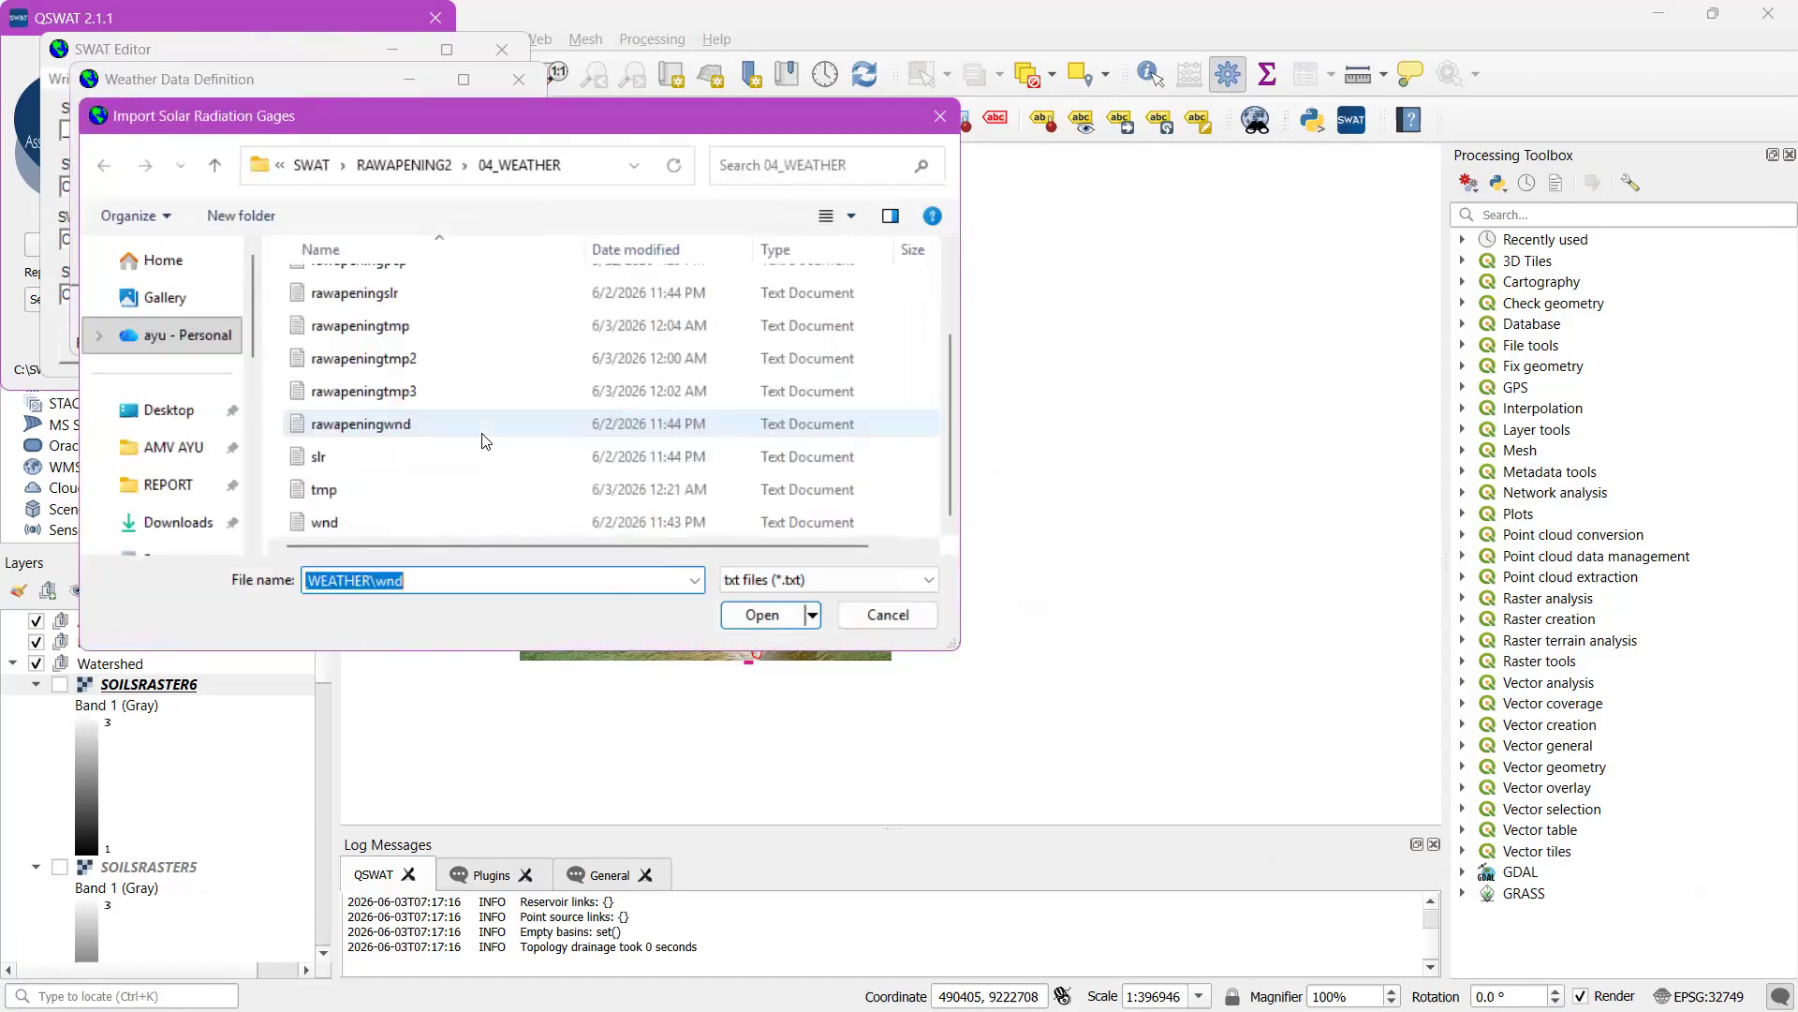
pyautogui.click(491, 457)
pyautogui.click(750, 615)
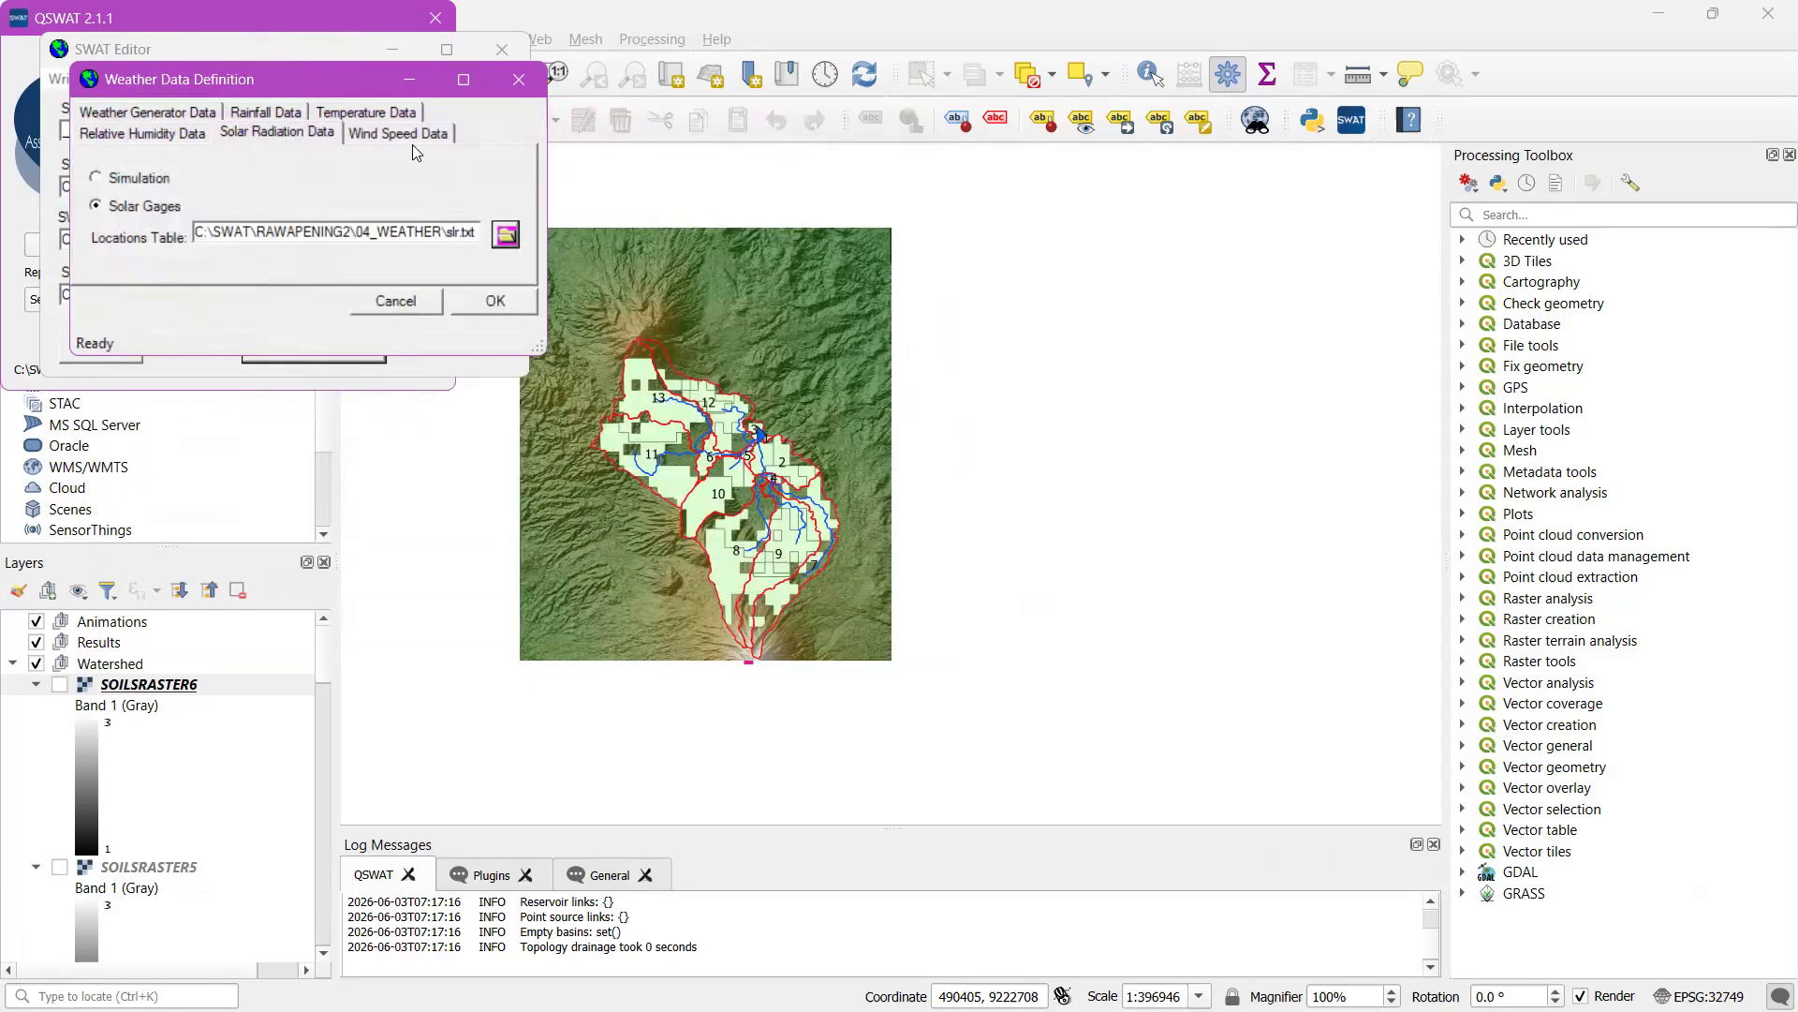
# Set the humidity data source to Relative Humidity Gages and load the hmd text file as its locations table
pyautogui.click(148, 135)
pyautogui.click(169, 207)
pyautogui.click(511, 235)
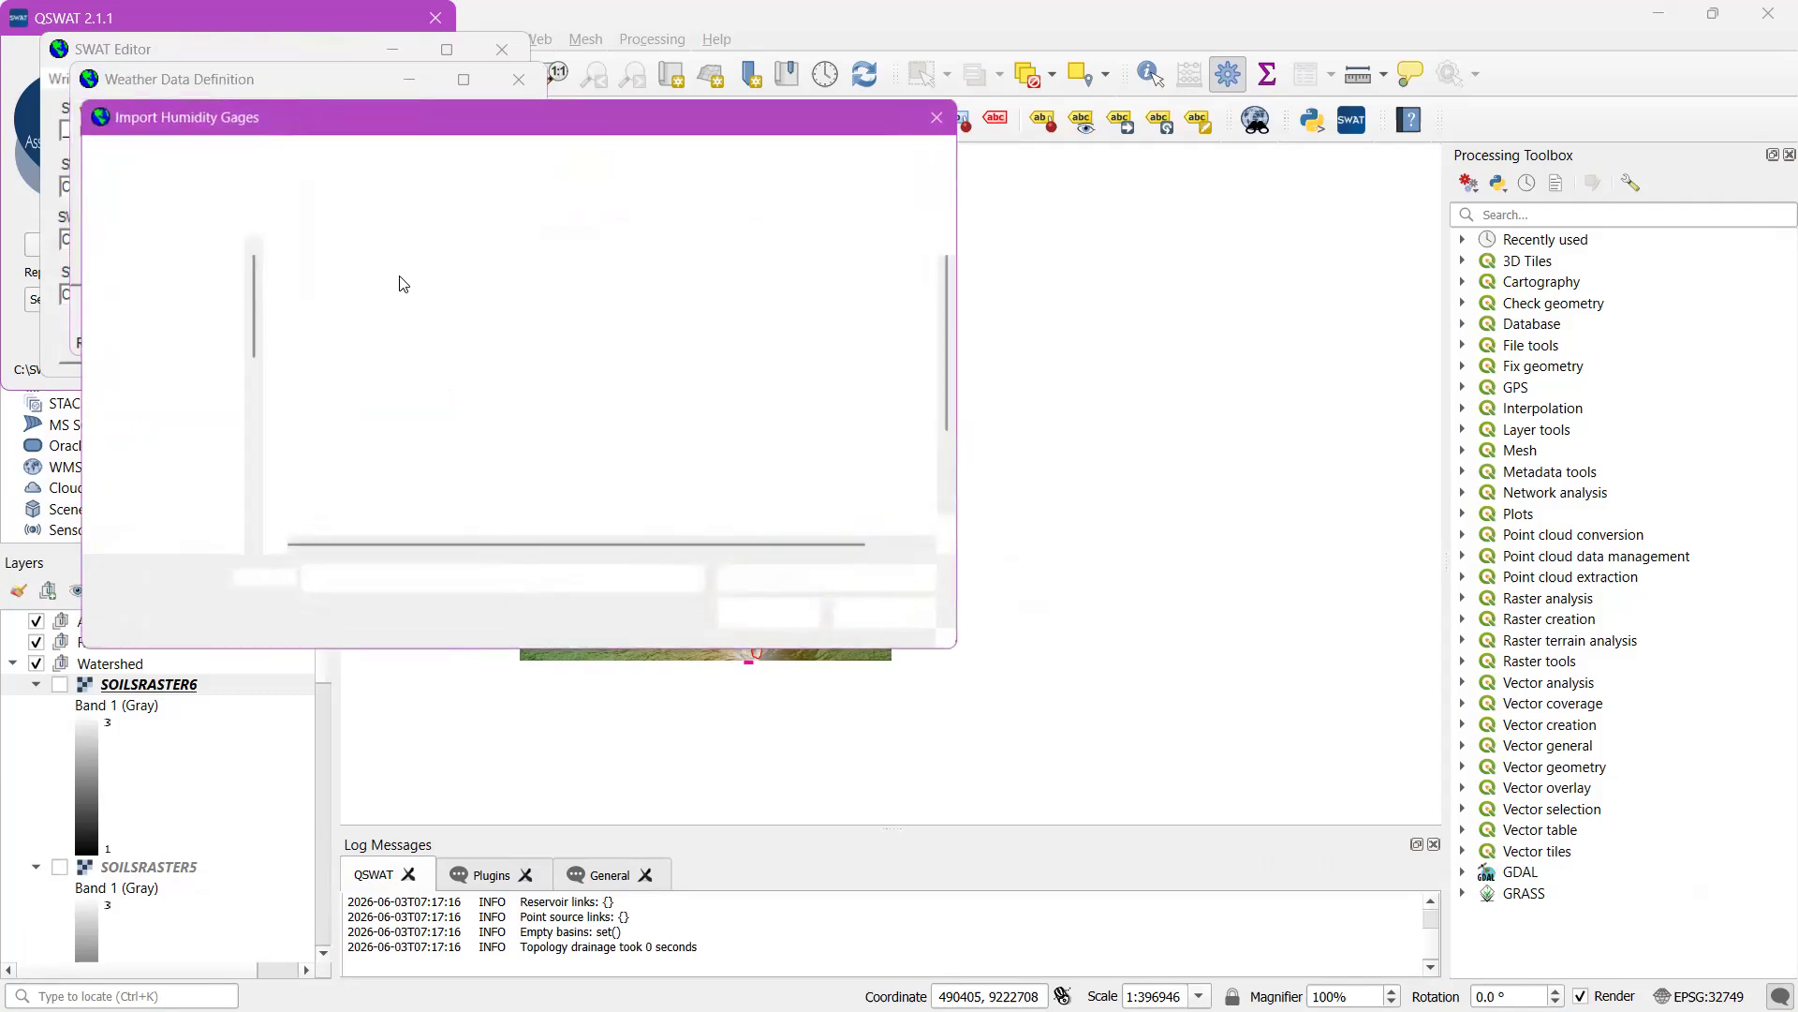
pyautogui.click(362, 285)
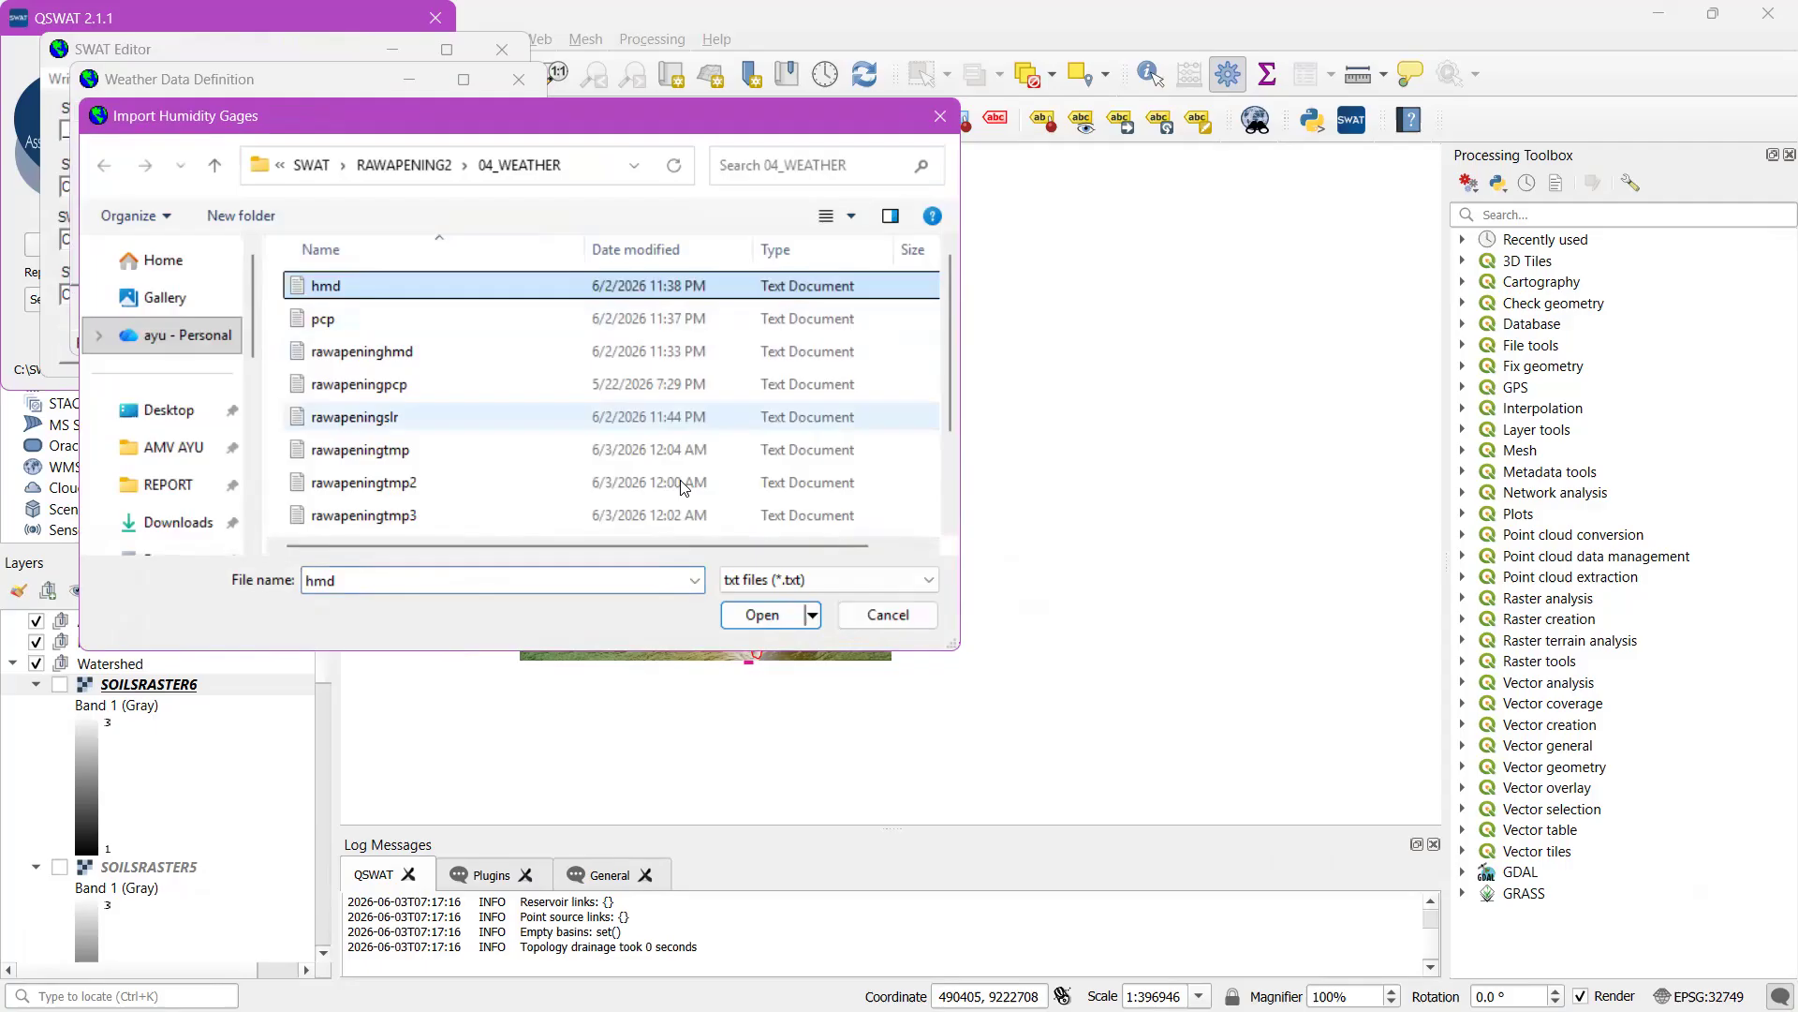
pyautogui.click(759, 613)
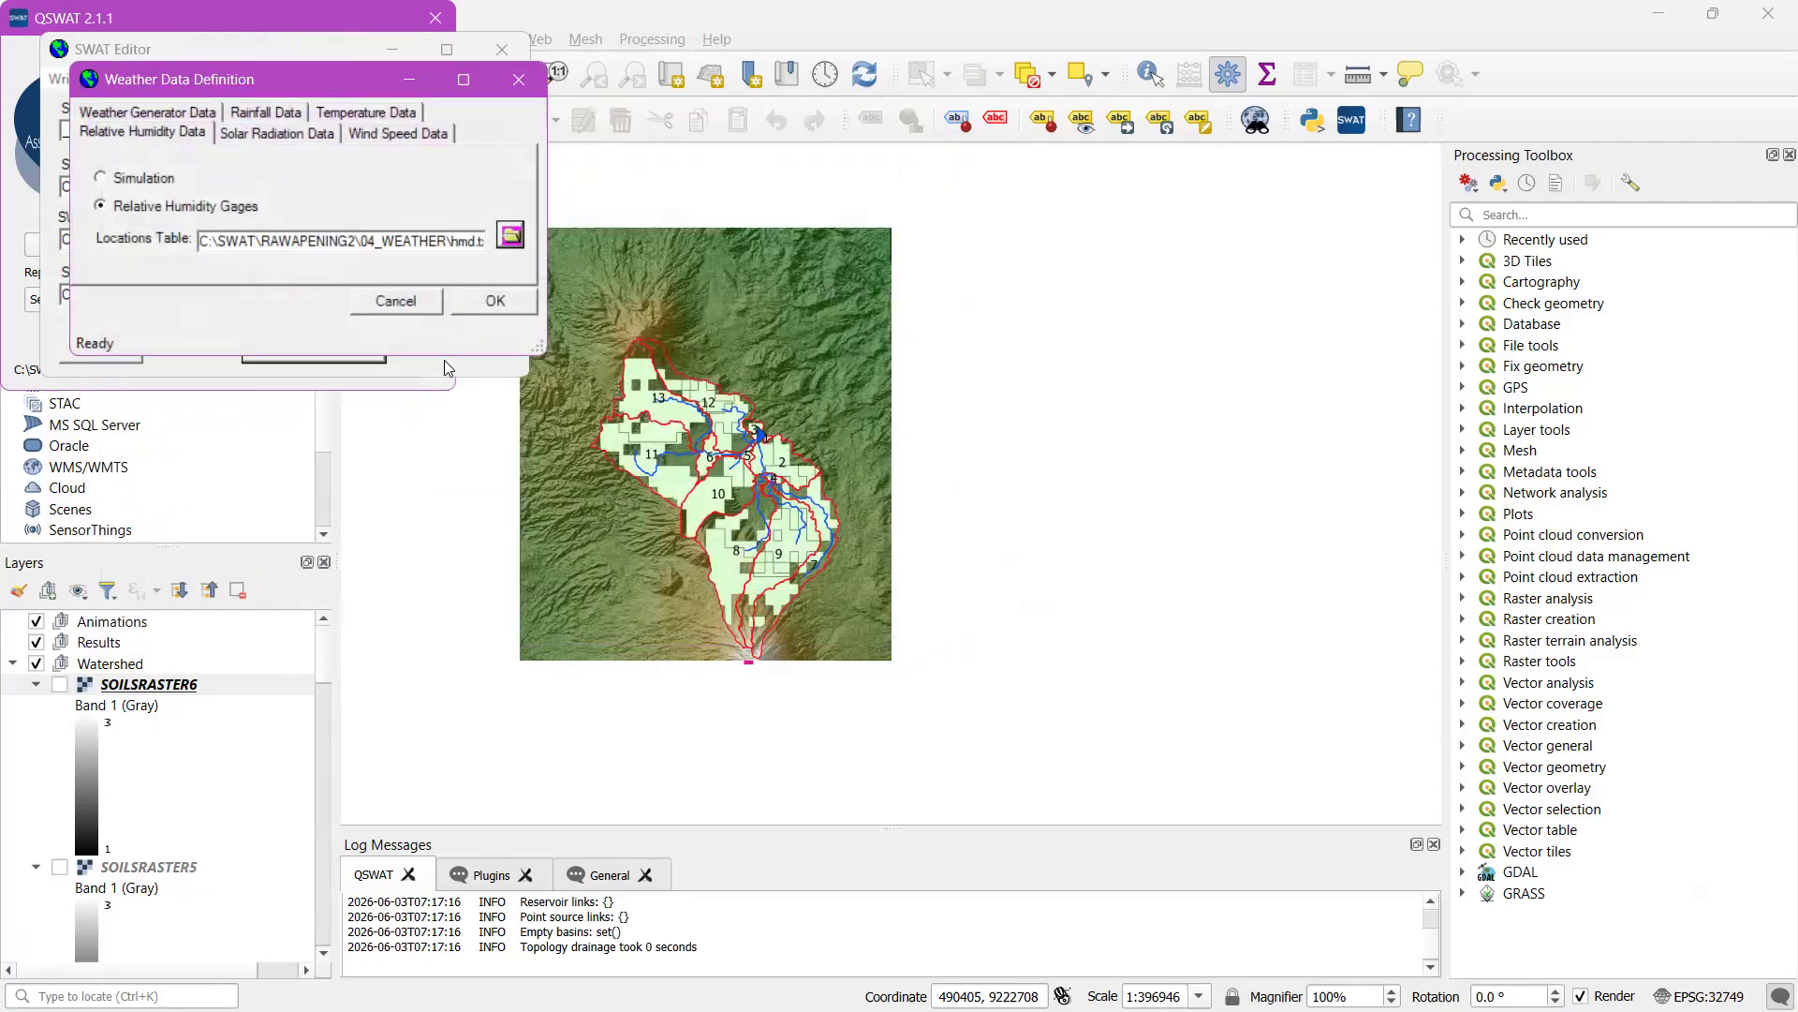
# Process the defined weather data and close the Weather Data Definition dialog
pyautogui.click(500, 301)
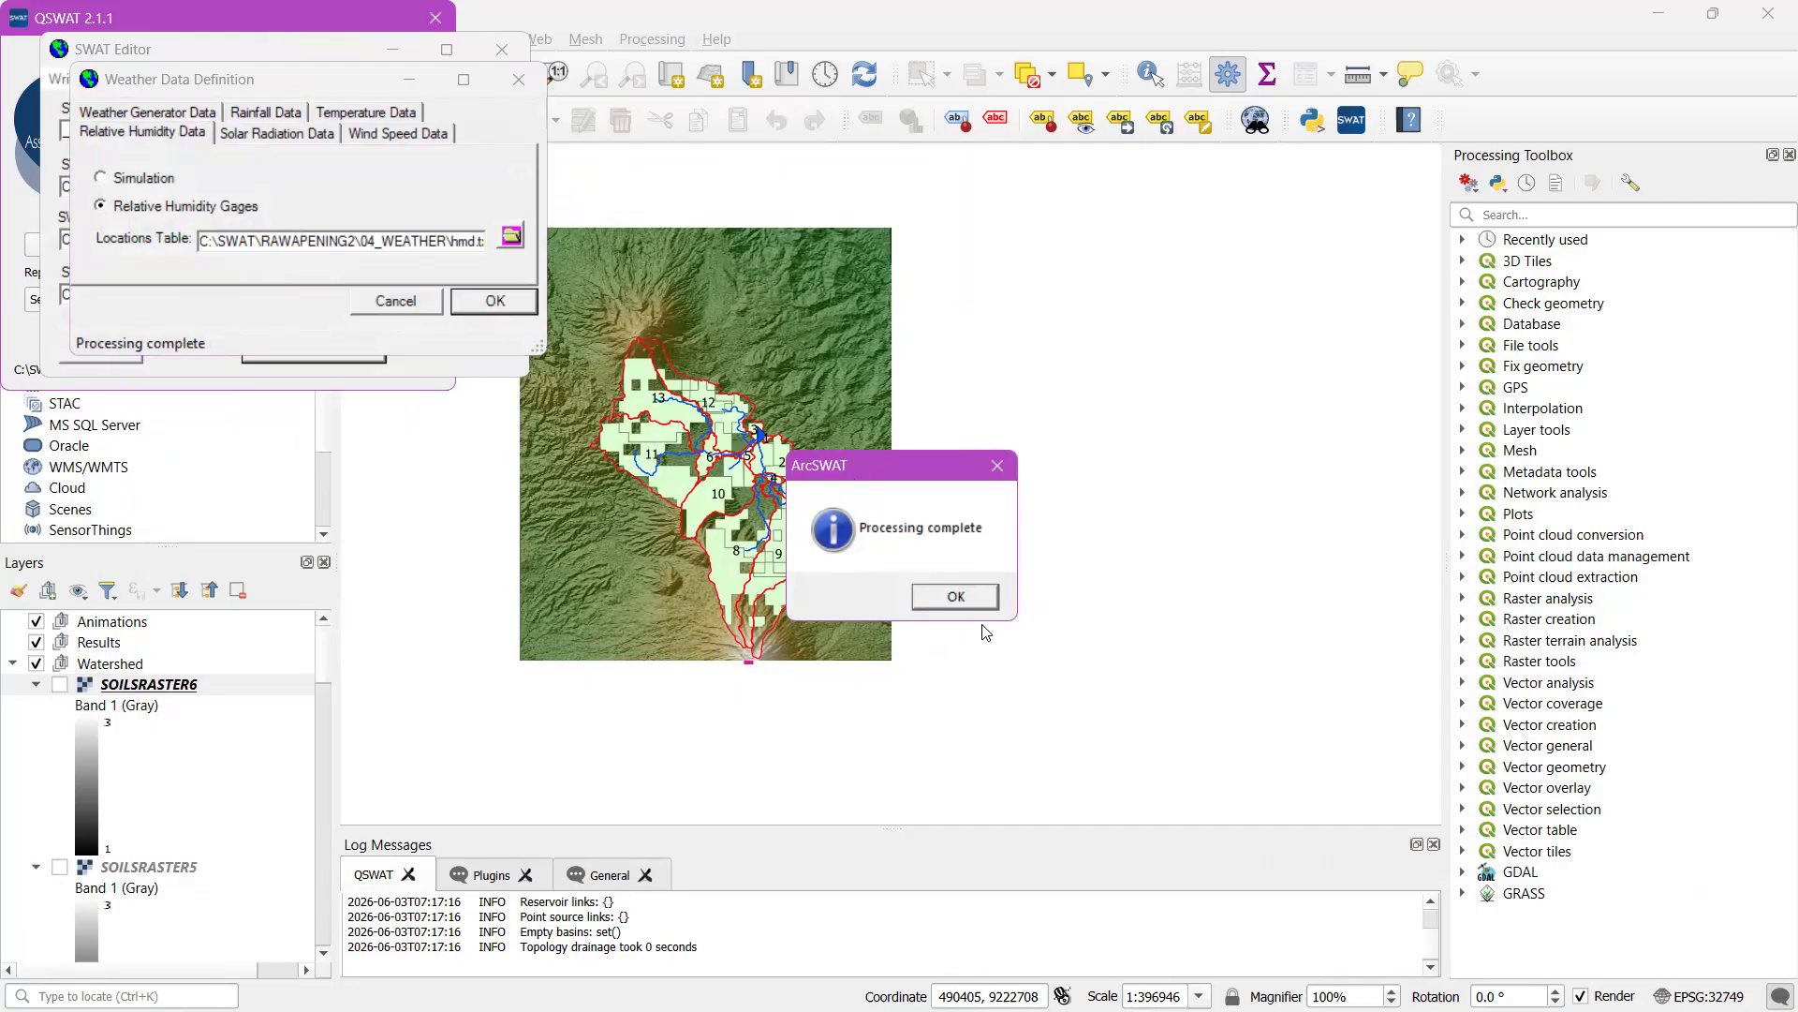
pyautogui.click(982, 599)
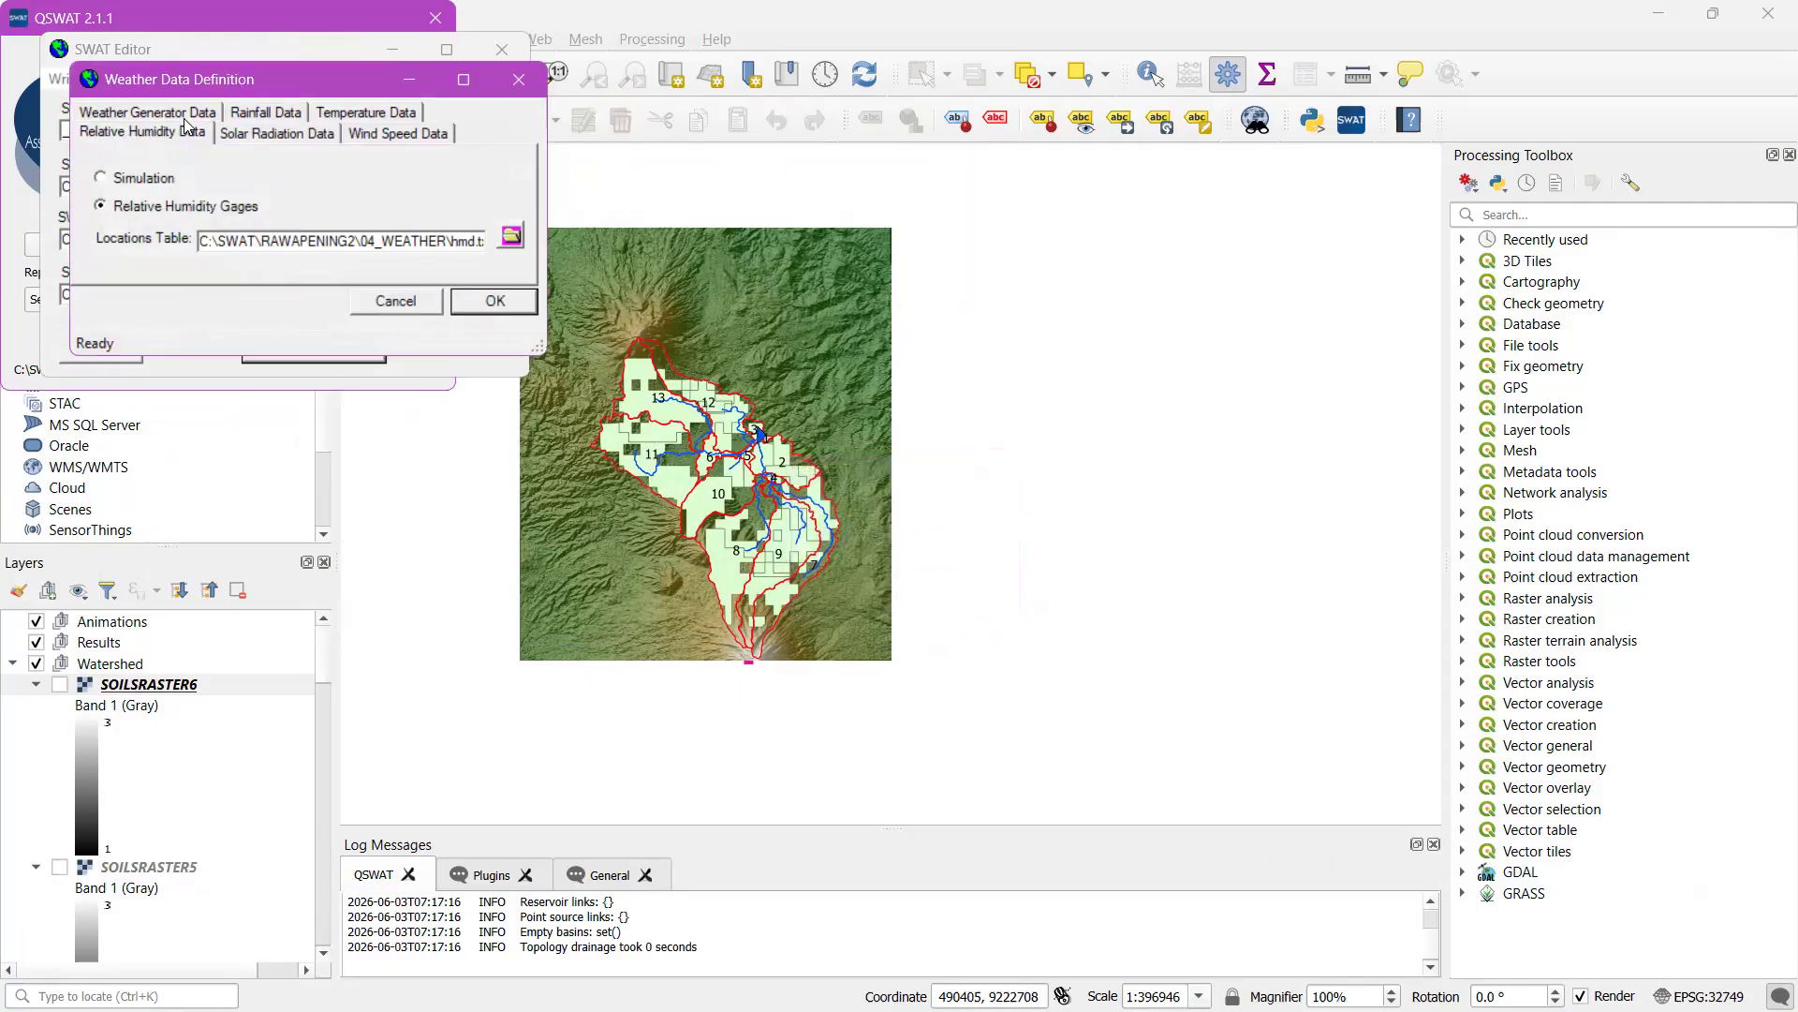
pyautogui.click(518, 80)
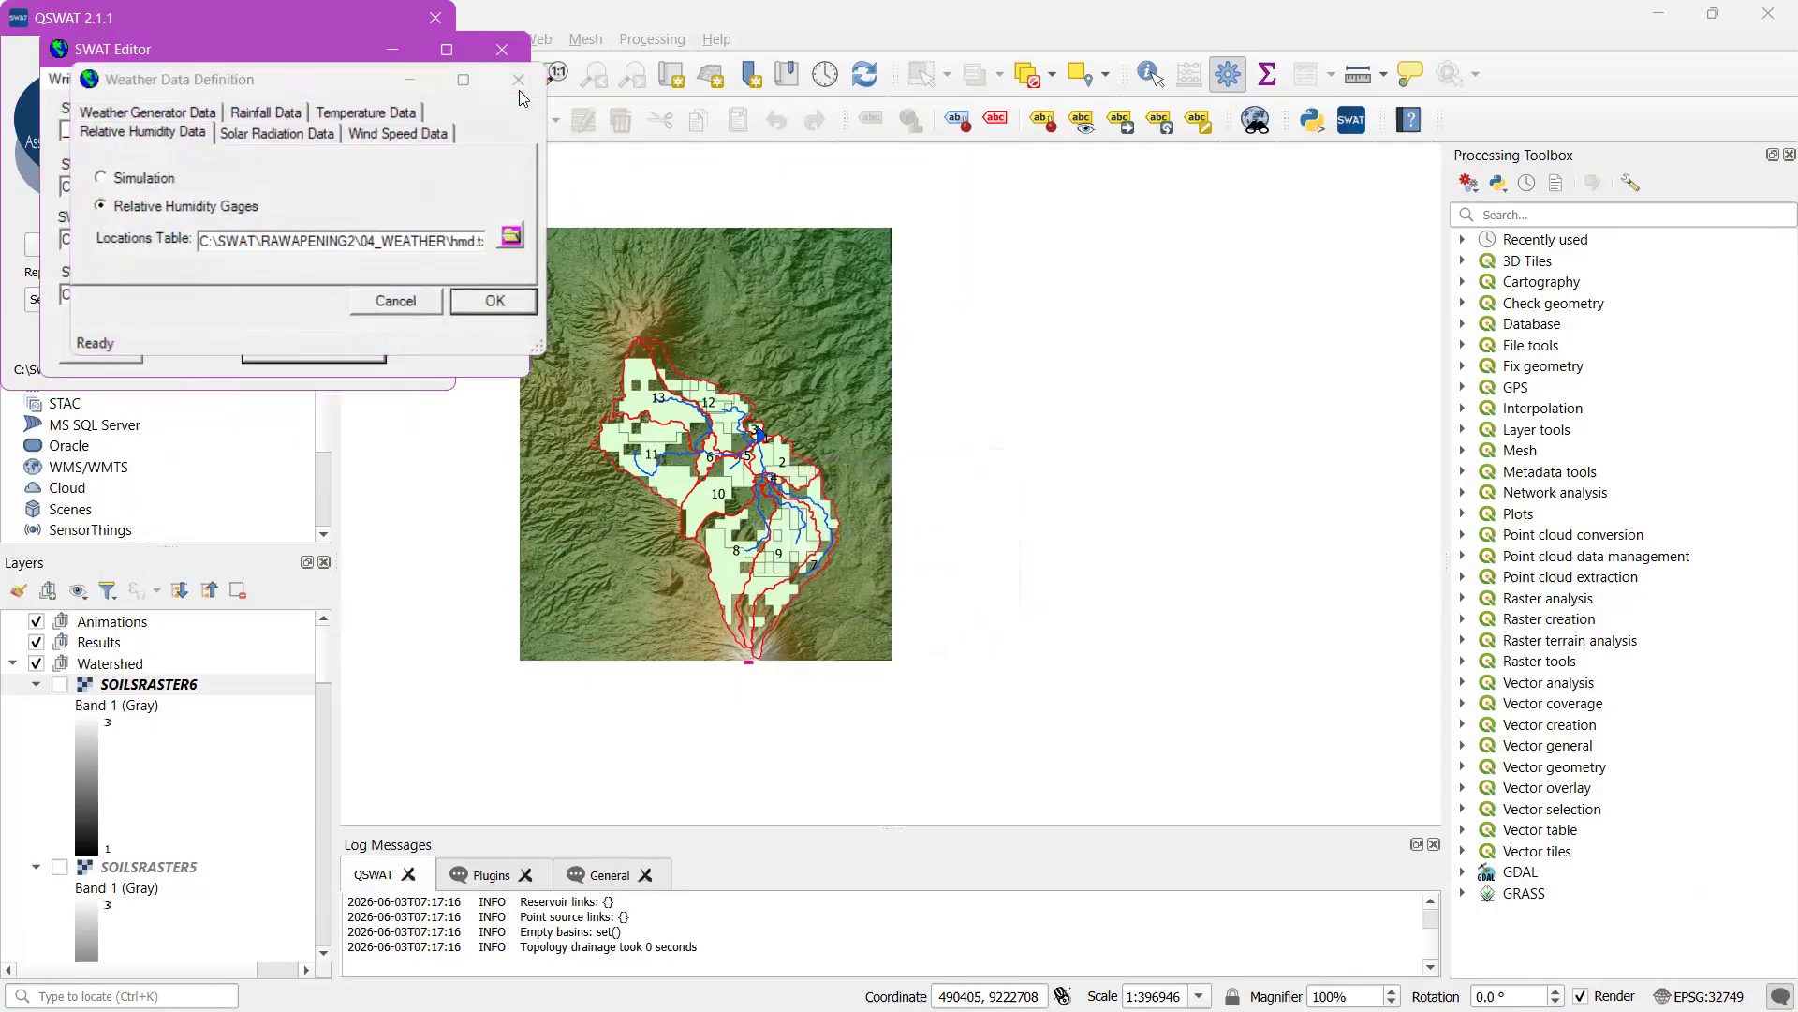
# Write all SWAT input tables, declining the US weather-database heat units and accepting the rewrite of existing point source information, and close the table dialog
pyautogui.click(150, 80)
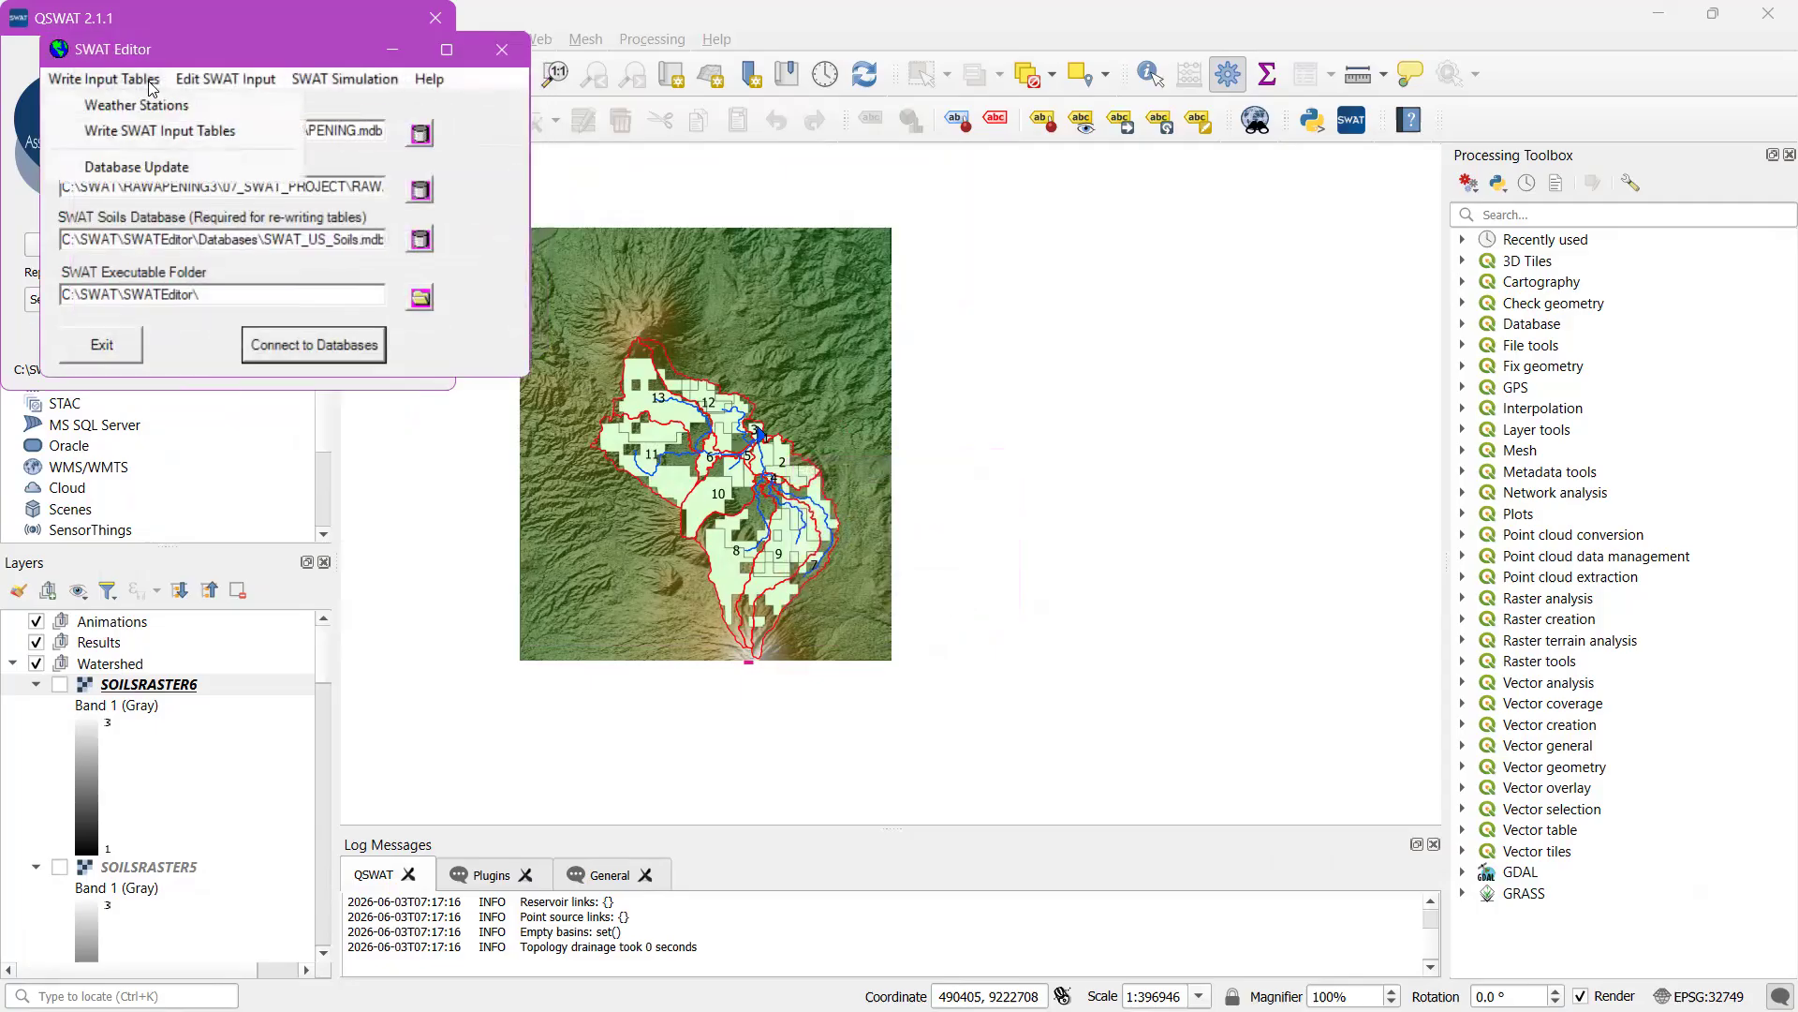
pyautogui.click(162, 133)
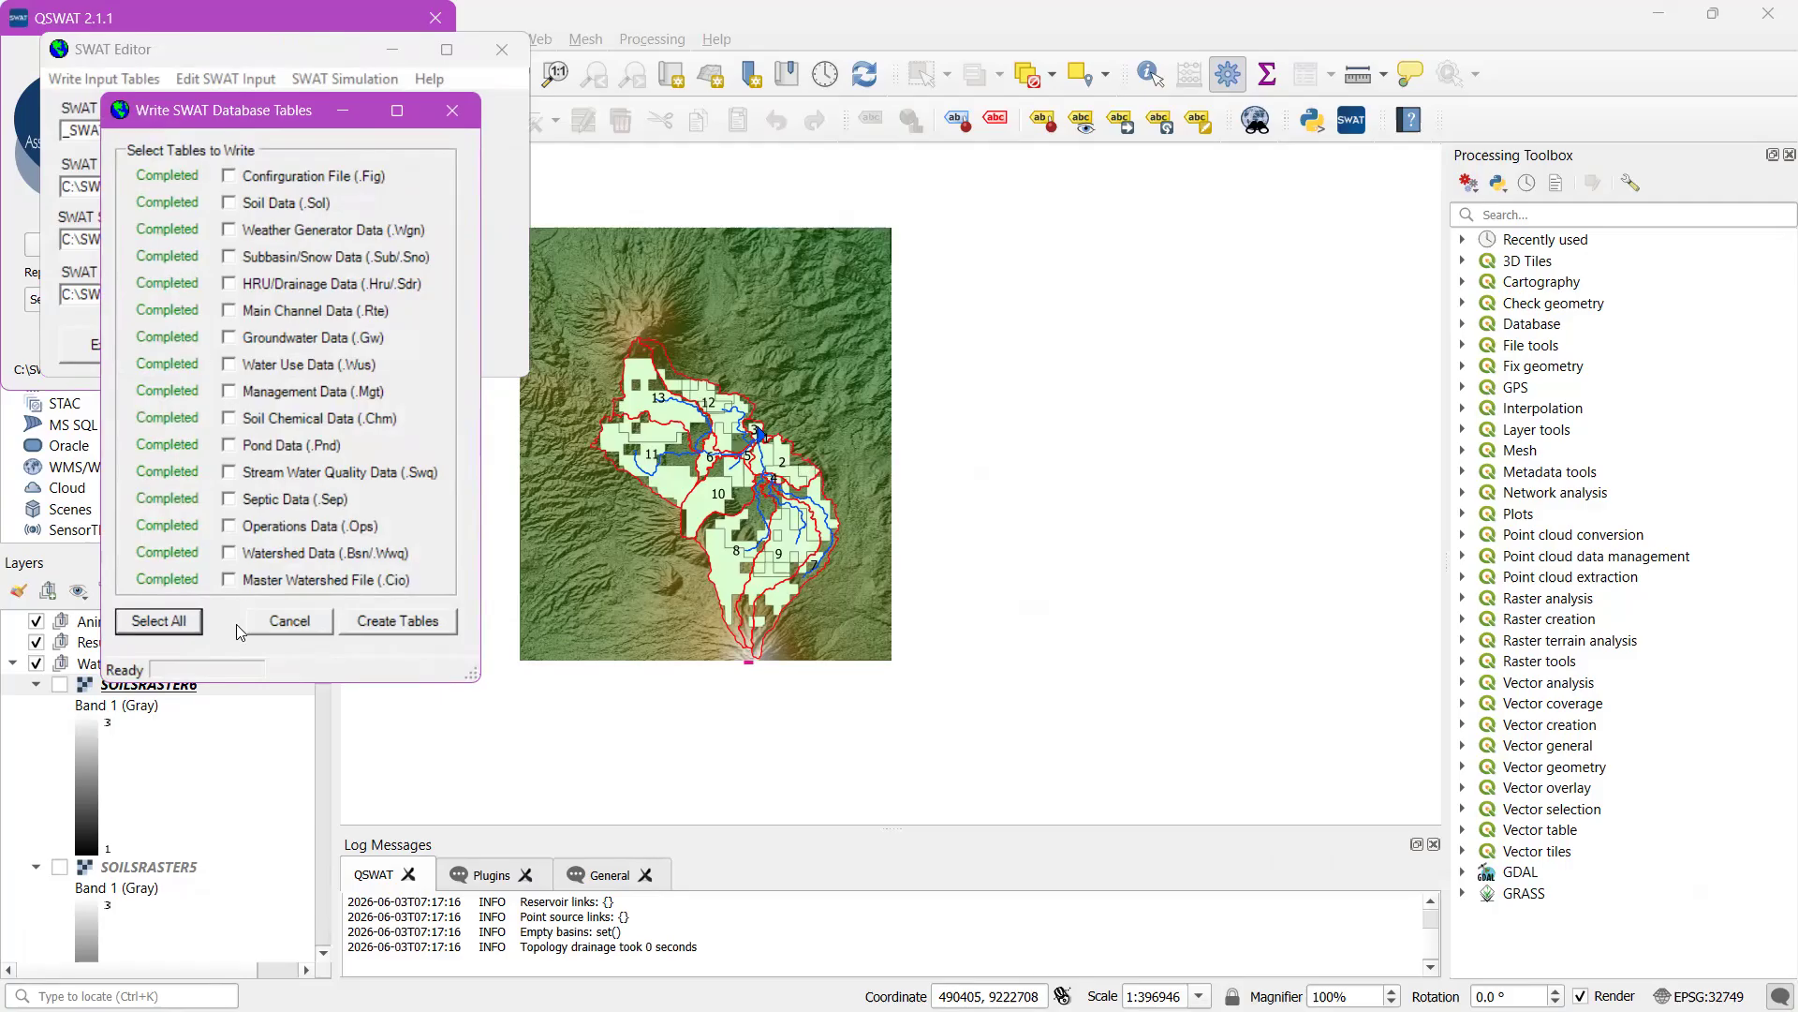
pyautogui.click(160, 621)
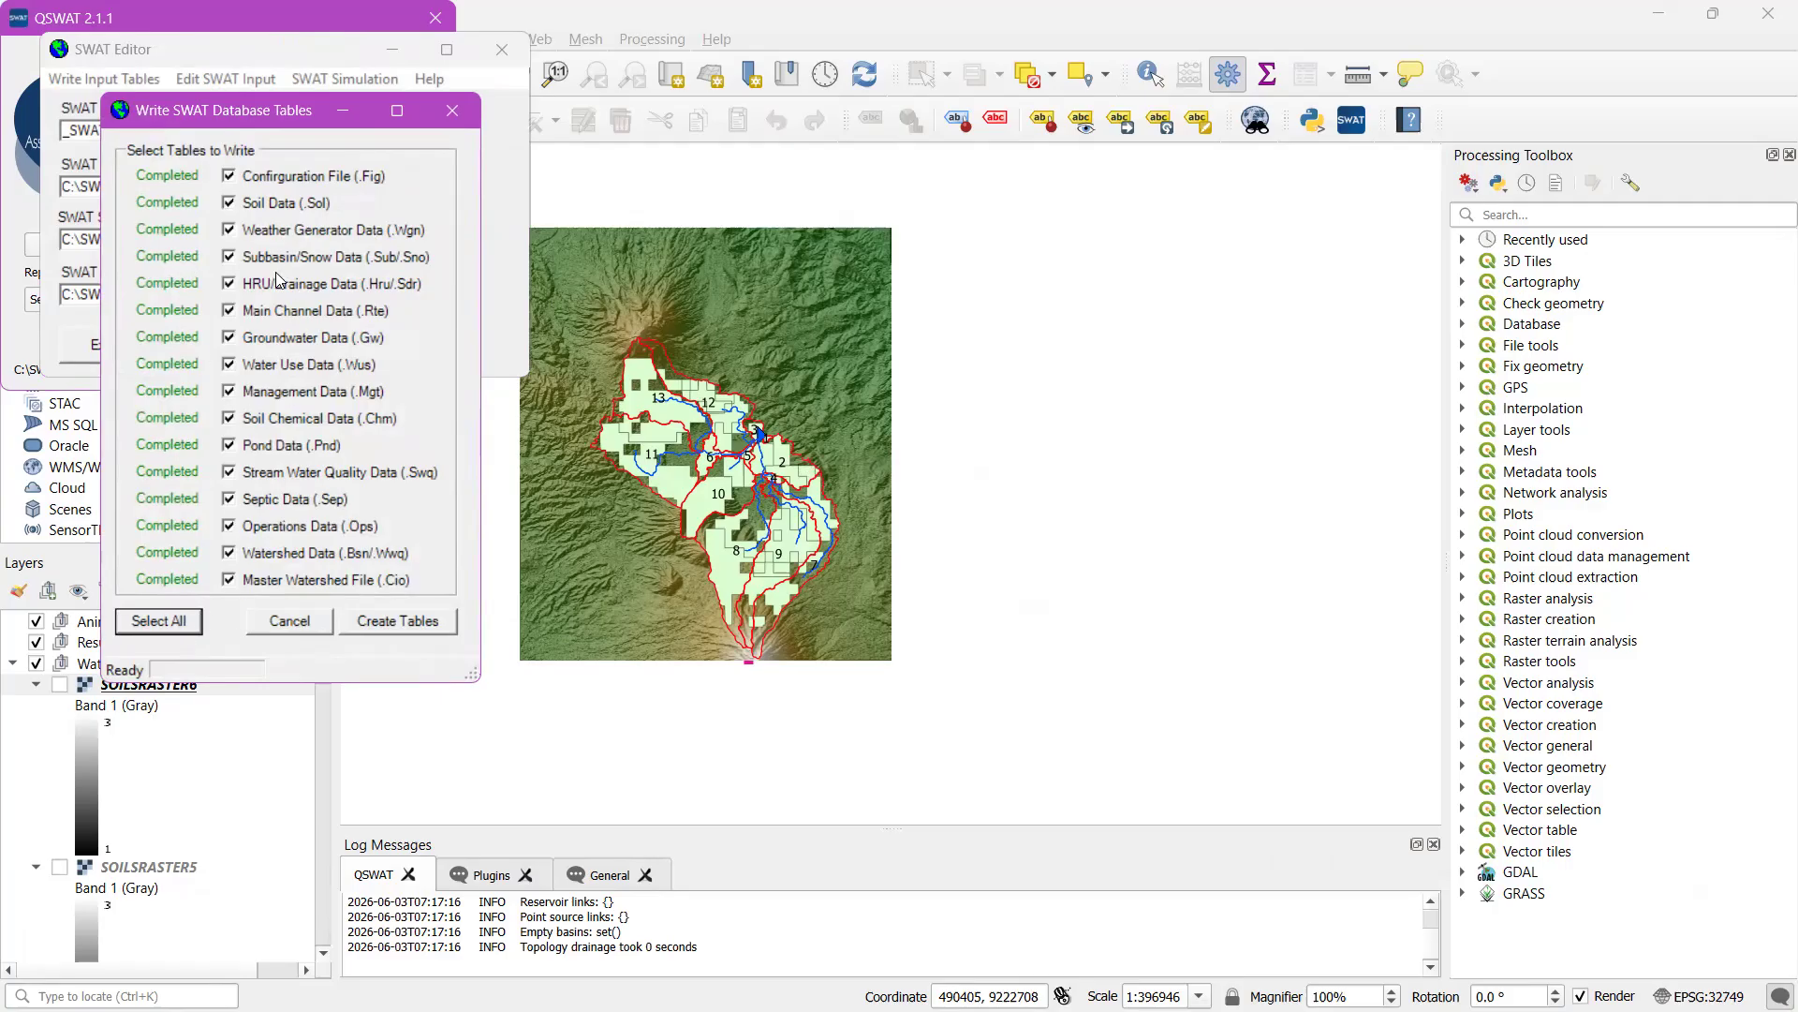
pyautogui.click(395, 620)
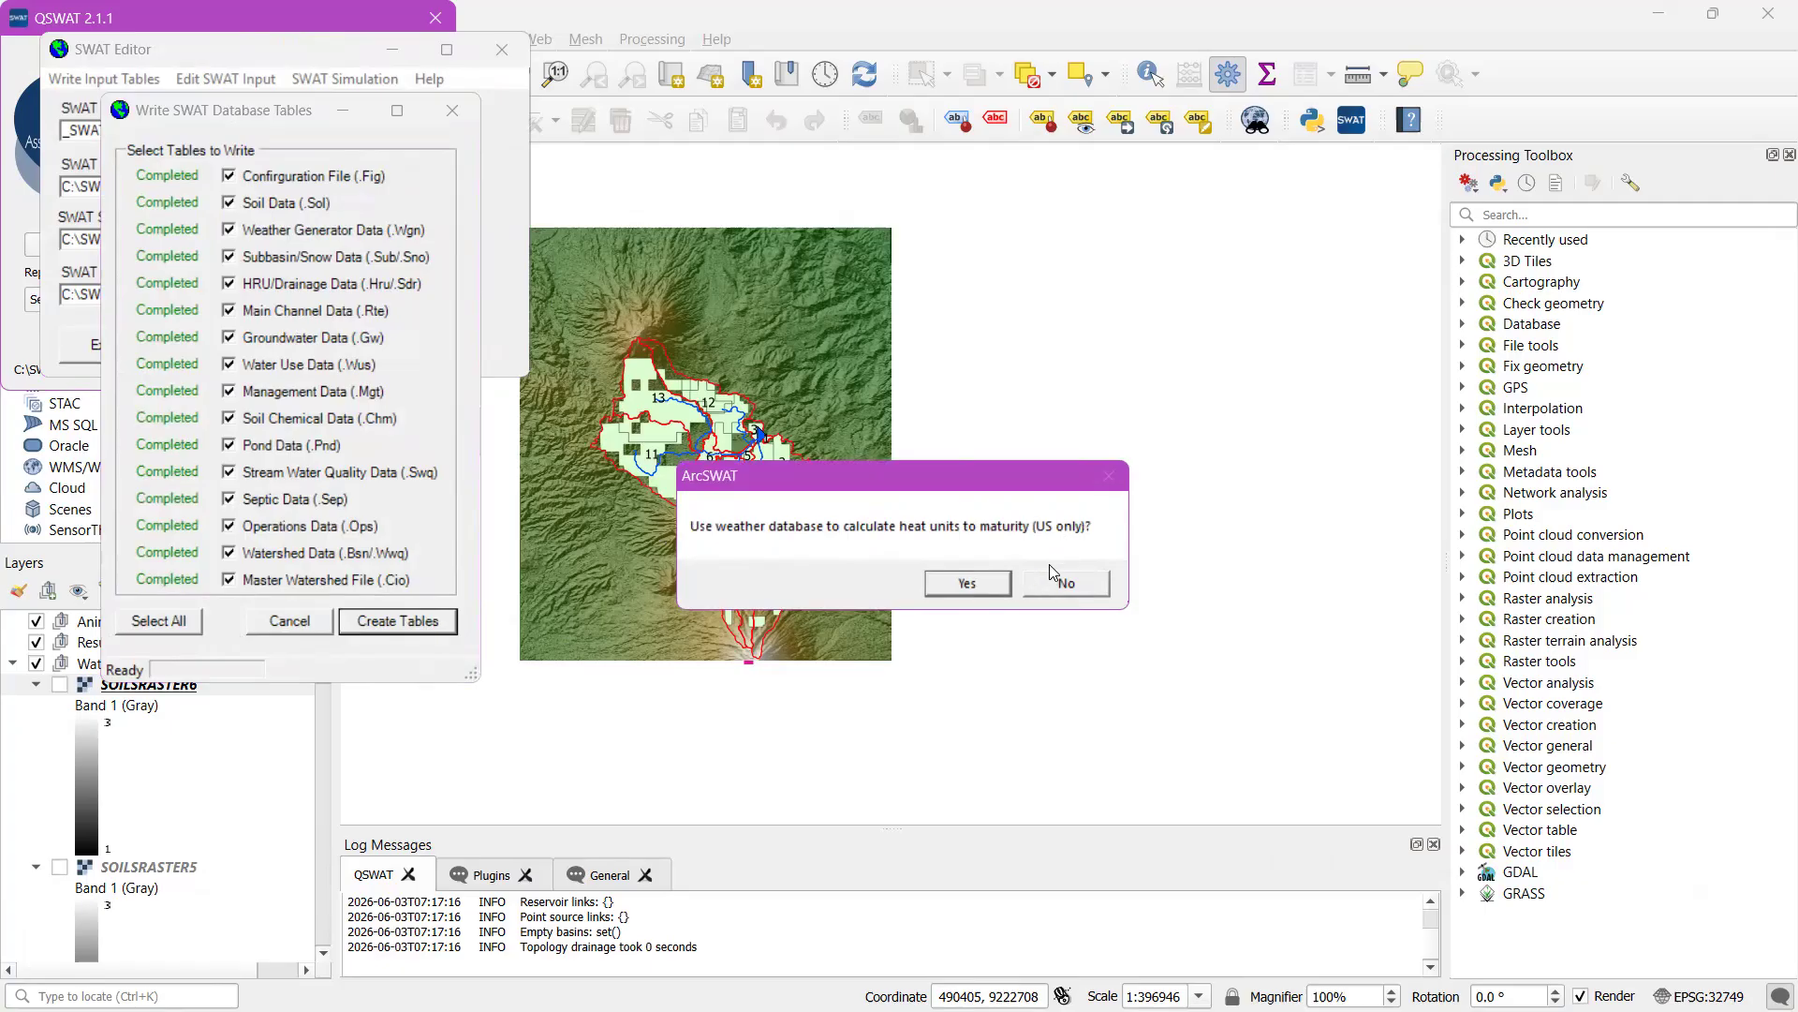
pyautogui.click(1073, 584)
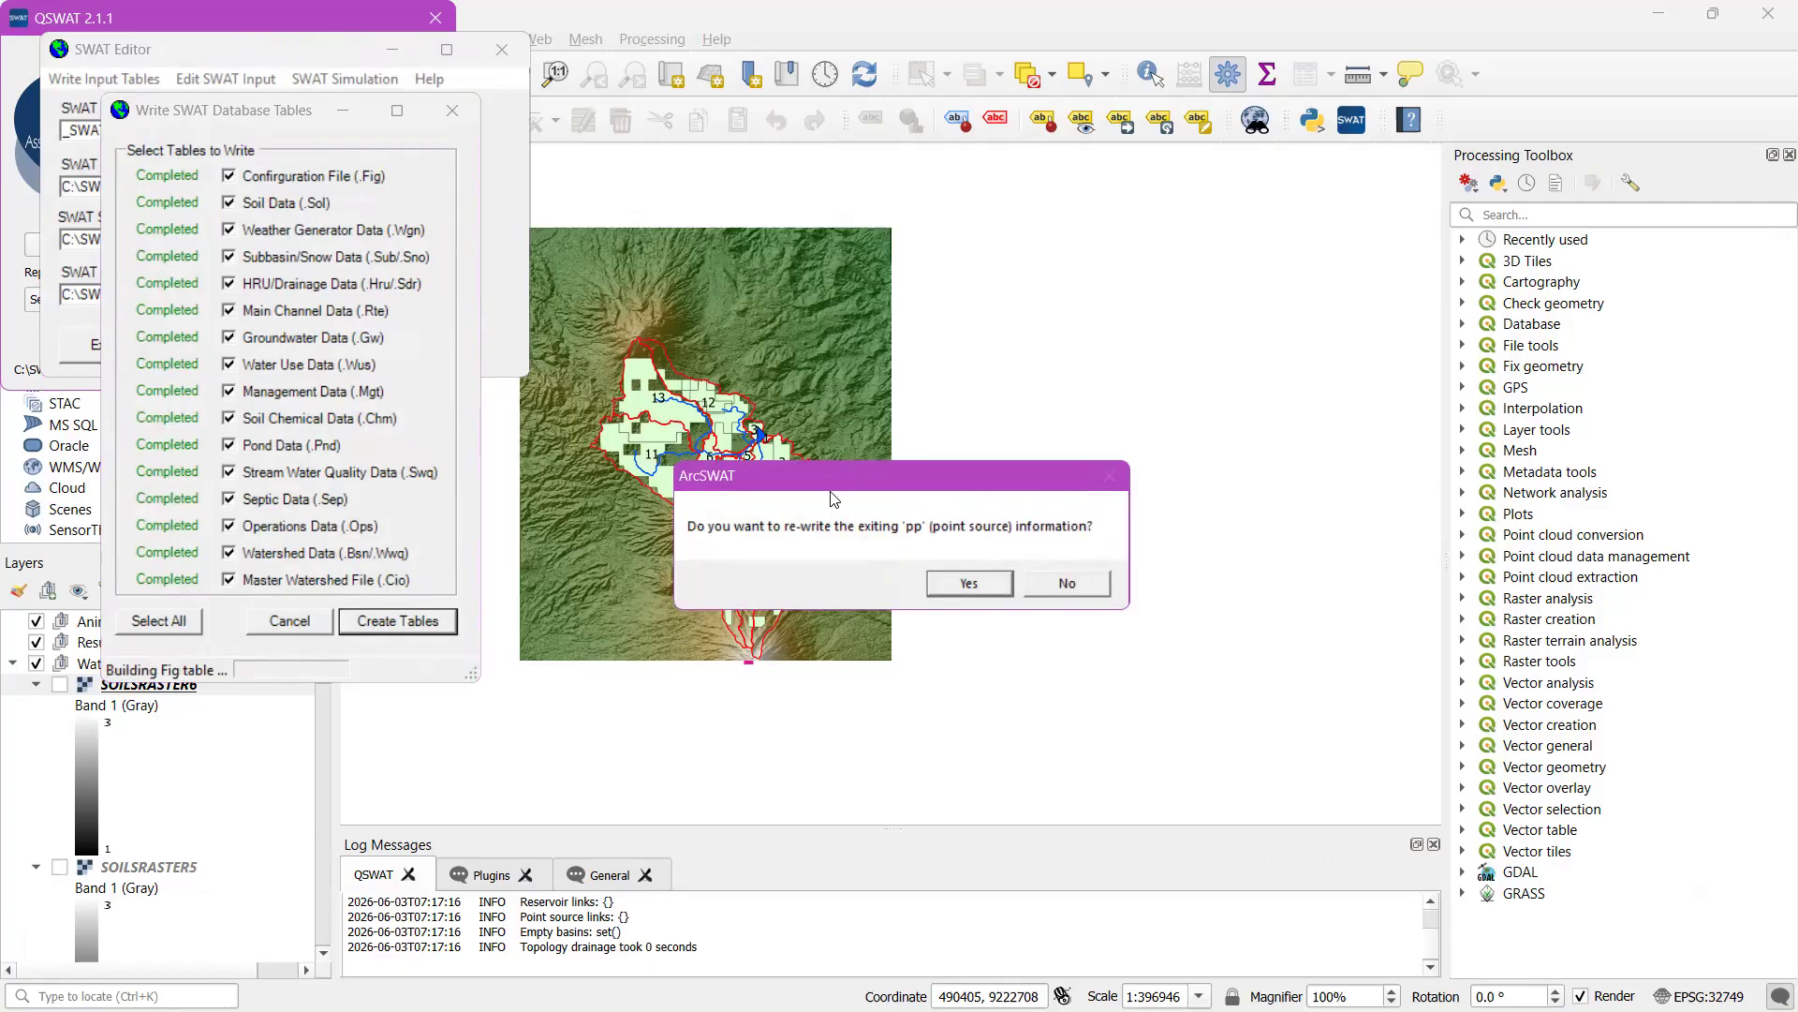
pyautogui.click(983, 590)
pyautogui.click(988, 585)
pyautogui.click(987, 585)
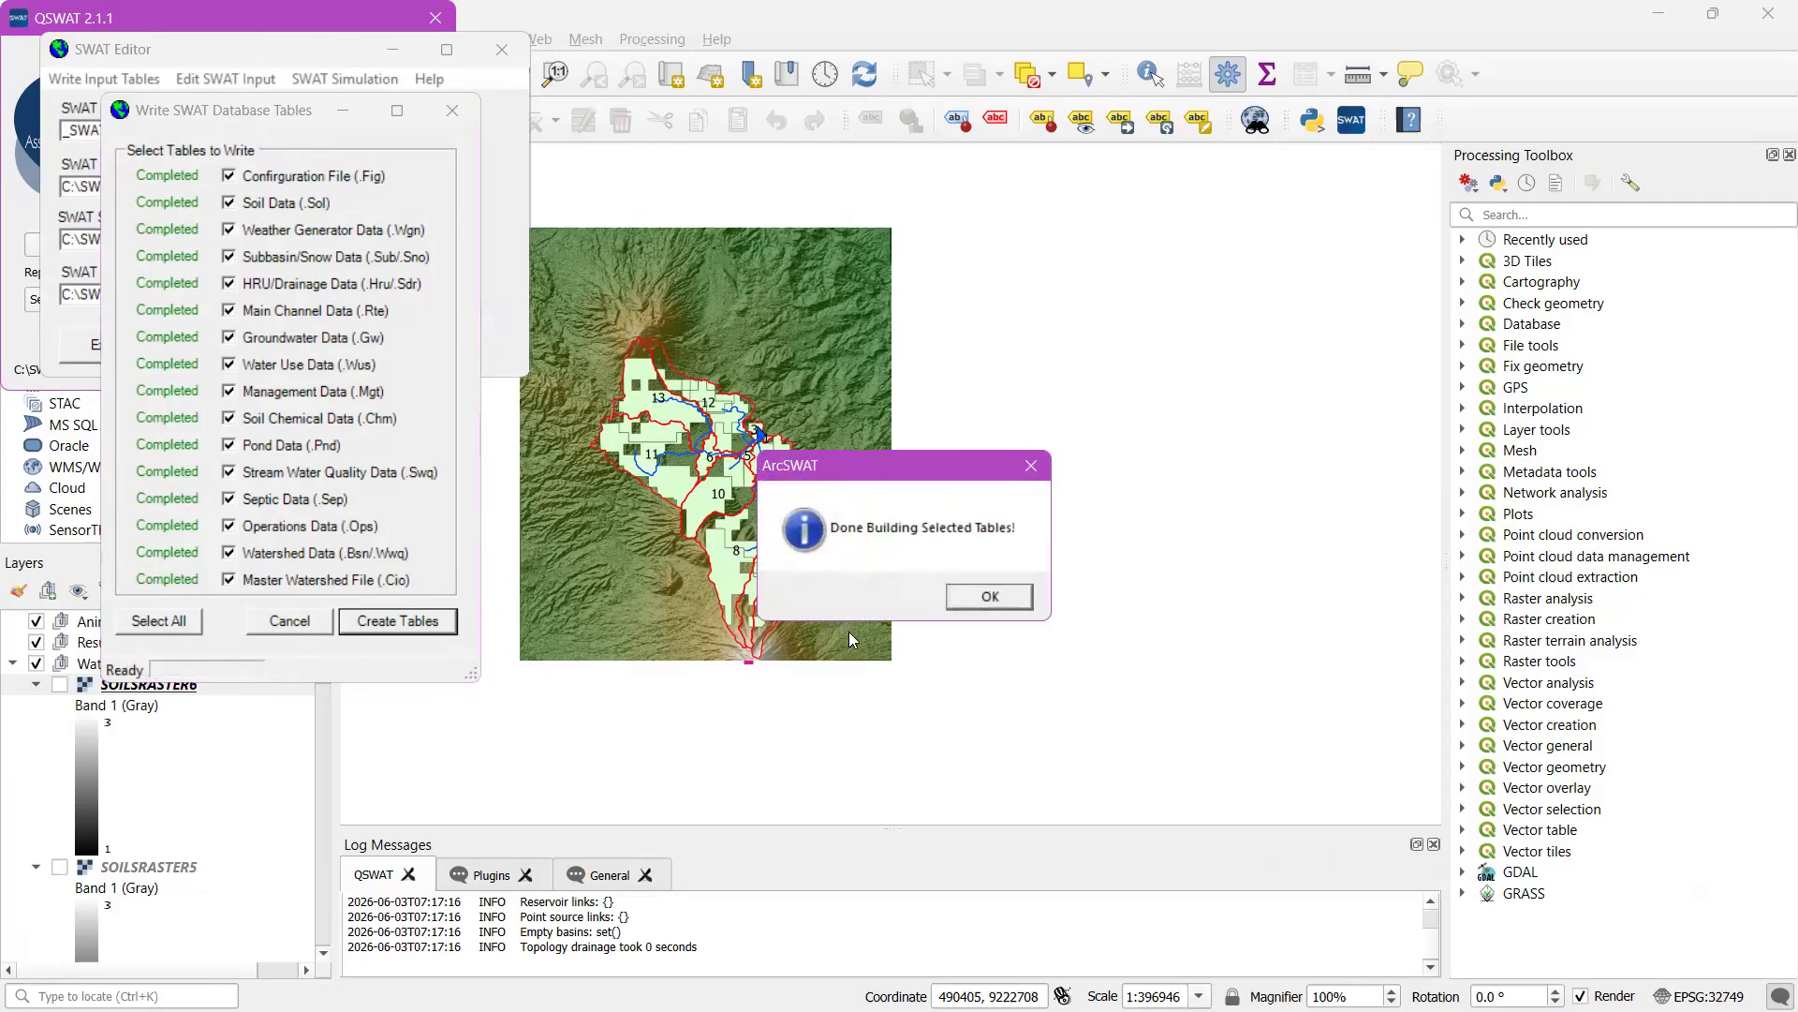
pyautogui.click(990, 596)
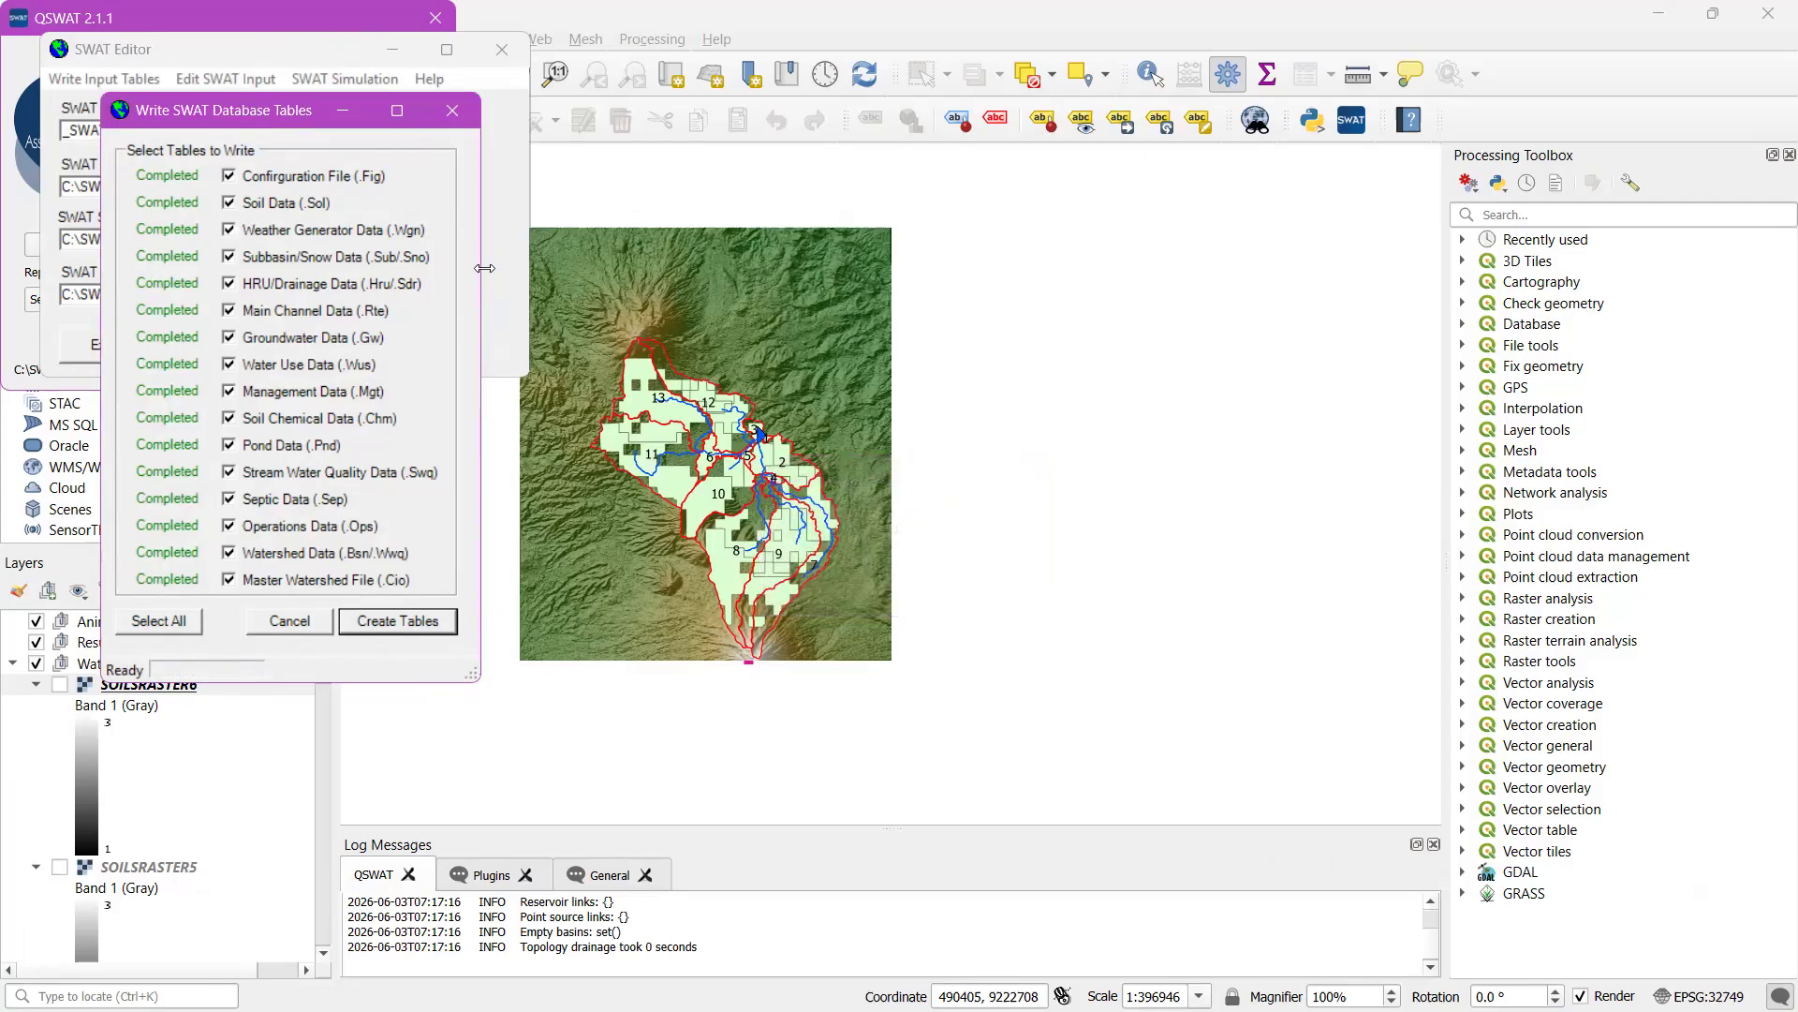
pyautogui.click(449, 111)
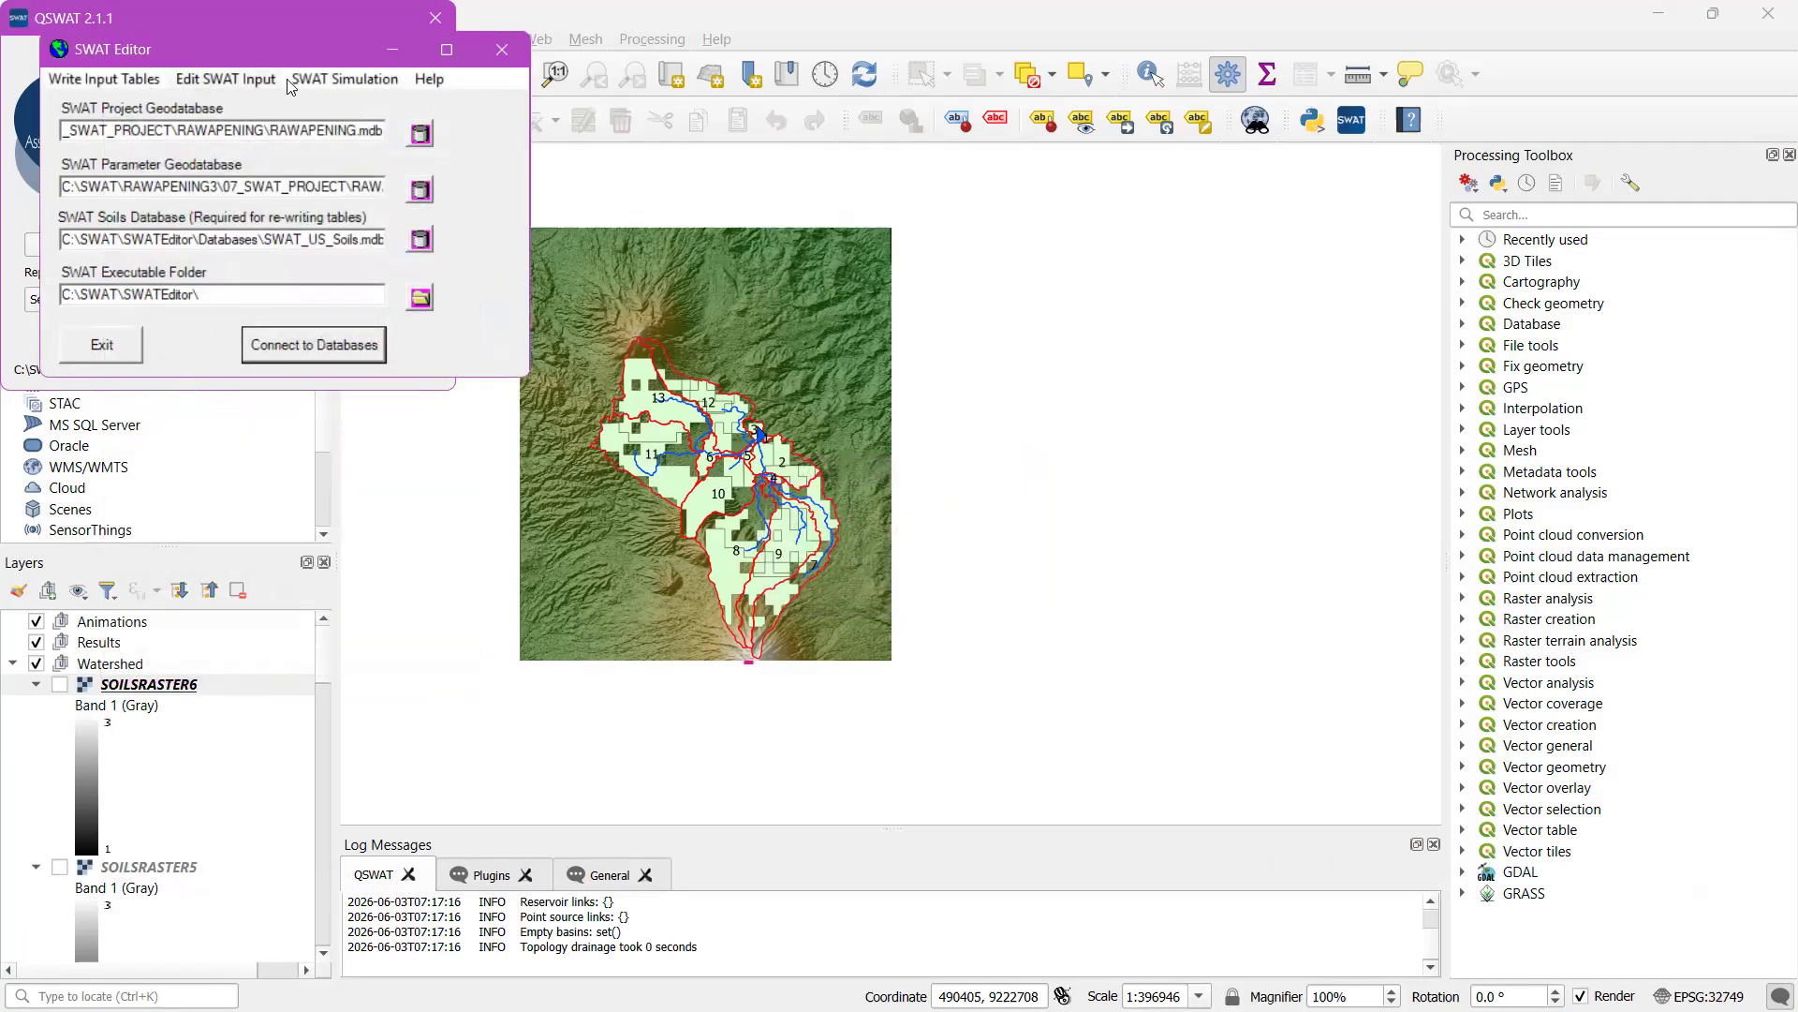
# Open the SWAT simulation setup and set the printout to Monthly with an NYSKIP of 2
pyautogui.click(362, 81)
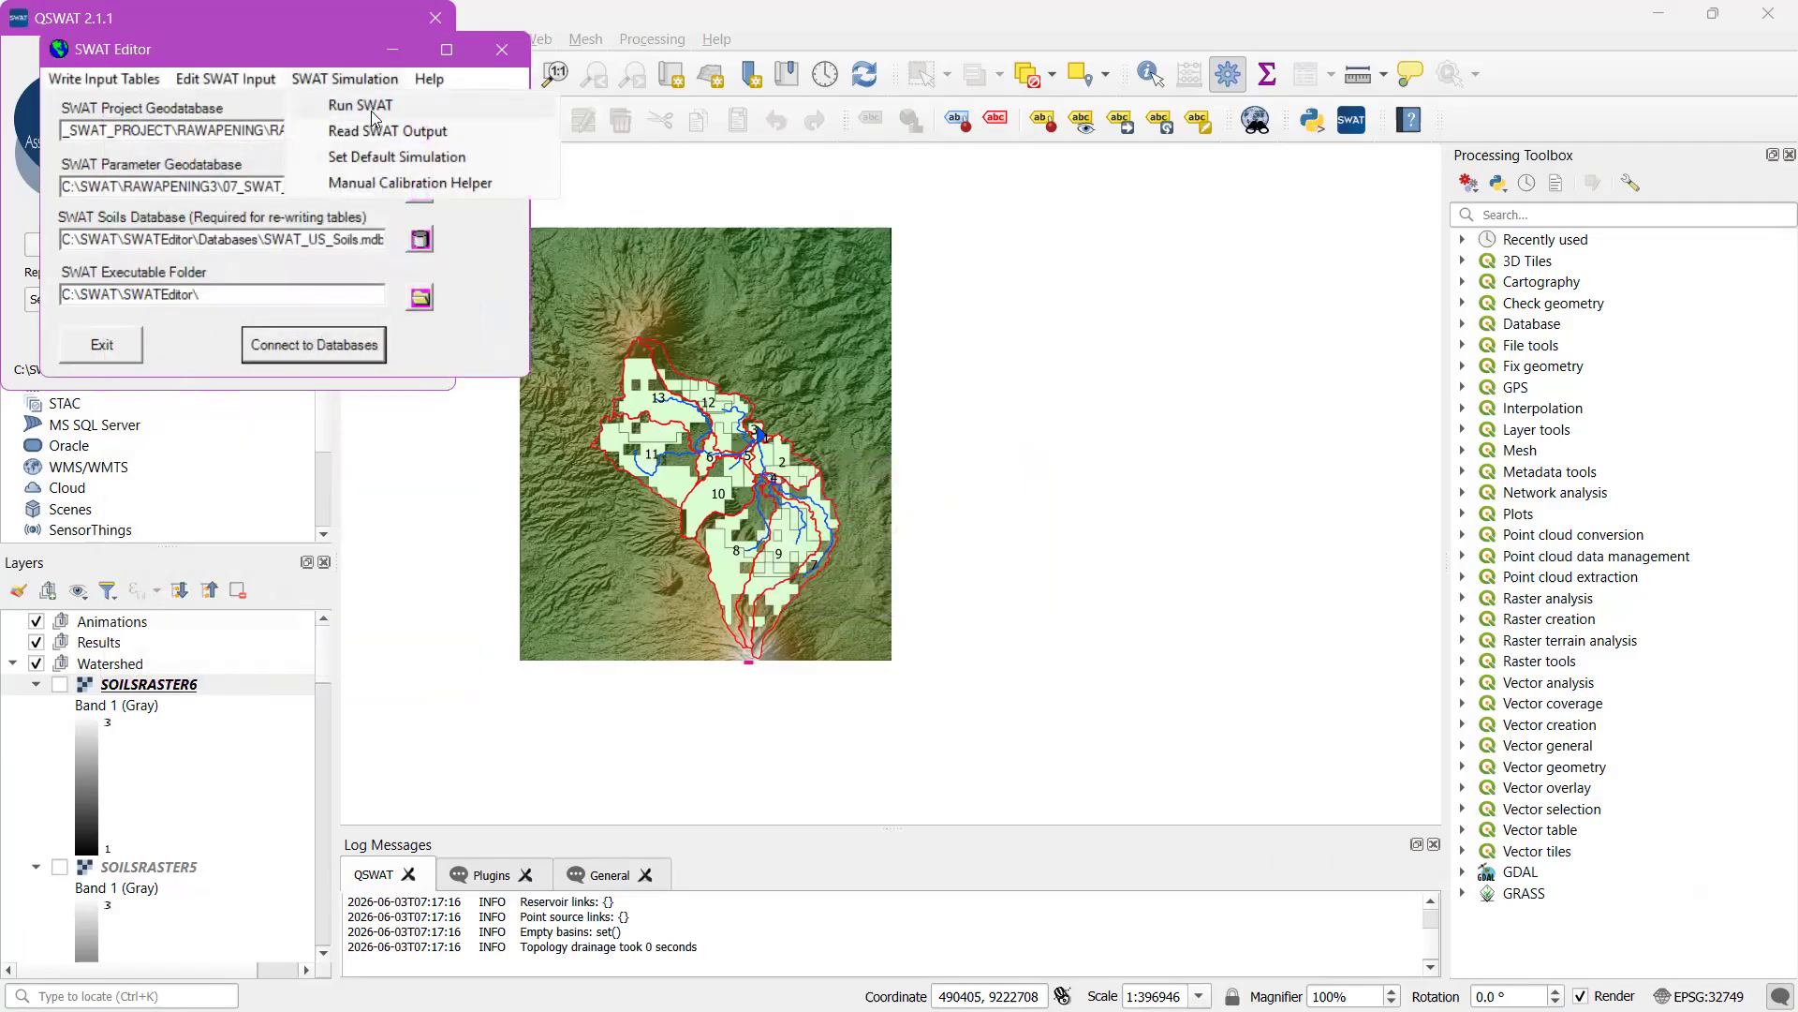
pyautogui.click(373, 110)
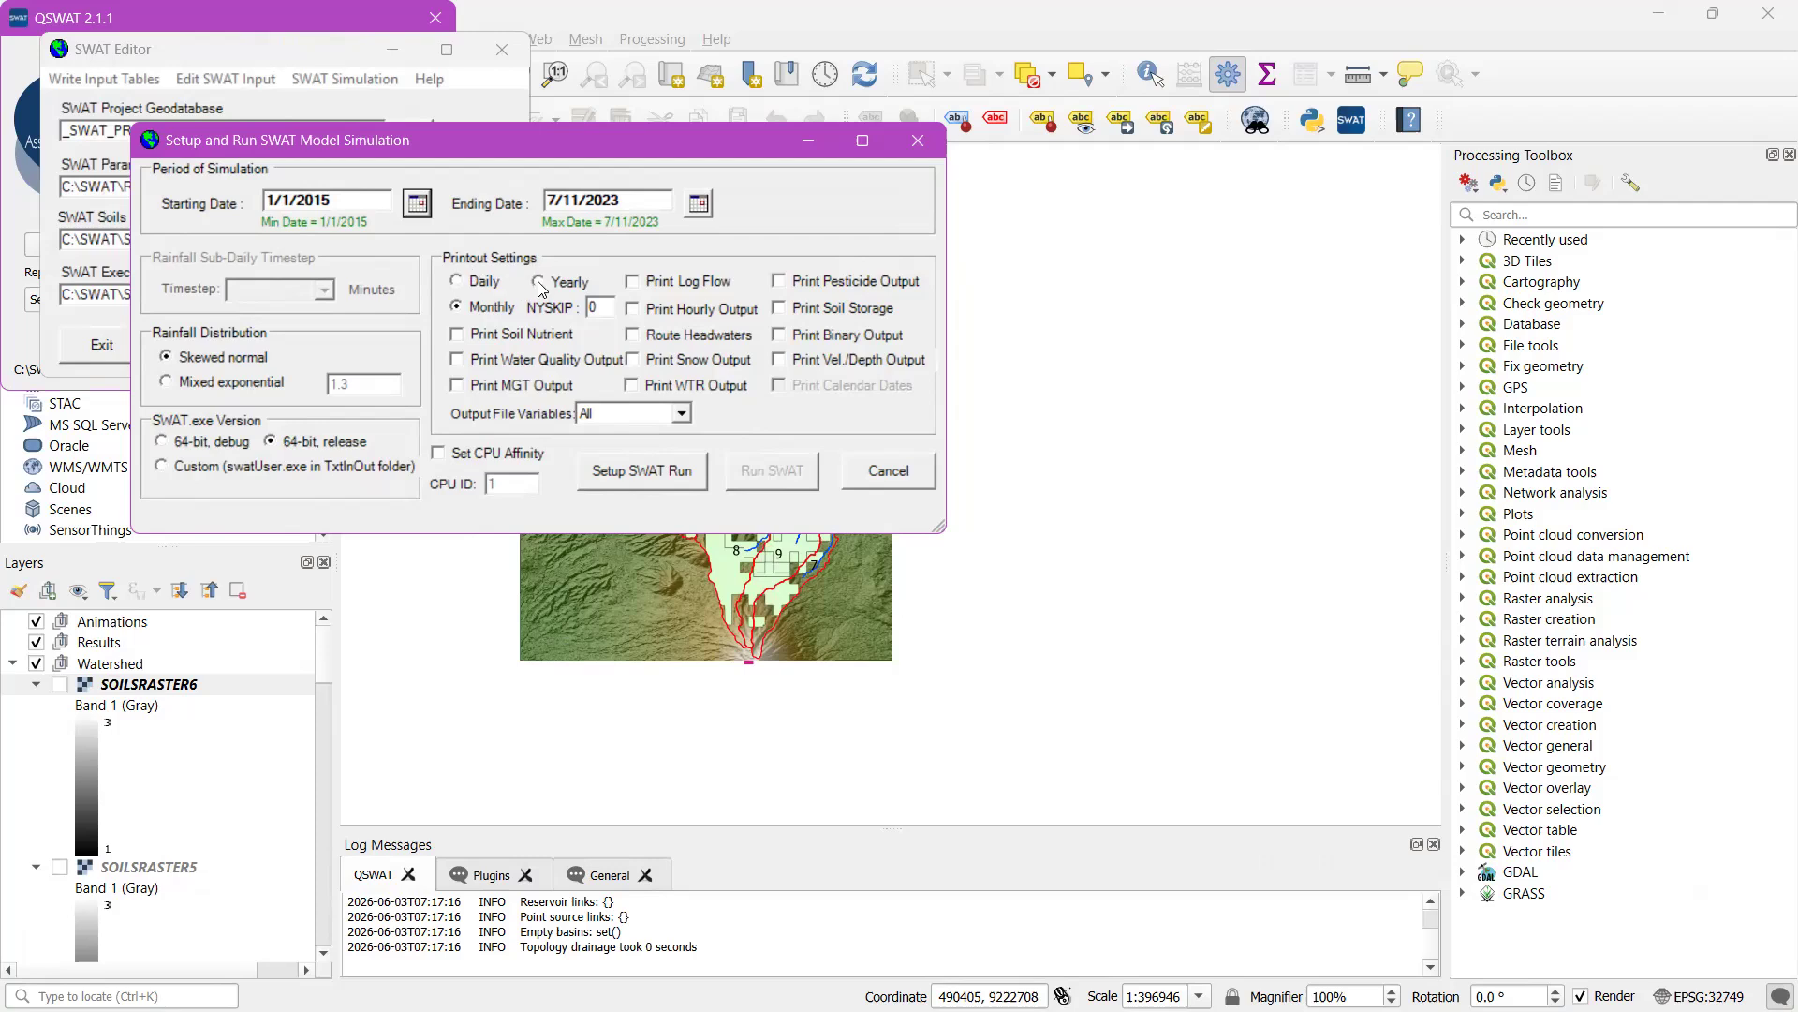
pyautogui.click(468, 285)
pyautogui.click(468, 311)
pyautogui.moveTo(609, 315); pyautogui.dragTo(583, 309)
pyautogui.click(599, 309)
pyautogui.press('BackSpace')
pyautogui.write('2')
pyautogui.press('BackSpace')
pyautogui.write('1')
pyautogui.press('BackSpace')
pyautogui.write('2')
# Set up the SWAT run, execute it, and close the simulation setup dialog
pyautogui.click(641, 474)
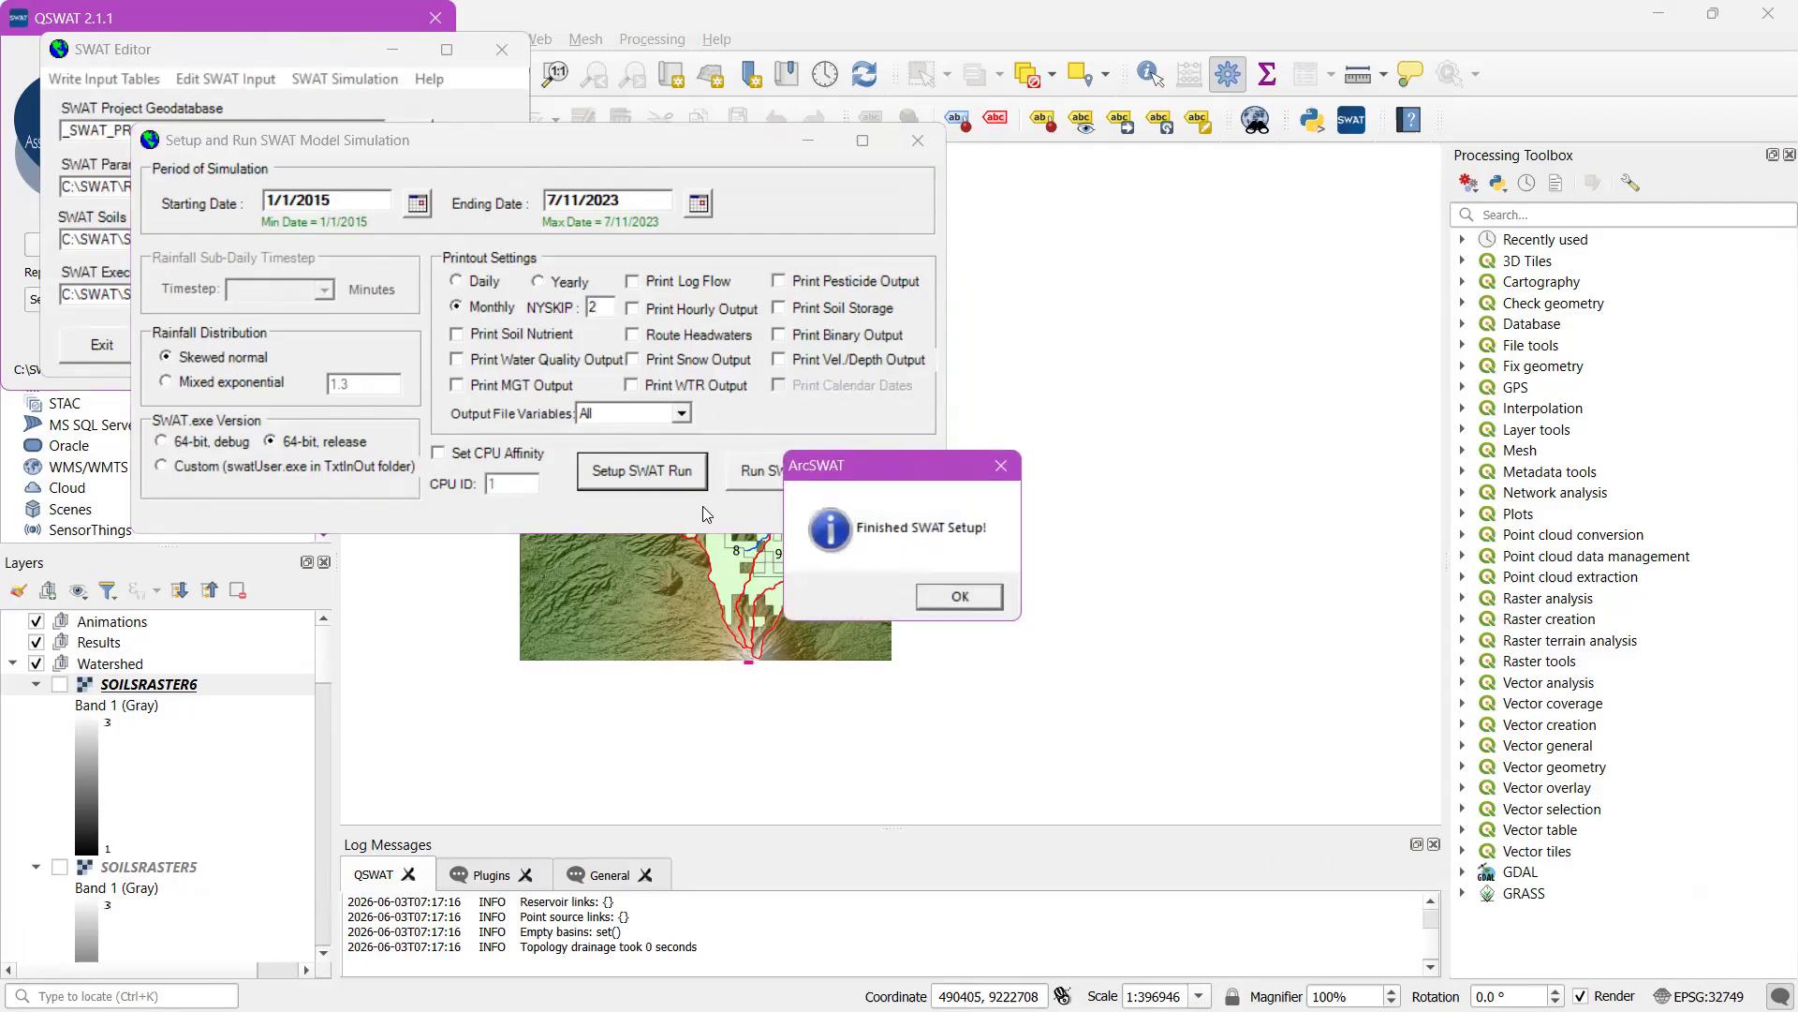
pyautogui.click(944, 601)
pyautogui.click(783, 472)
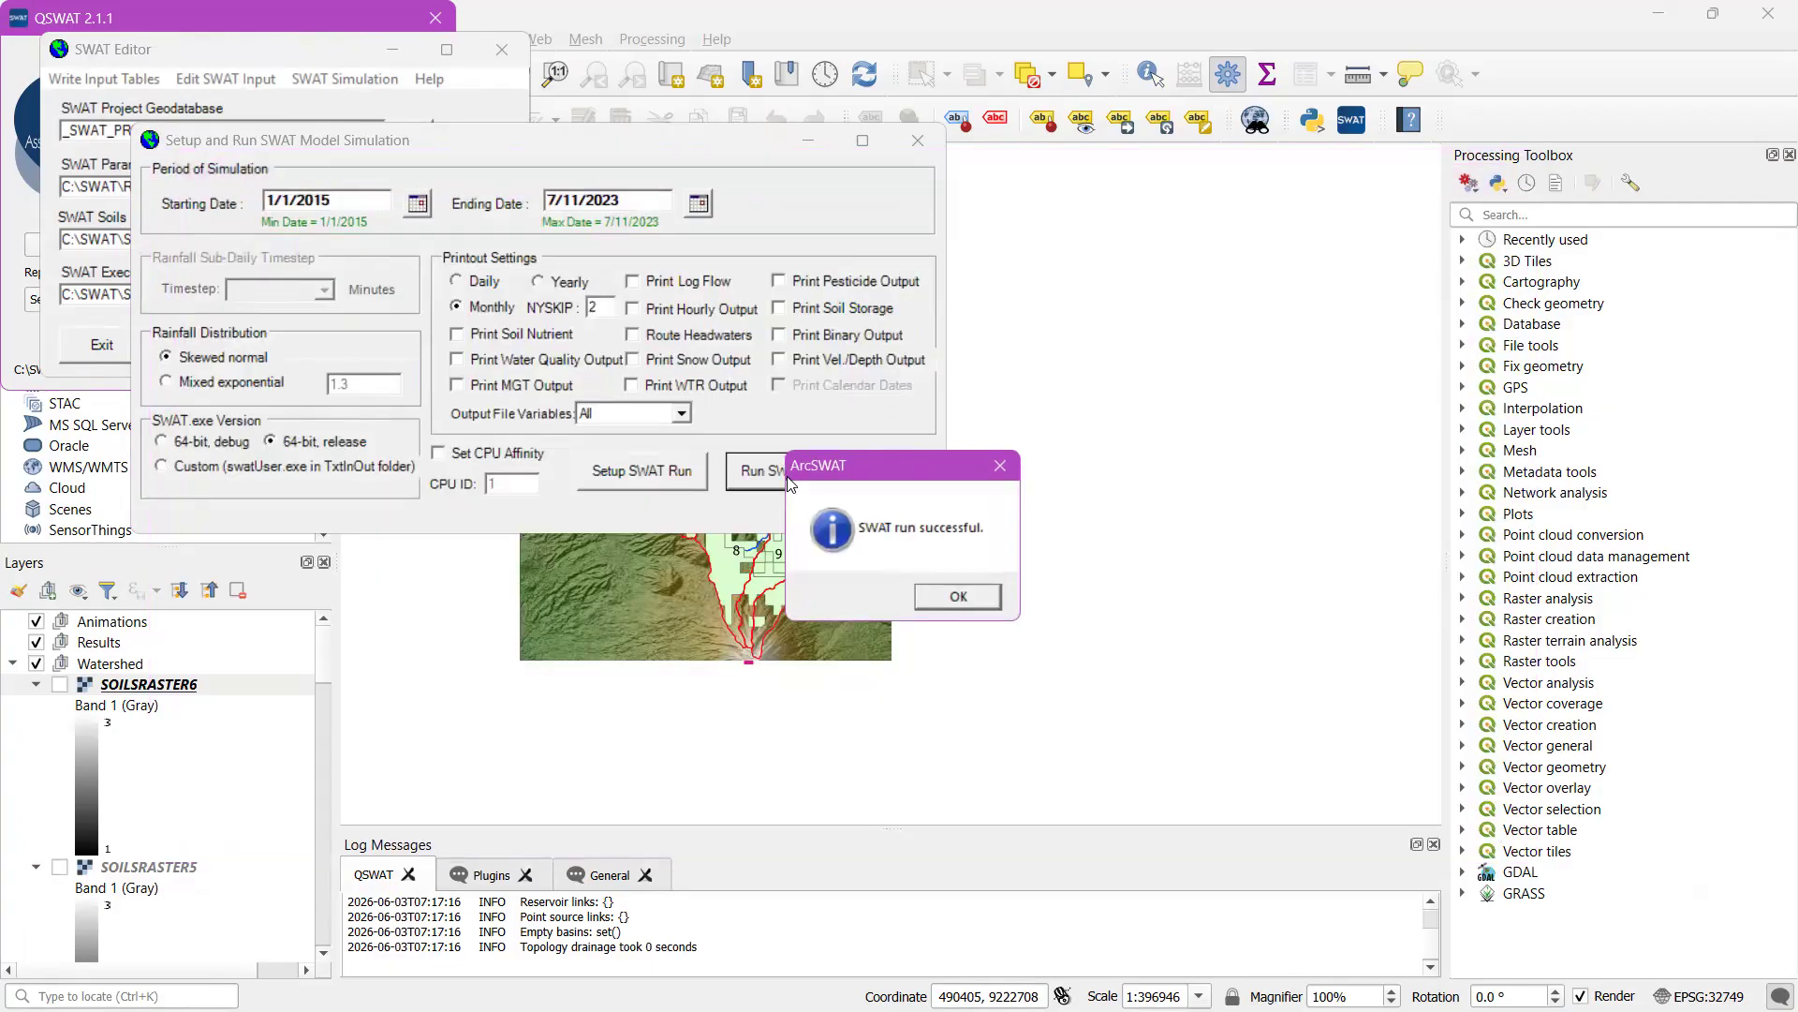
pyautogui.click(960, 604)
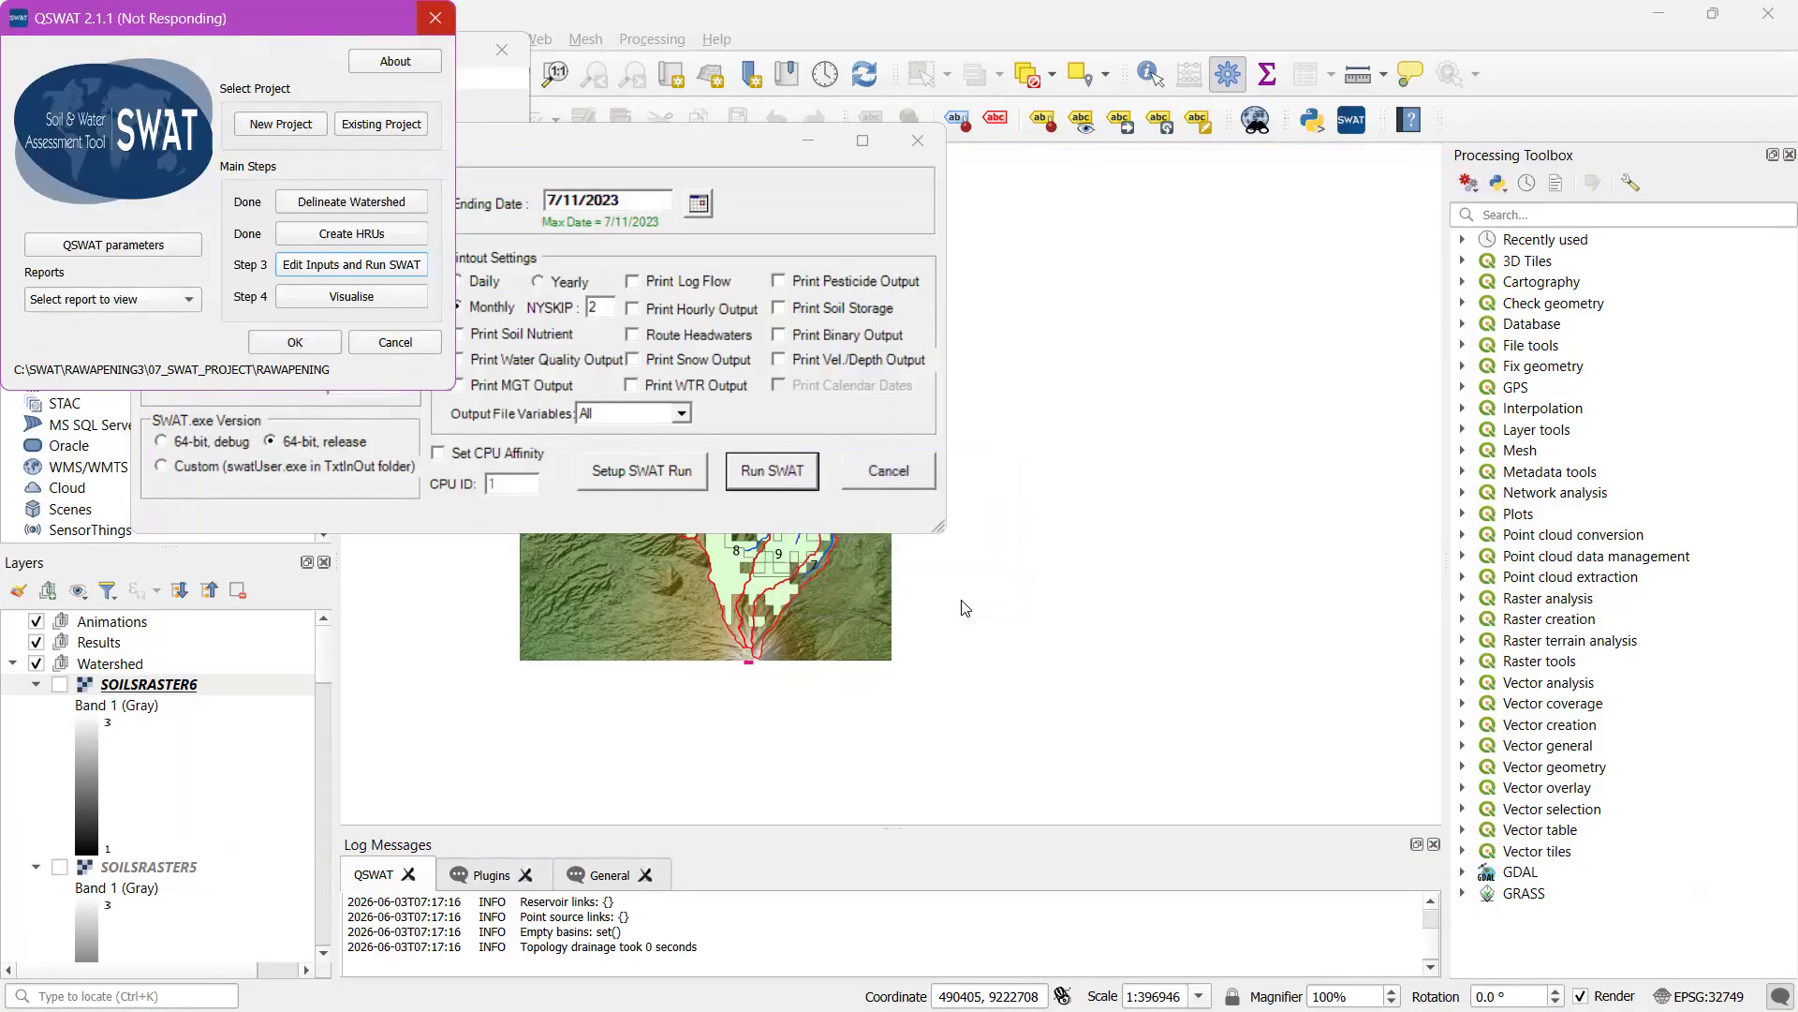
pyautogui.click(903, 157)
# Open the SWAT output reader and import the output.rch file to the database
pyautogui.click(308, 81)
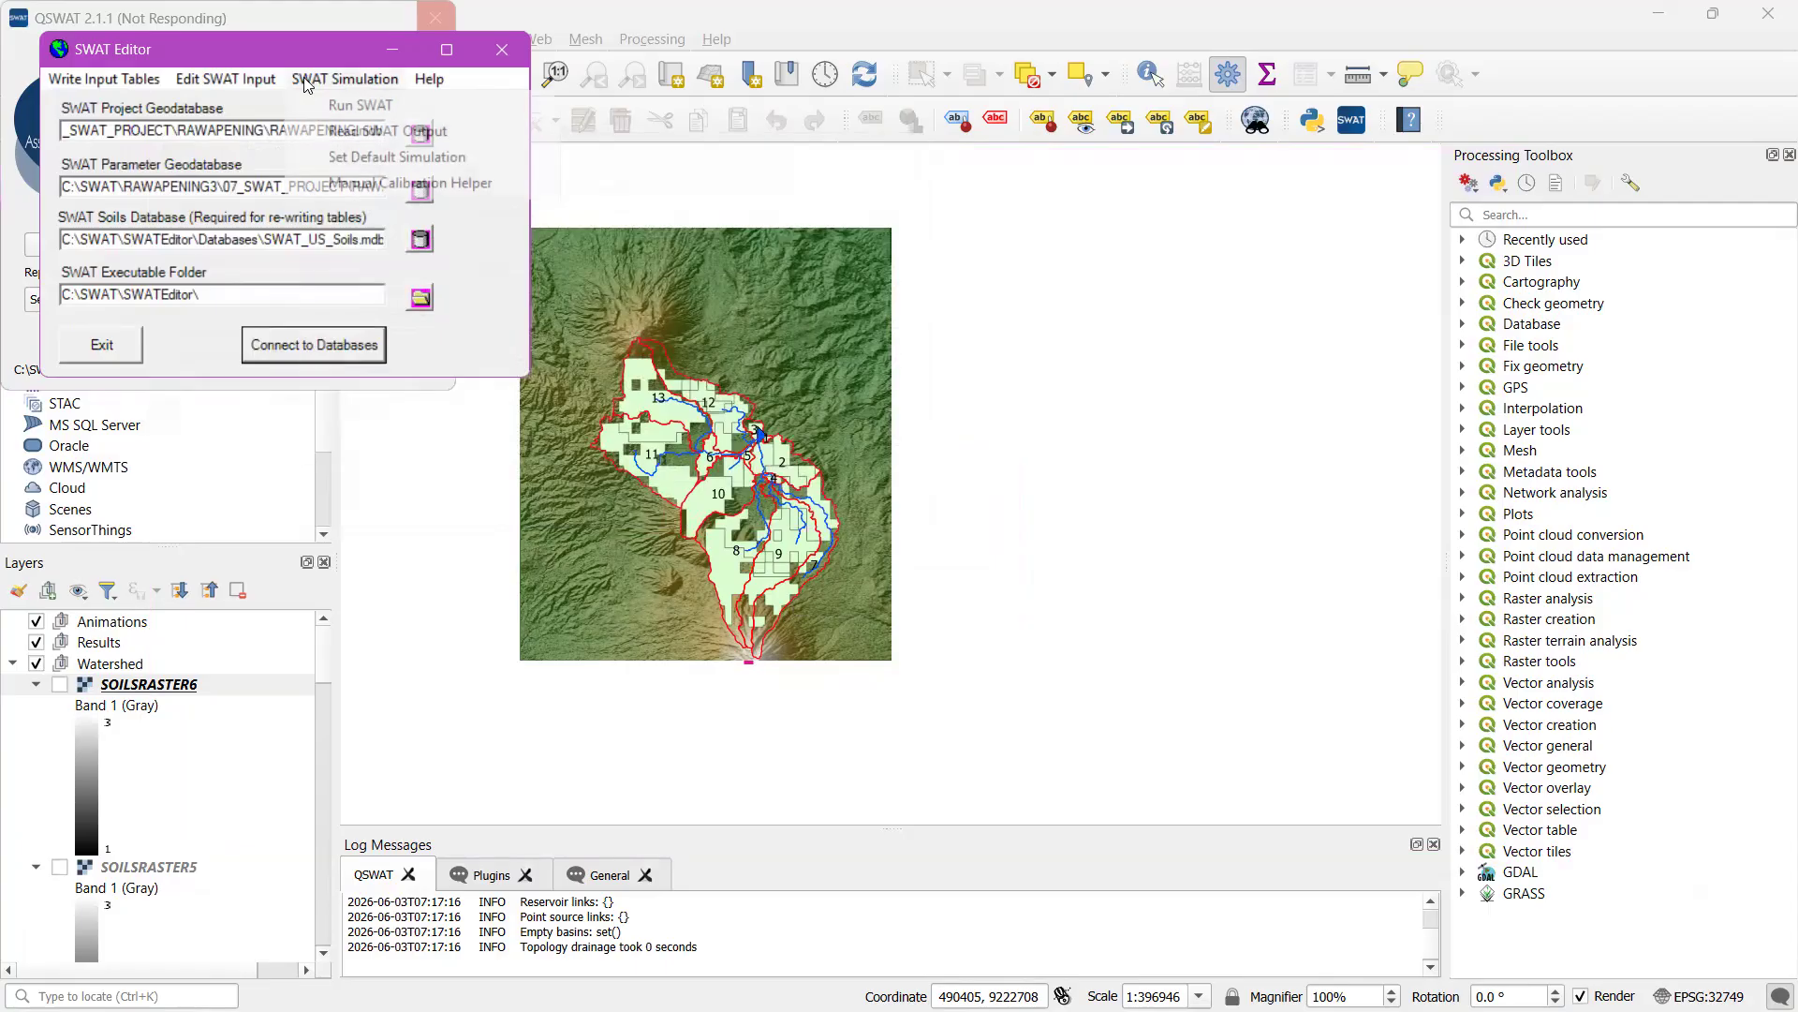
pyautogui.click(347, 138)
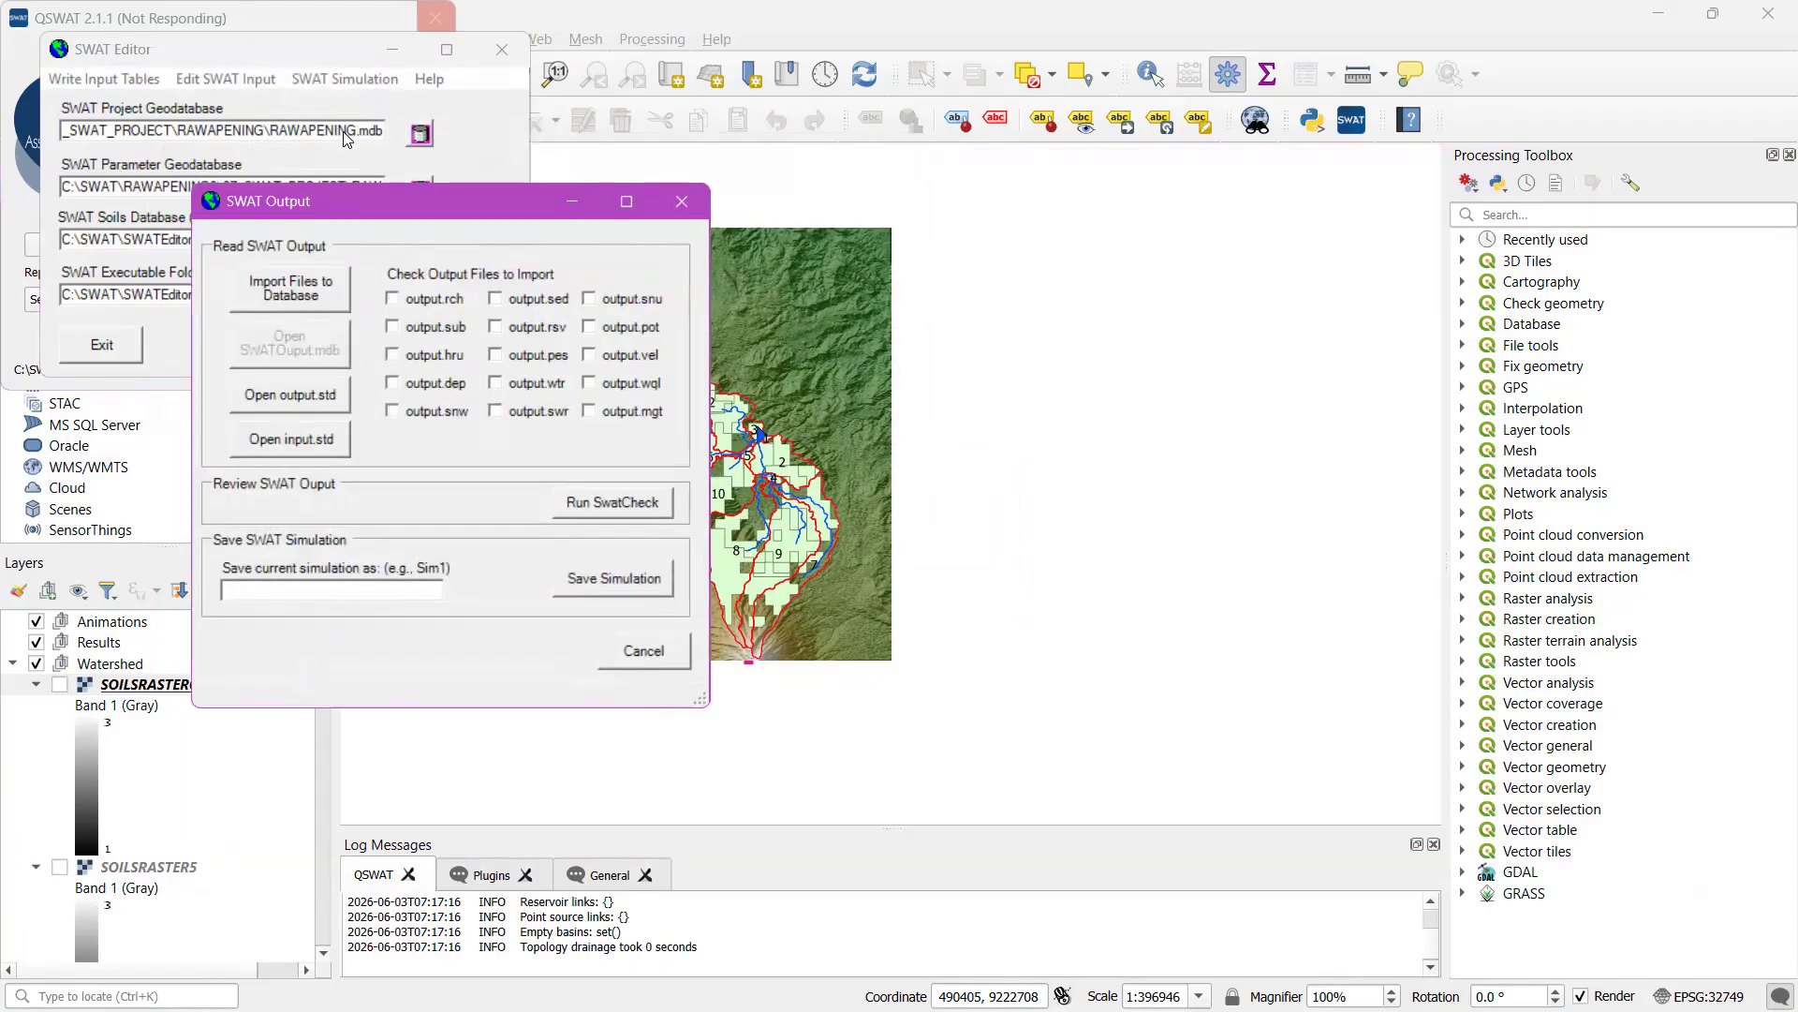
pyautogui.click(392, 299)
pyautogui.click(311, 300)
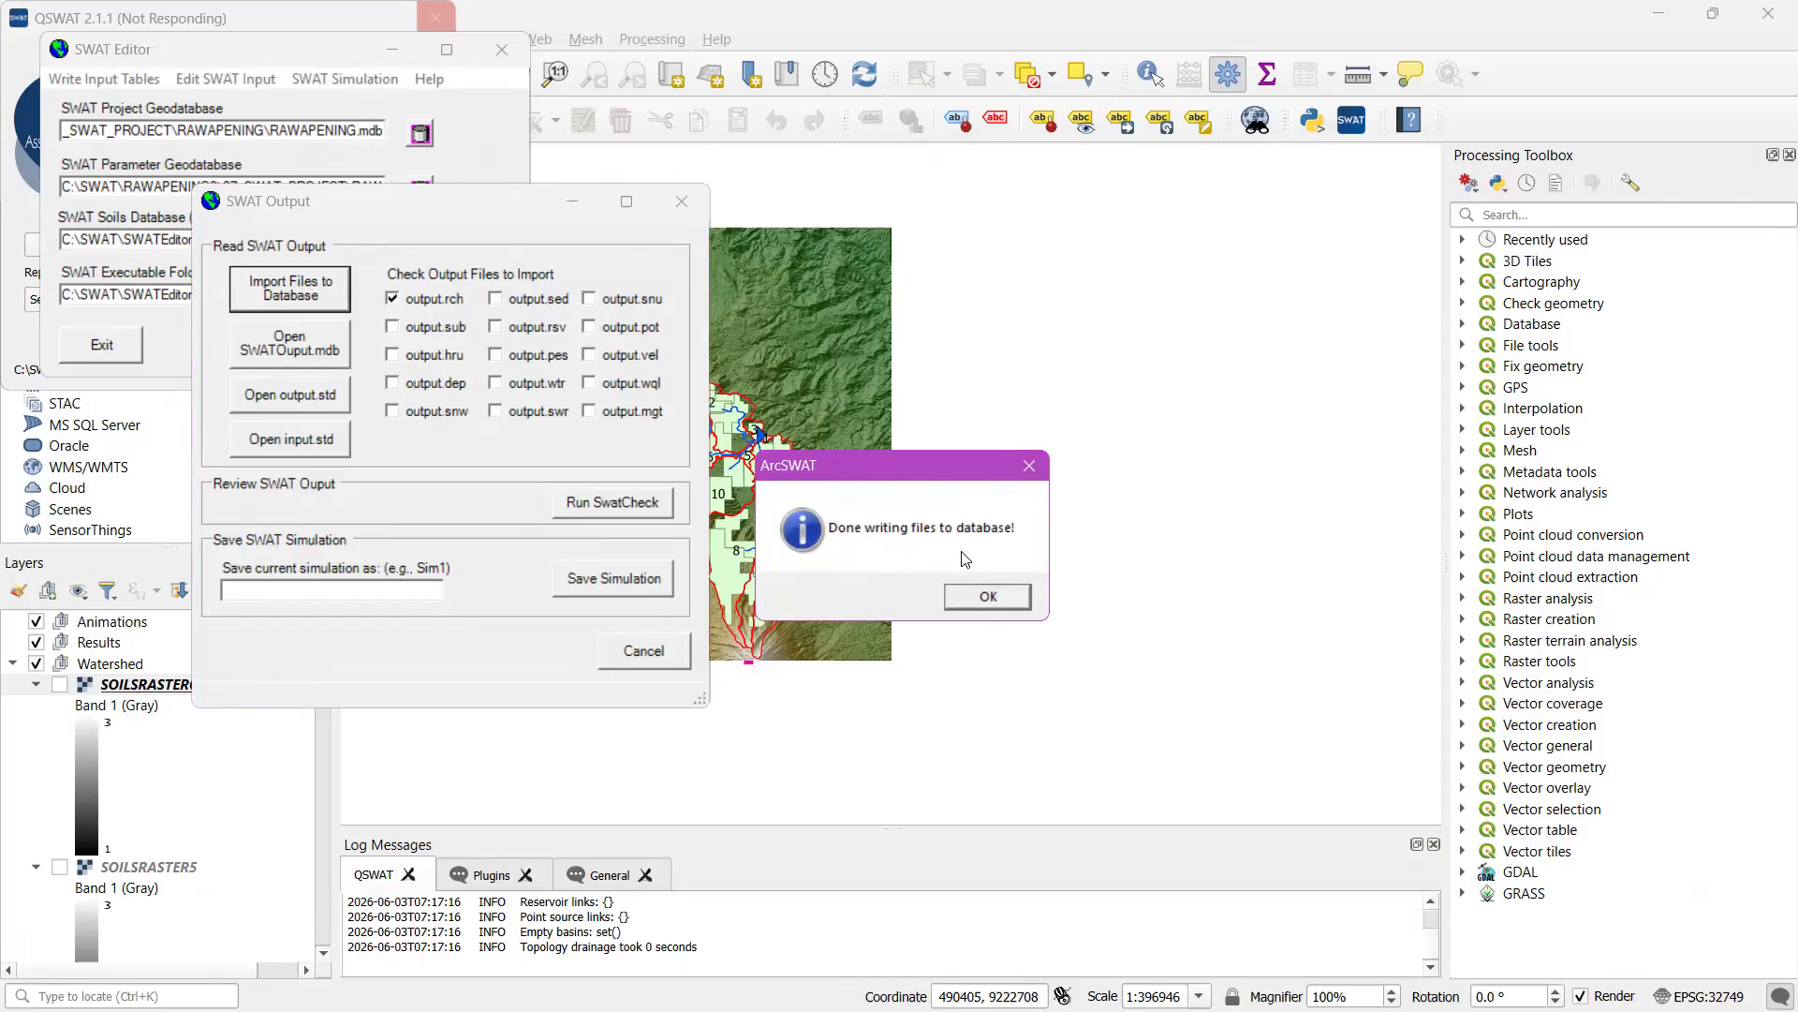
pyautogui.click(973, 600)
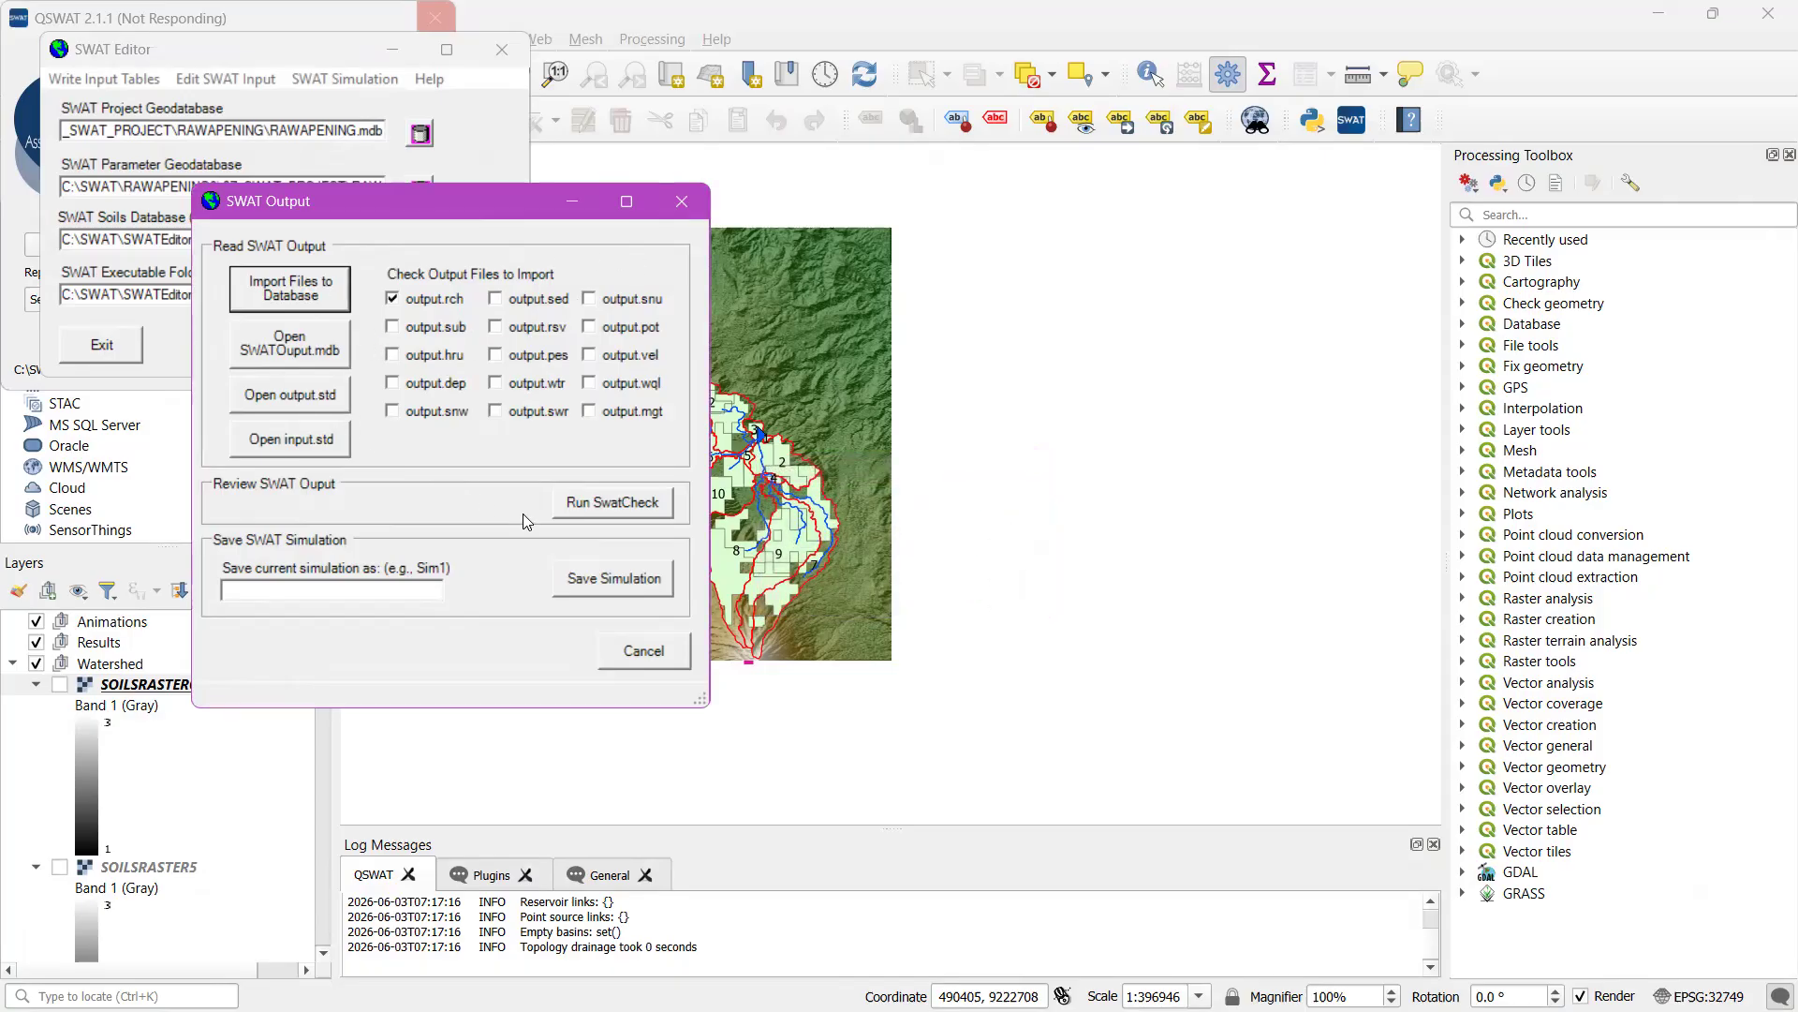
# Save the current SWAT simulation as simulasi4
pyautogui.click(390, 590)
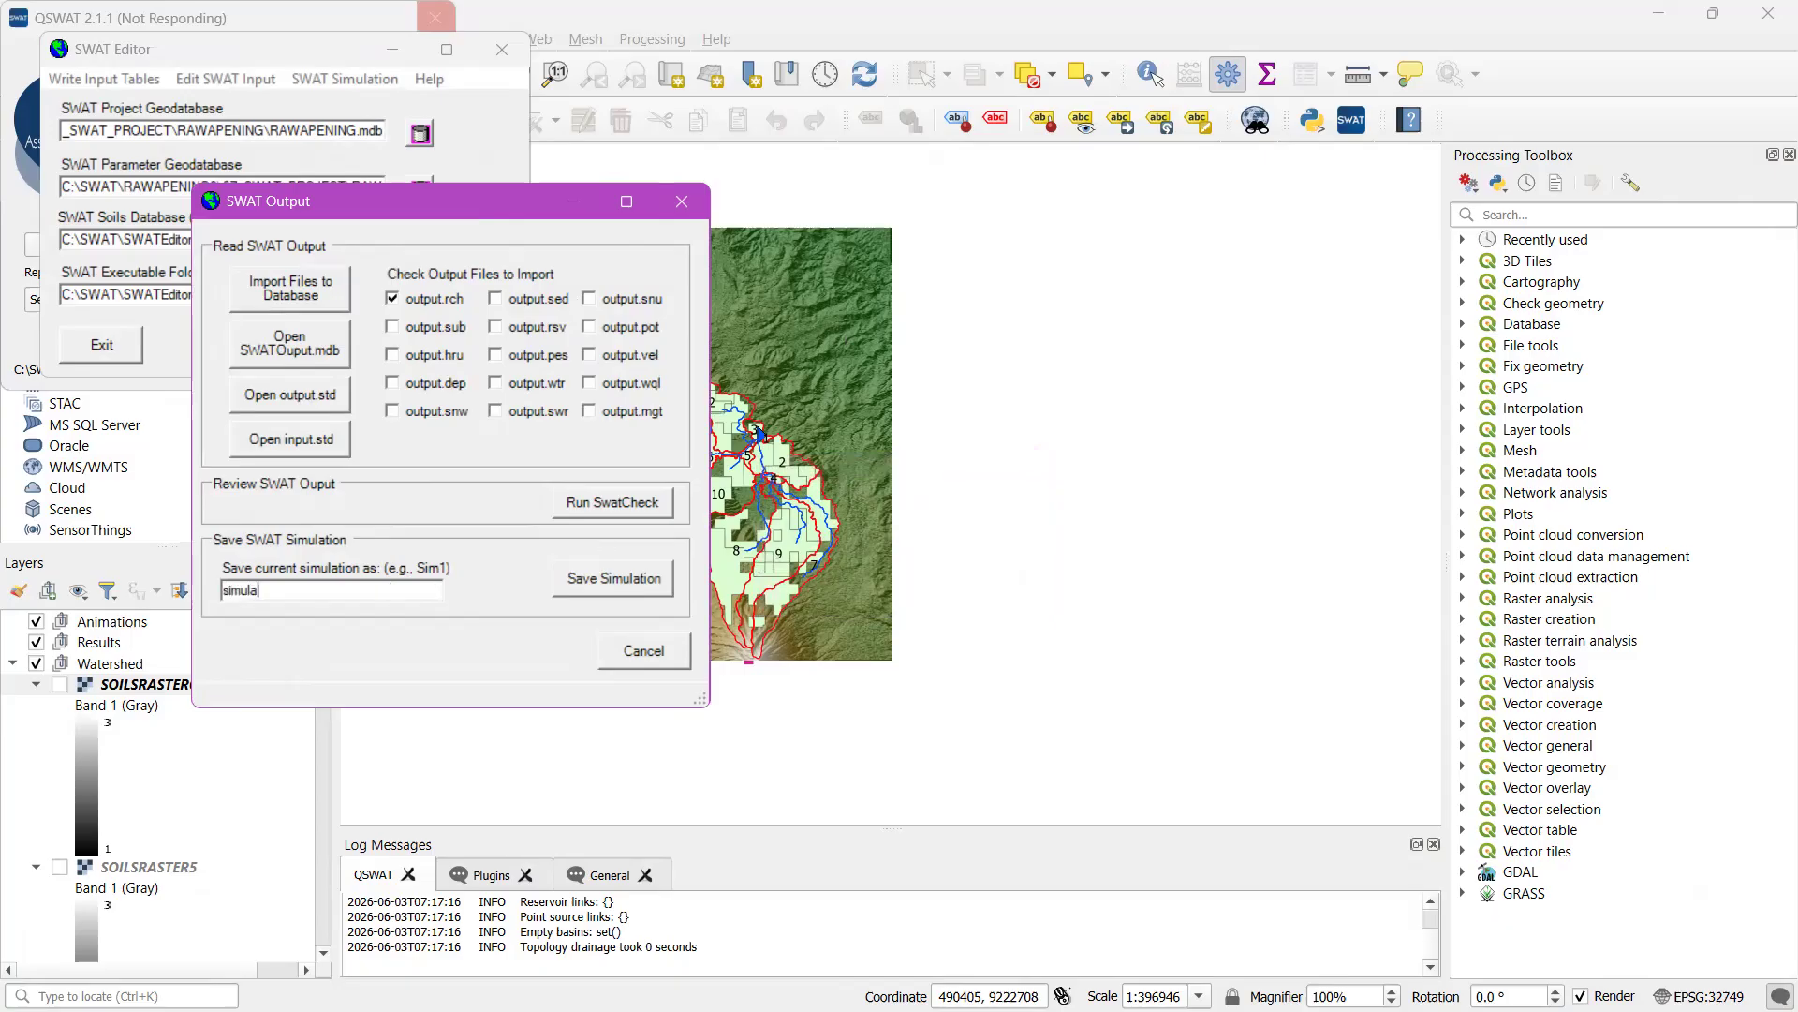
pyautogui.write('simulasi4')
pyautogui.click(620, 589)
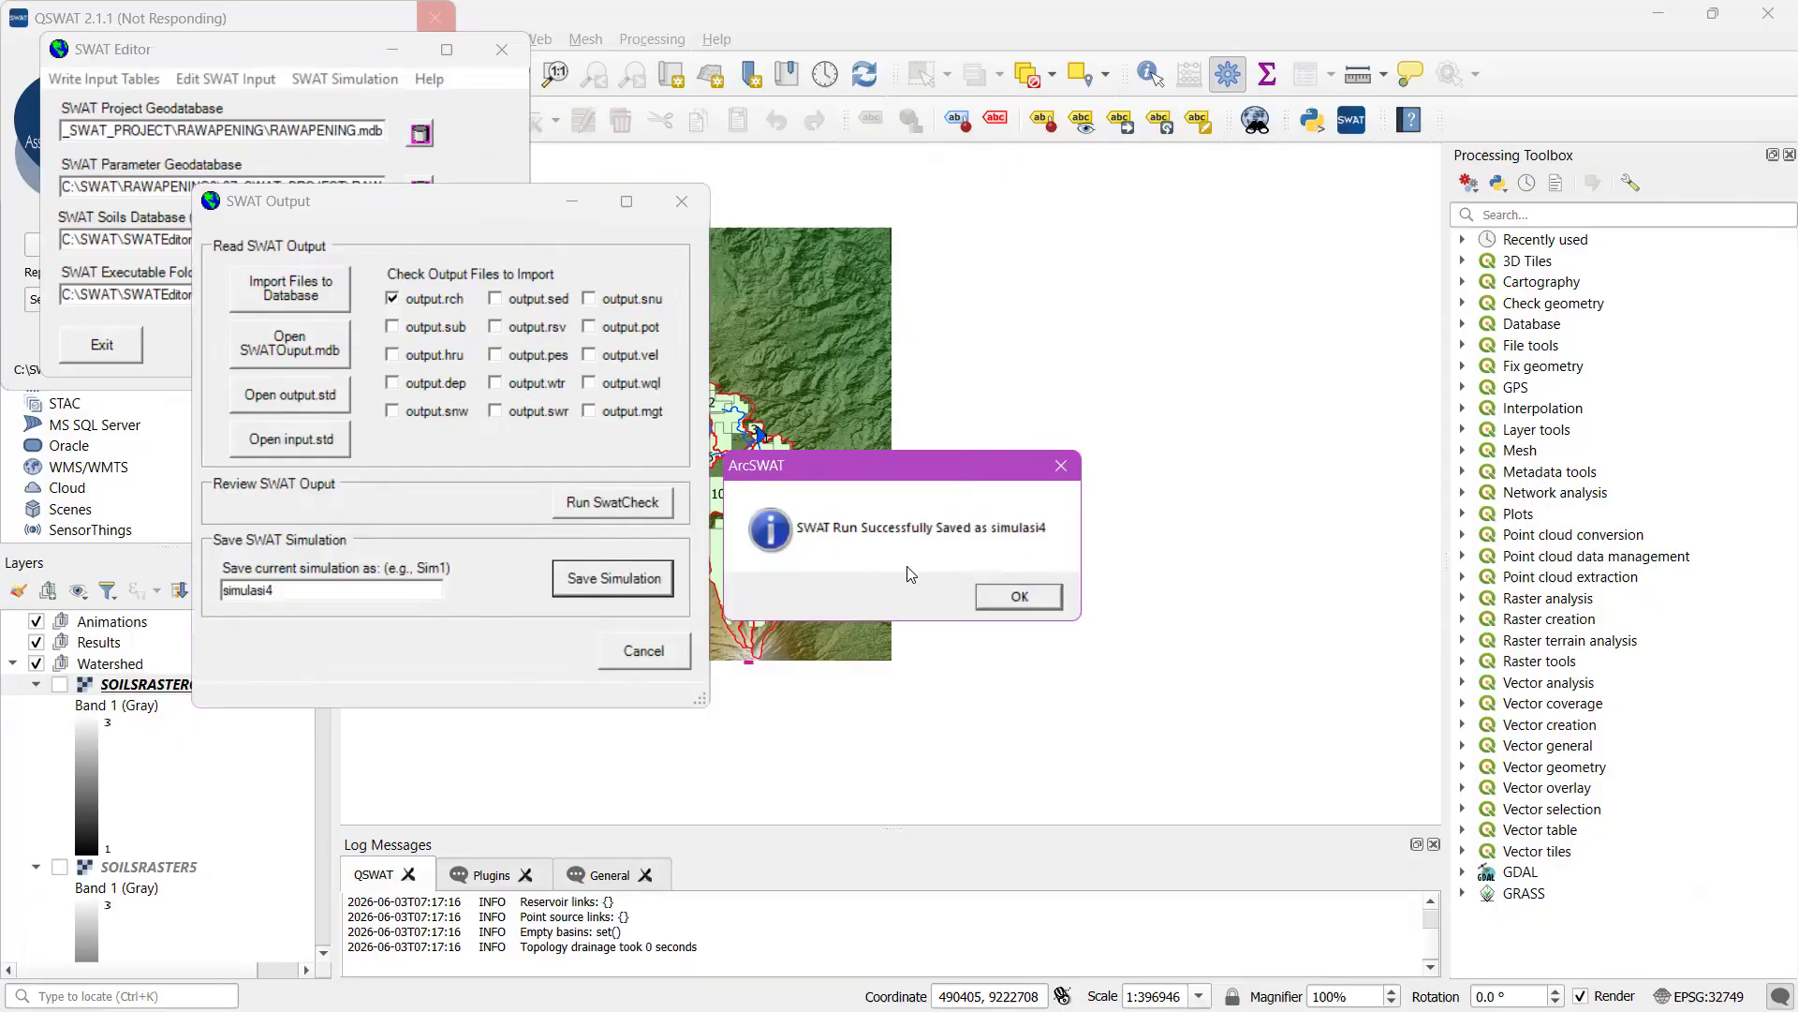
pyautogui.click(1021, 596)
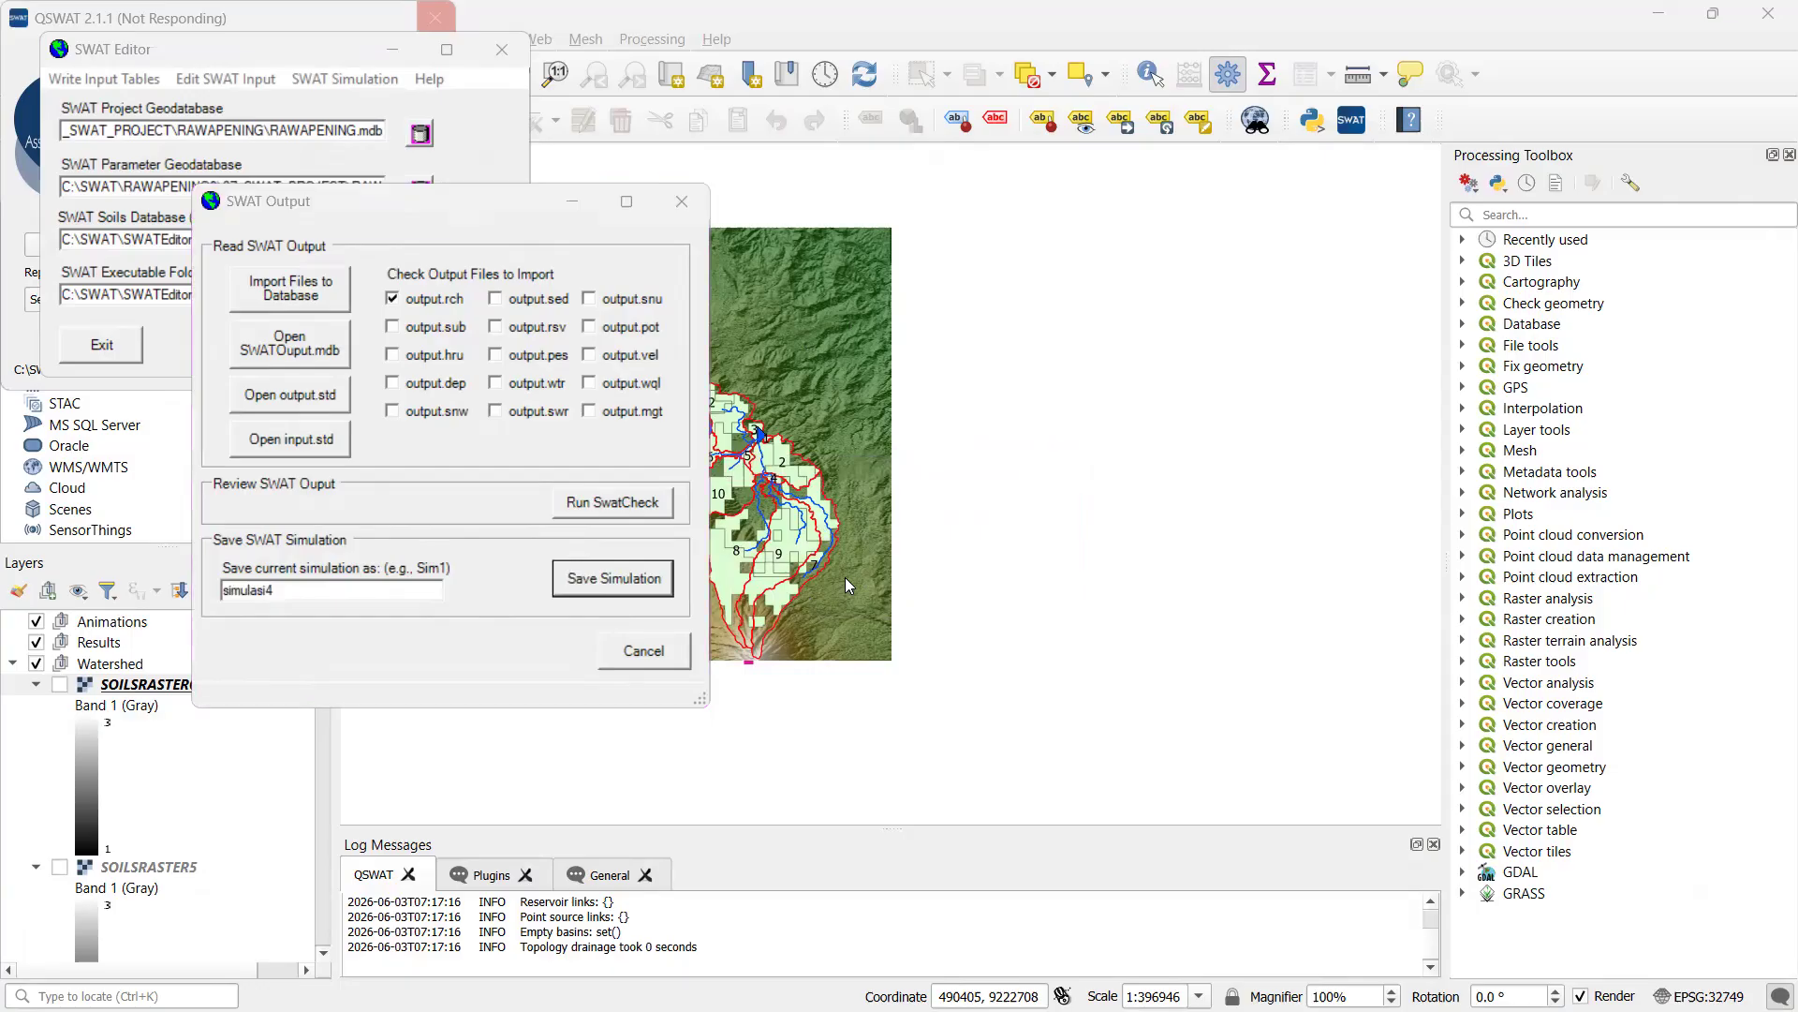
# Switch to File Explorer and go to the SWAT folder on drive C by way of 04_WEATHER and RAWAPENING2
pyautogui.hotkey('alt', 'Tab')
pyautogui.hotkey('alt', 'Tab')
pyautogui.hotkey('alt', 'Tab')
pyautogui.hotkey('alt', 'Tab')
pyautogui.hotkey('alt', 'Tab')
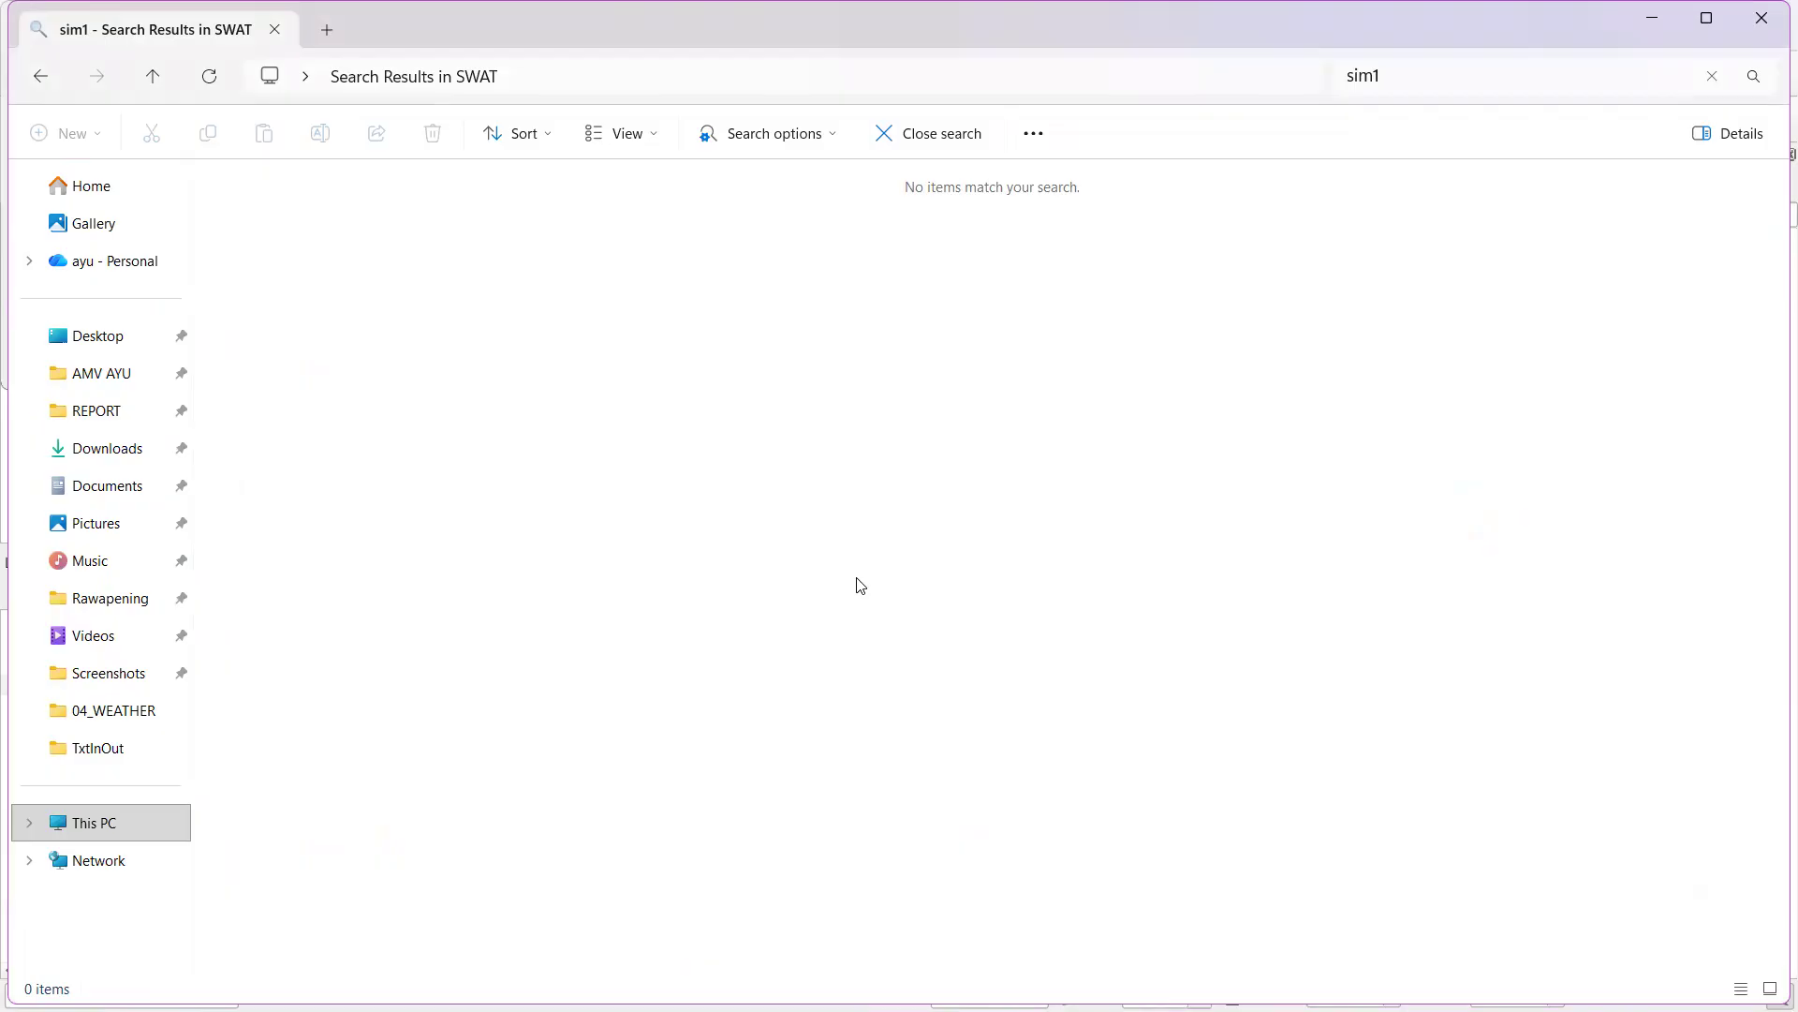
pyautogui.click(147, 721)
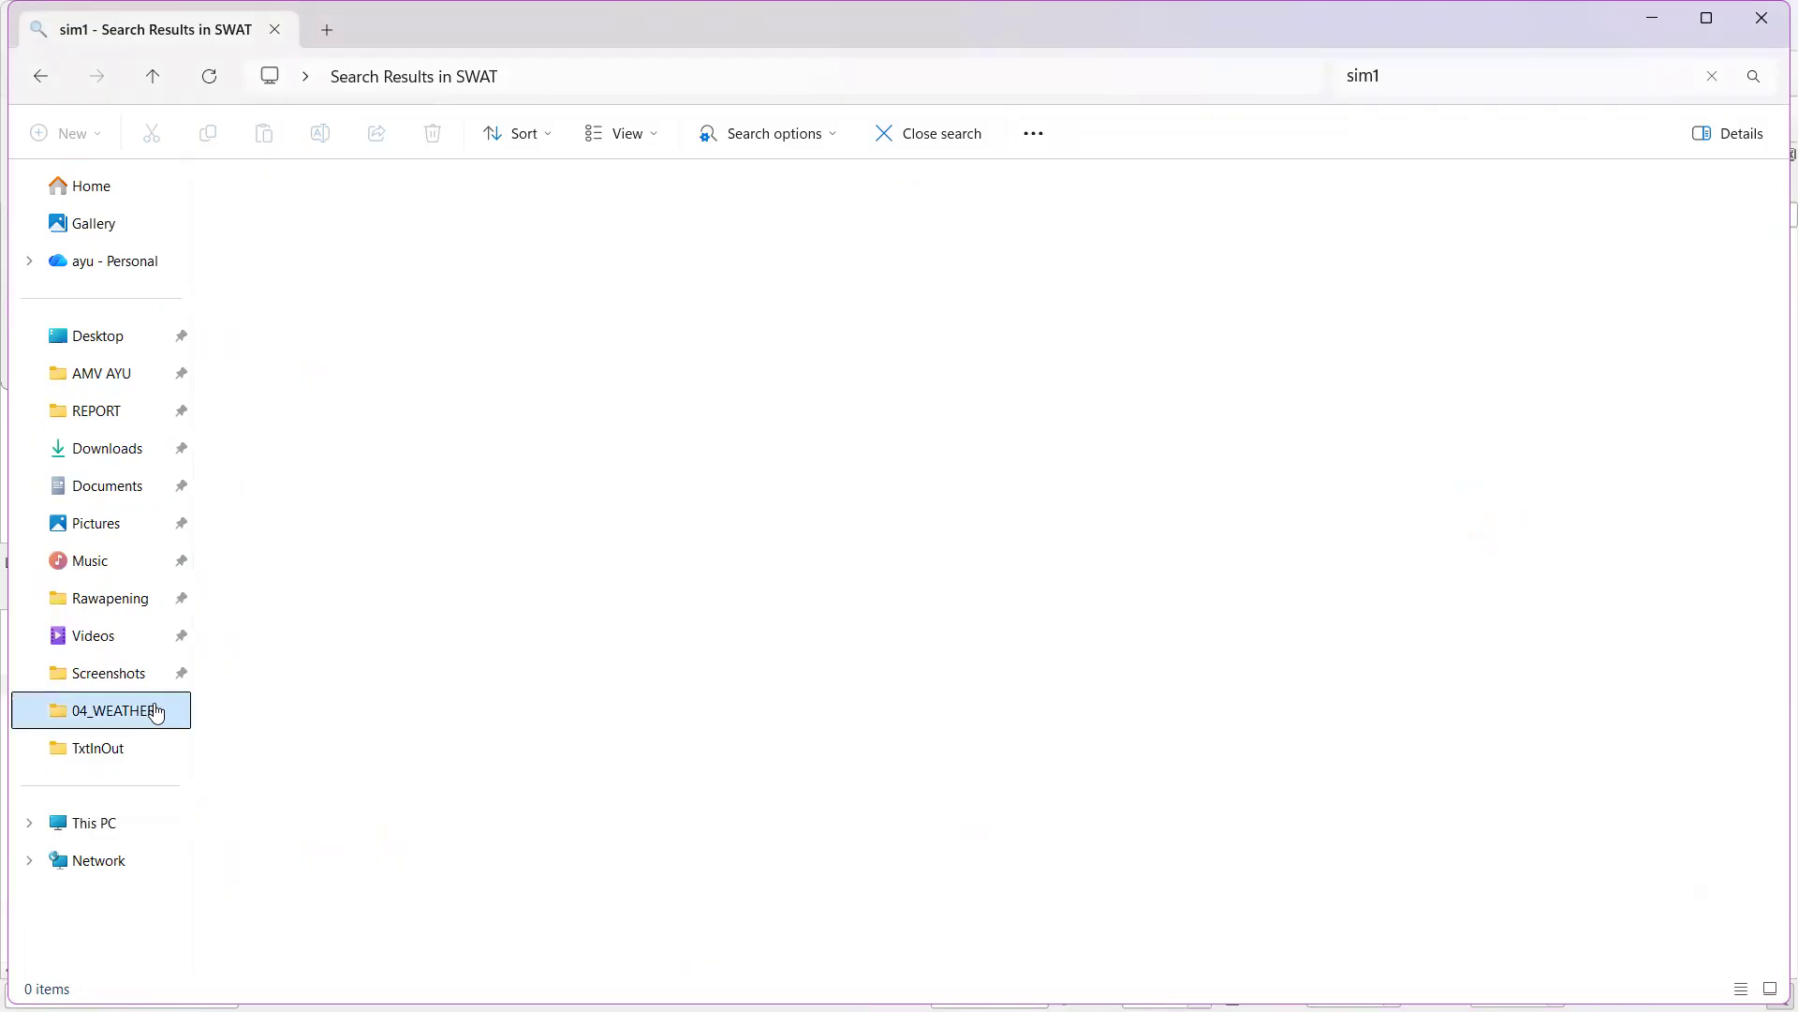
pyautogui.click(669, 76)
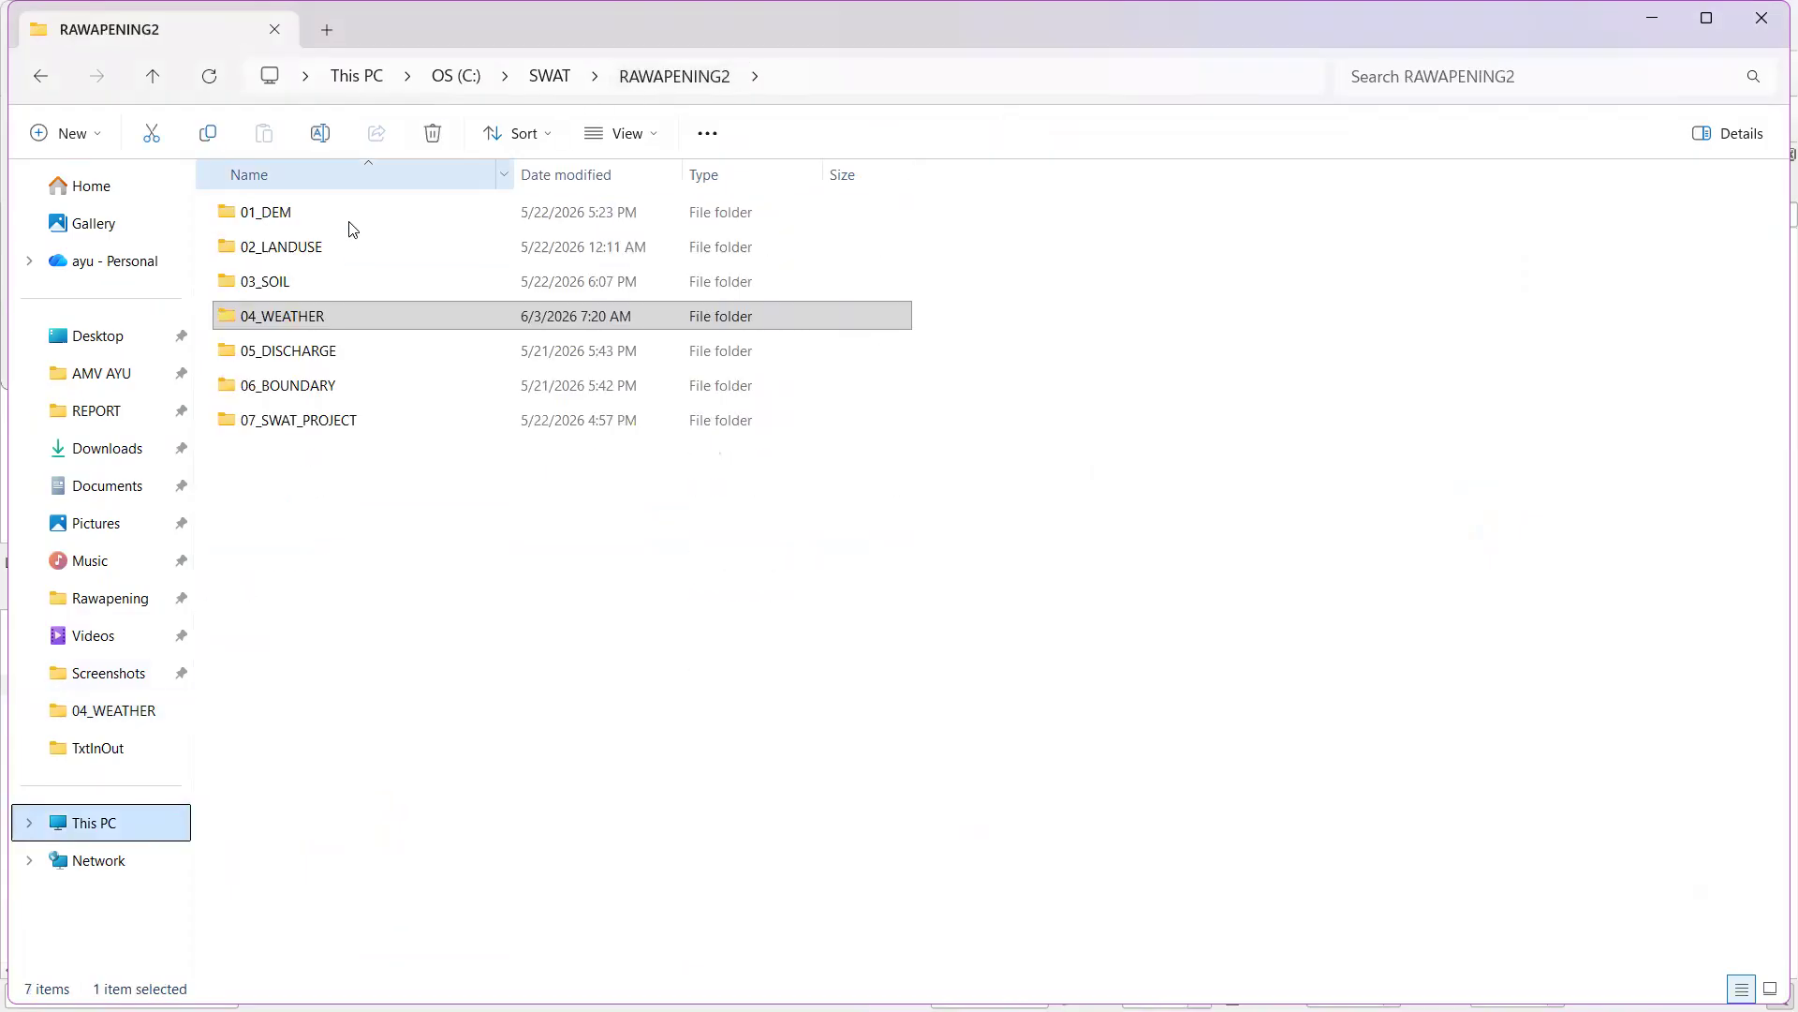
pyautogui.click(549, 76)
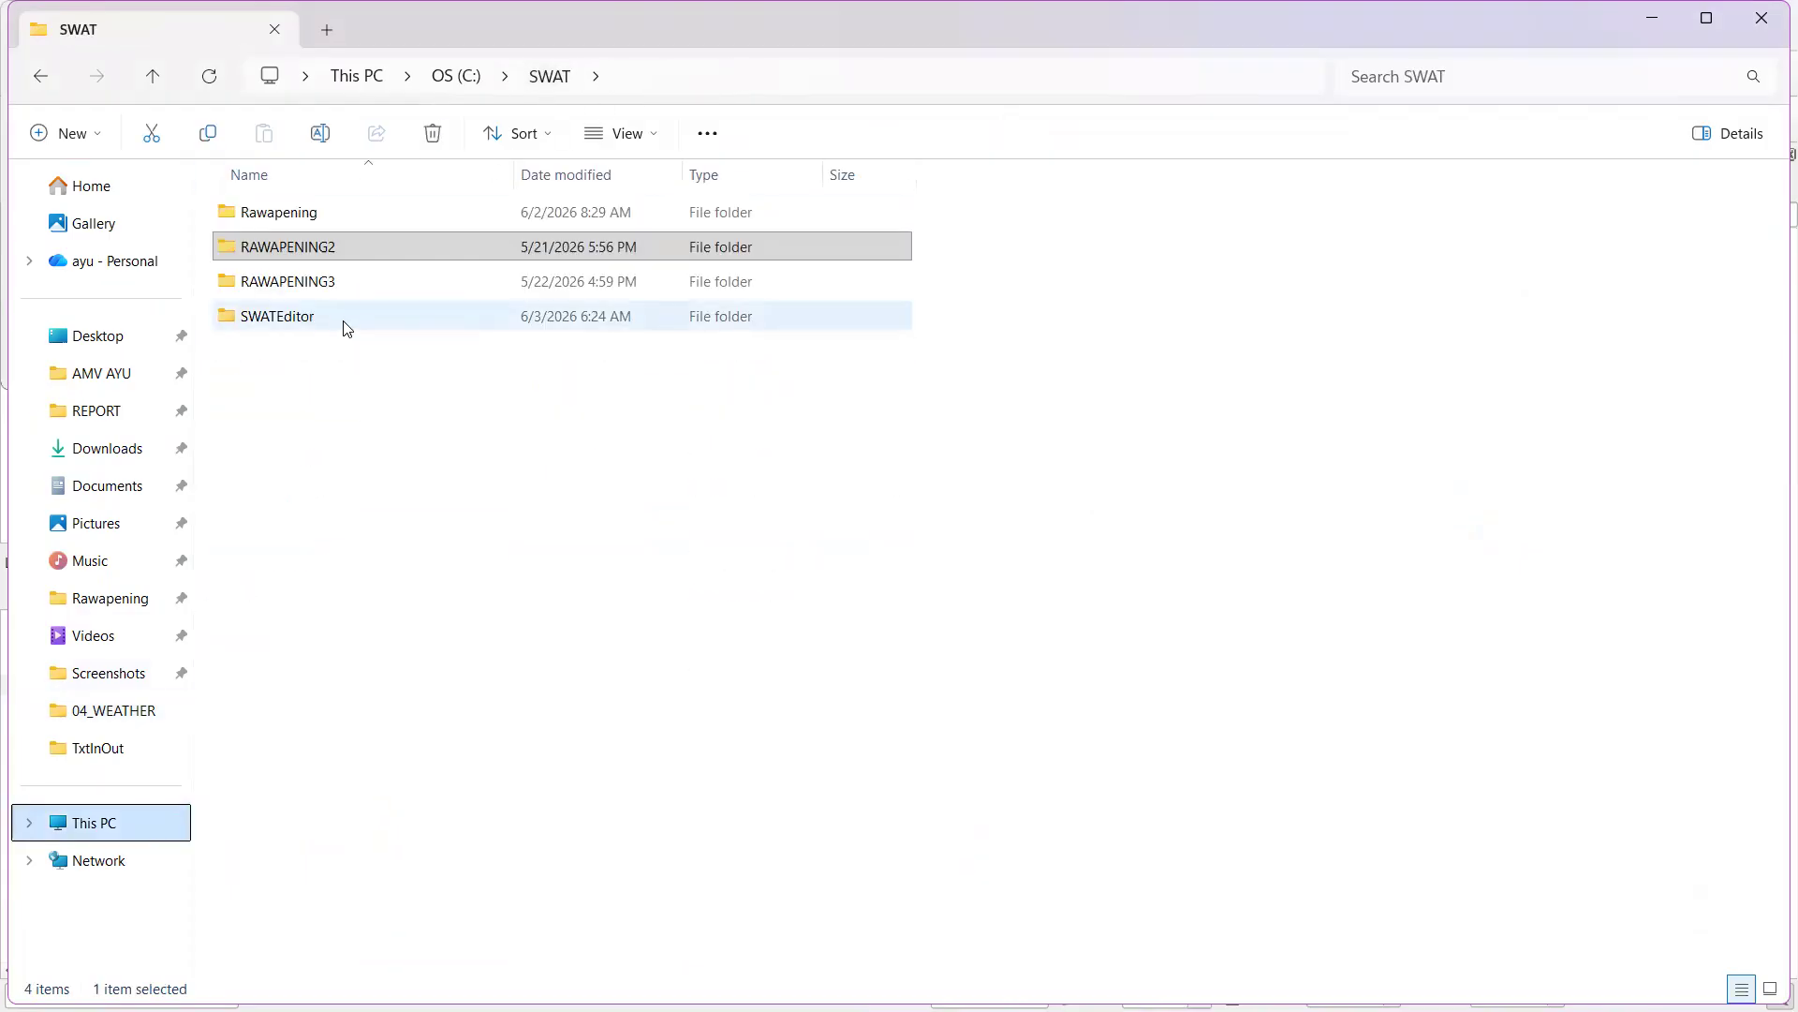
# Open the saved simulasi4 folder under RAWAPENING3, 07_SWAT_PROJECT, RAWAPENING, Scenarios
pyautogui.doubleClick(368, 285)
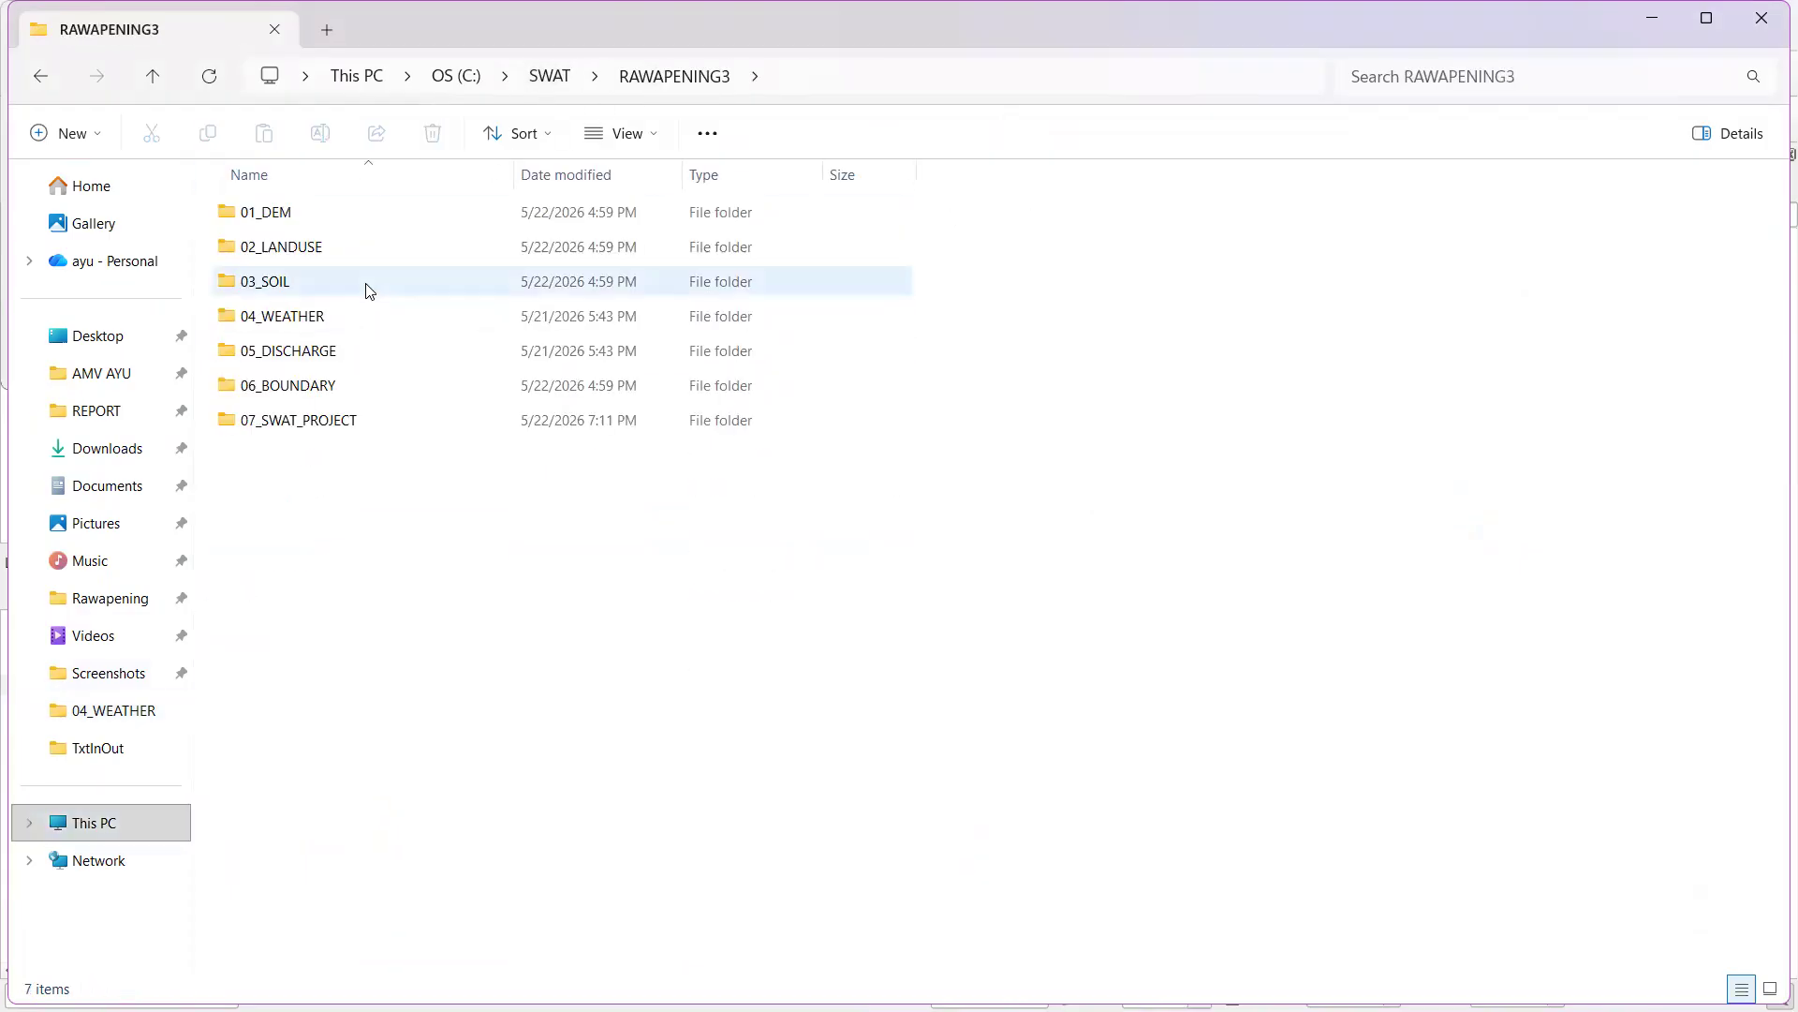
pyautogui.doubleClick(392, 421)
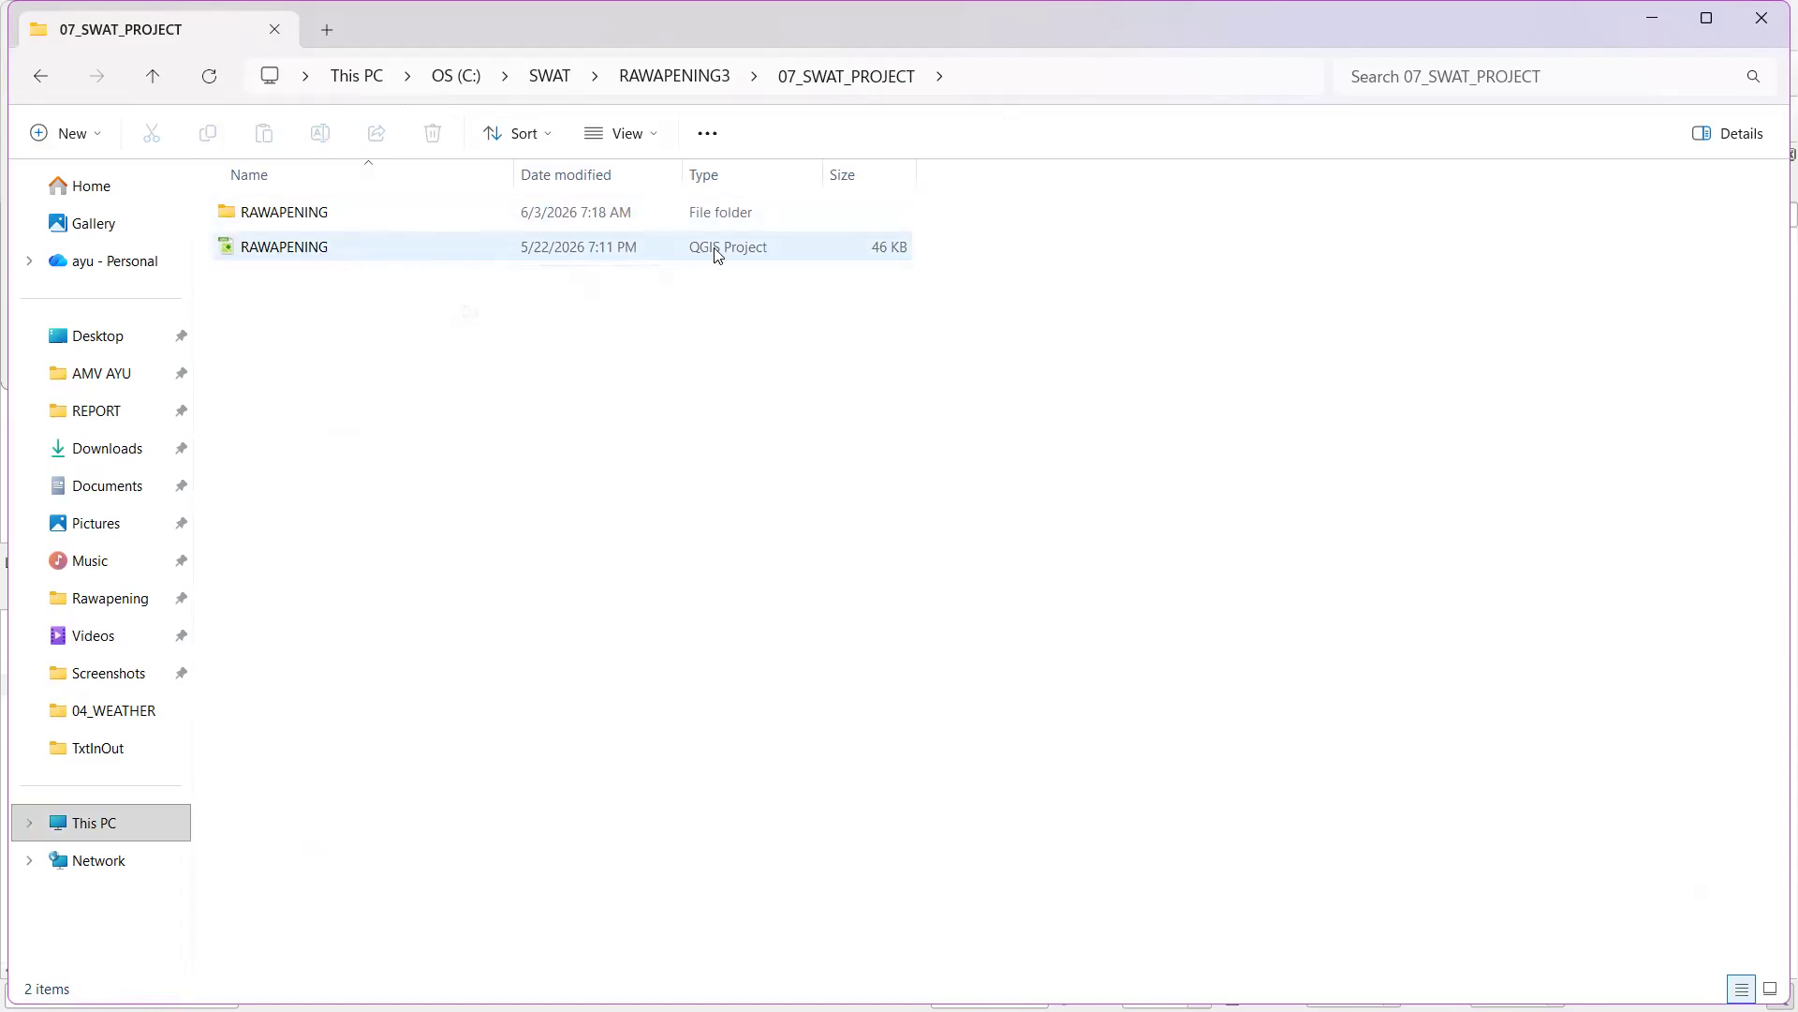
pyautogui.doubleClick(379, 221)
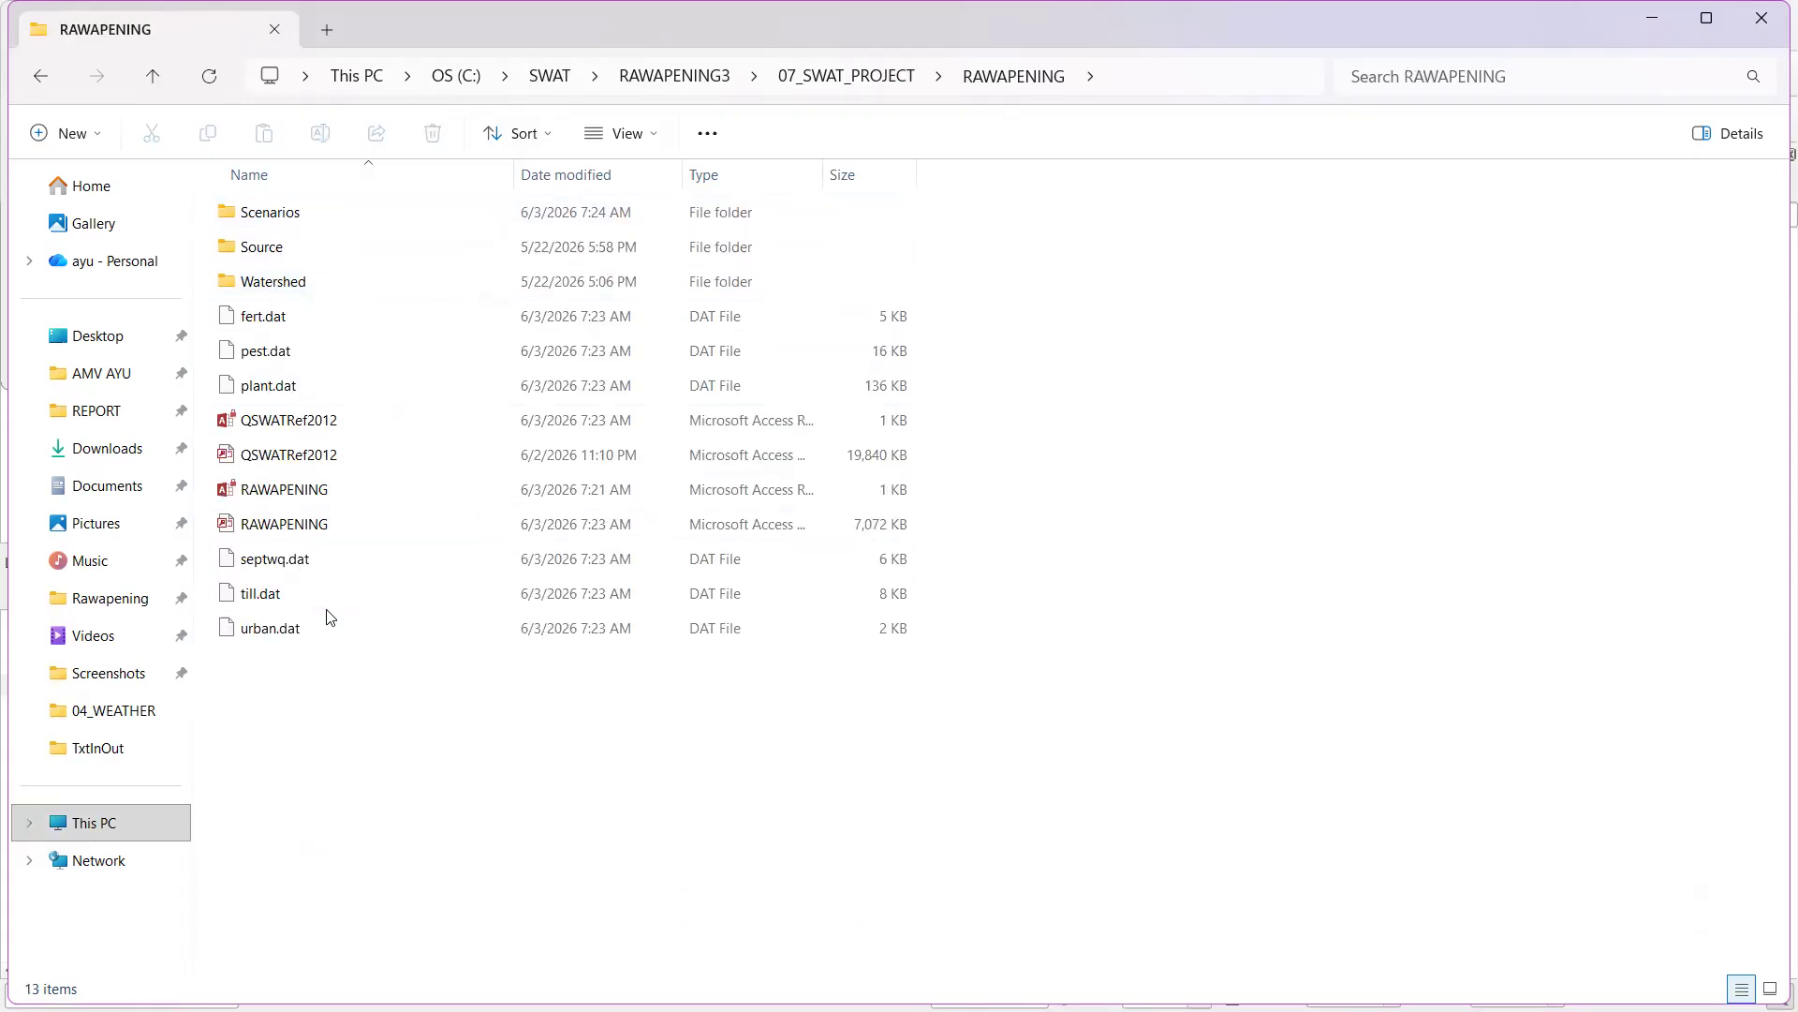
pyautogui.click(294, 217)
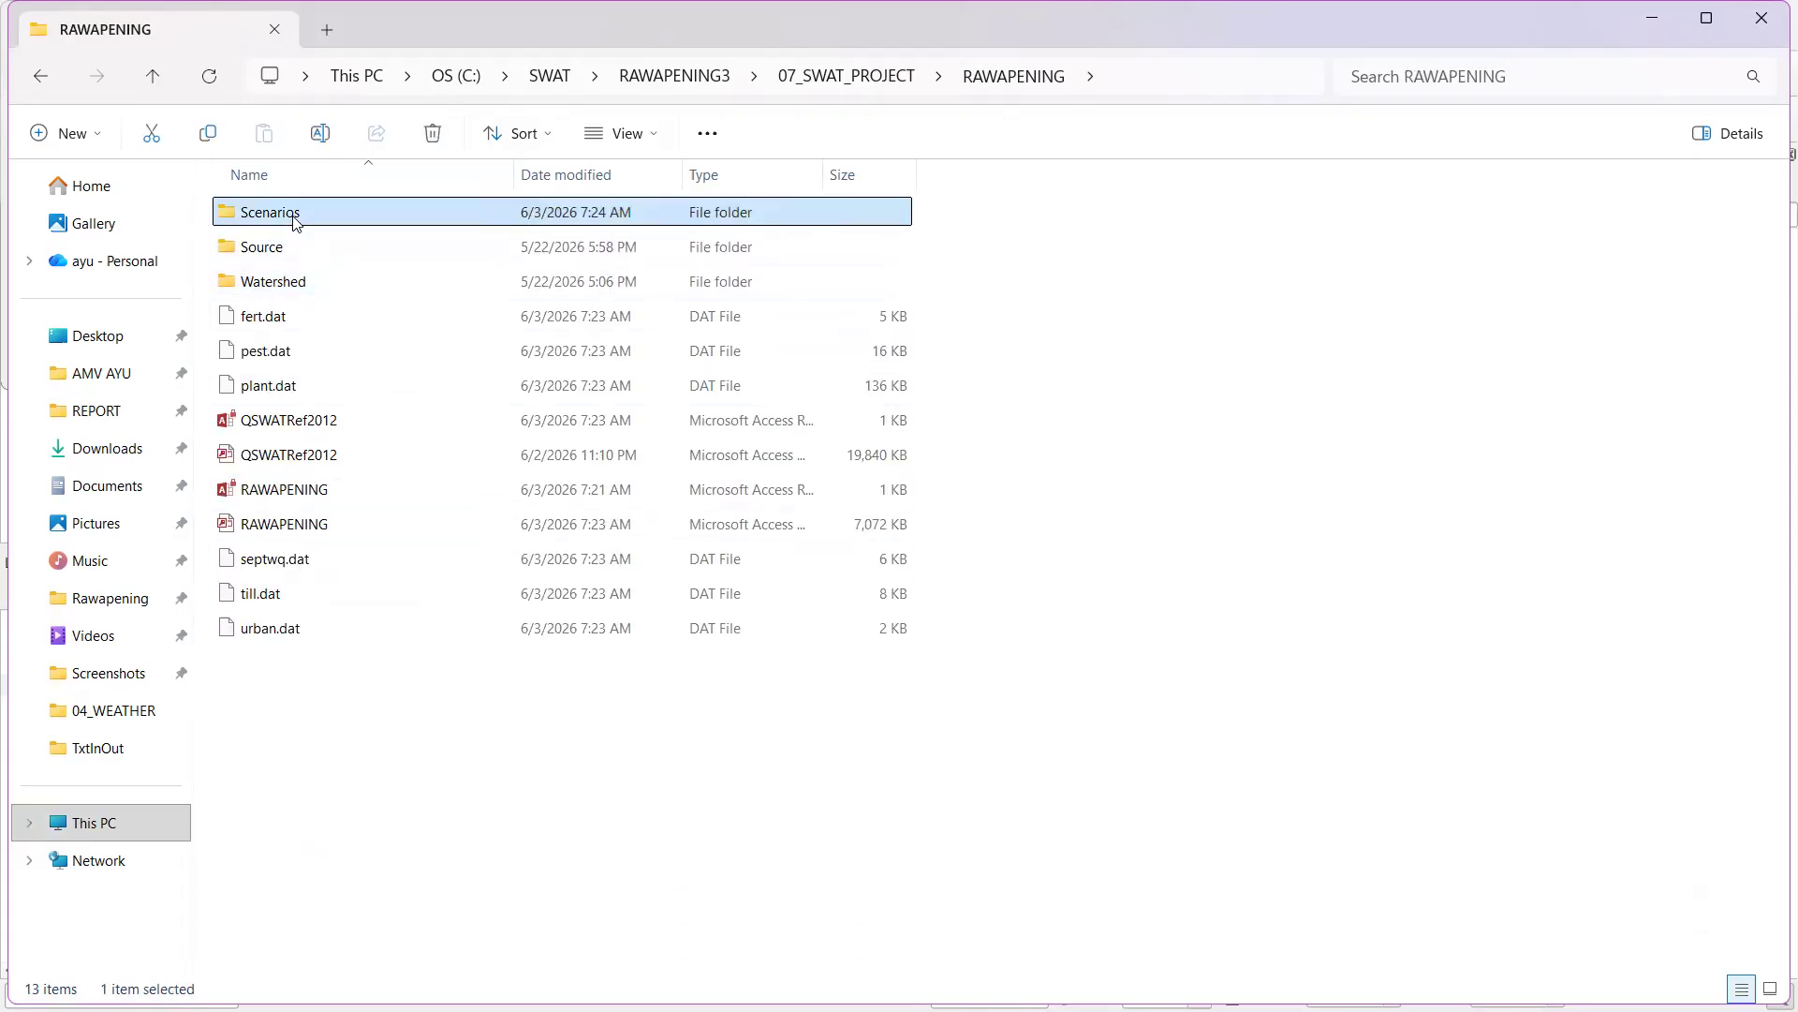
pyautogui.doubleClick(396, 210)
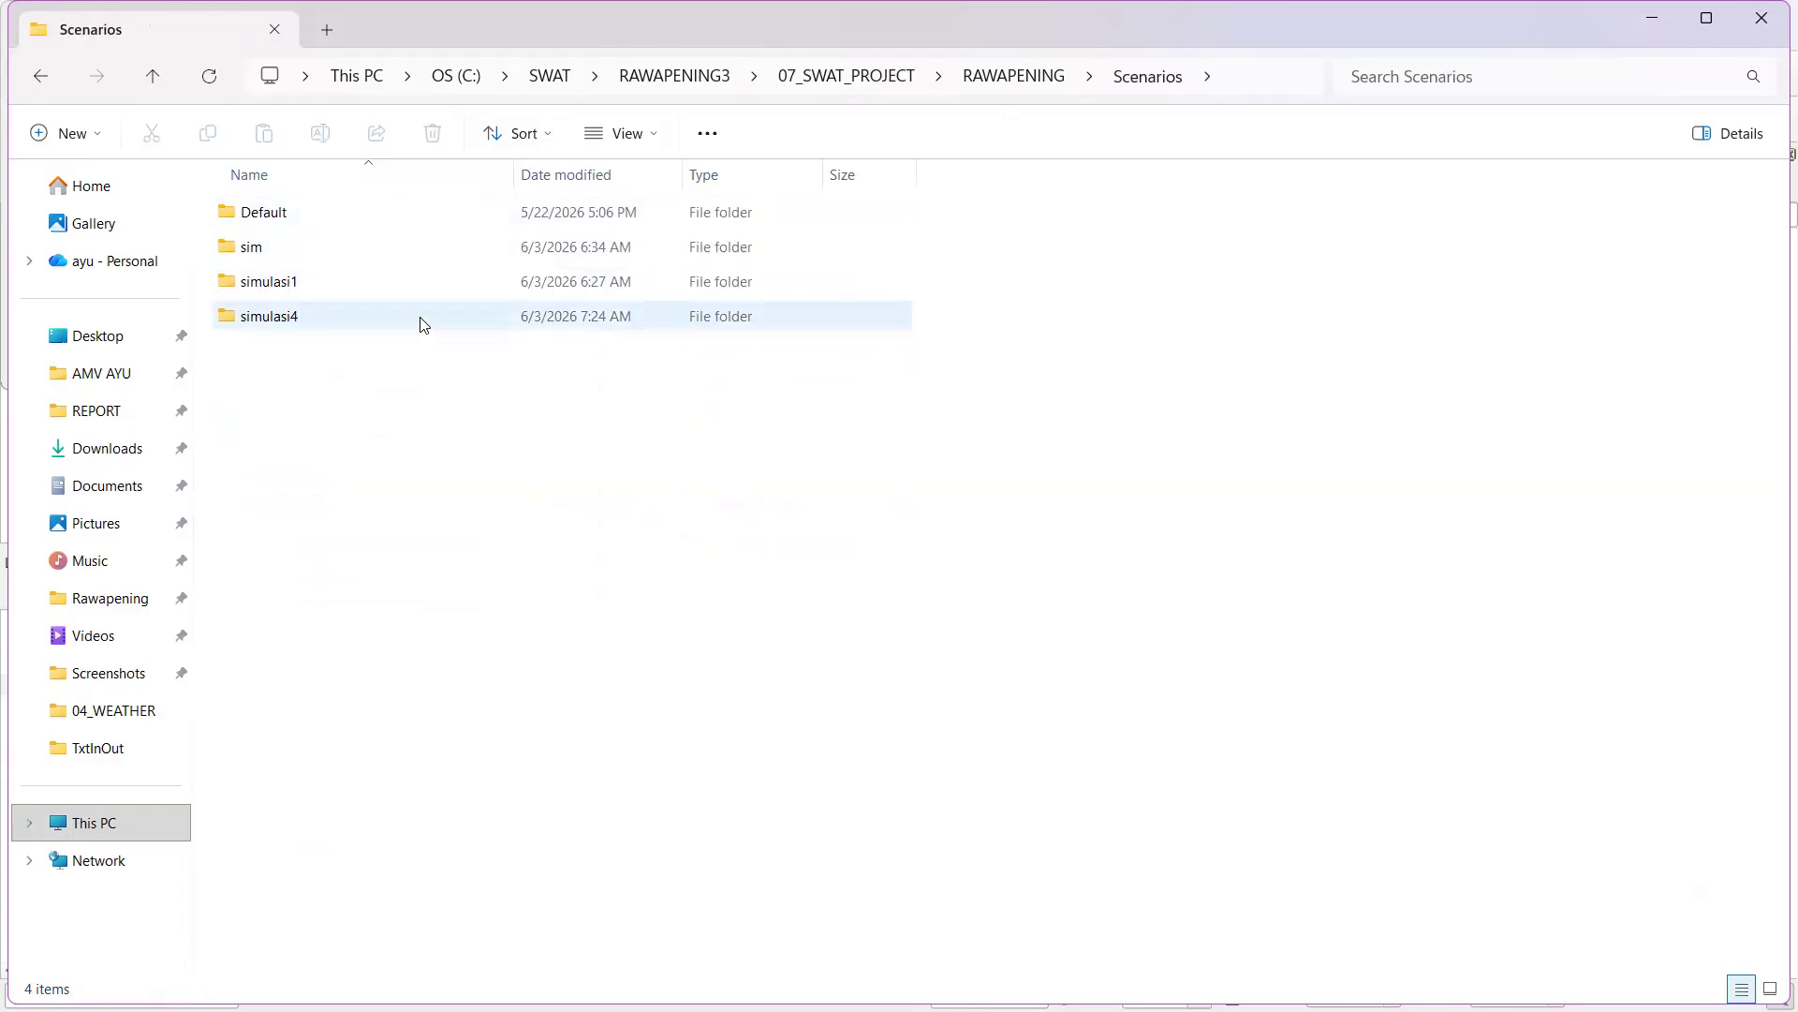
pyautogui.doubleClick(327, 317)
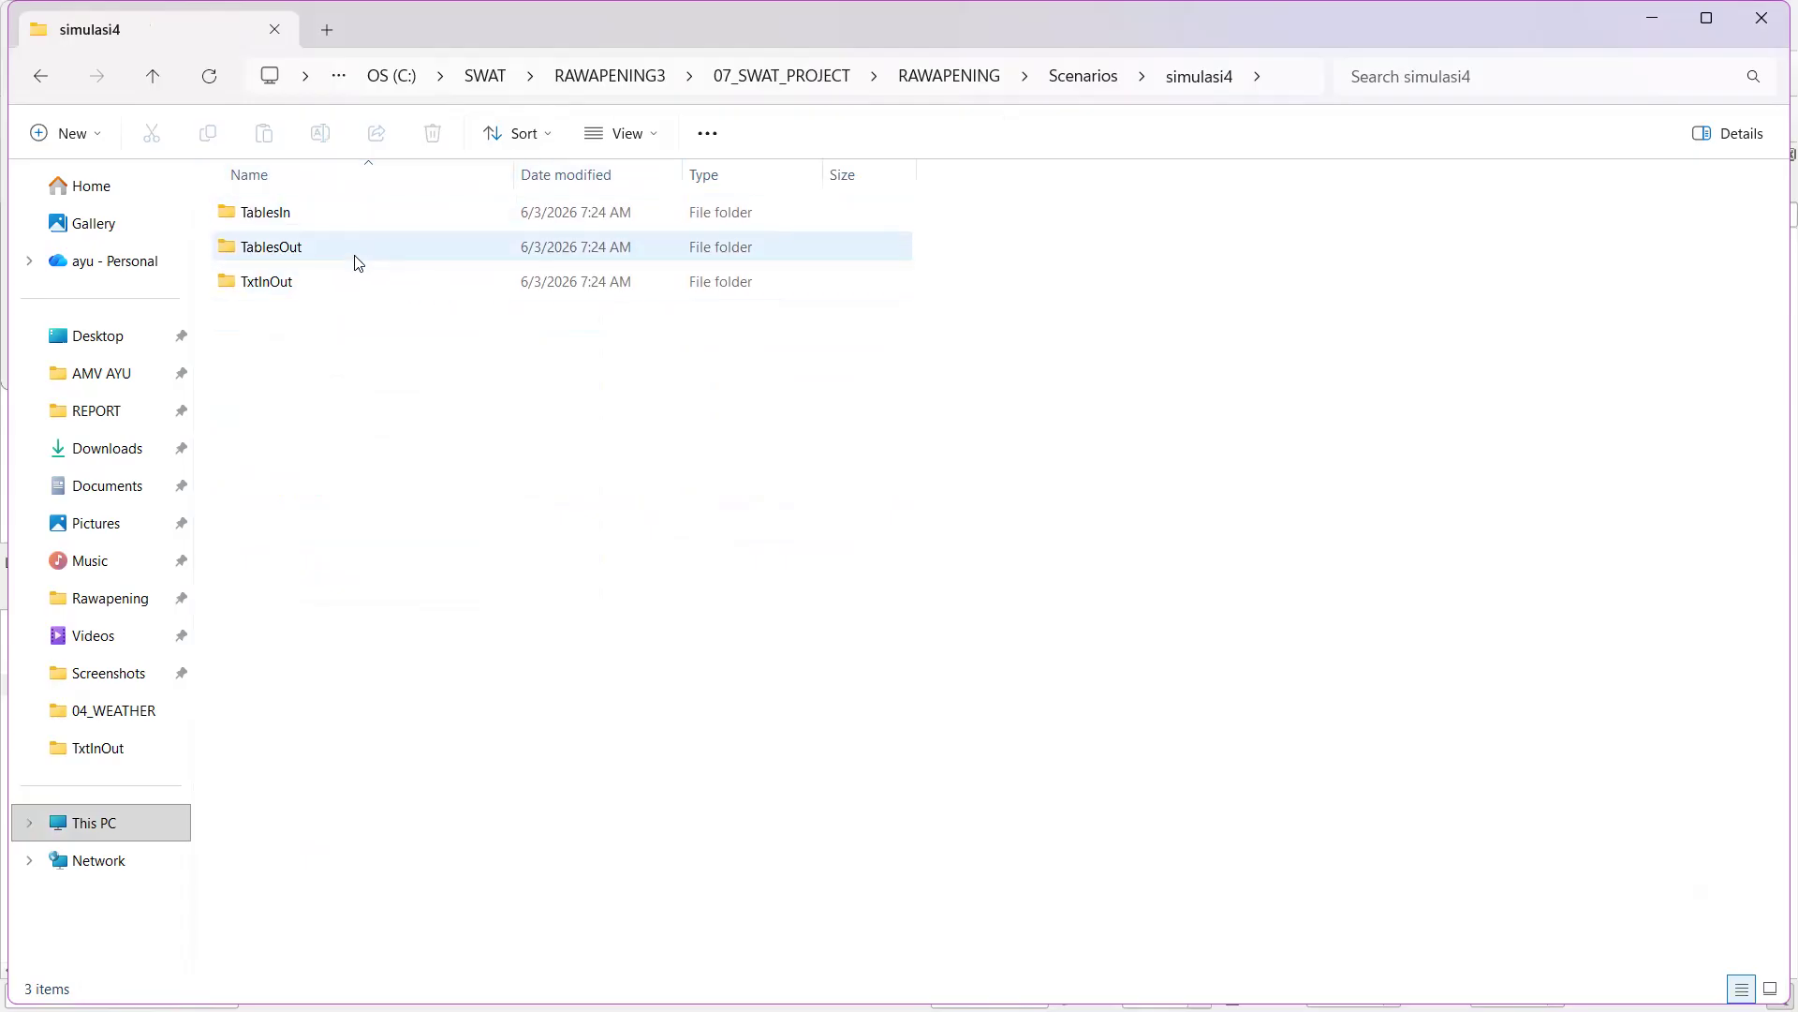
# Look through the files in simulasi4's TxtInOut folder, and open its TablesOut folder
pyautogui.doubleClick(357, 281)
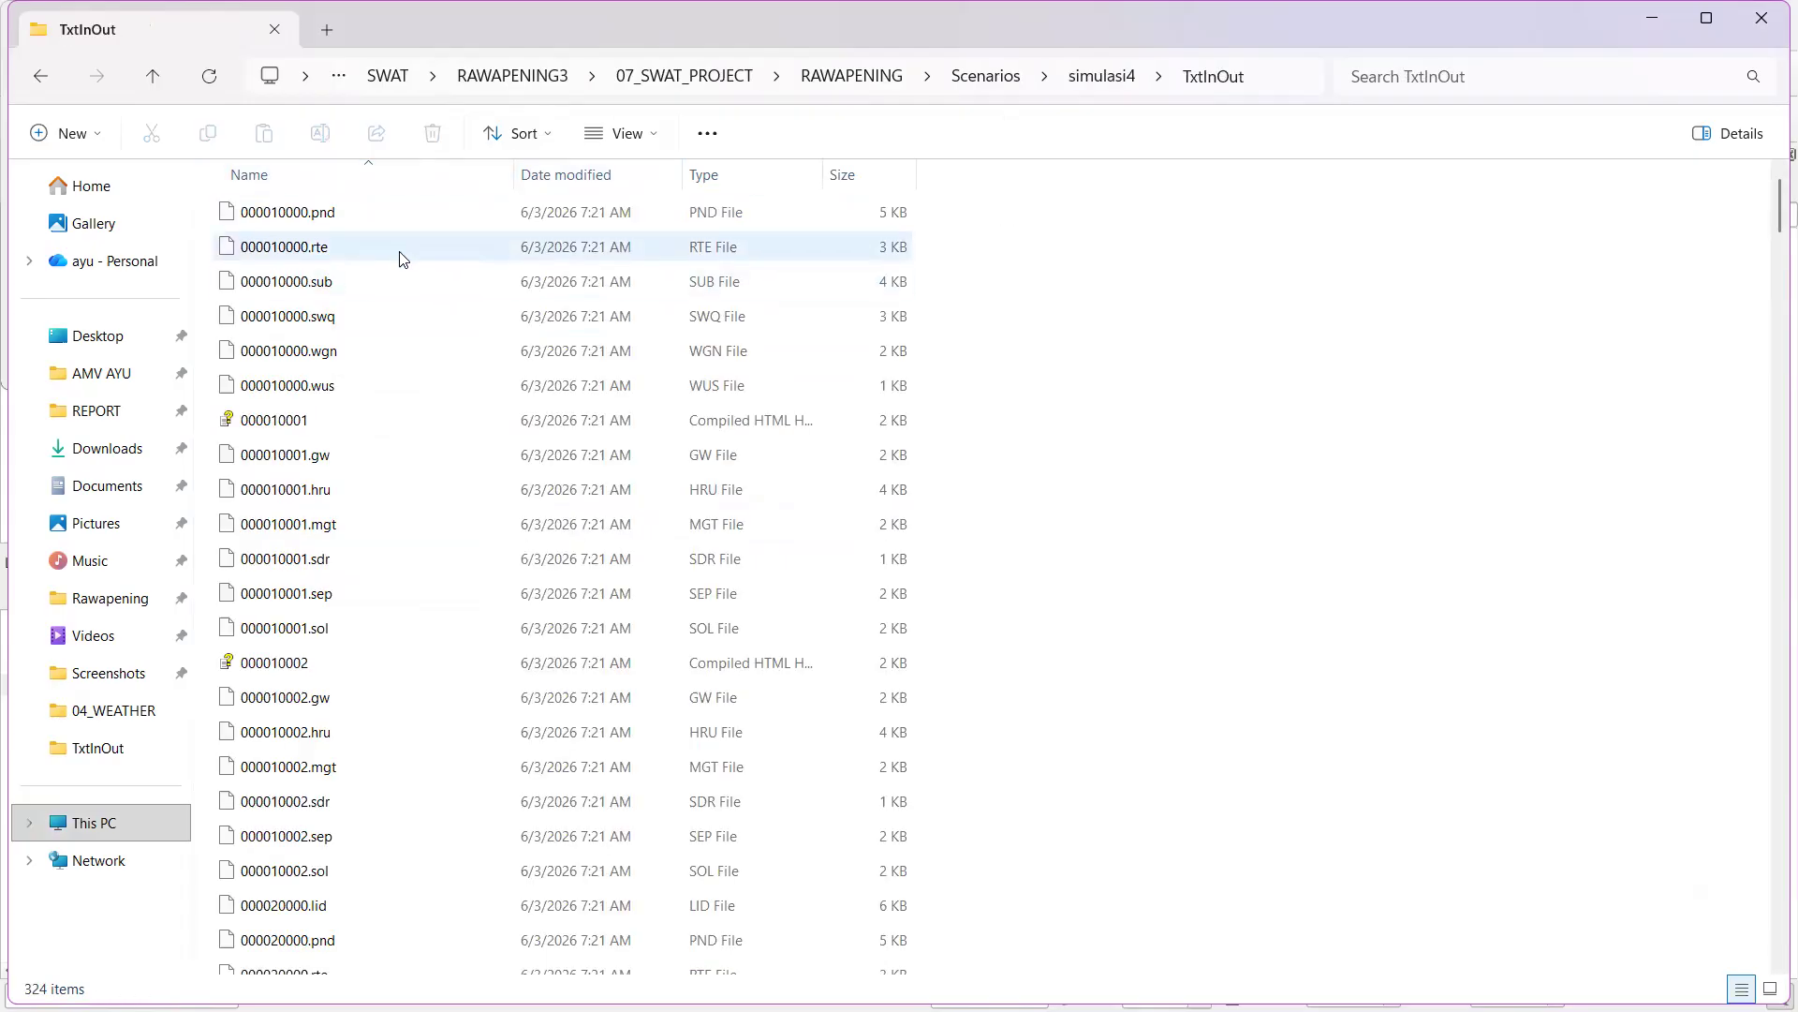
pyautogui.scroll(-13, 522, 271)
pyautogui.scroll(-20, 521, 271)
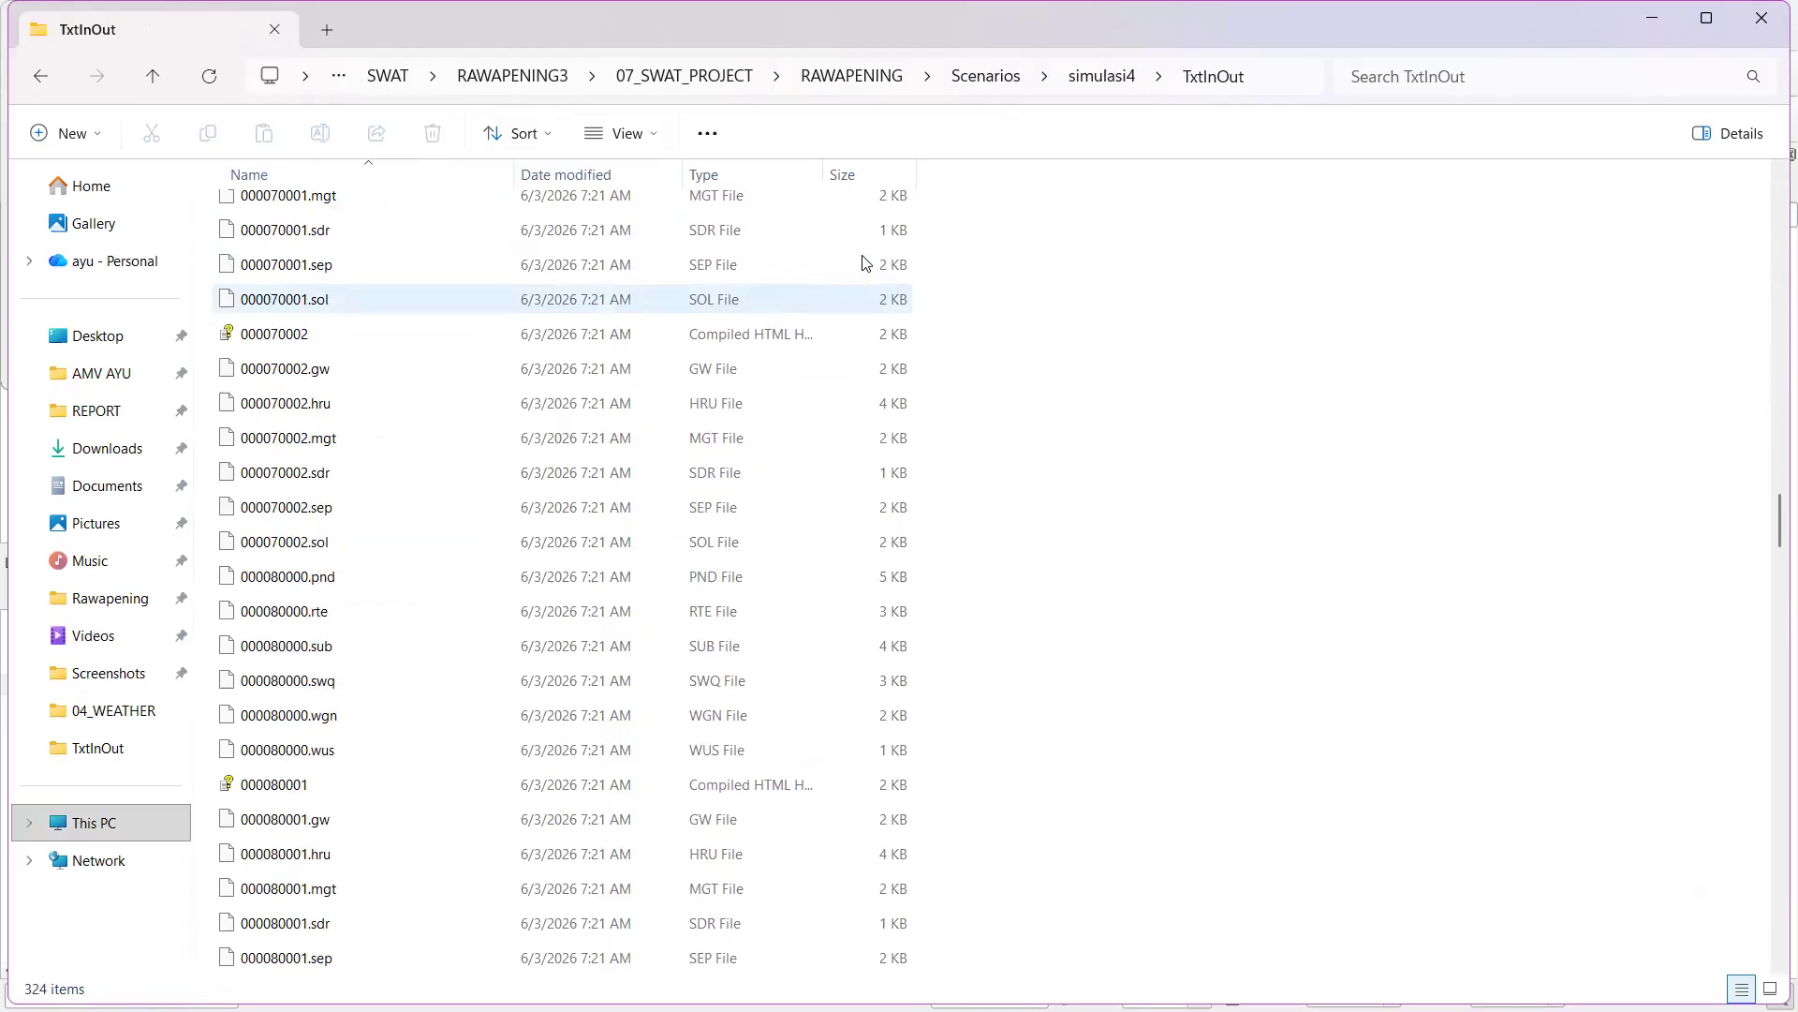
pyautogui.scroll(16, 585, 372)
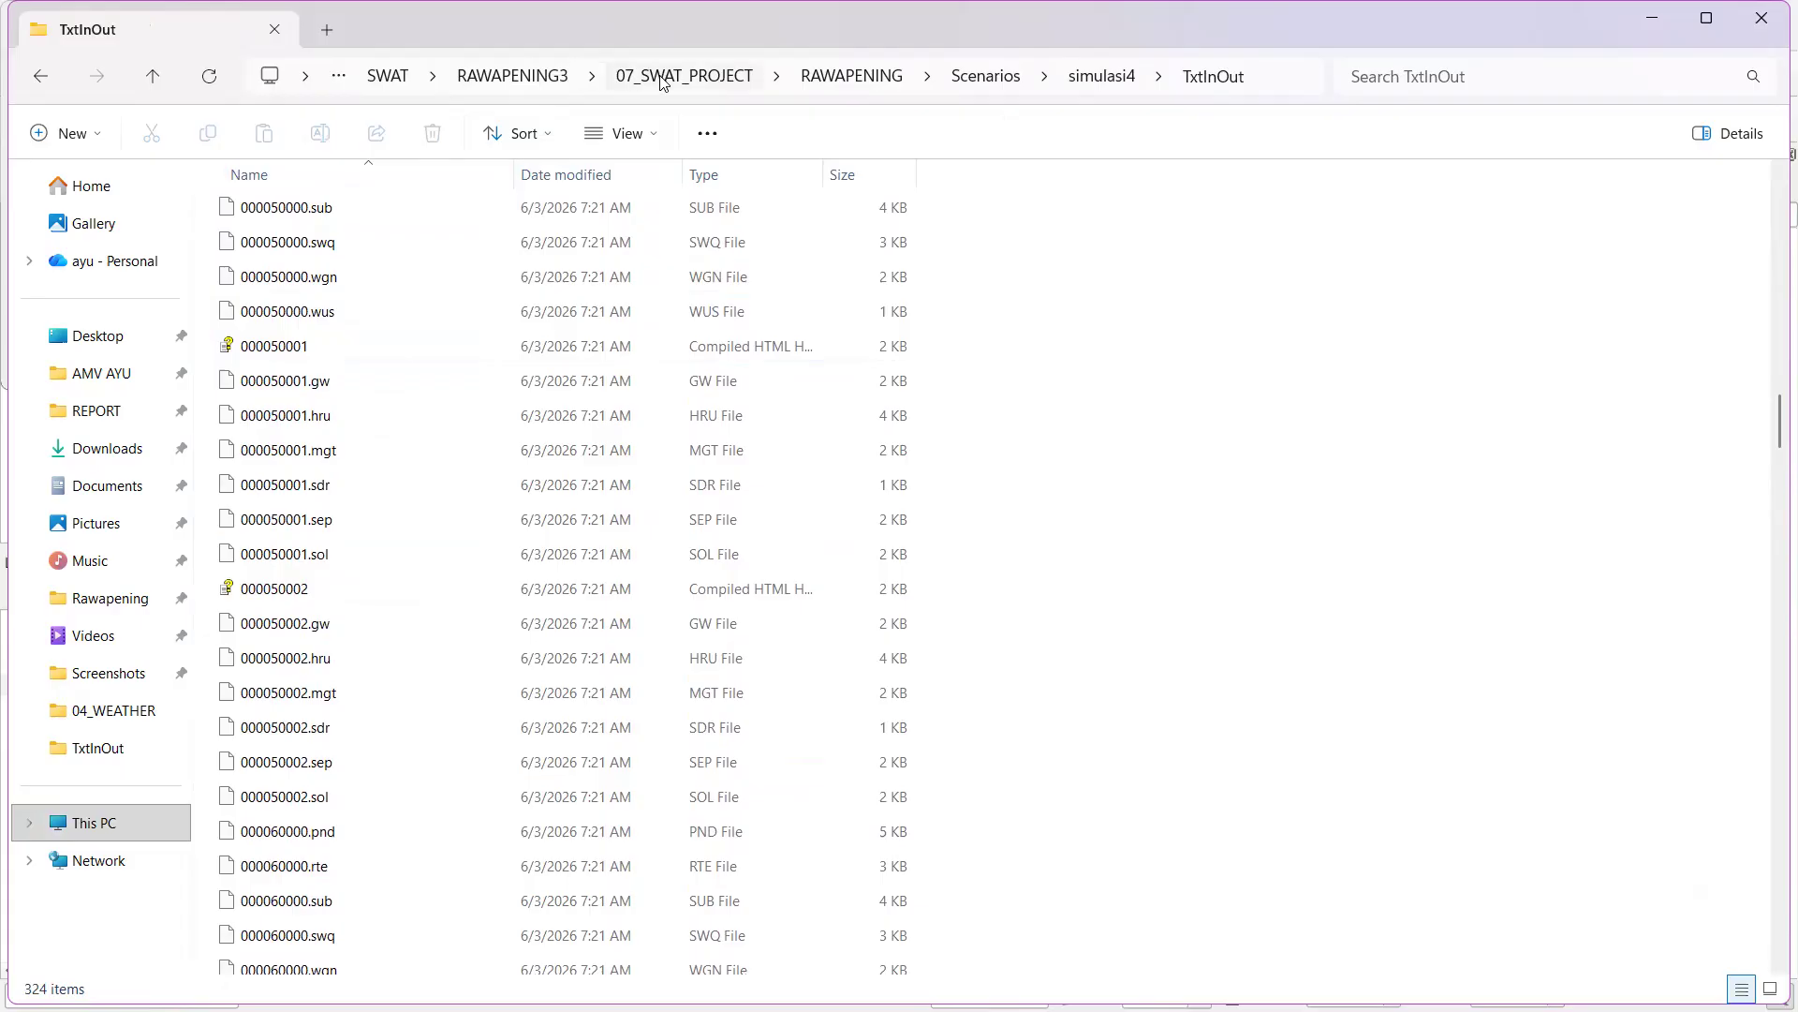
pyautogui.hotkey('alt', 'Up')
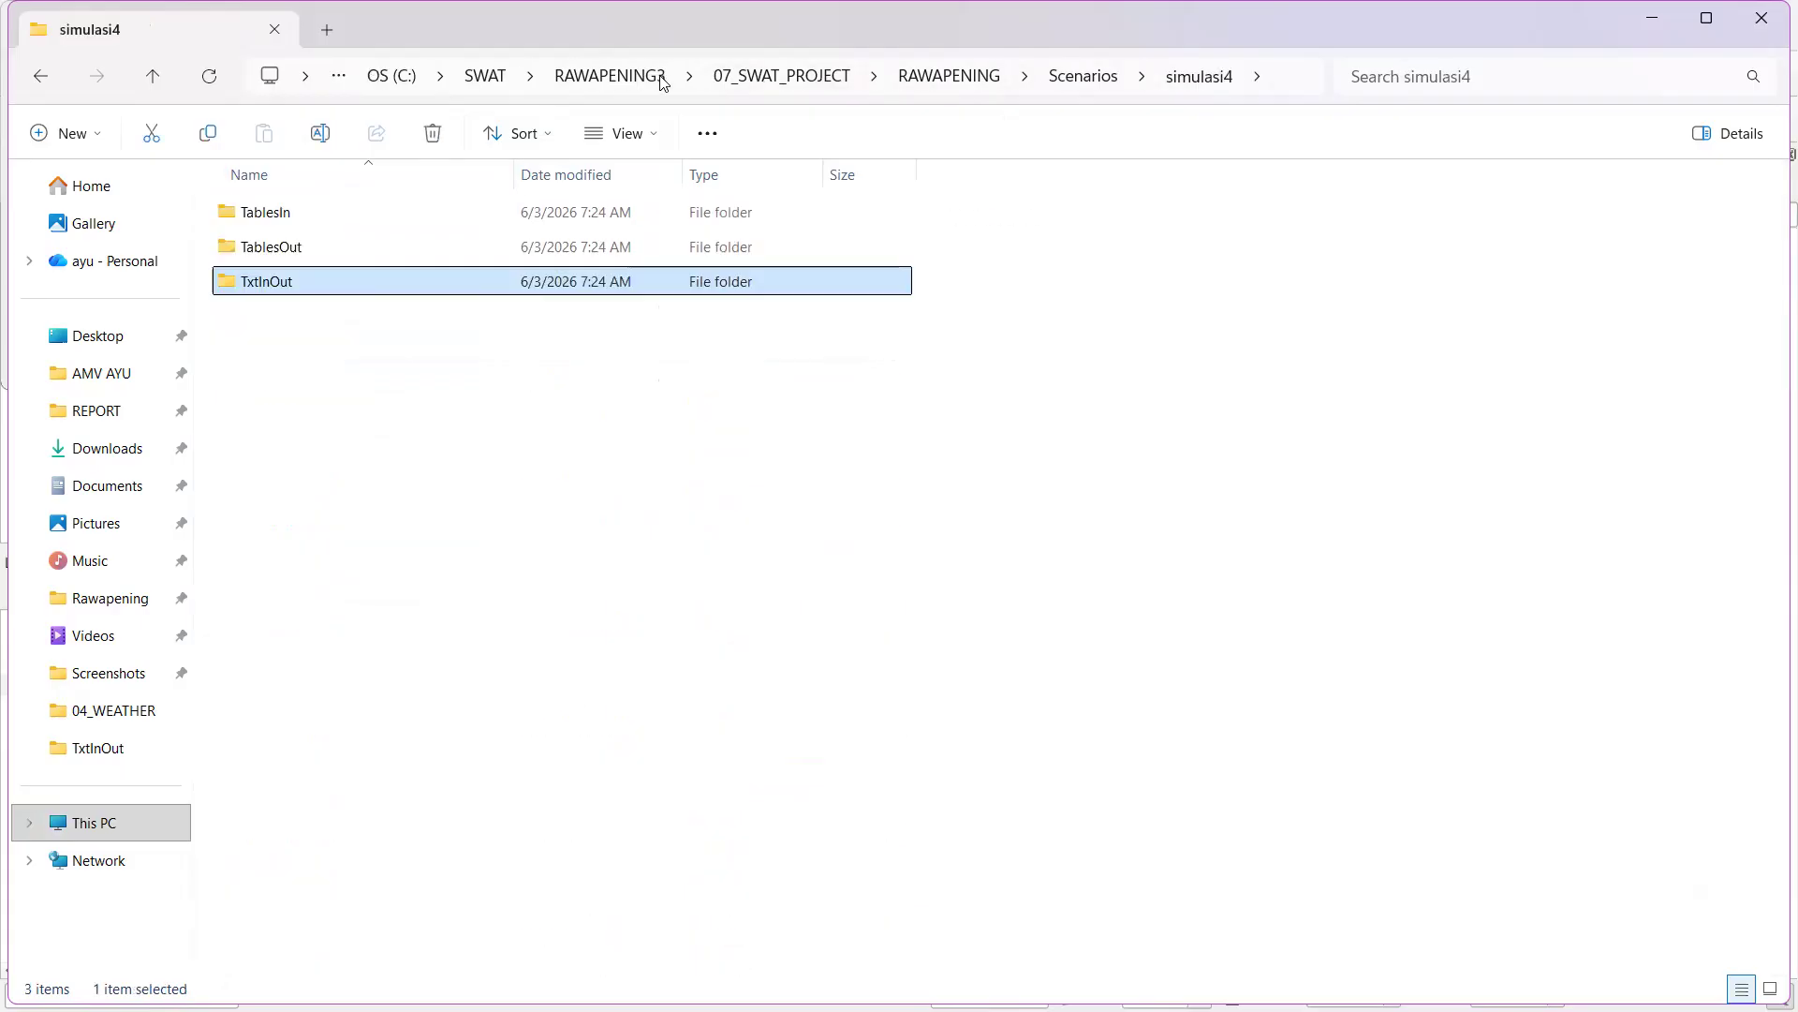
pyautogui.doubleClick(325, 250)
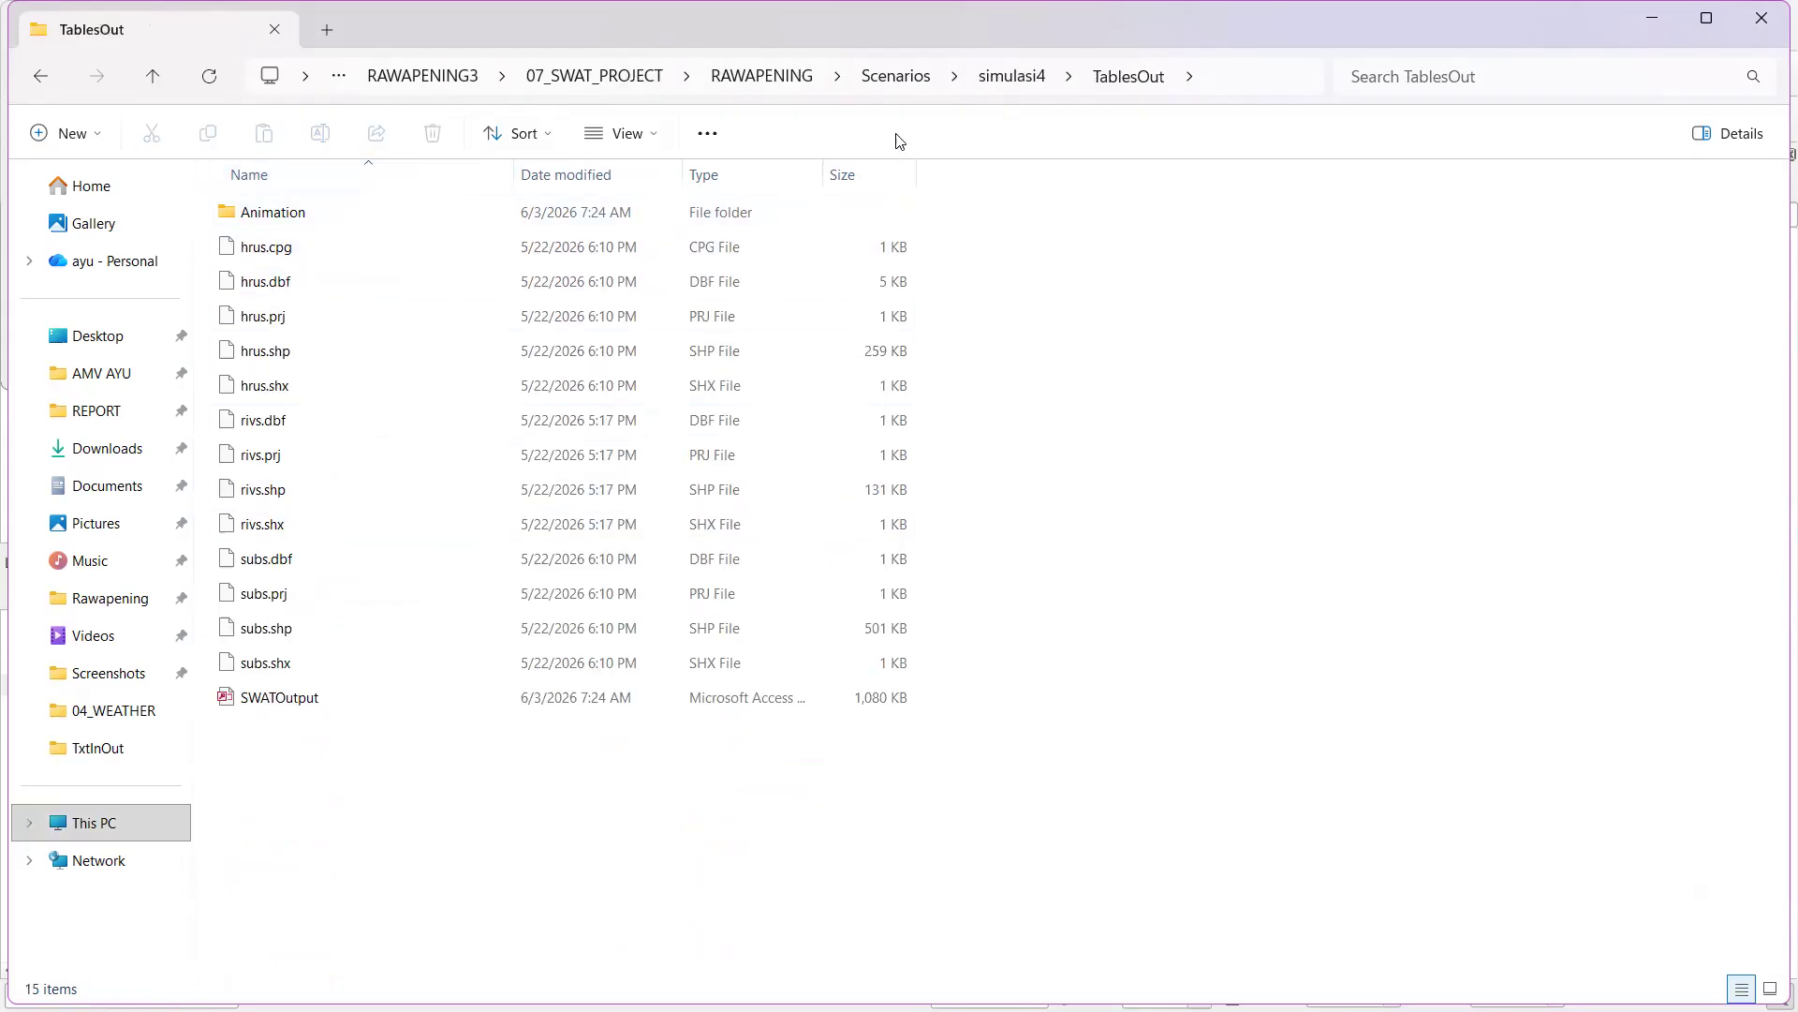
# Open the SWATOutput database from the TablesOut folder in Access, enable its content and open the rch table
pyautogui.doubleClick(333, 693)
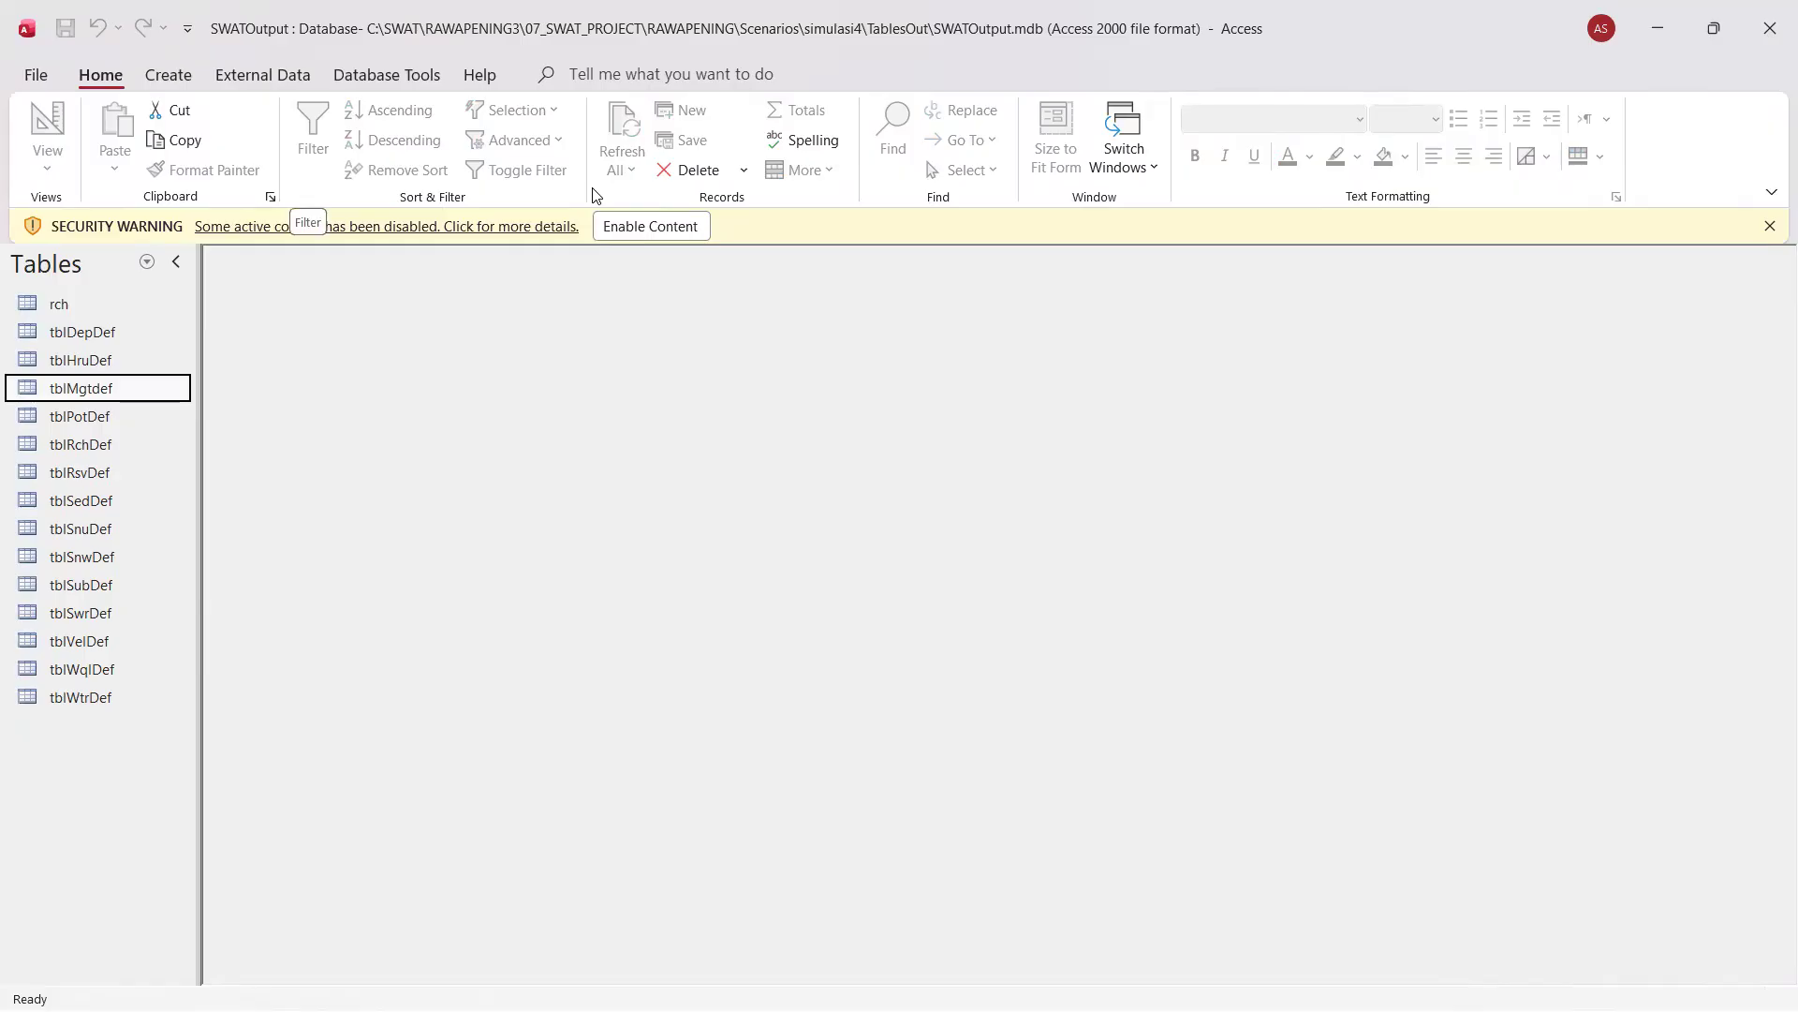
pyautogui.click(648, 228)
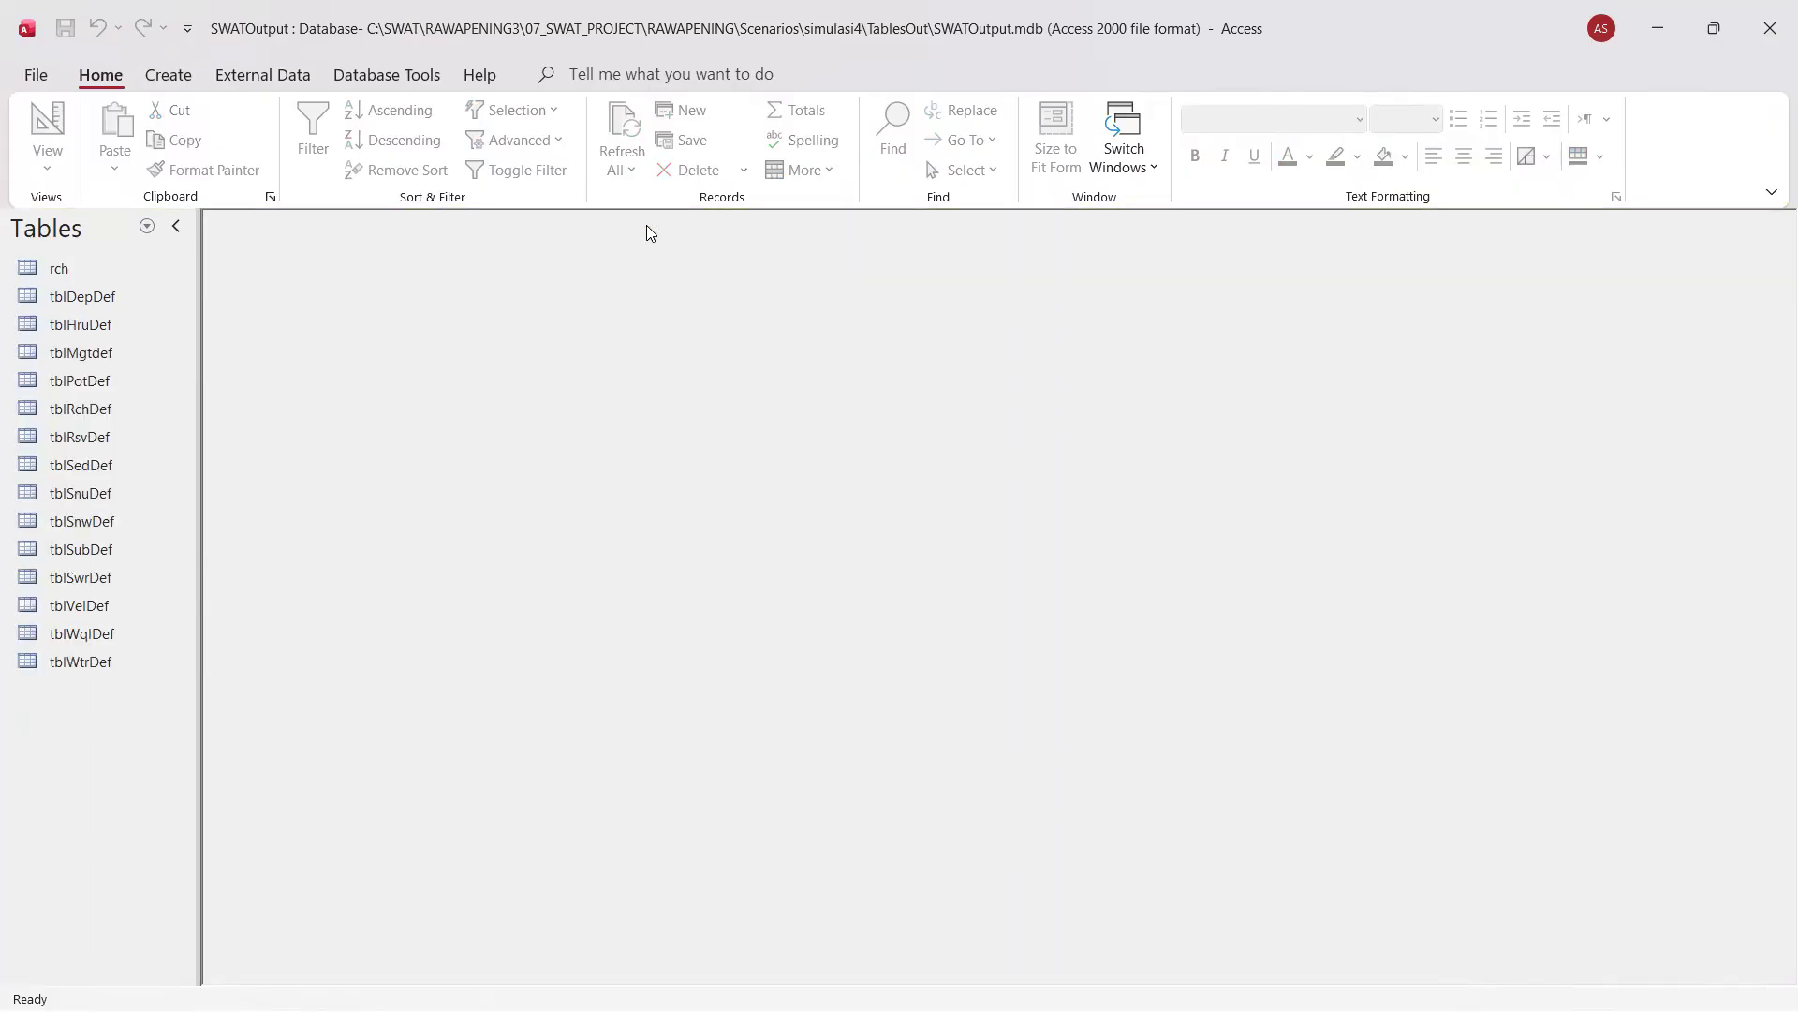
pyautogui.doubleClick(87, 278)
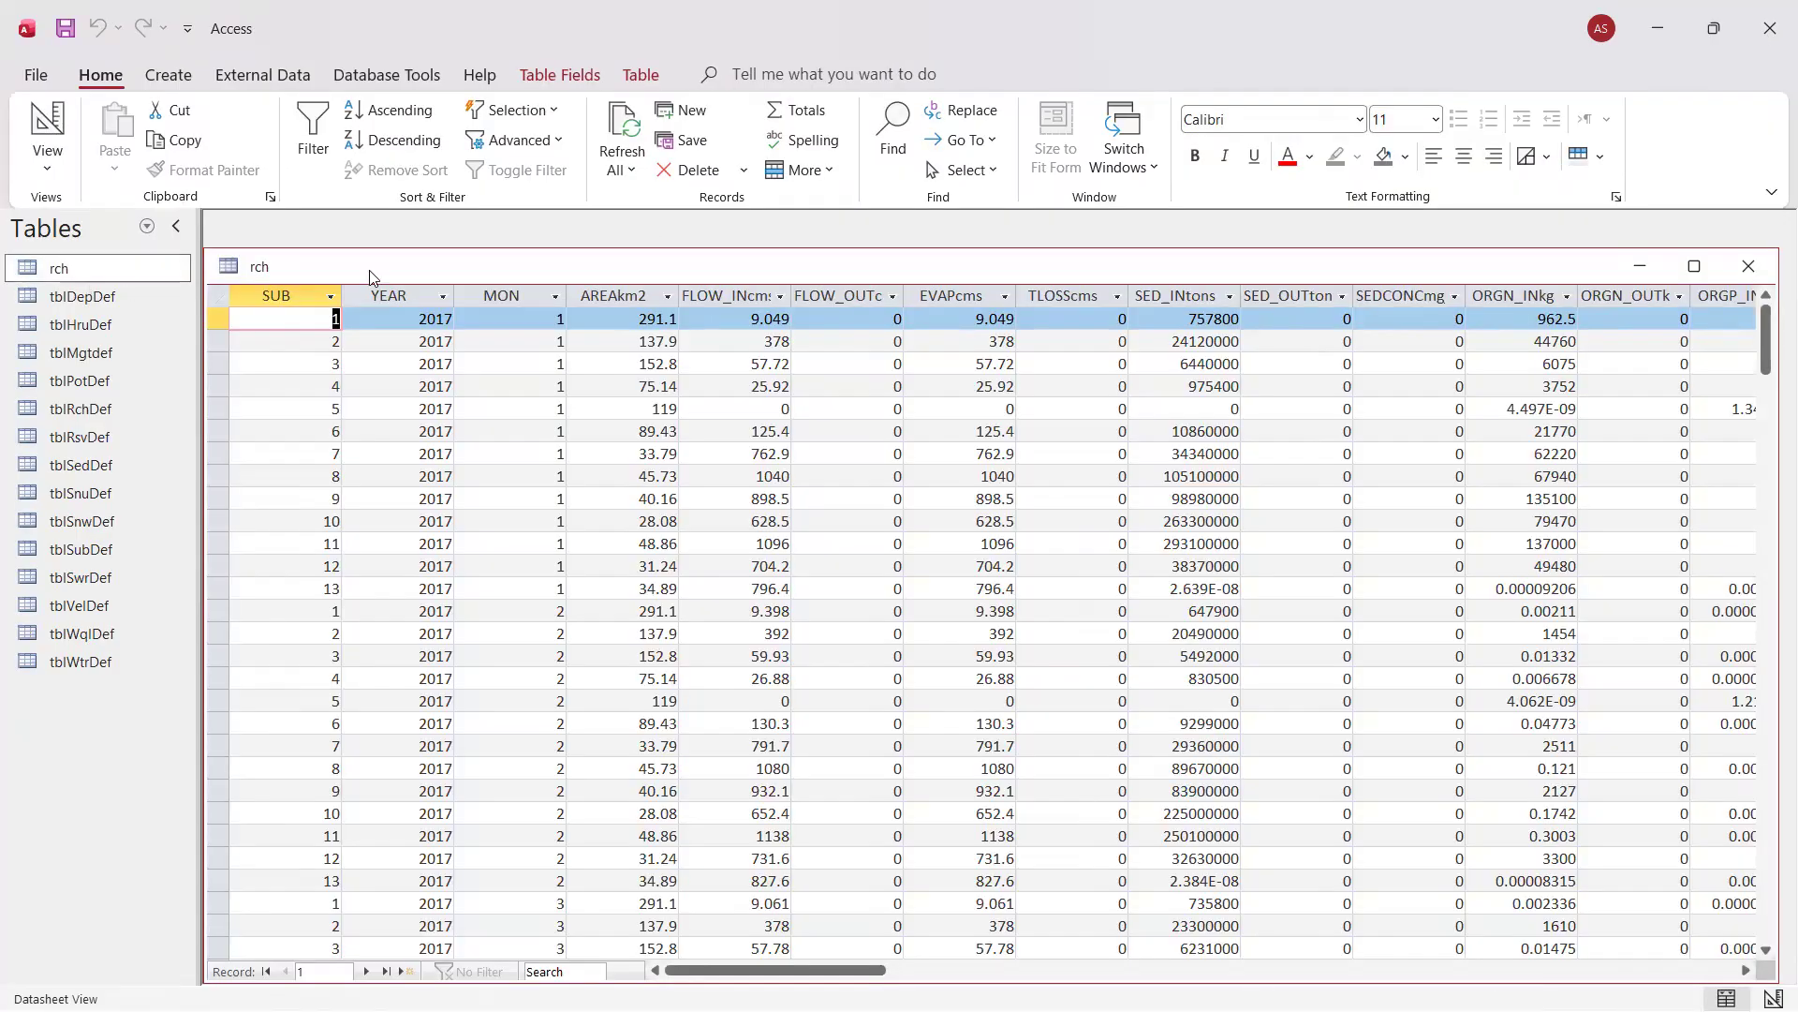
pyautogui.scroll(-13, 853, 448)
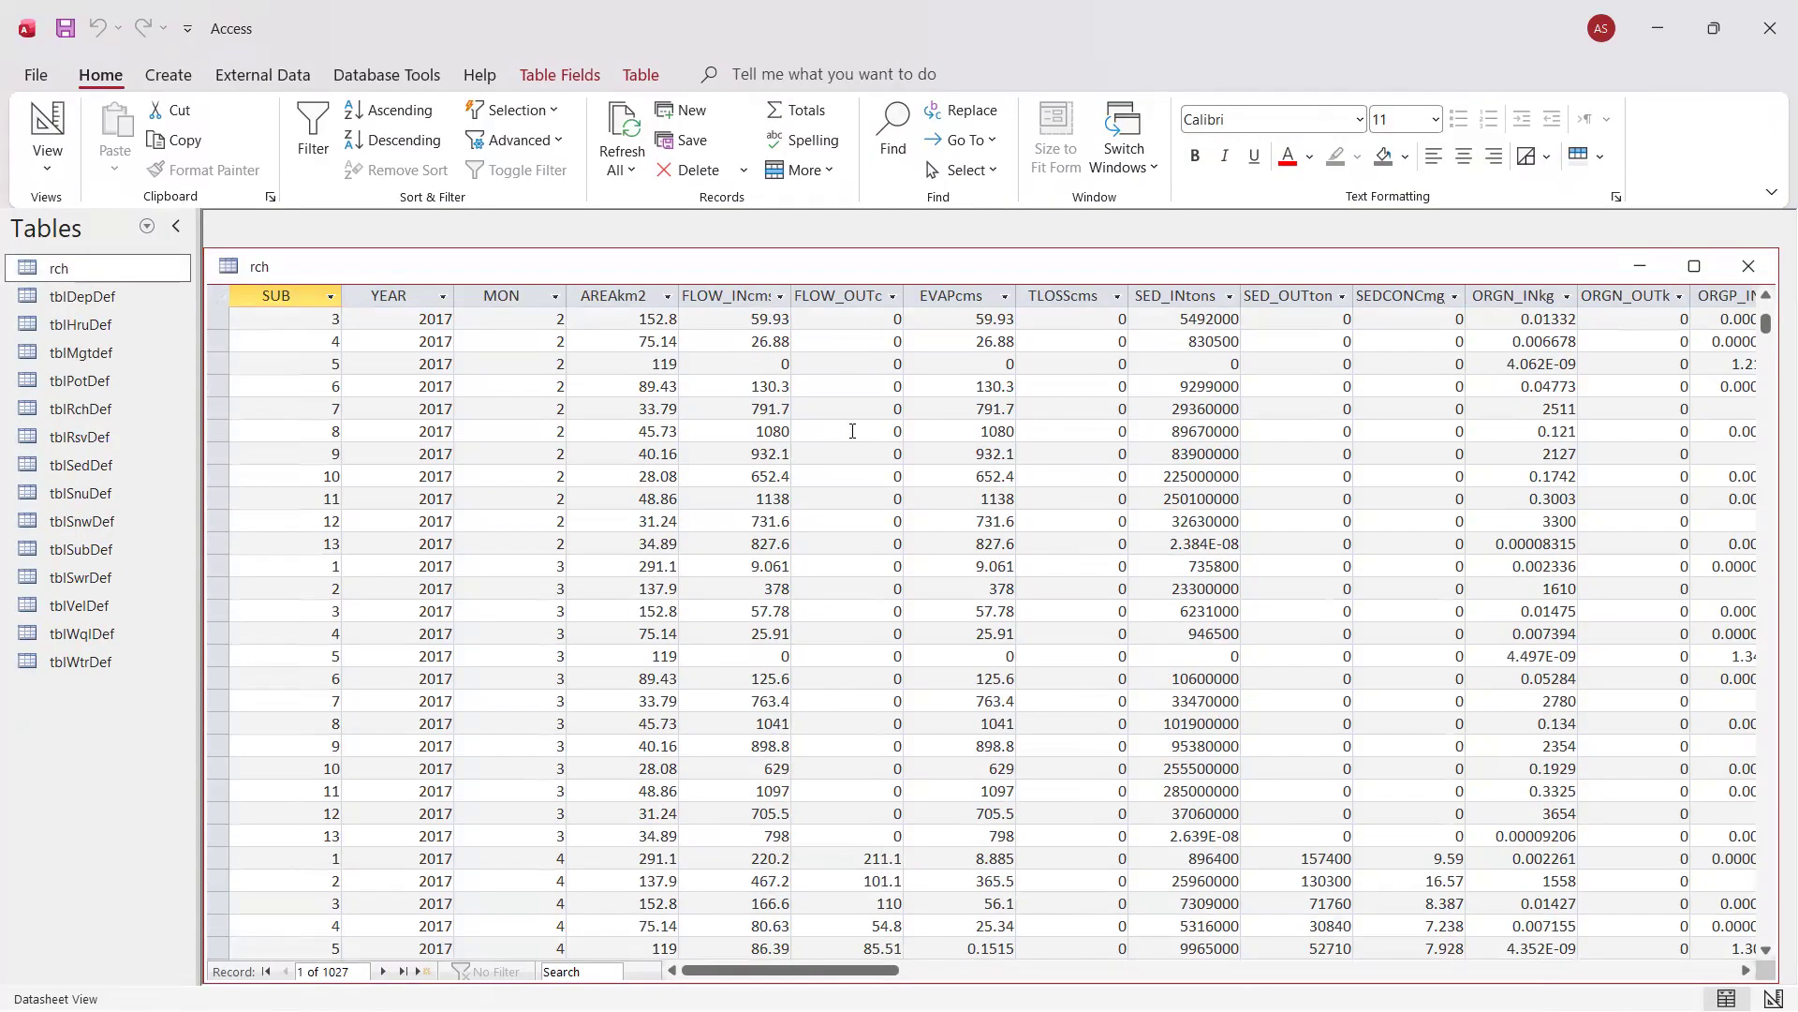
pyautogui.scroll(8, 852, 447)
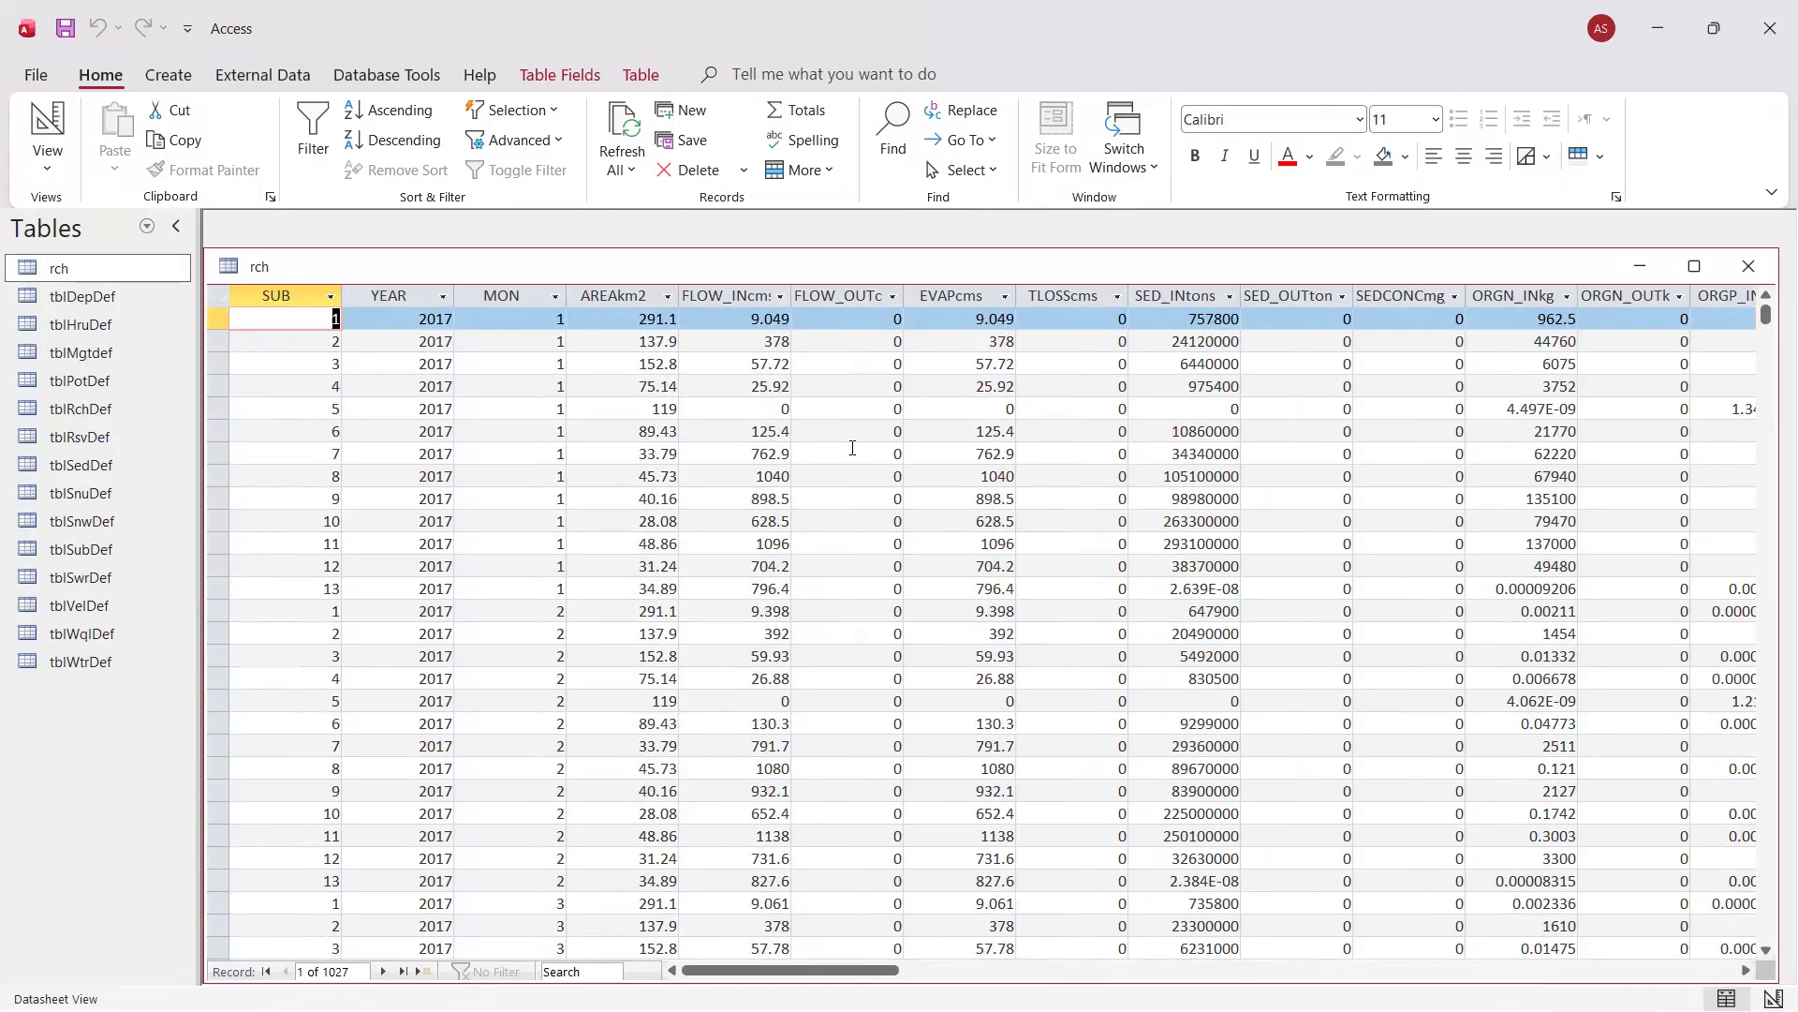
pyautogui.scroll(6, 853, 447)
# Examine the FLOW_IN and FLOW_OUT columns of the rch table for the first months of 2017
pyautogui.moveTo(740, 297); pyautogui.dragTo(819, 298)
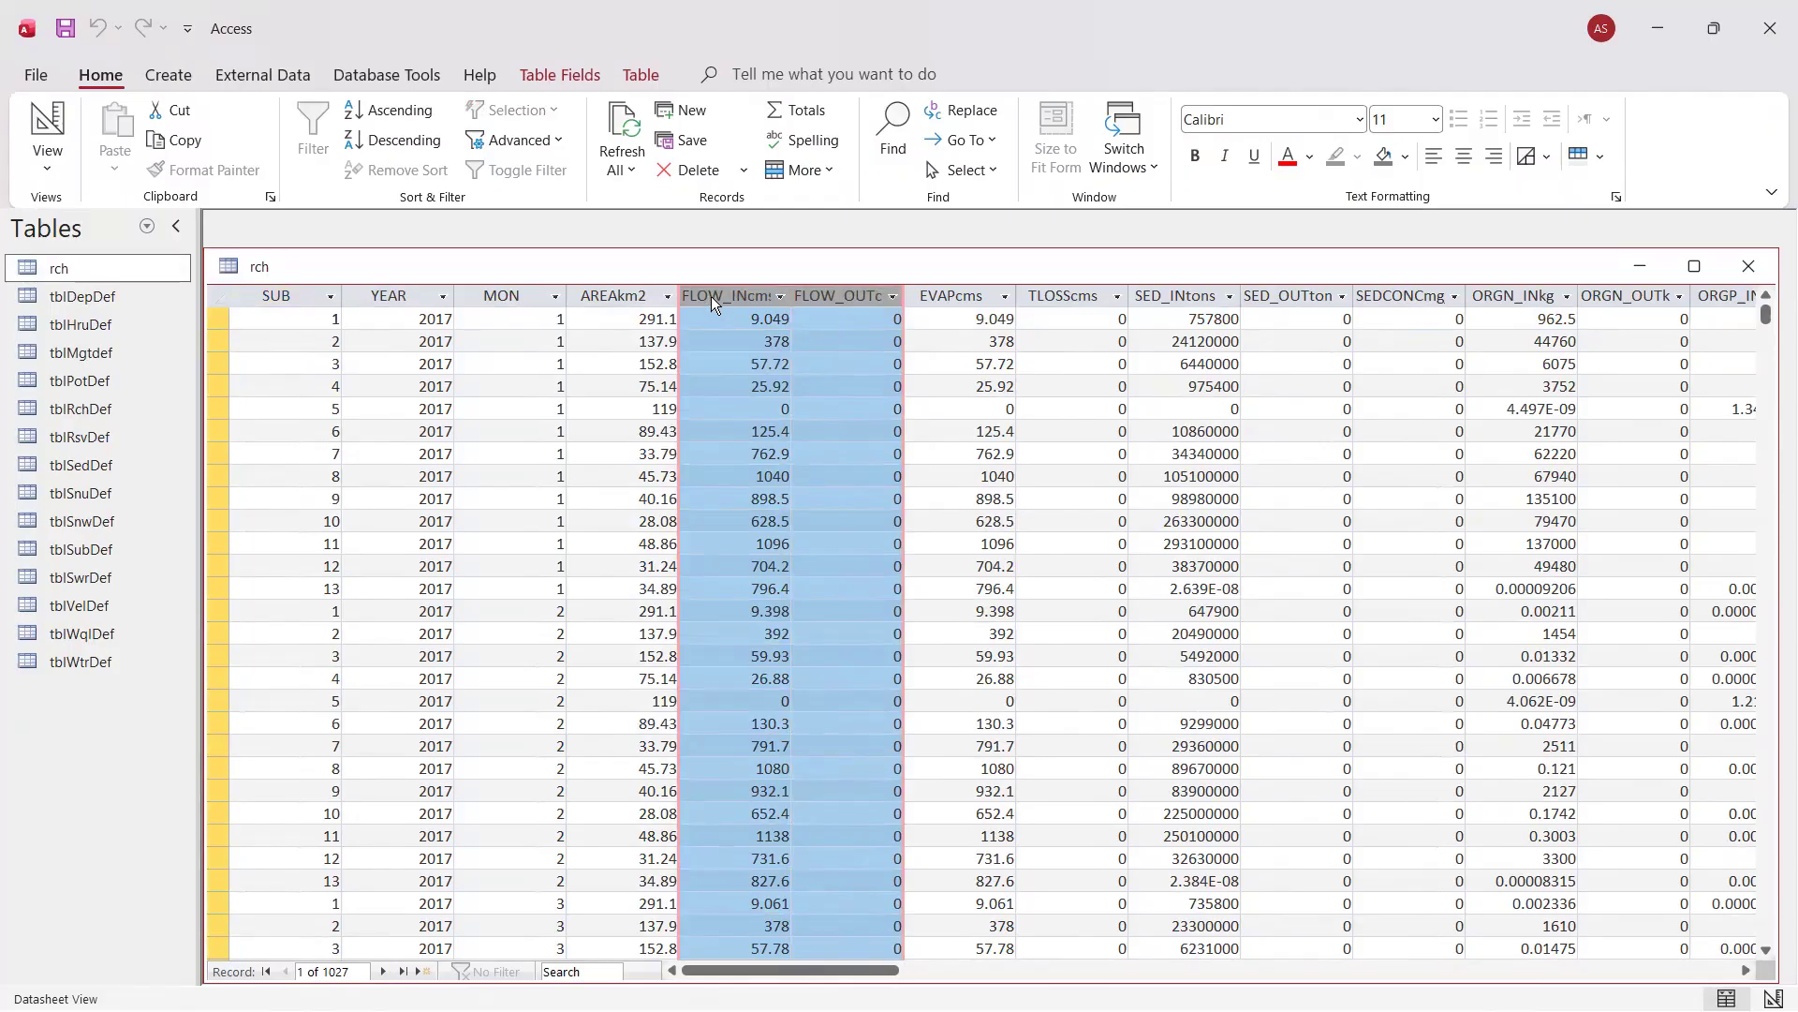
pyautogui.click(706, 332)
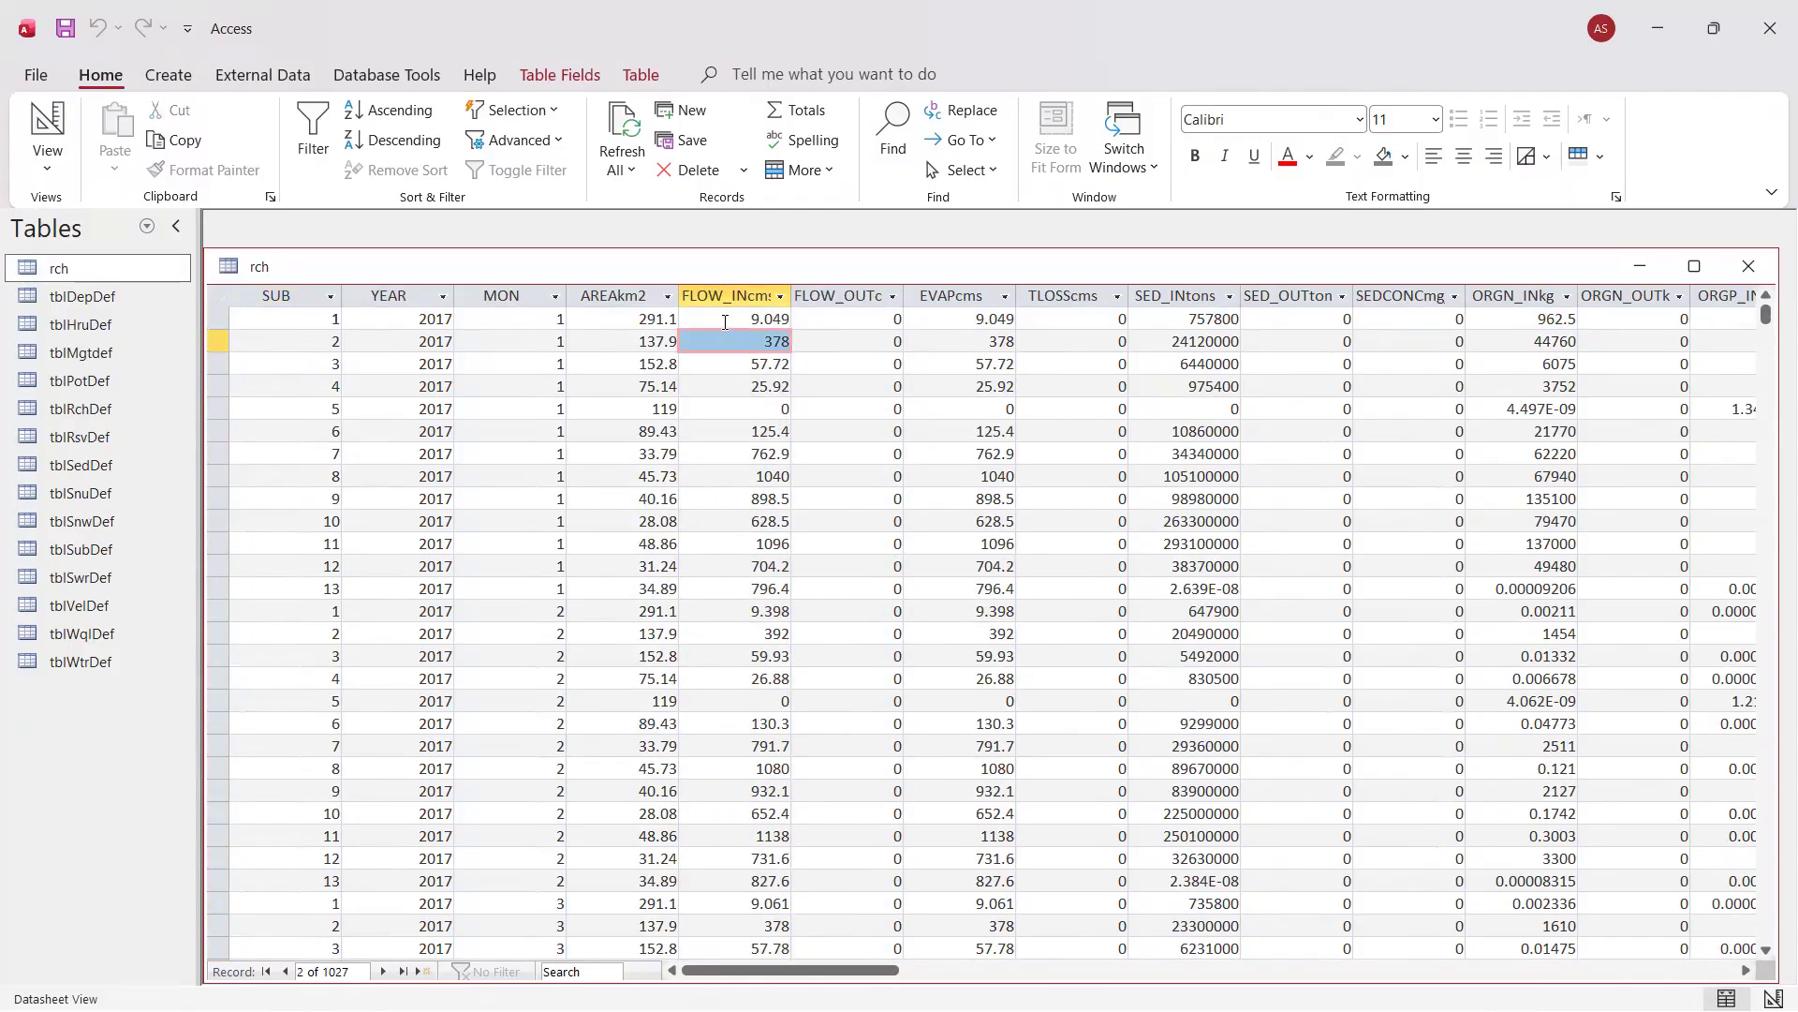
pyautogui.click(855, 298)
pyautogui.scroll(-5, 852, 337)
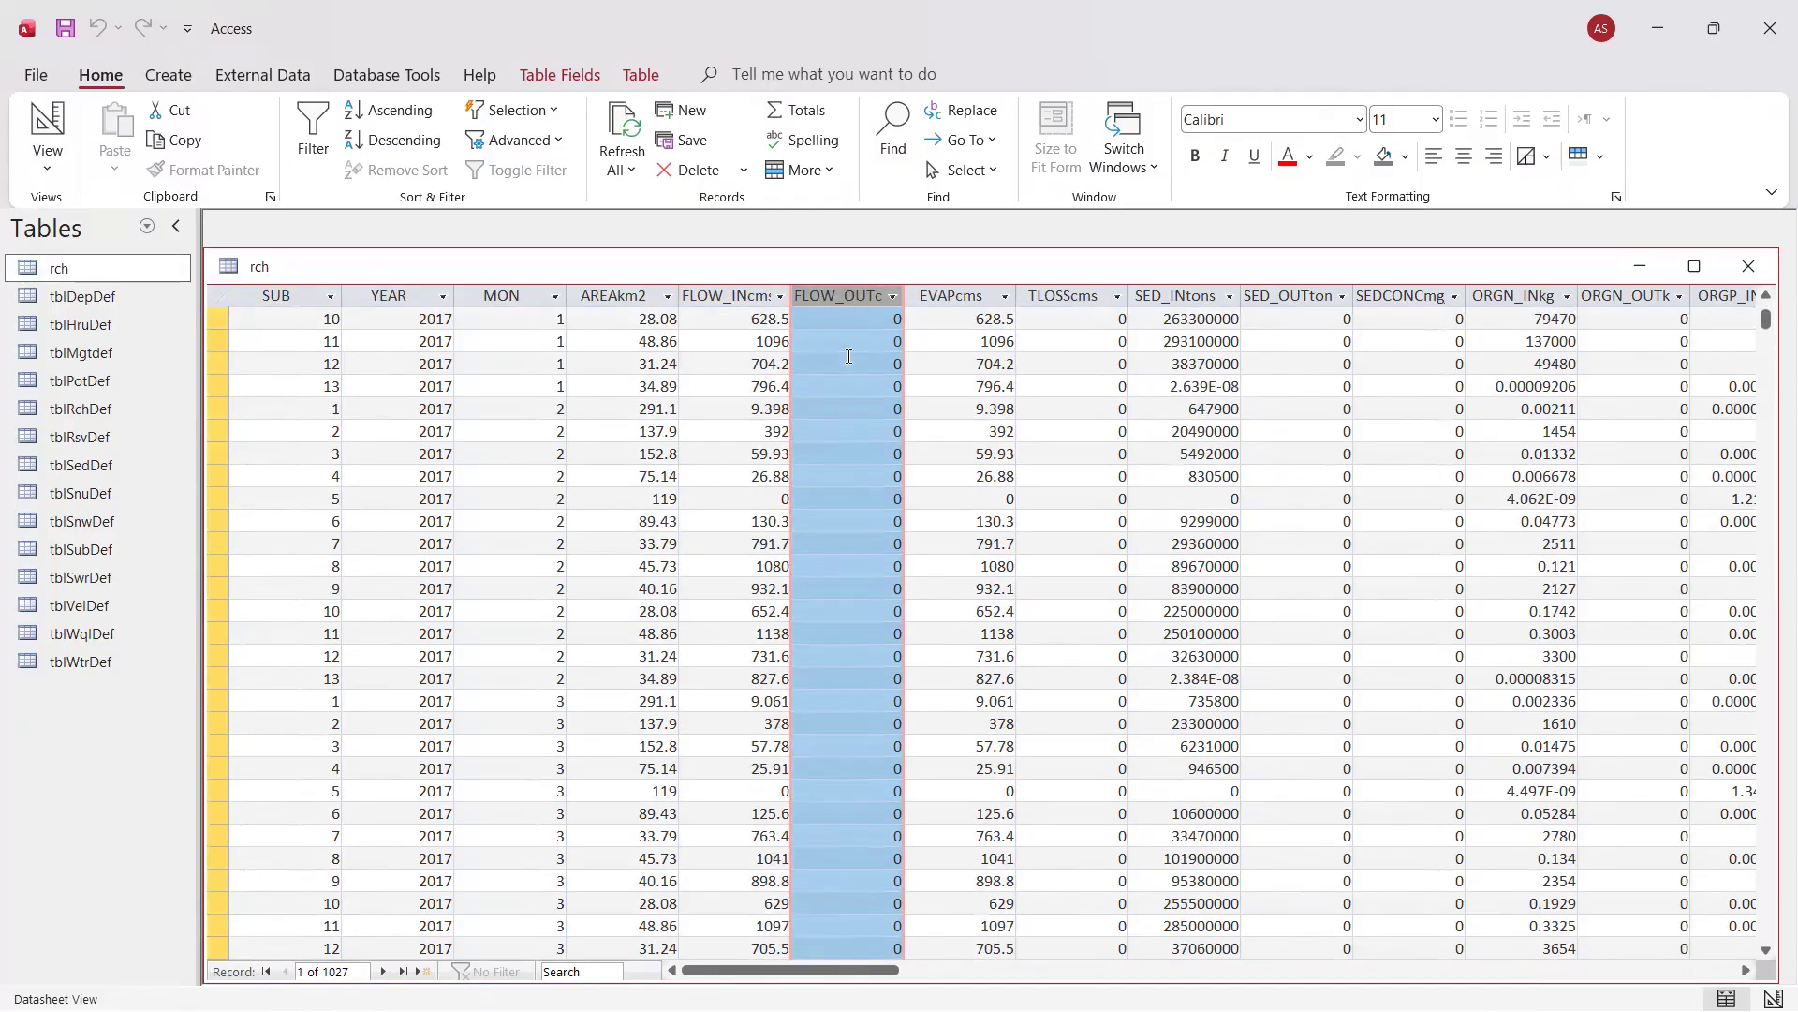
pyautogui.scroll(5, 849, 356)
pyautogui.scroll(-5, 849, 356)
pyautogui.scroll(1, 843, 370)
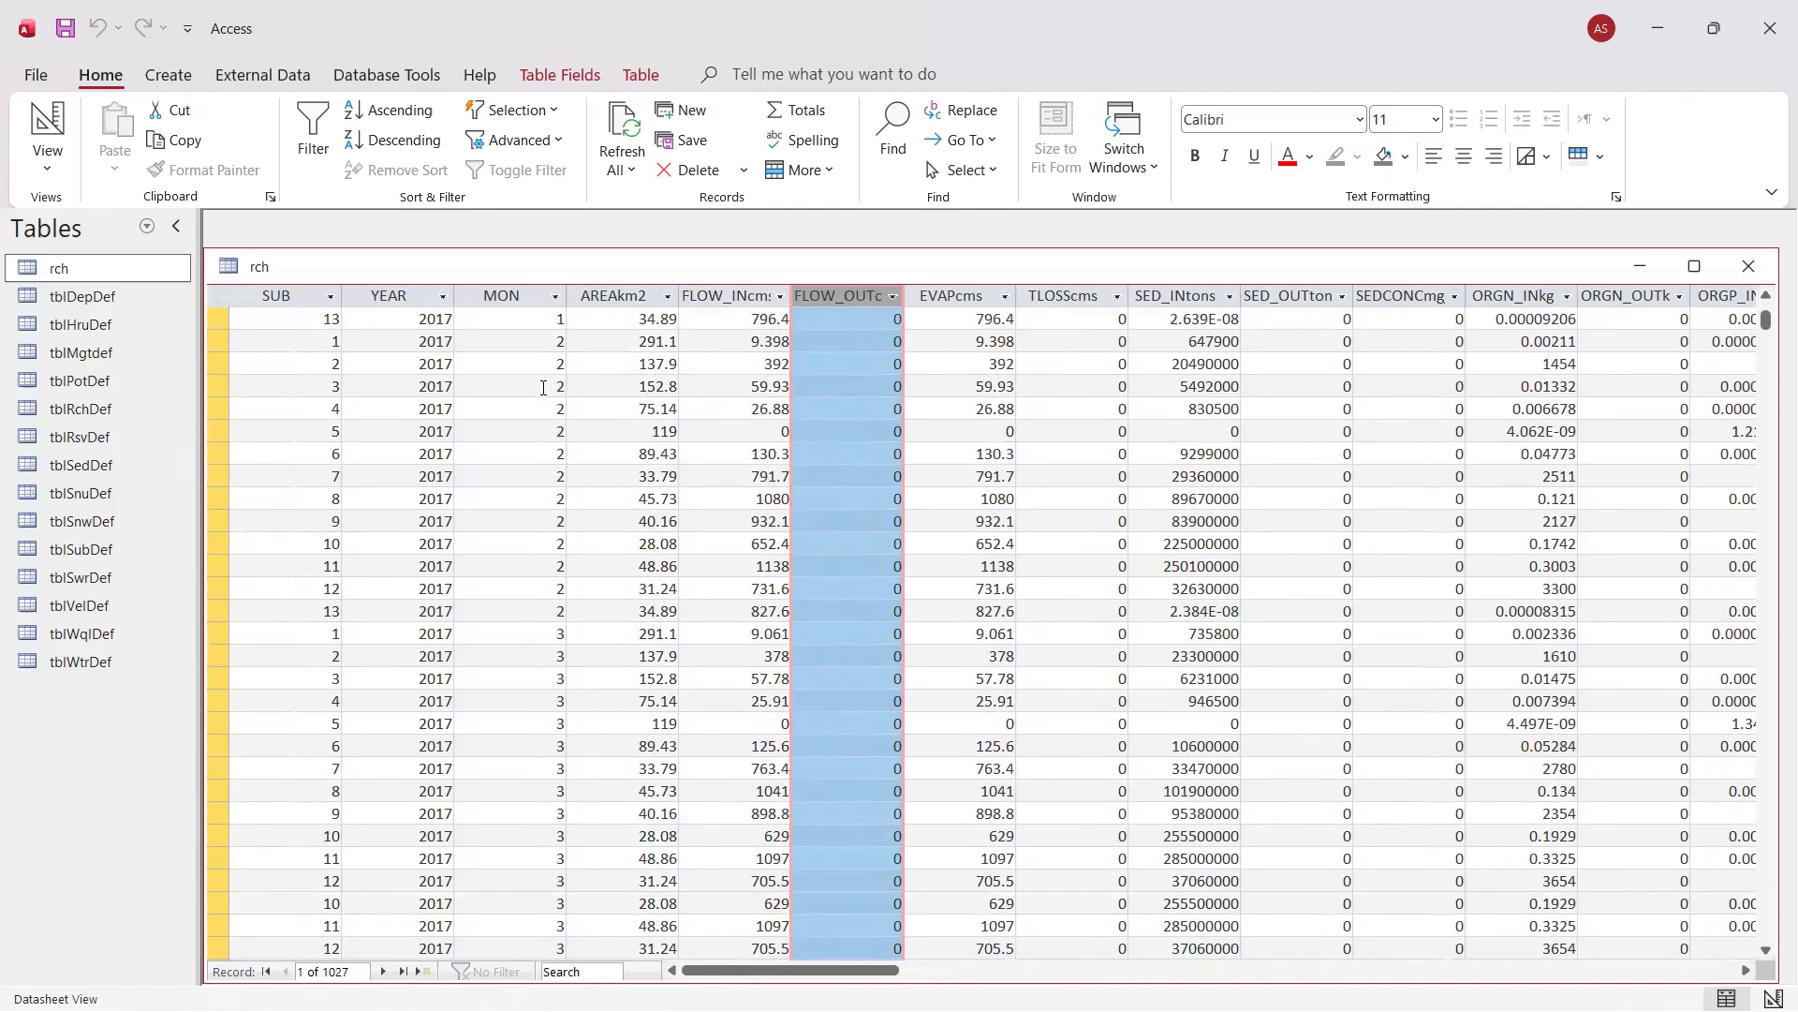
pyautogui.scroll(-8, 829, 393)
pyautogui.scroll(4, 816, 417)
pyautogui.scroll(6, 816, 417)
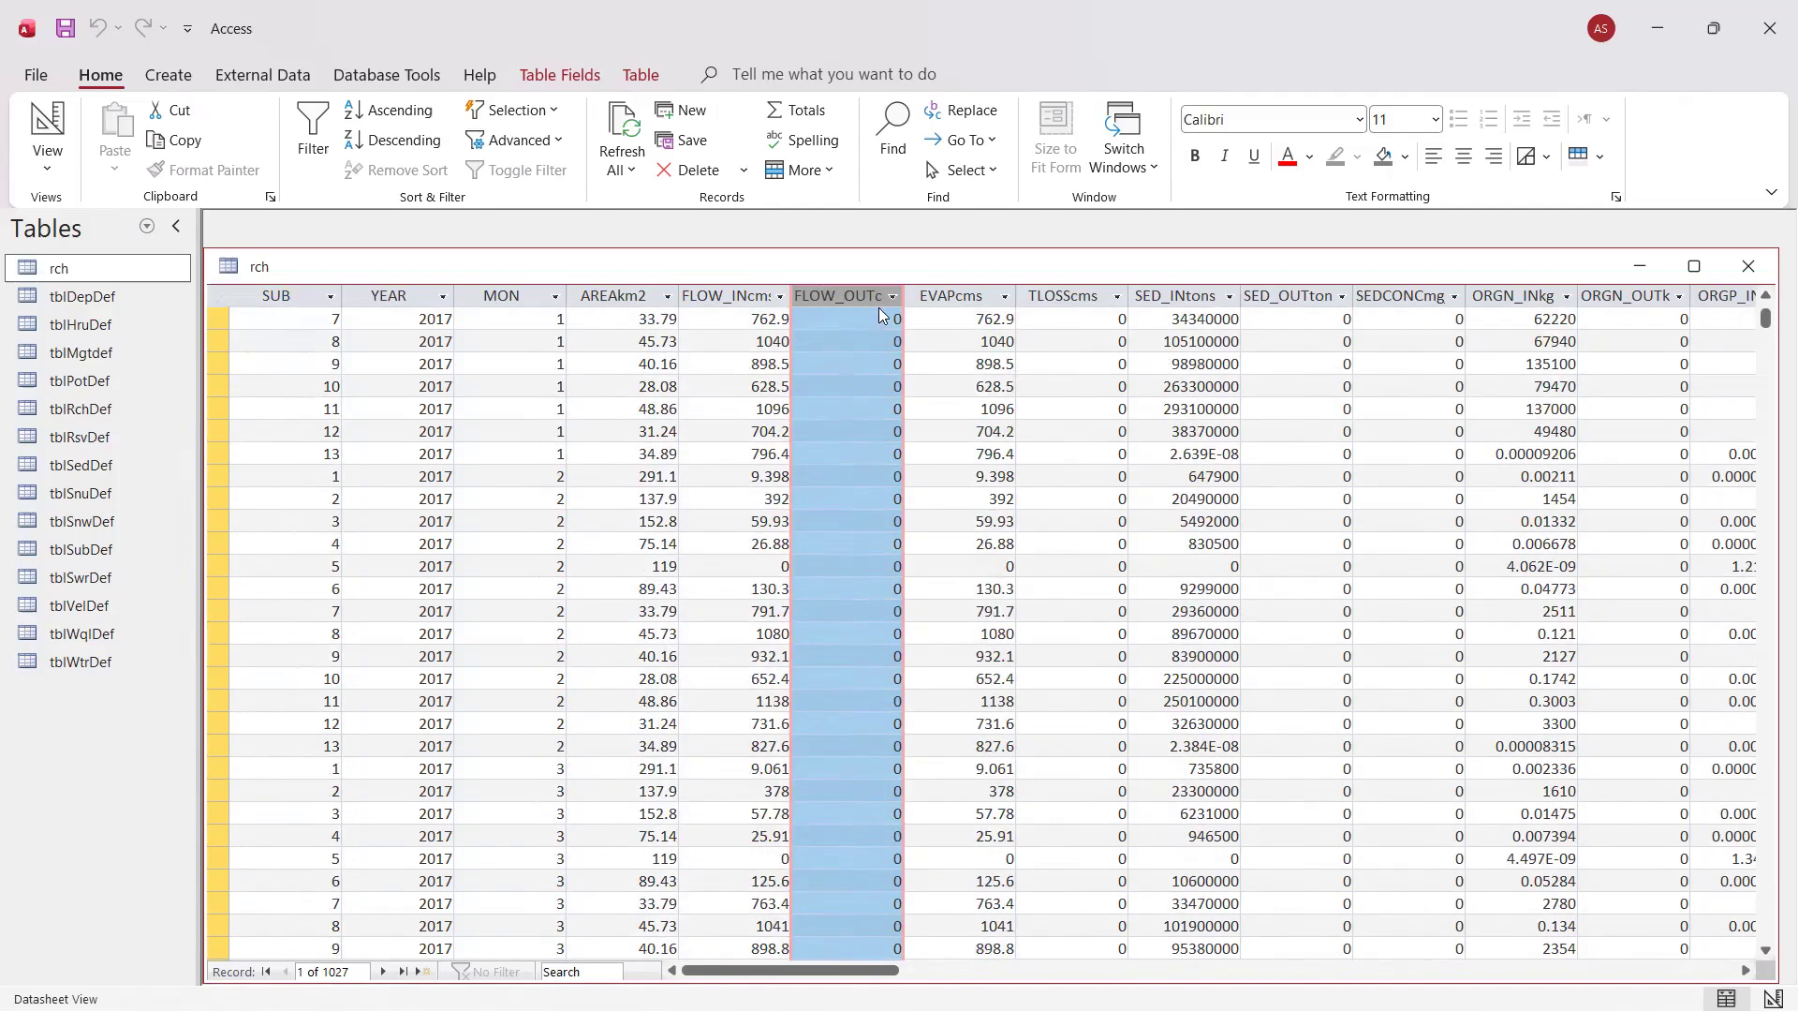
pyautogui.click(862, 341)
pyautogui.click(860, 318)
pyautogui.click(860, 365)
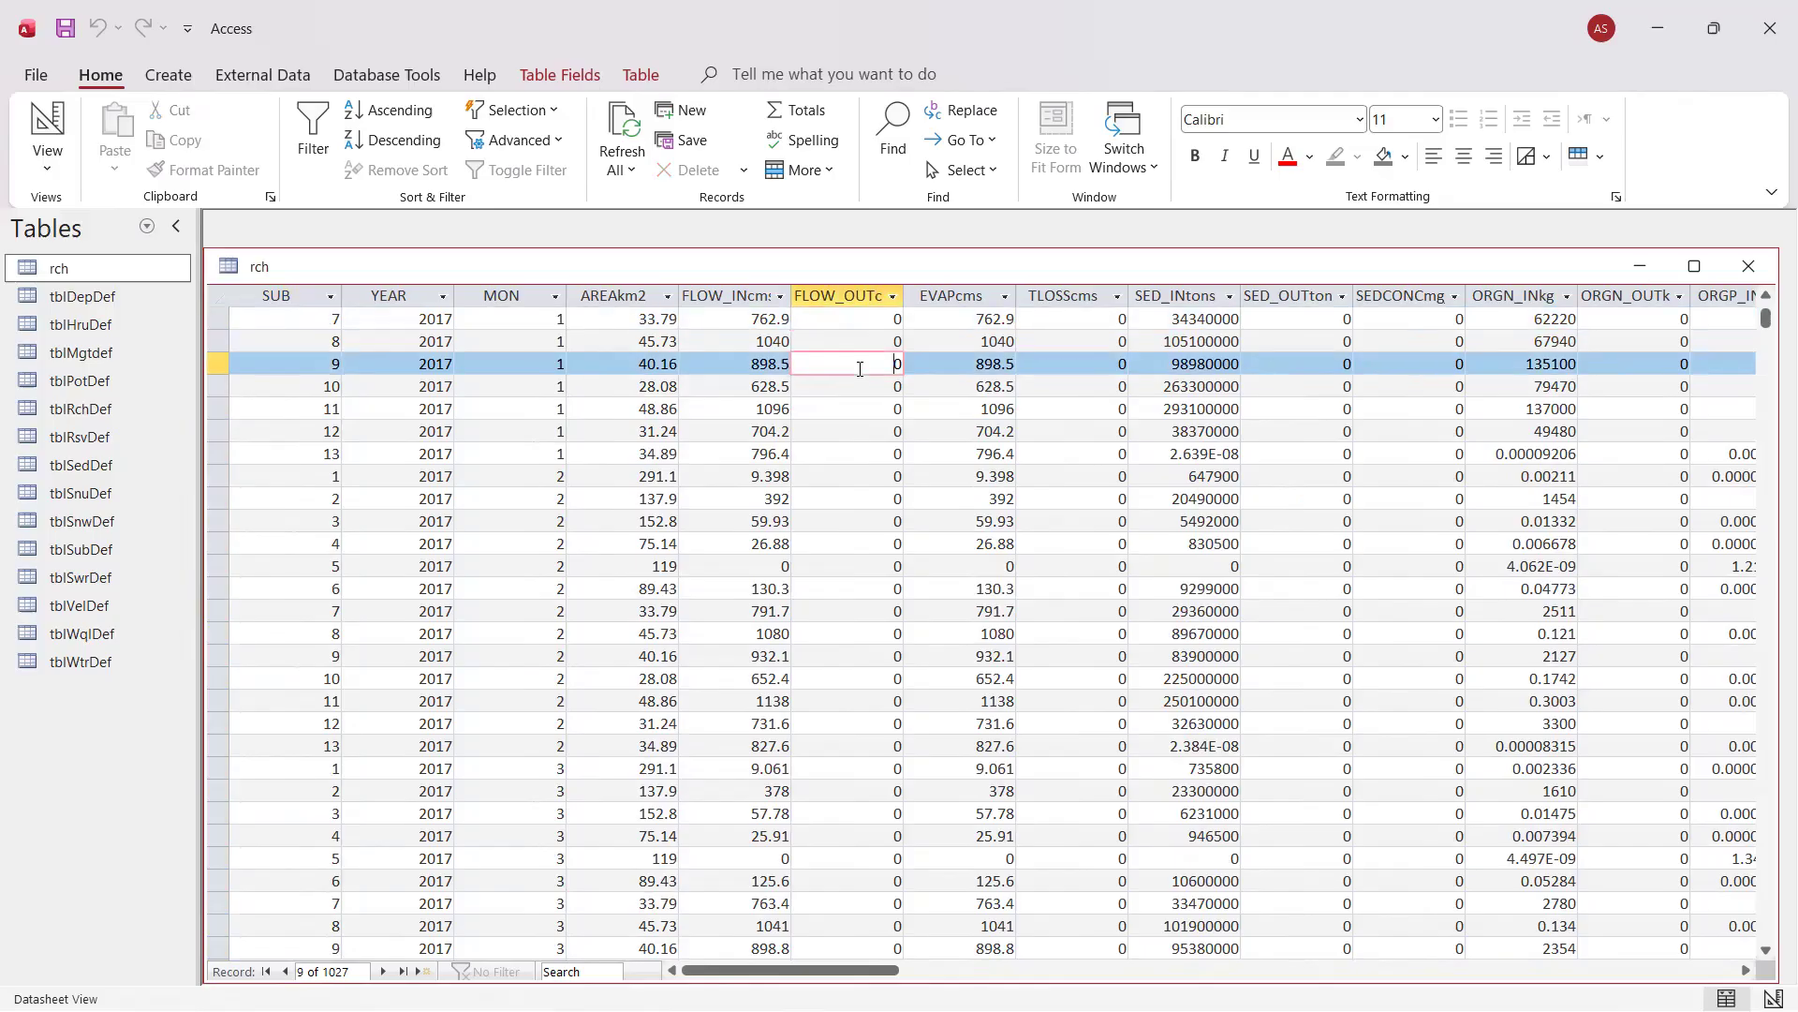
# Look through the FLOW_OUT values of the rch table month by month from early 2017 into 2020
pyautogui.scroll(-12, 866, 369)
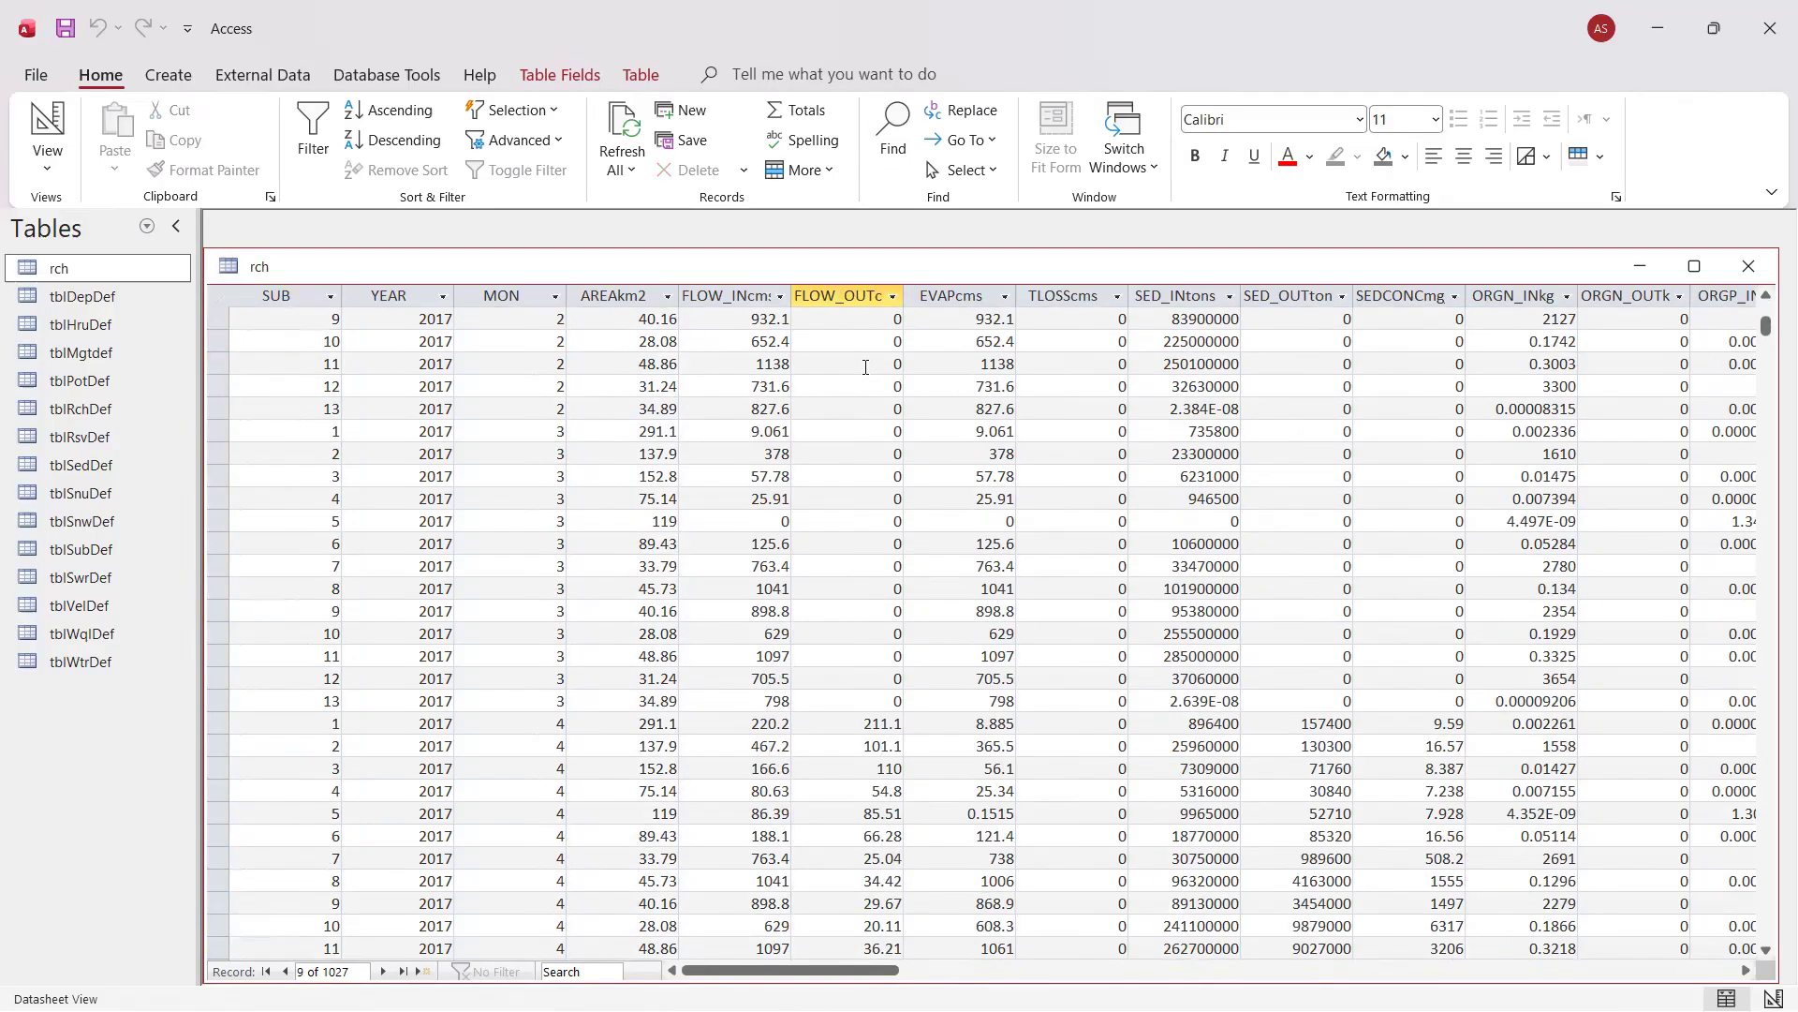
pyautogui.scroll(-3, 865, 368)
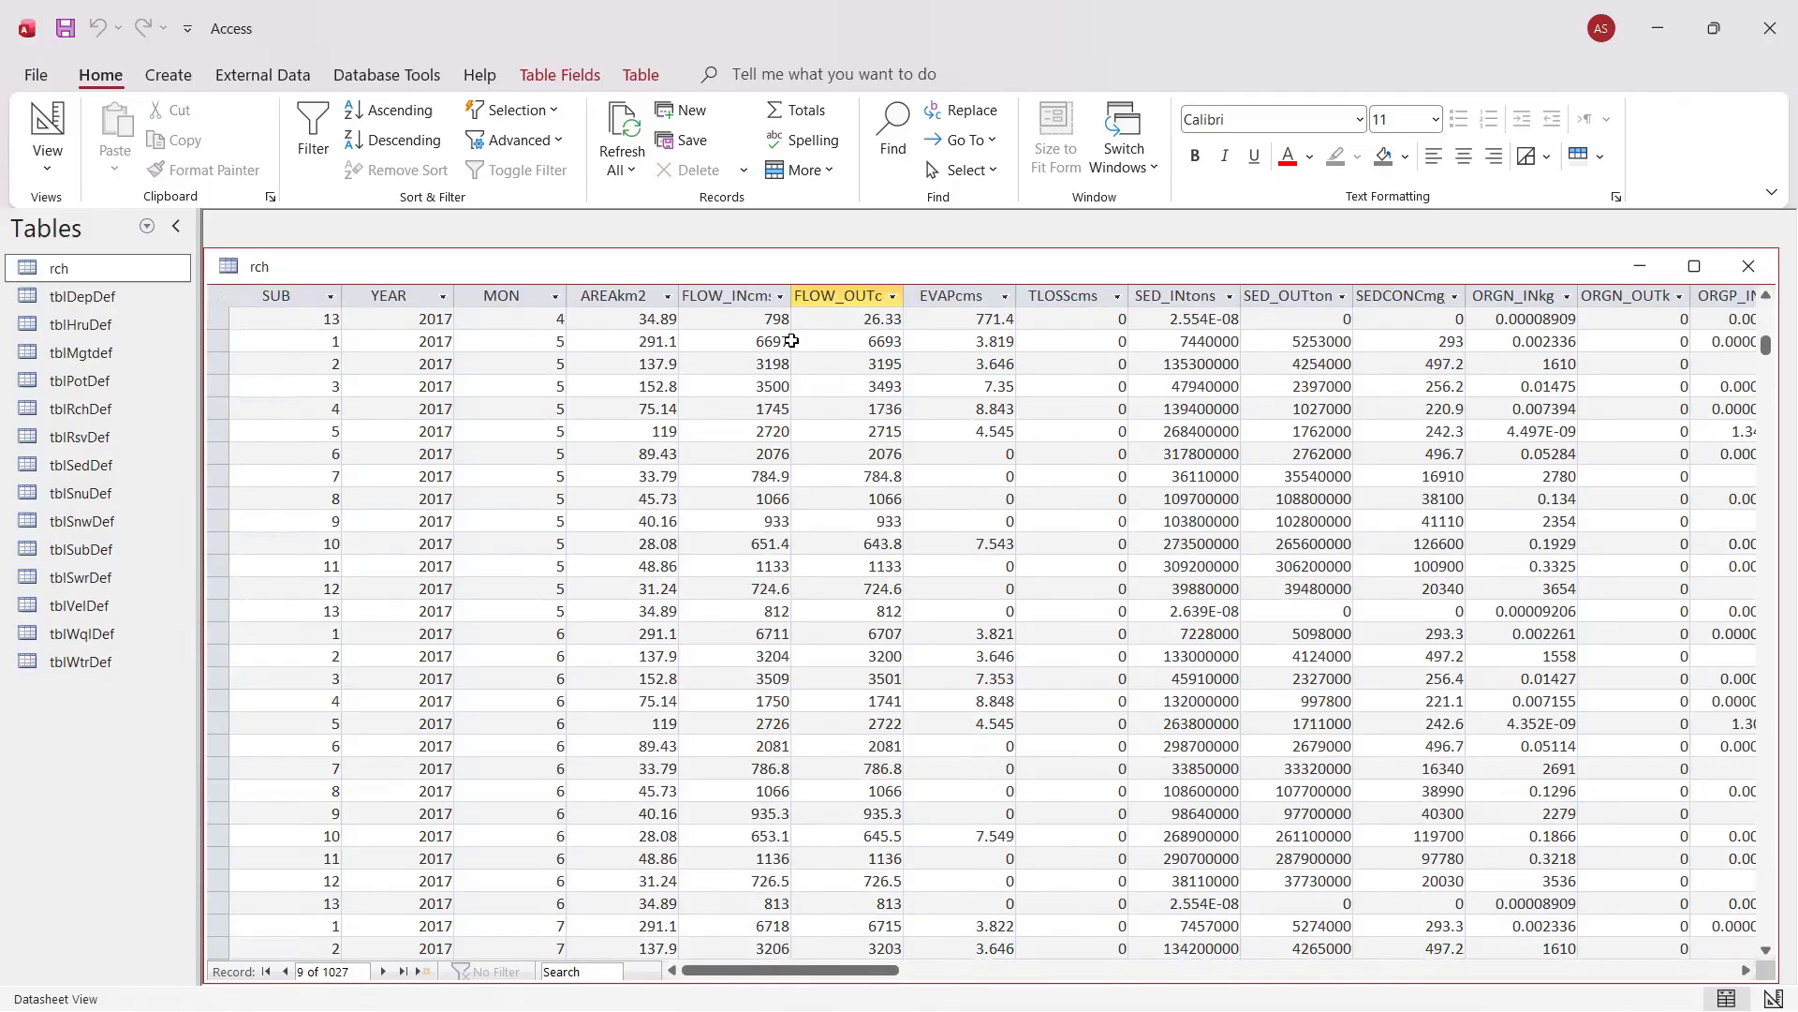
pyautogui.click(844, 526)
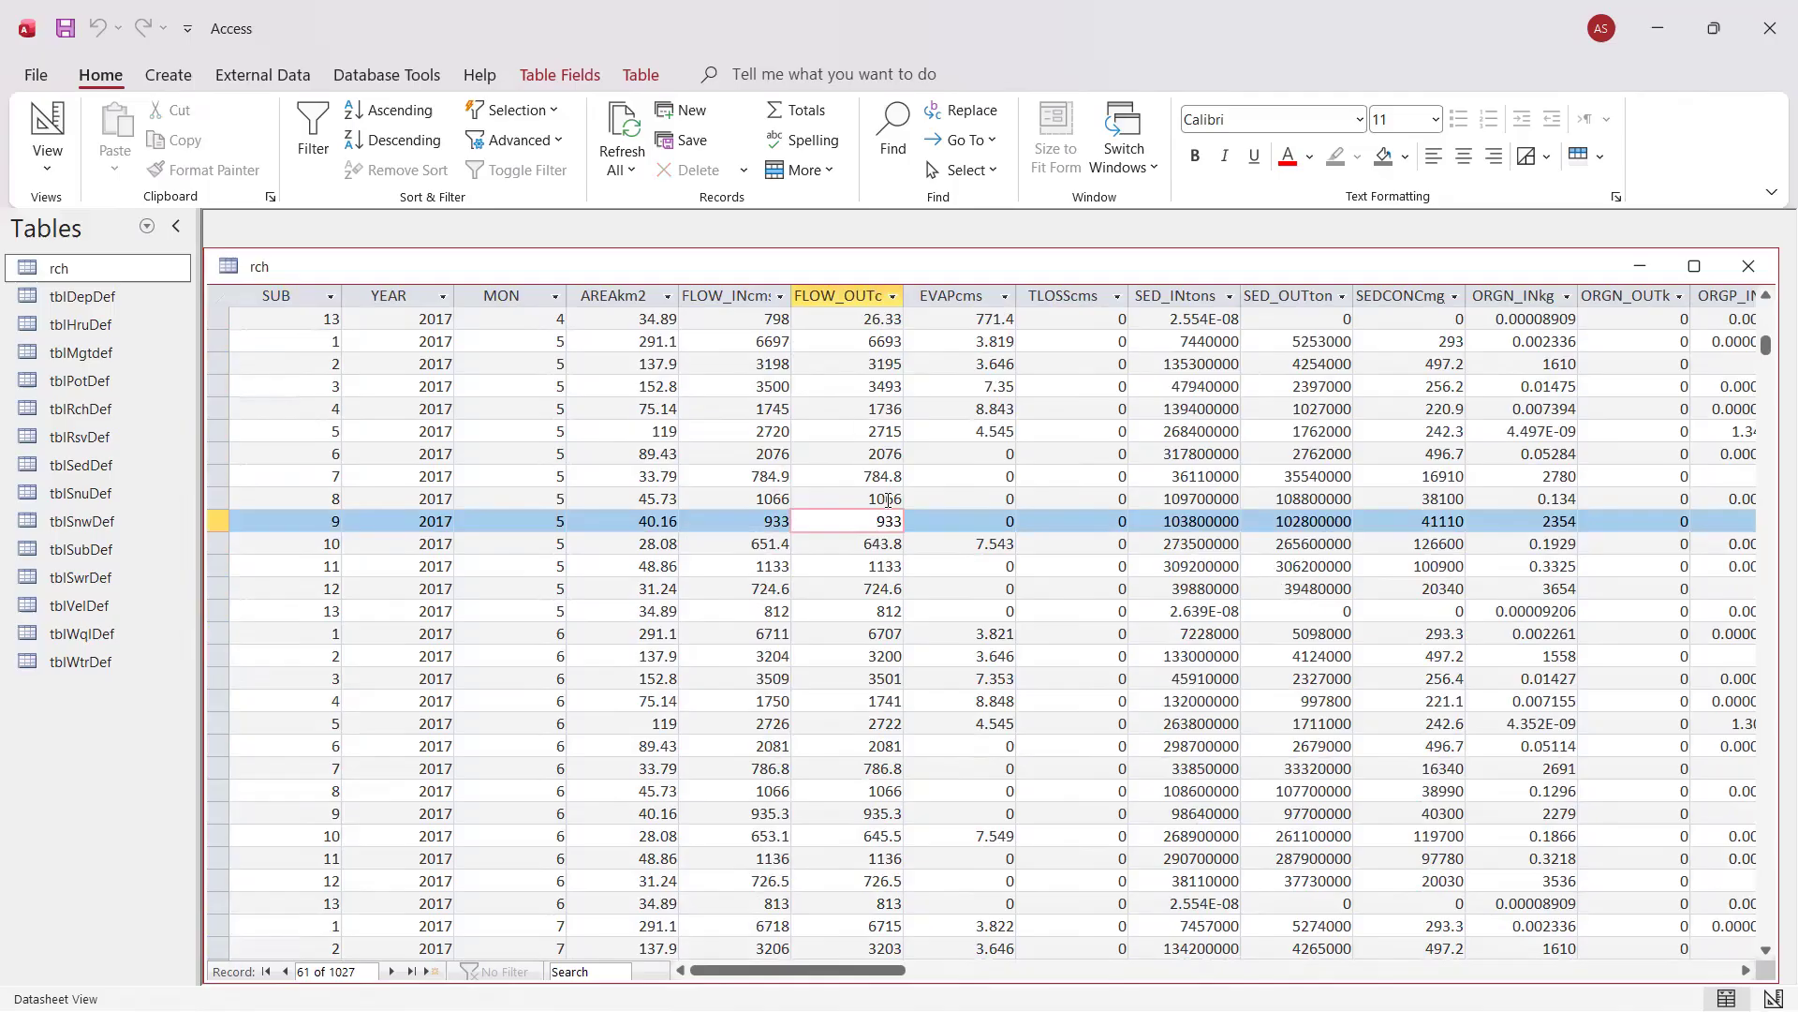
pyautogui.scroll(1, 865, 471)
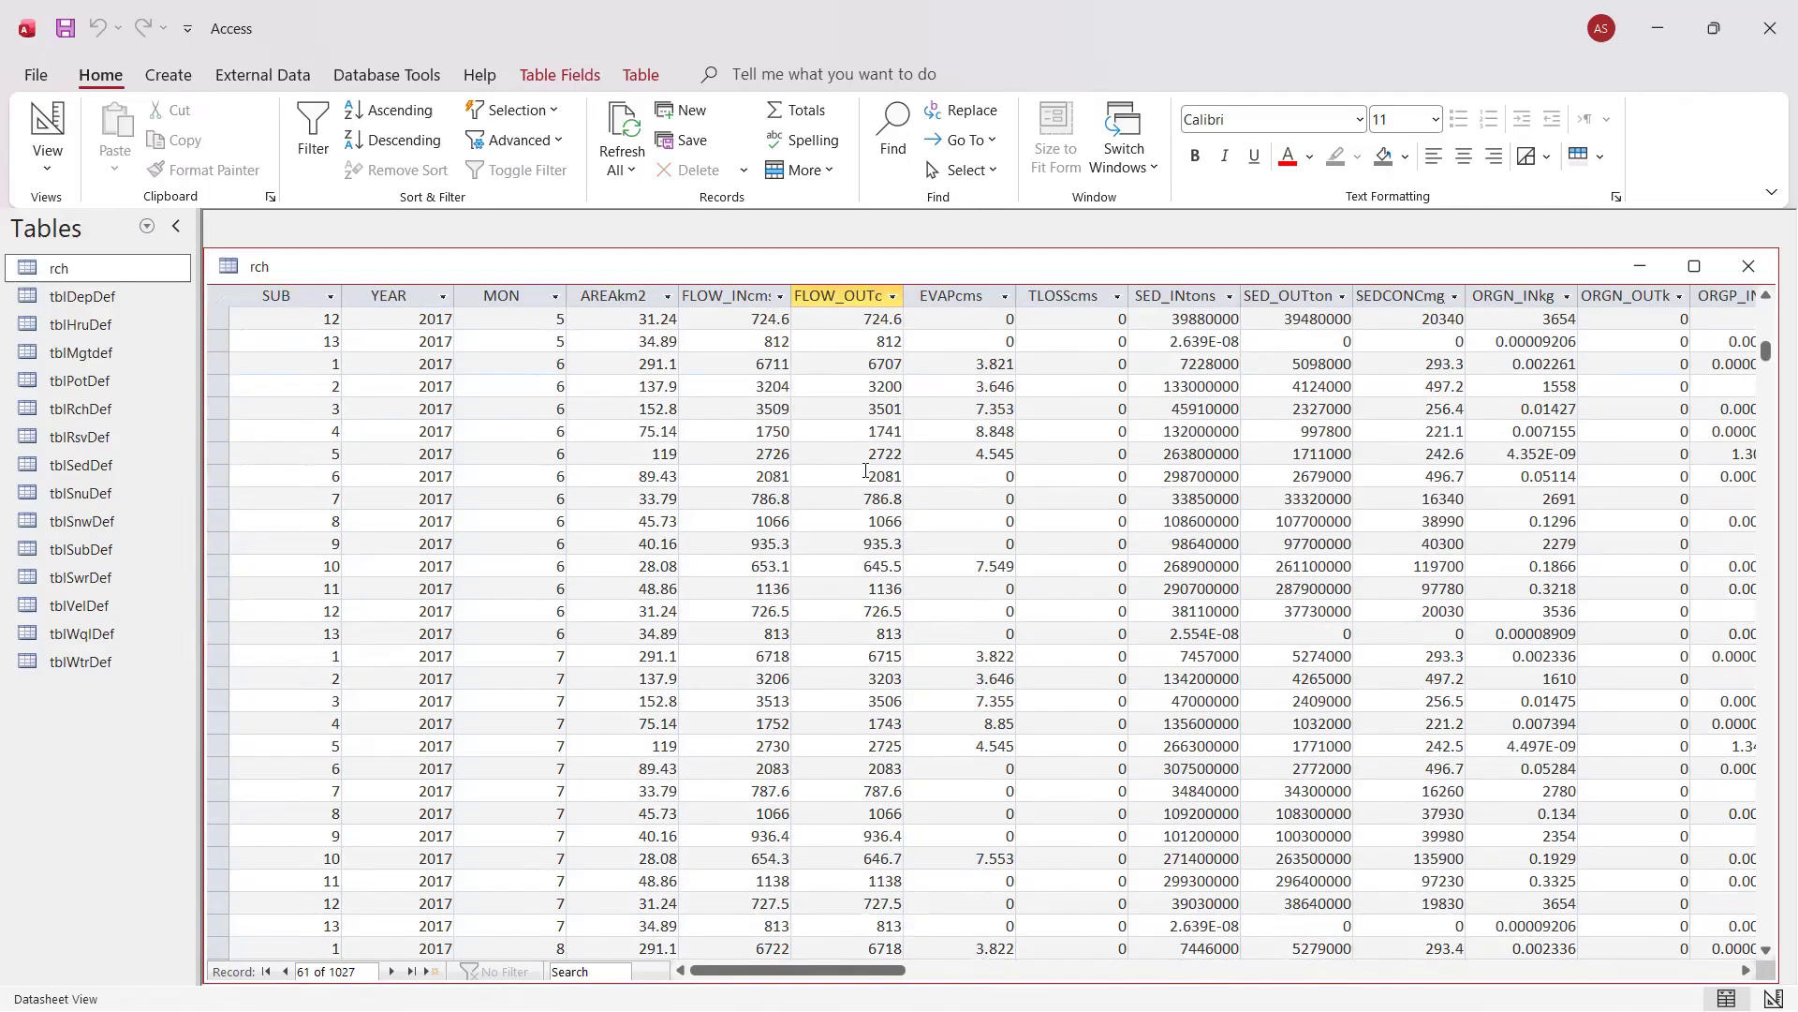
pyautogui.scroll(-9, 879, 450)
pyautogui.scroll(-12, 881, 451)
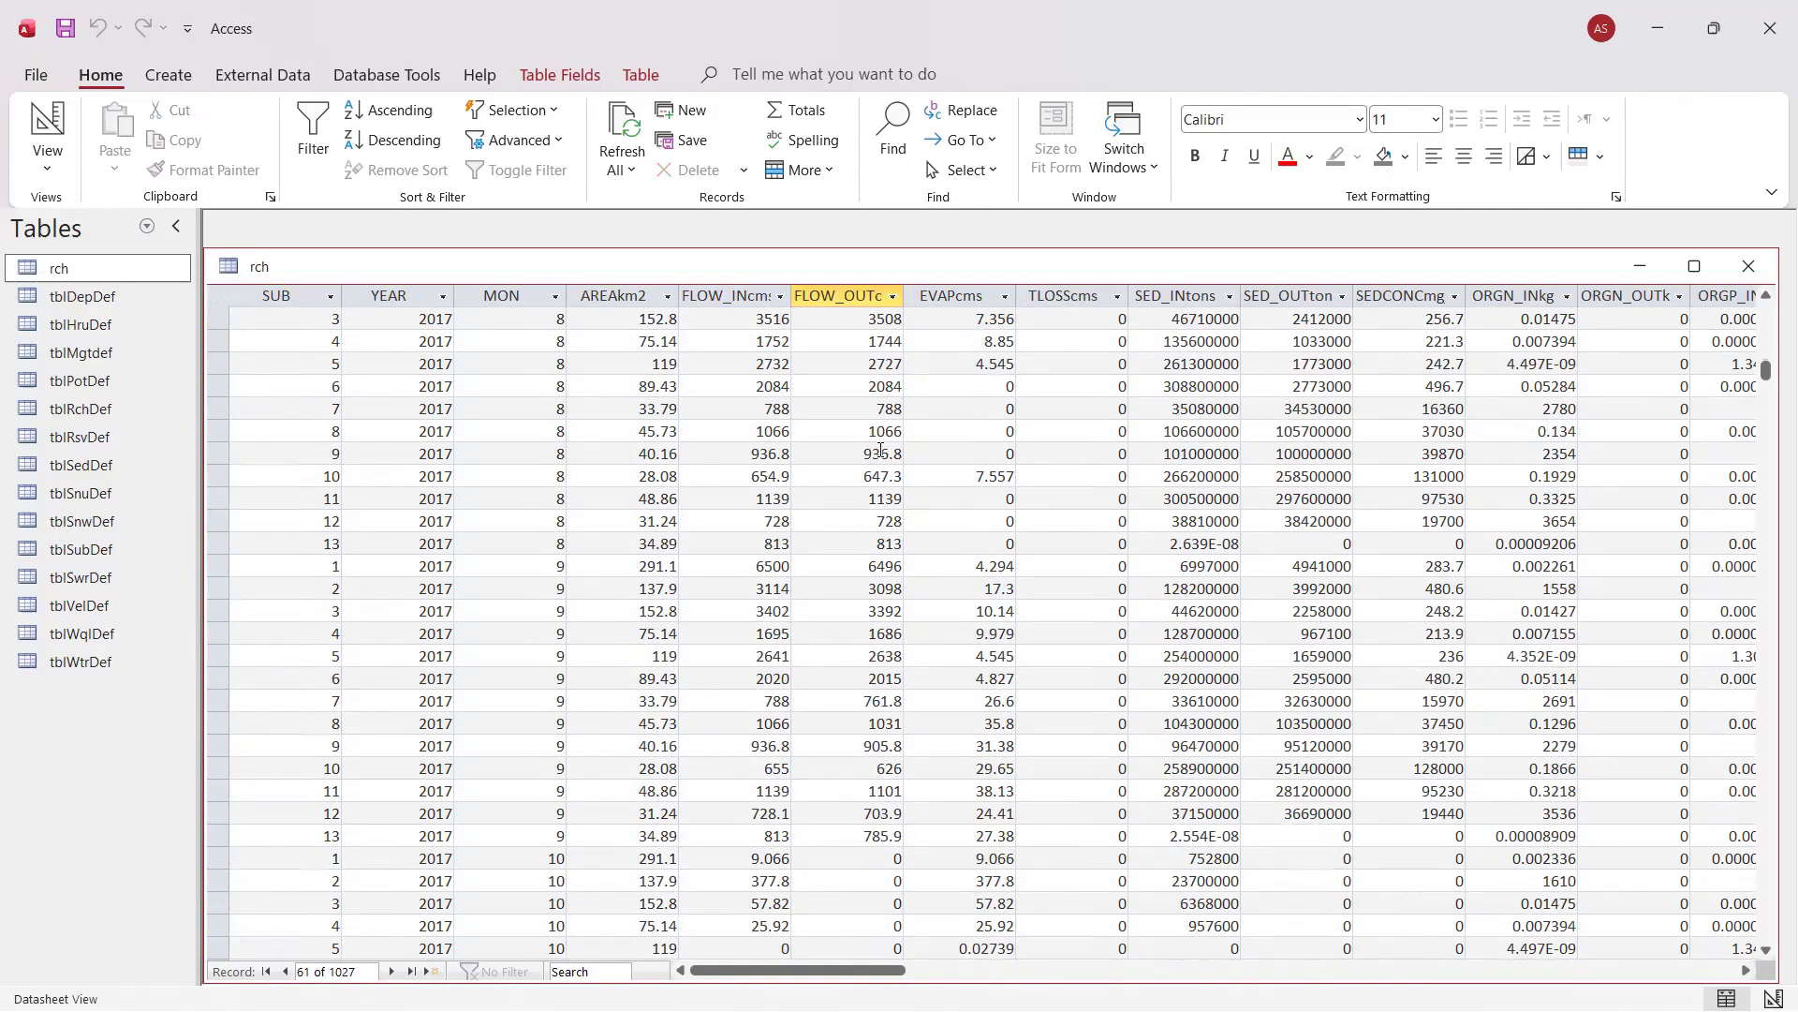
pyautogui.scroll(-20, 883, 448)
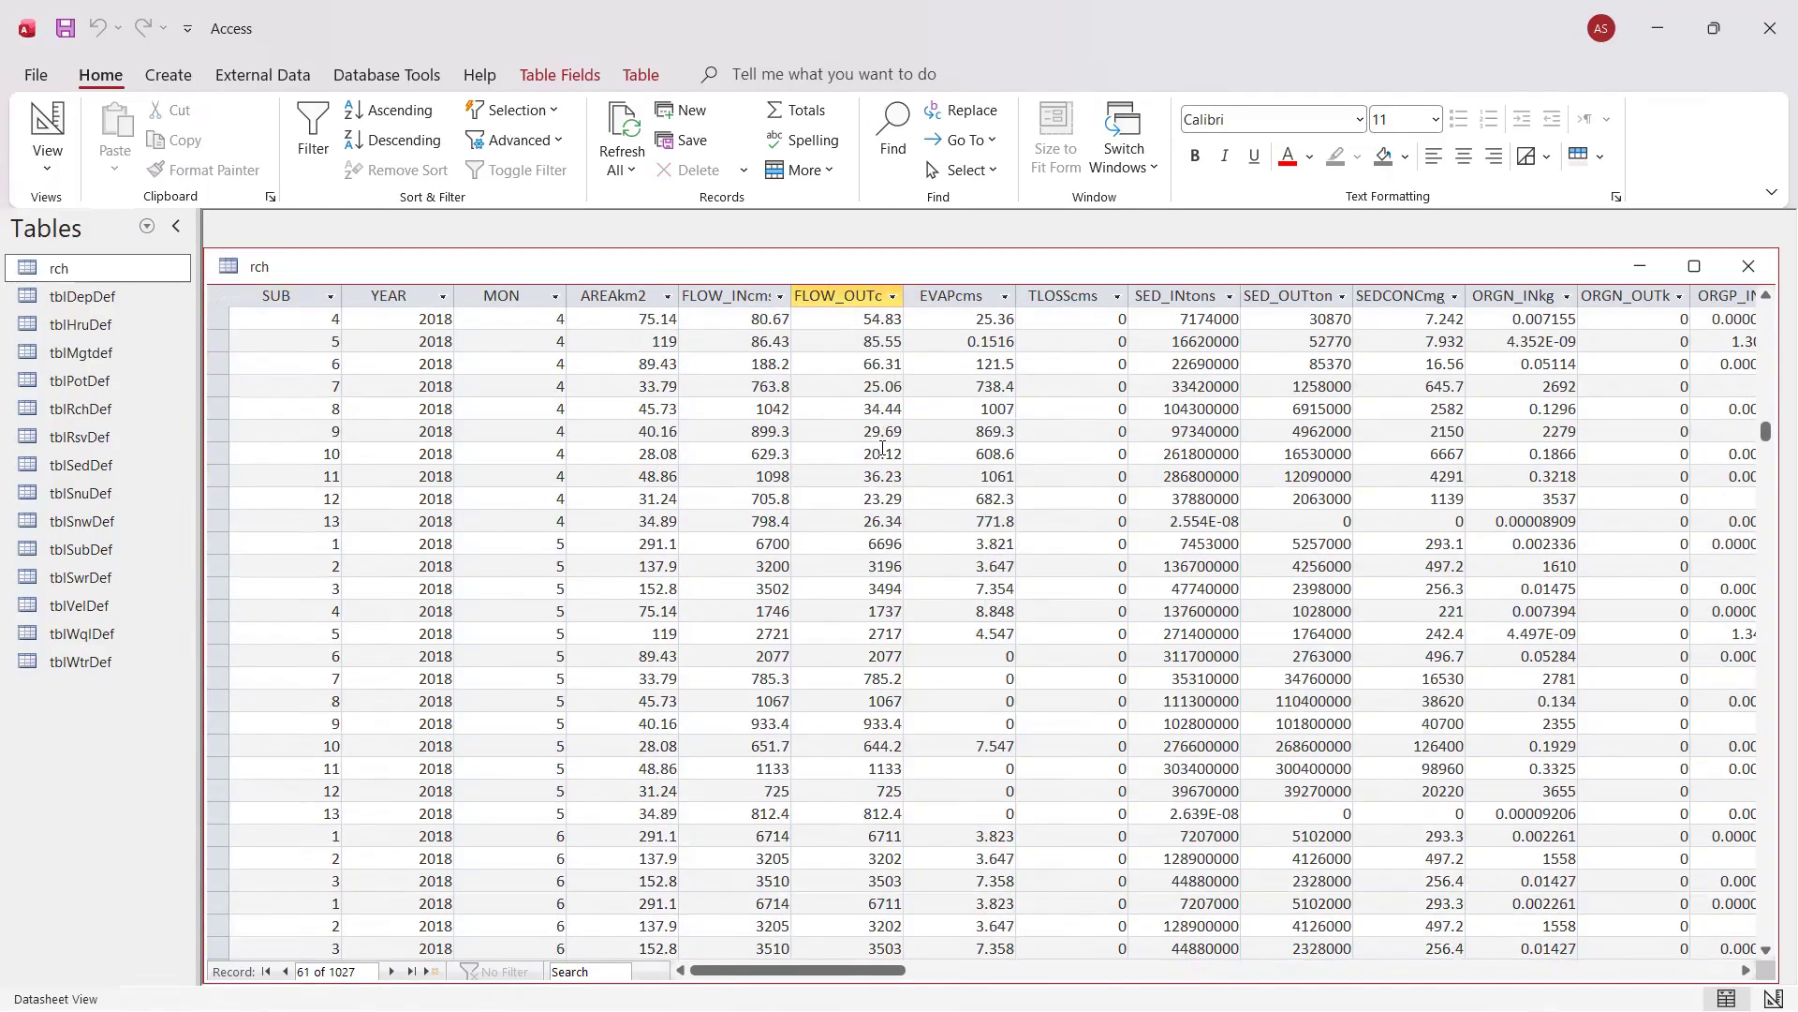
pyautogui.scroll(-20, 882, 448)
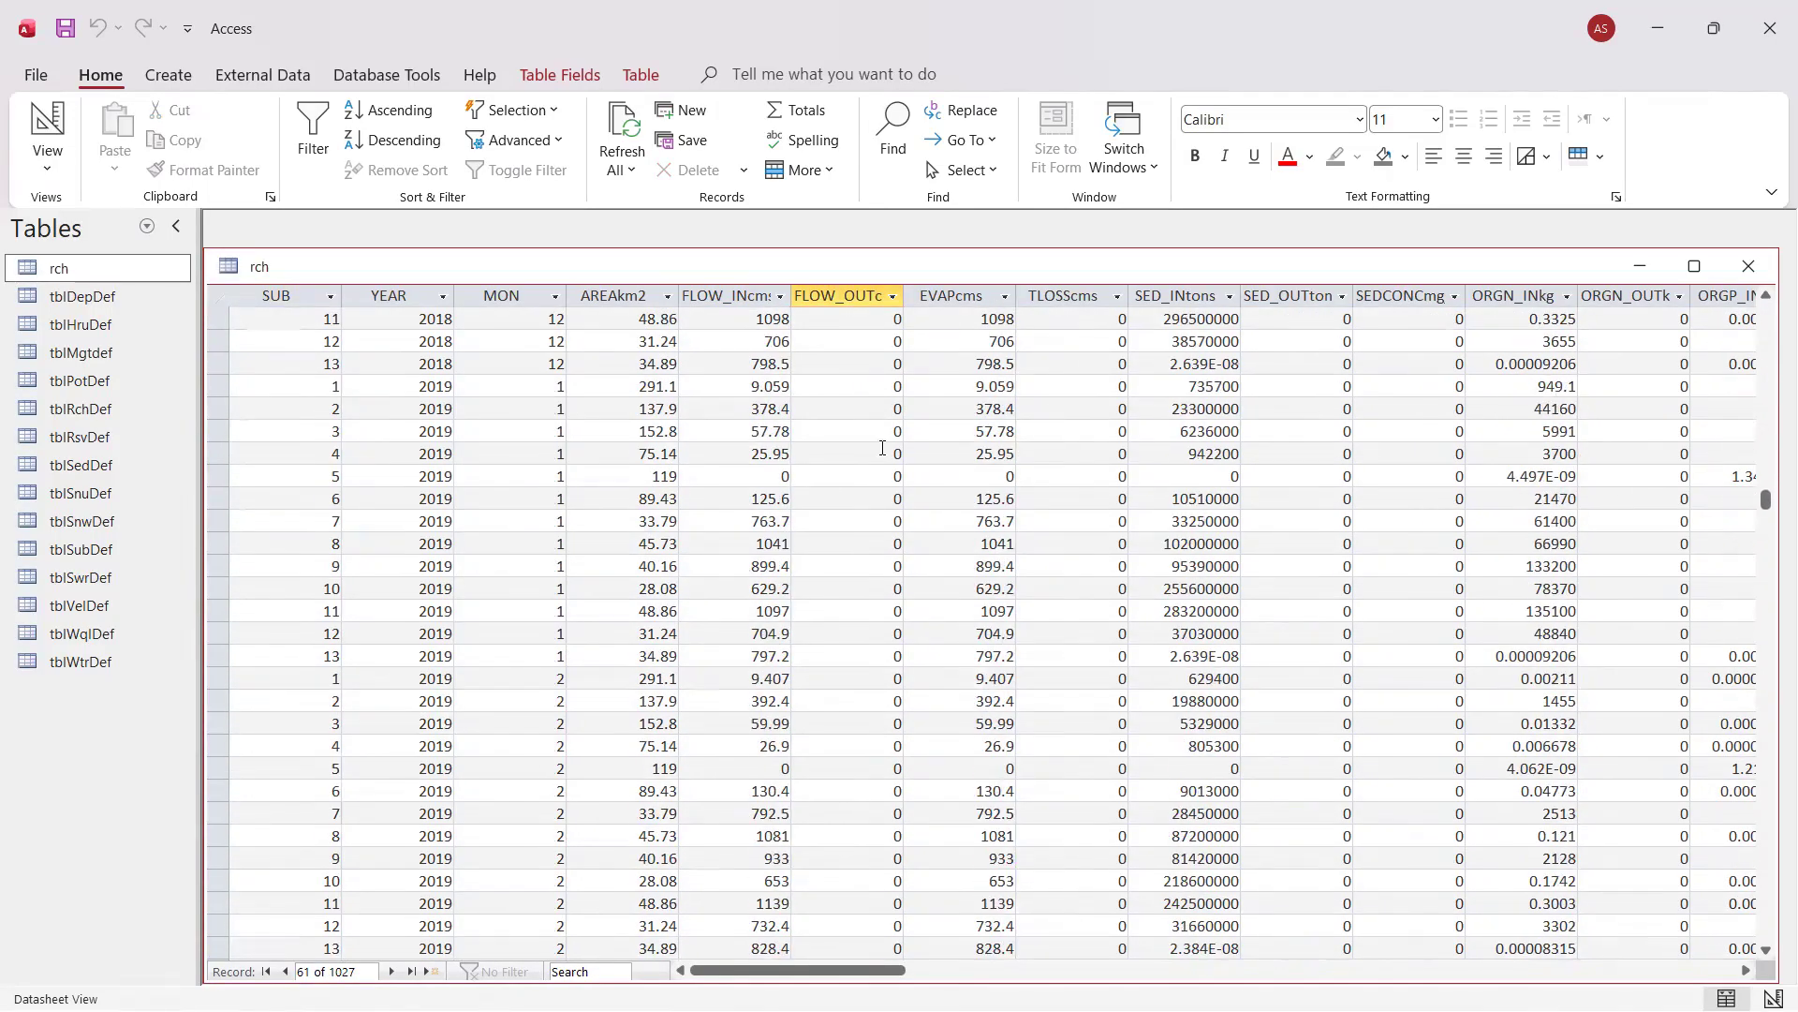
pyautogui.scroll(-20, 882, 448)
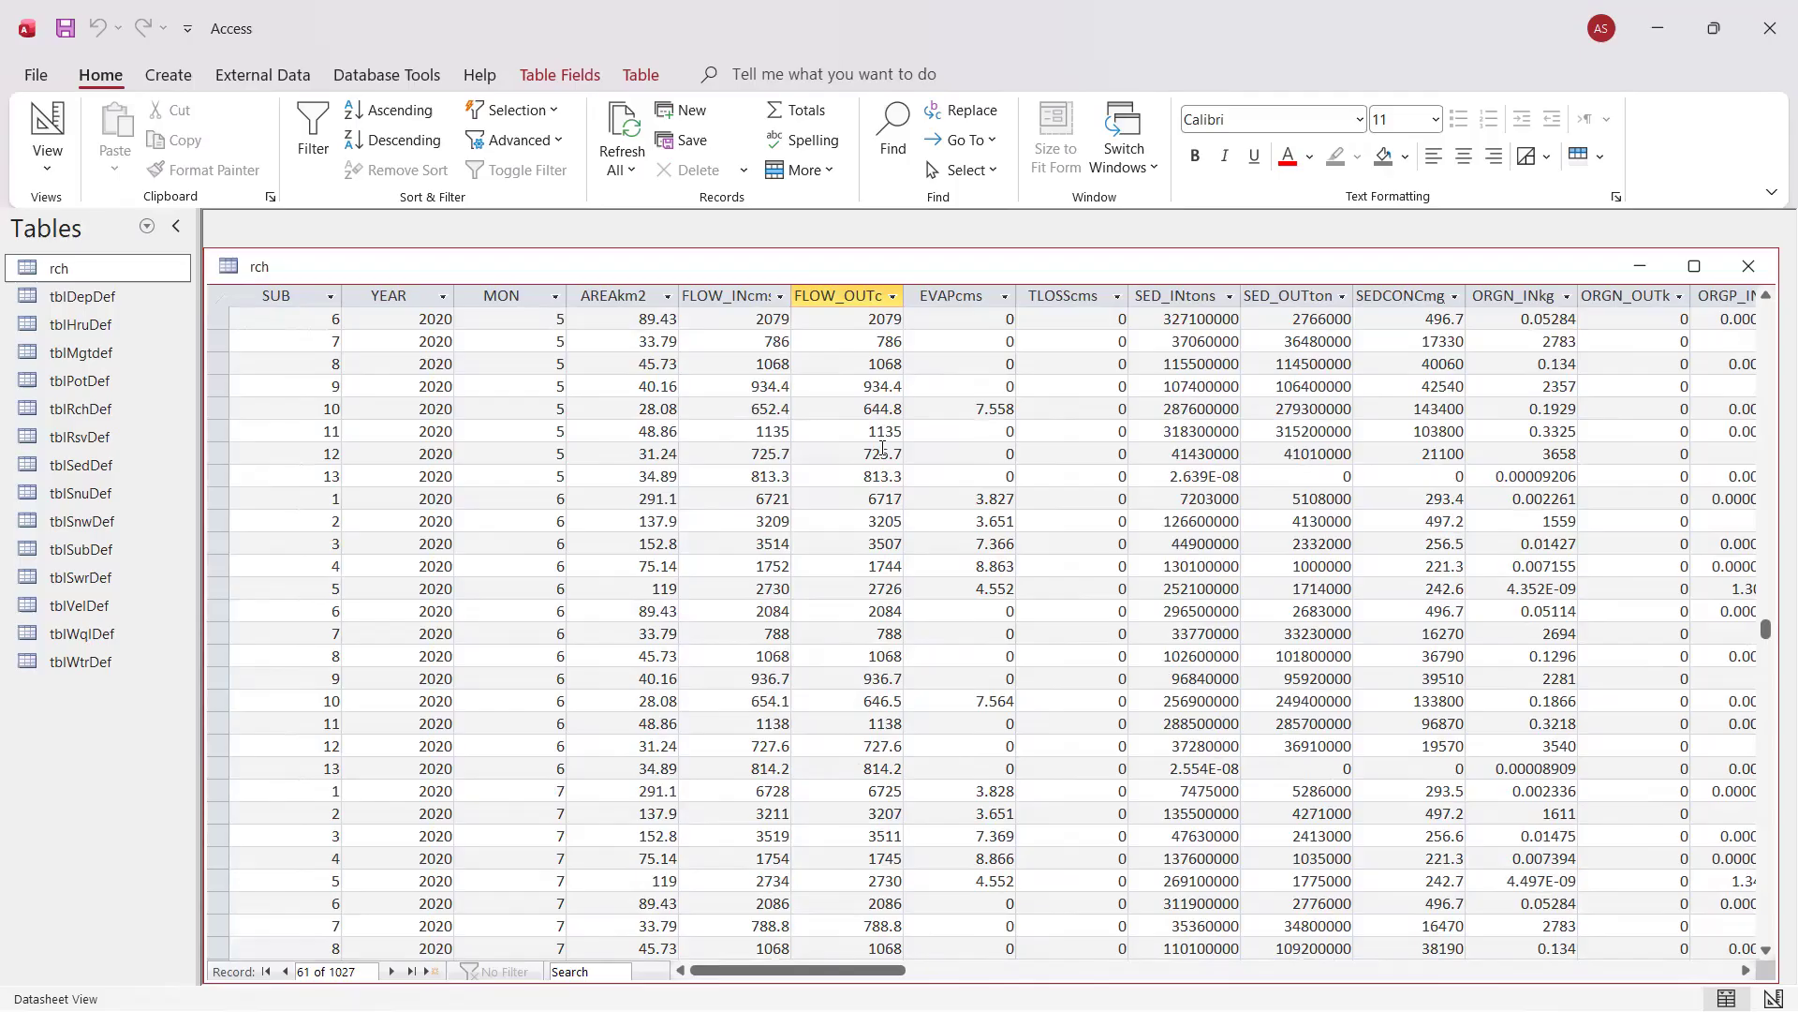
# Review the monthly flow records backwards from 2020 through 2019 and 2018 to the first record of 2017
pyautogui.scroll(20, 882, 448)
pyautogui.scroll(11, 805, 368)
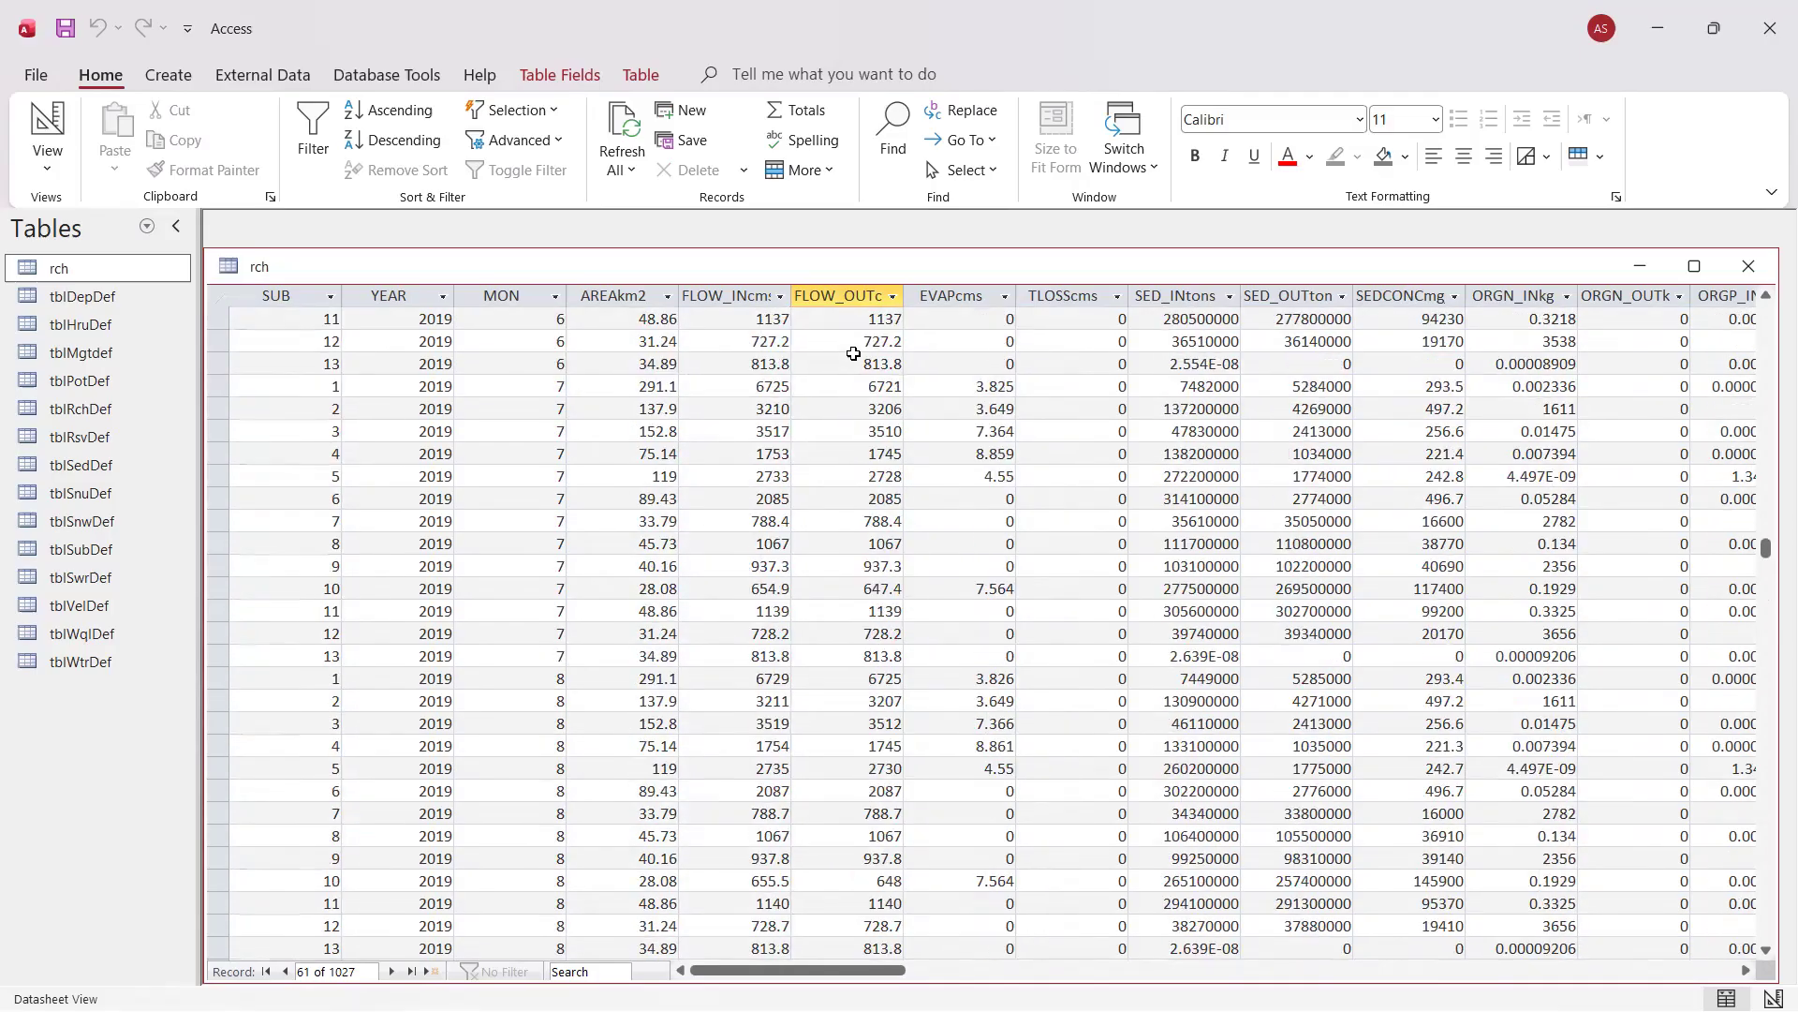
pyautogui.scroll(6, 853, 353)
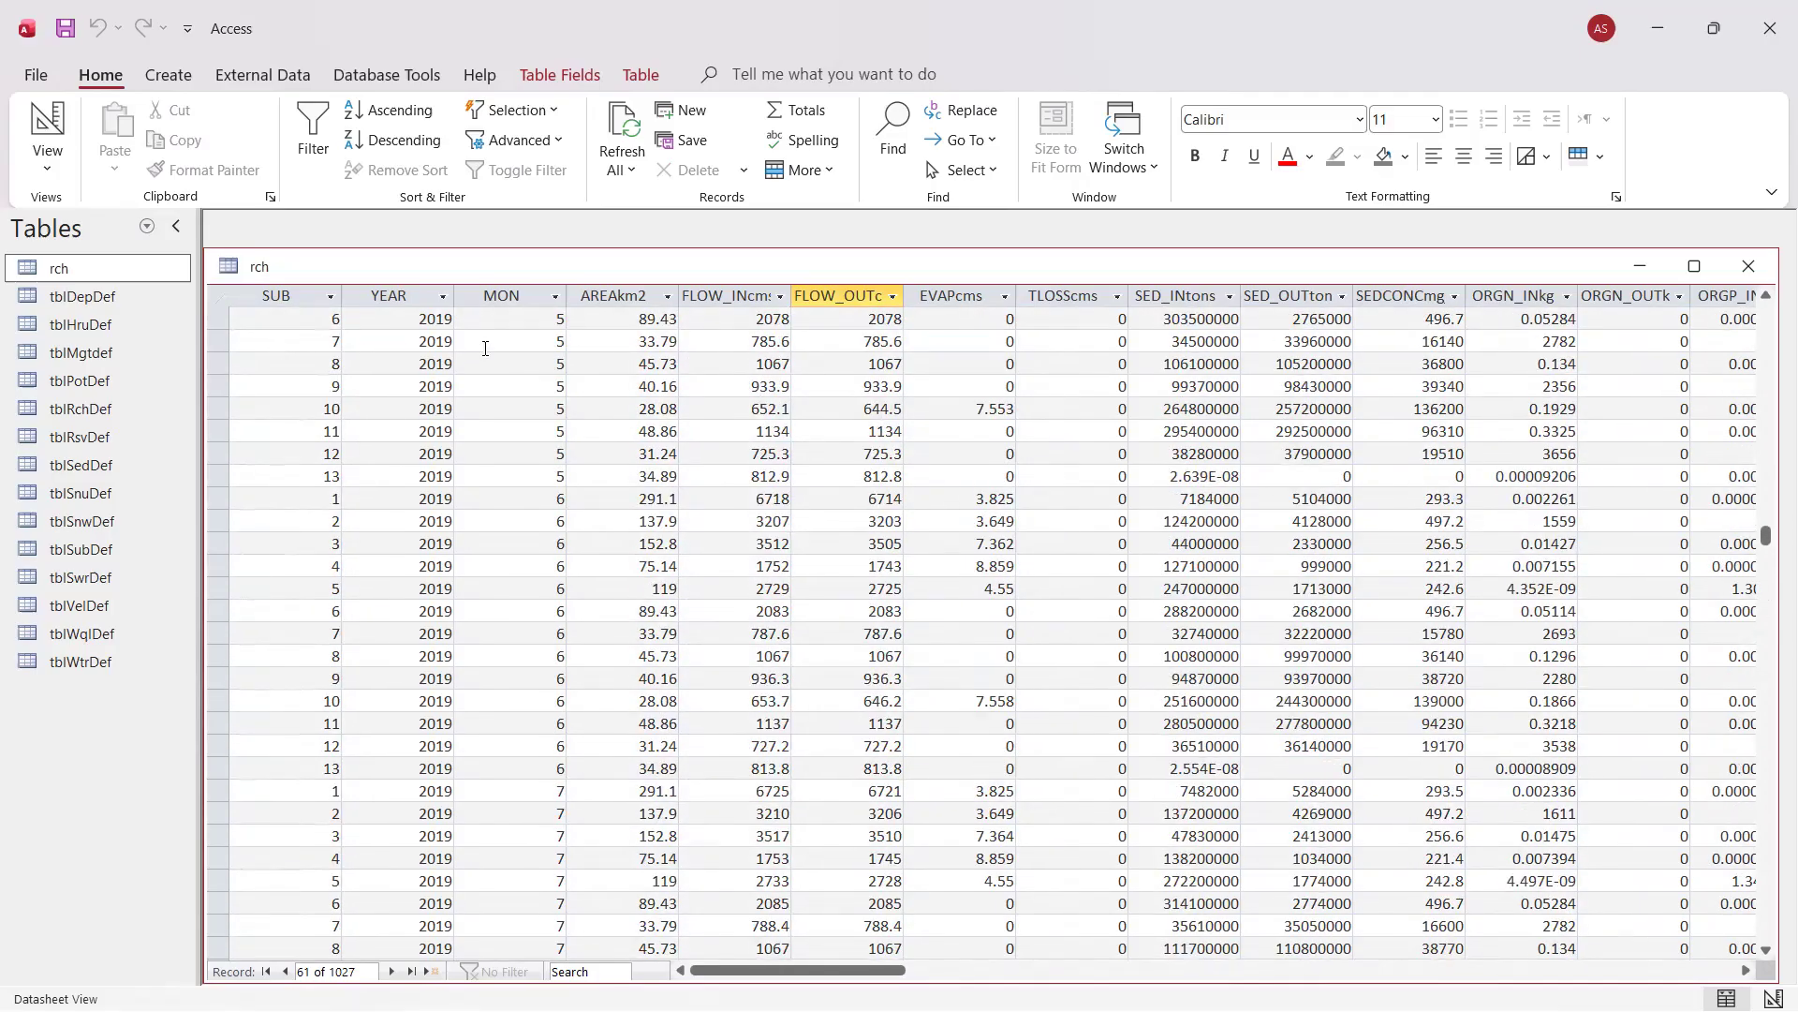
pyautogui.scroll(10, 502, 341)
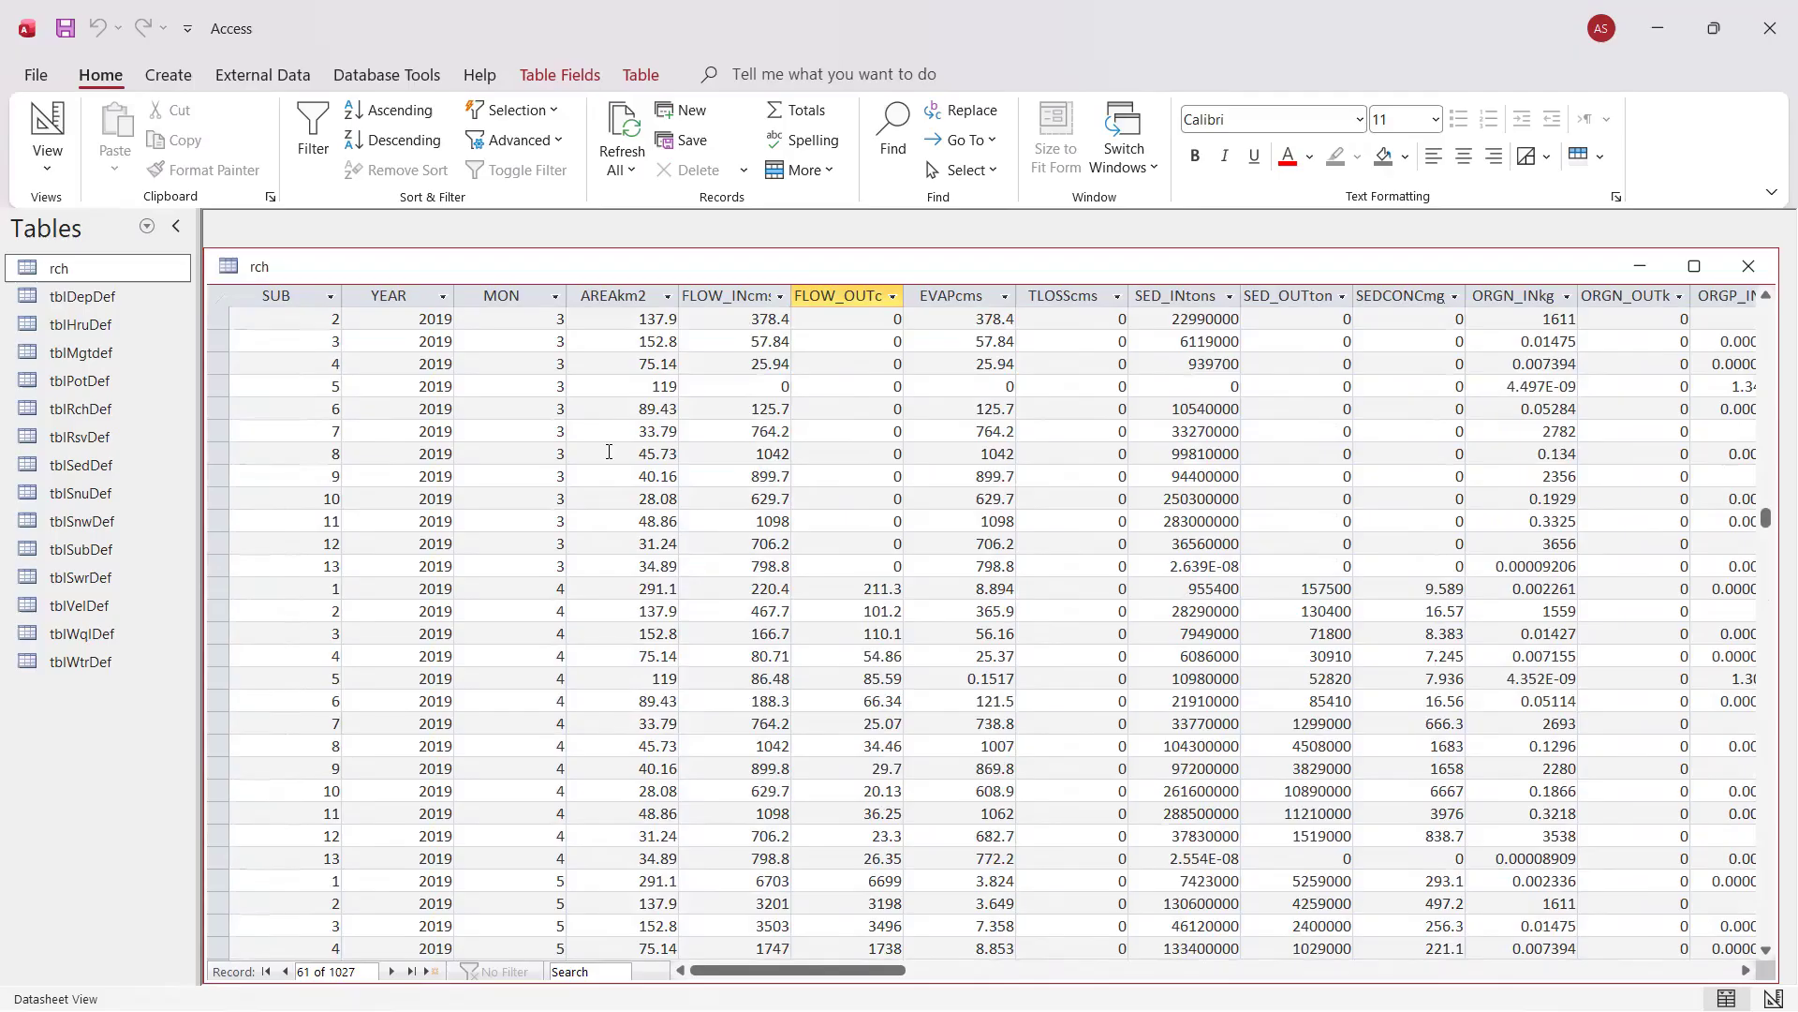
pyautogui.click(558, 432)
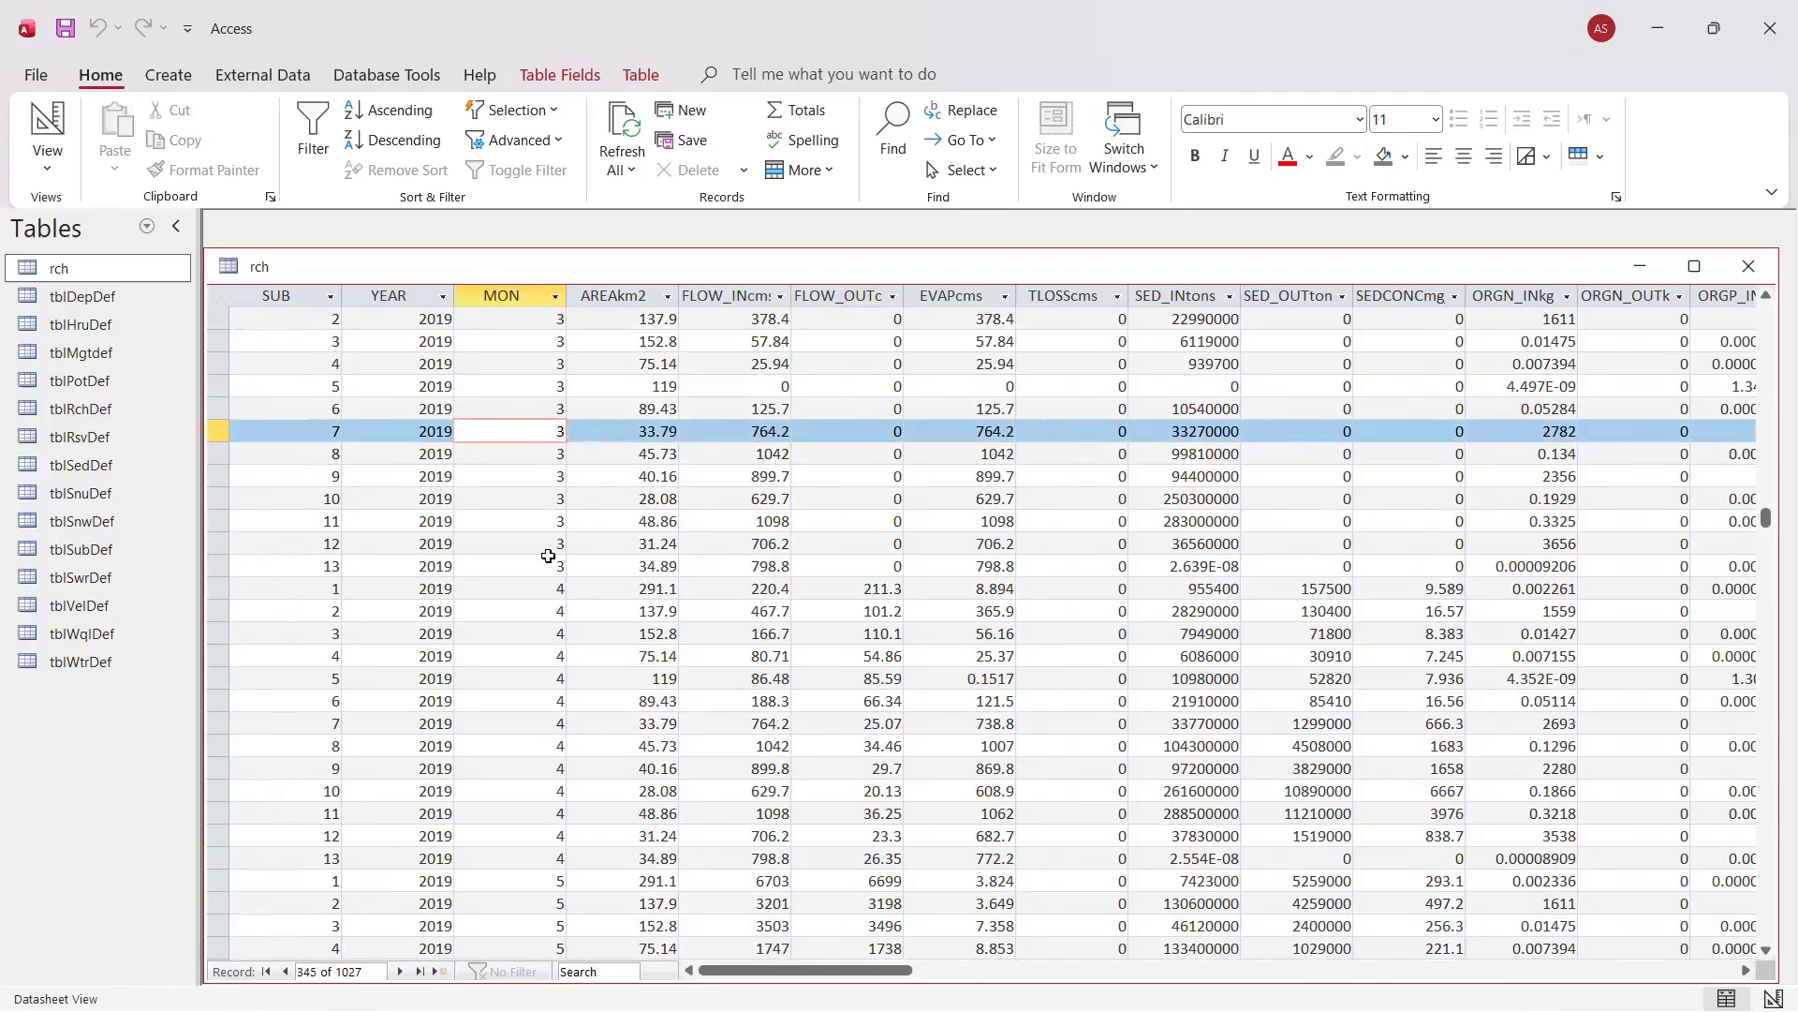
pyautogui.scroll(6, 551, 557)
pyautogui.scroll(10, 555, 403)
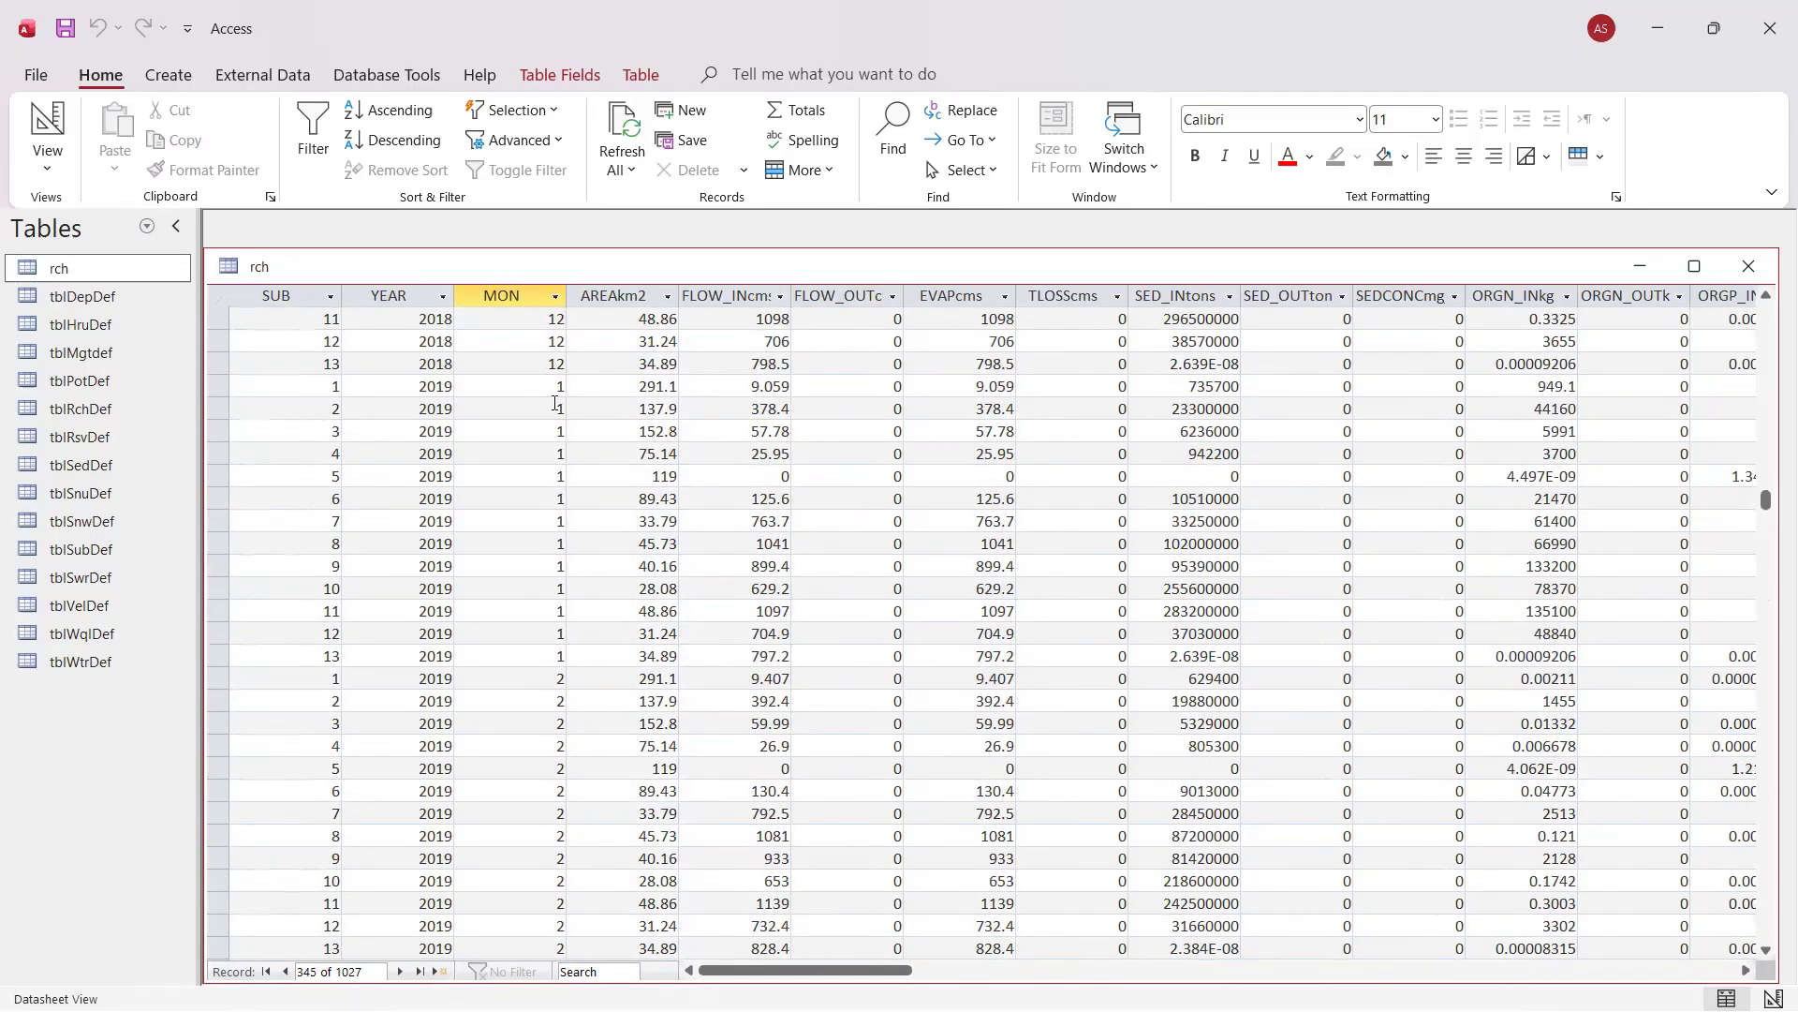
pyautogui.scroll(20, 554, 402)
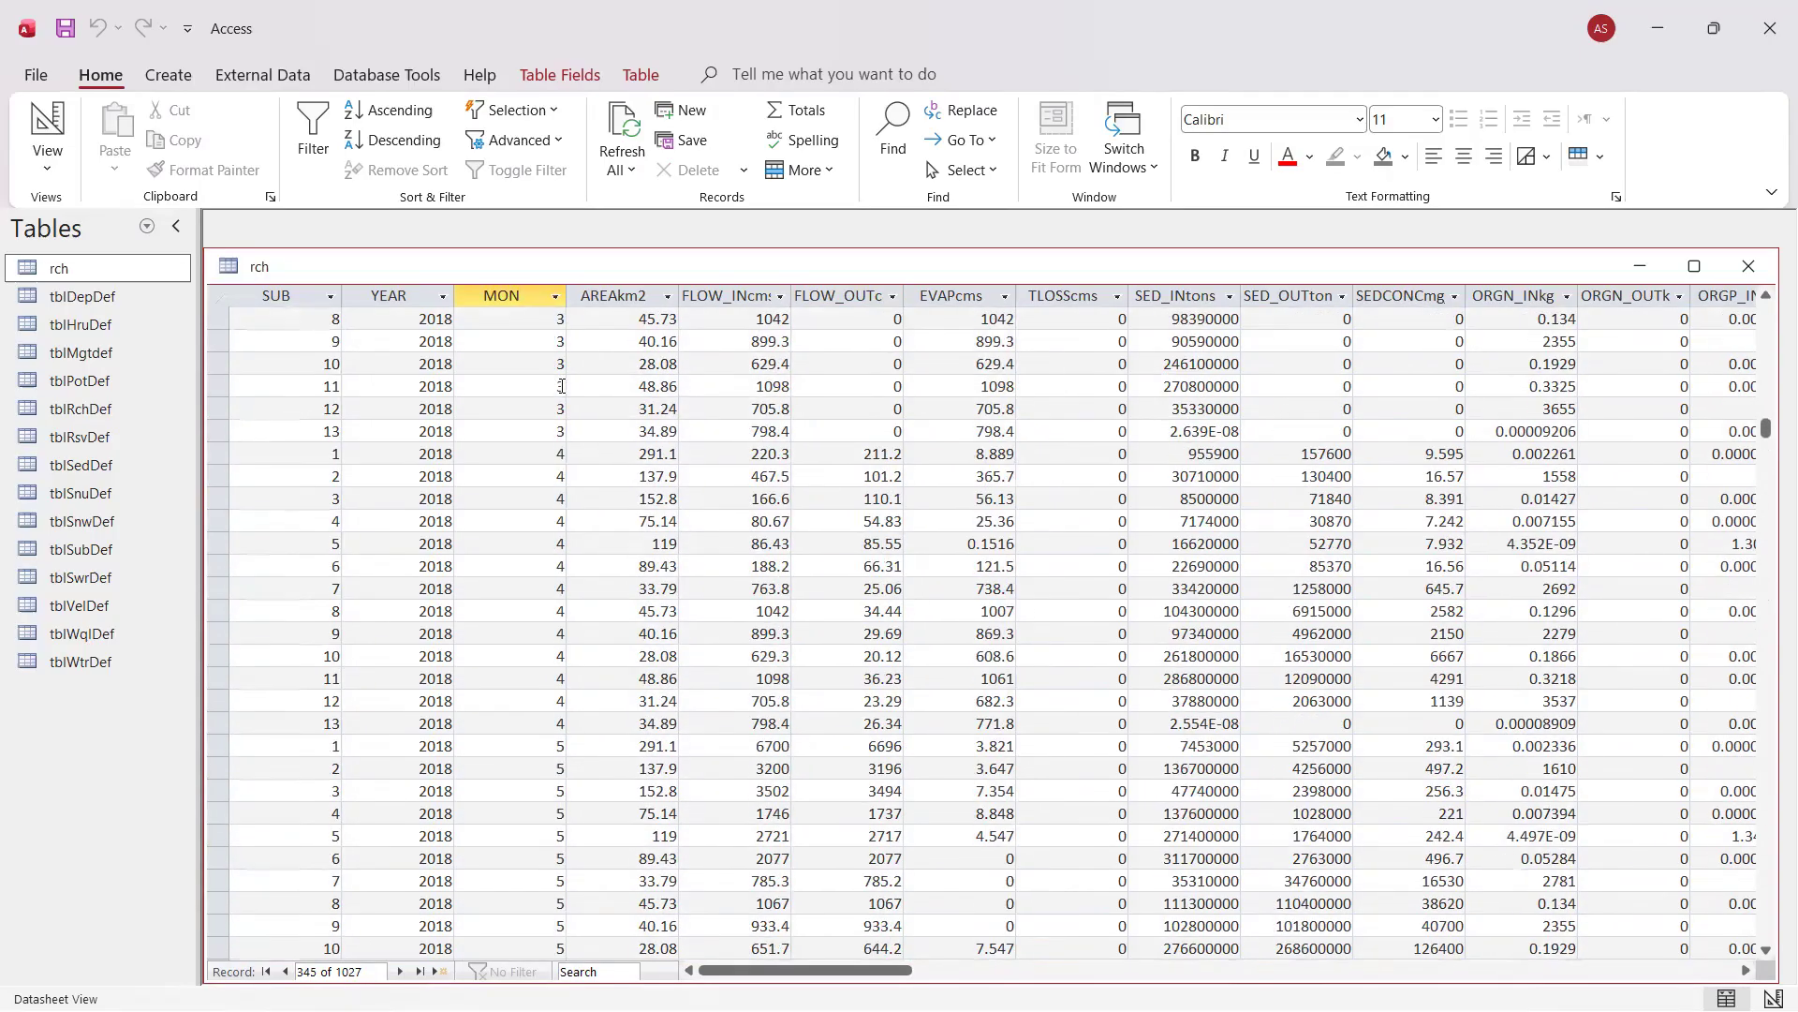
pyautogui.scroll(15, 562, 386)
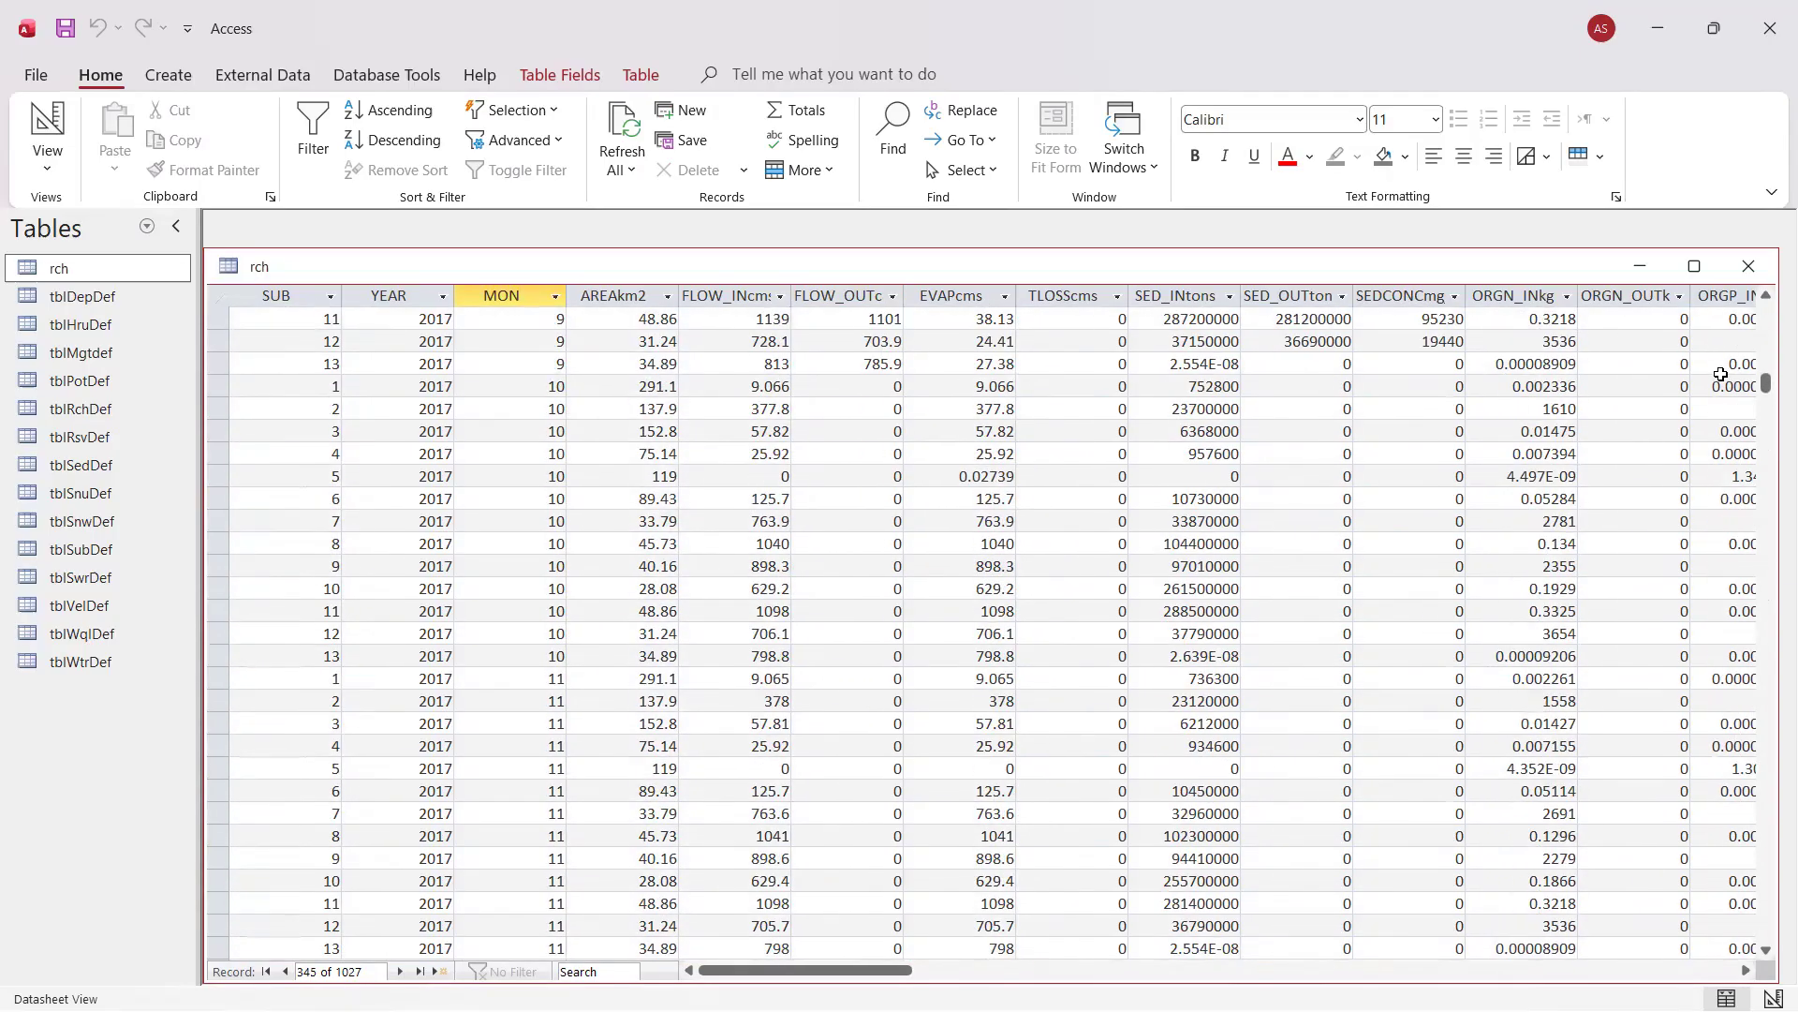
pyautogui.moveTo(1766, 386); pyautogui.dragTo(1766, 313)
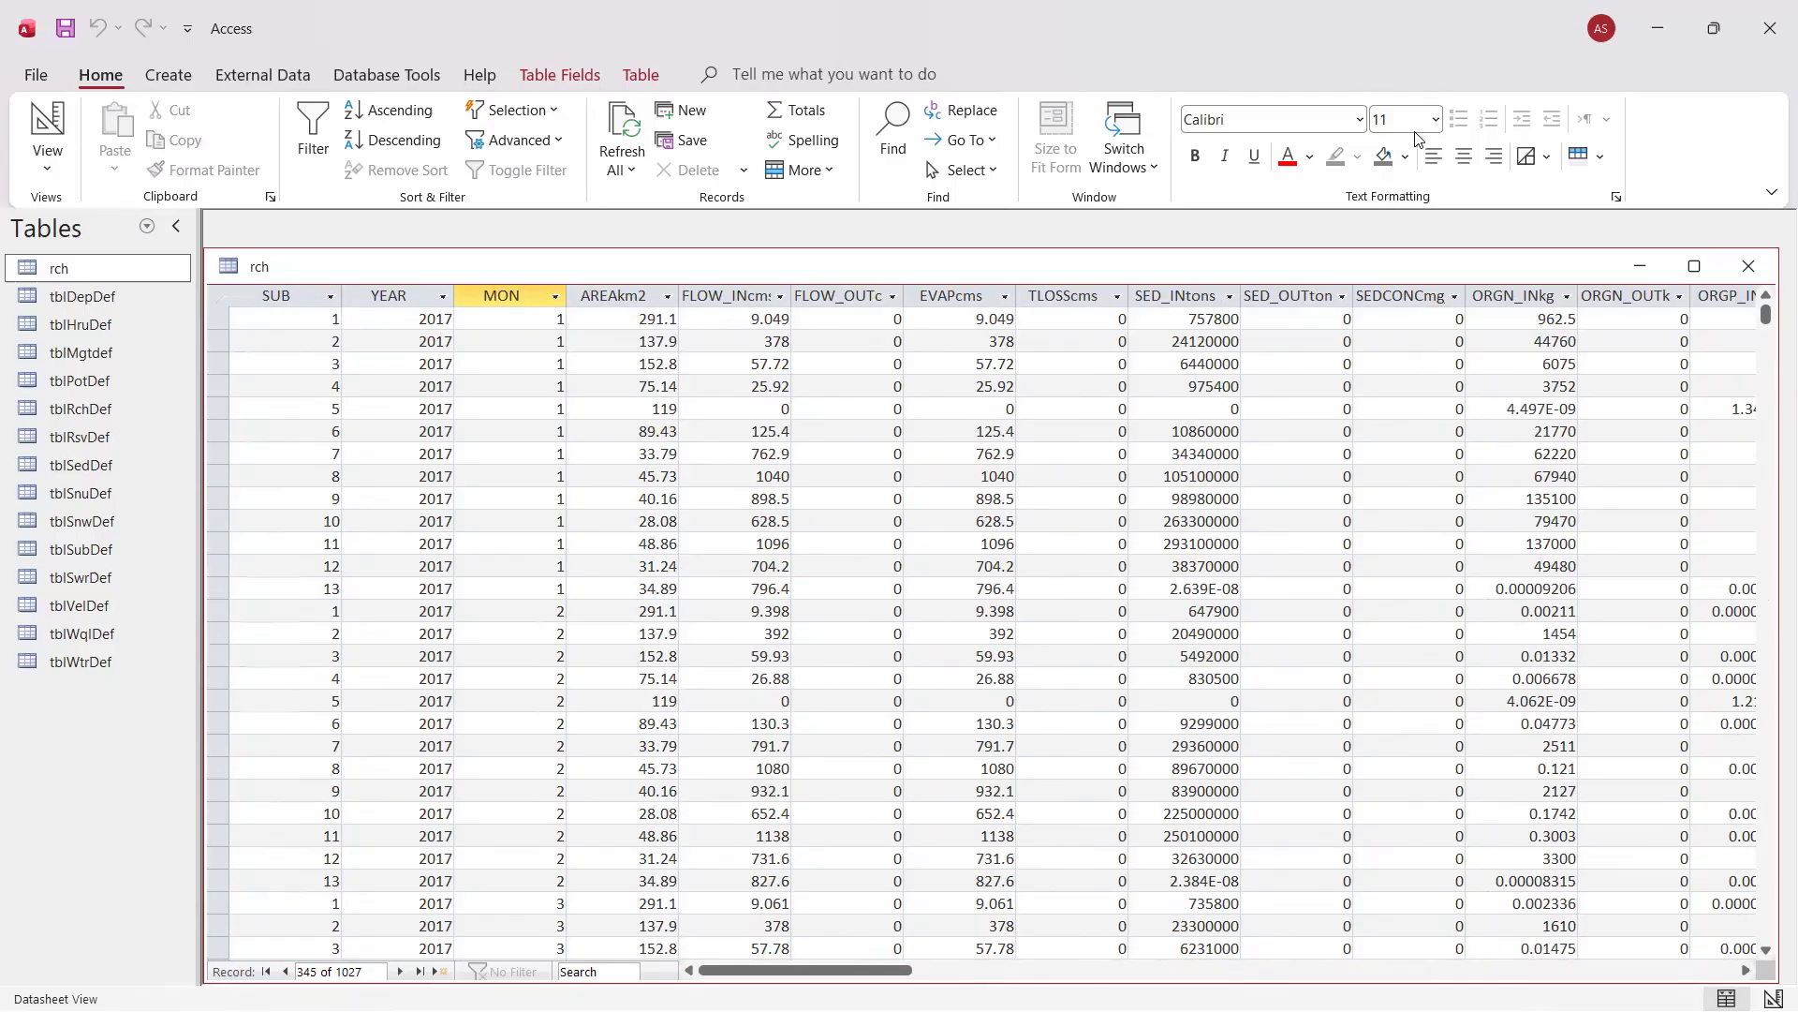
# Check how the 13 subbasins repeat each month, comparing subbasin 1's FLOW_OUT for months 1, 2 and 4 of 2017
pyautogui.click(333, 588)
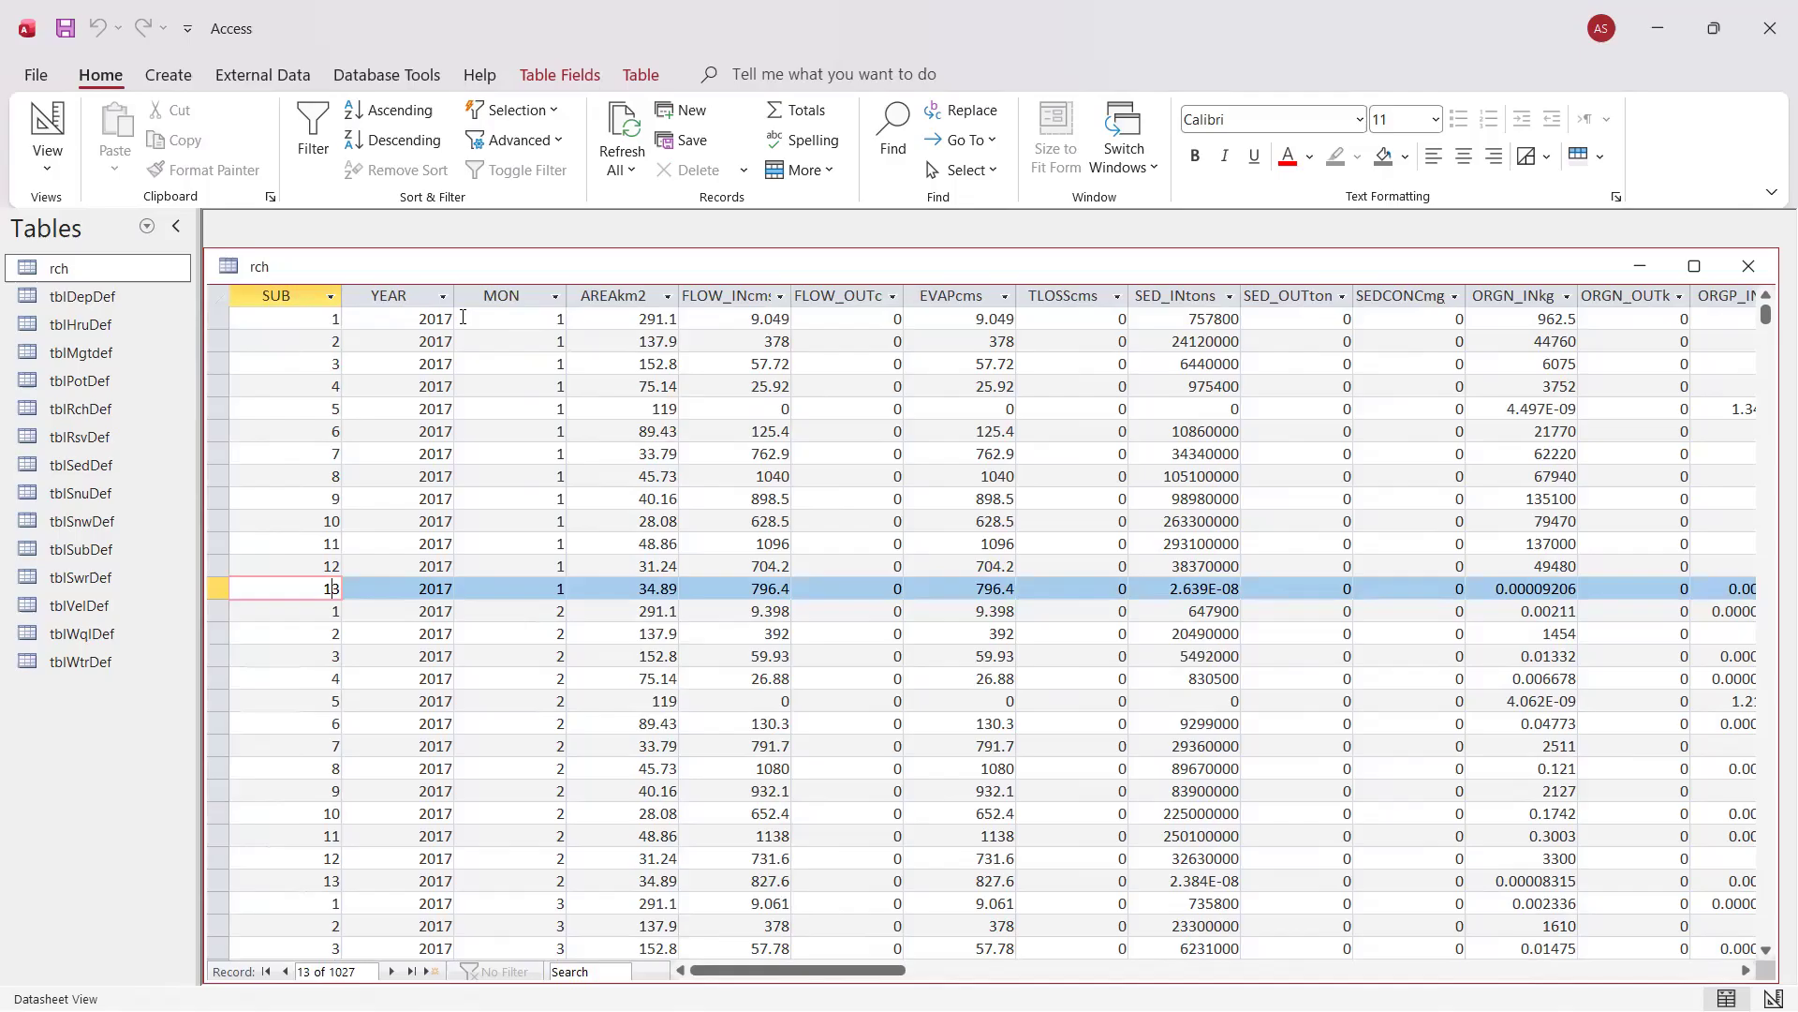
pyautogui.click(858, 322)
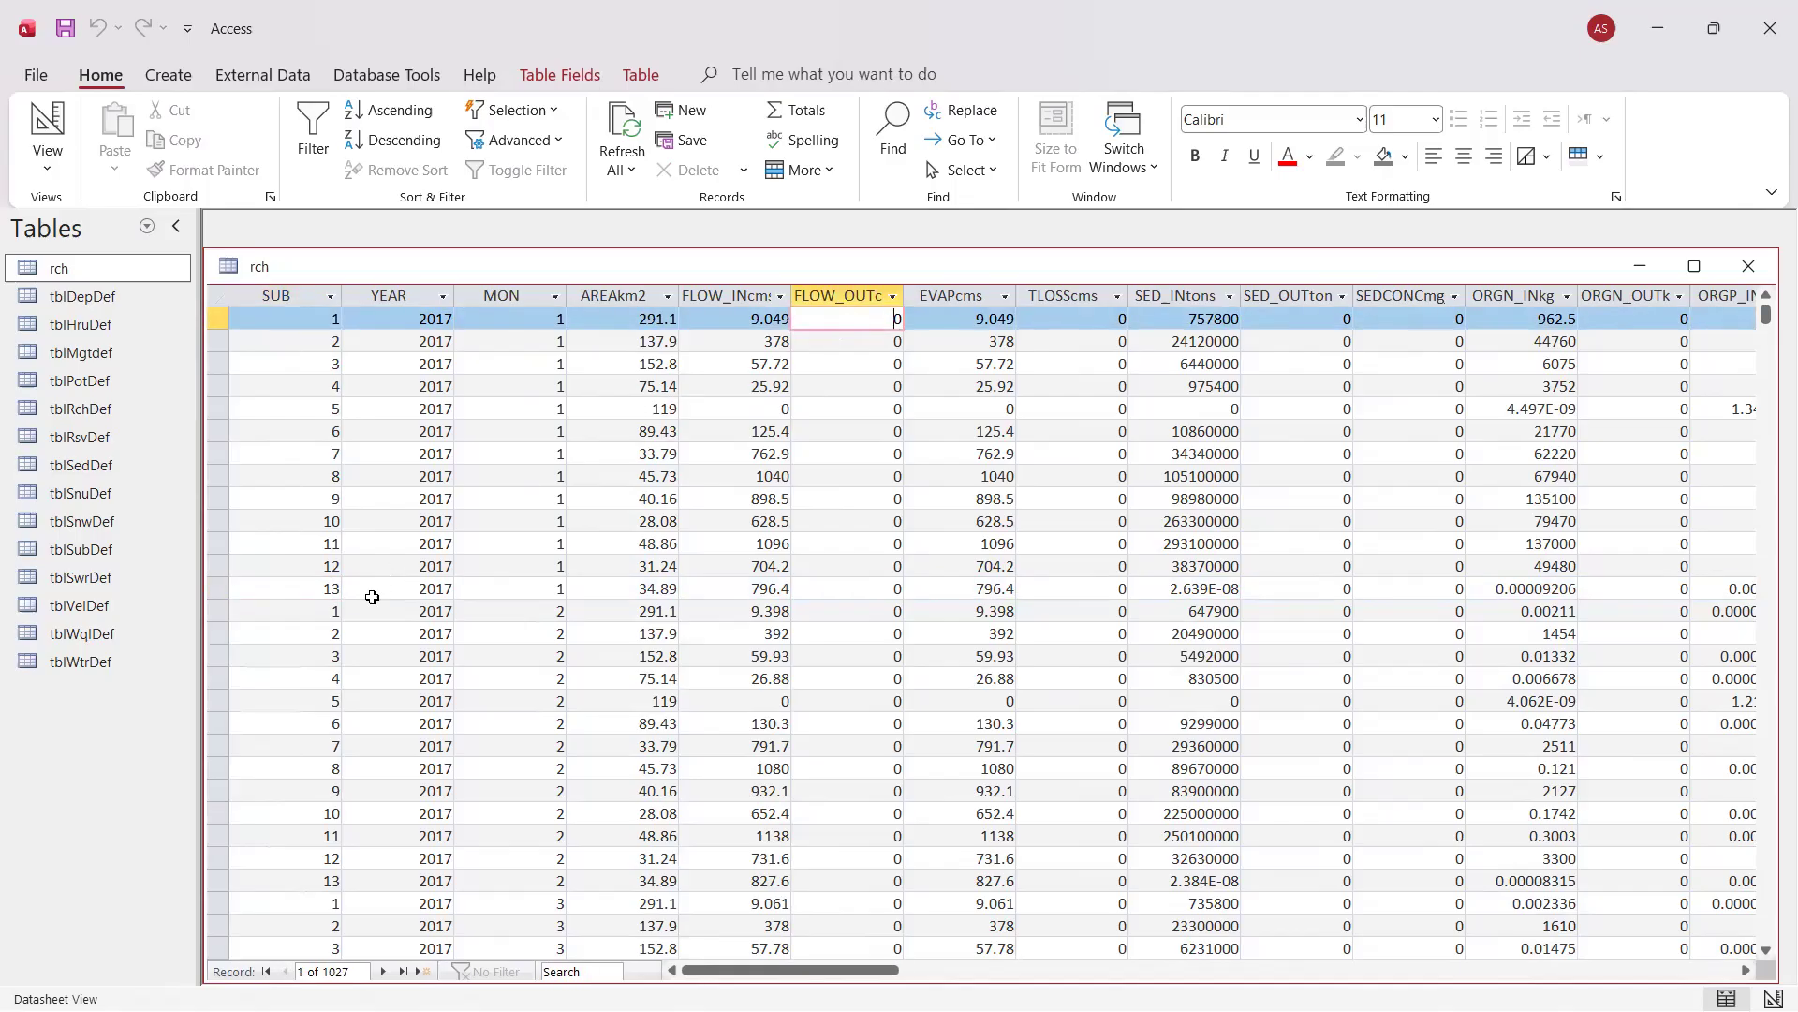
pyautogui.click(457, 611)
pyautogui.click(811, 618)
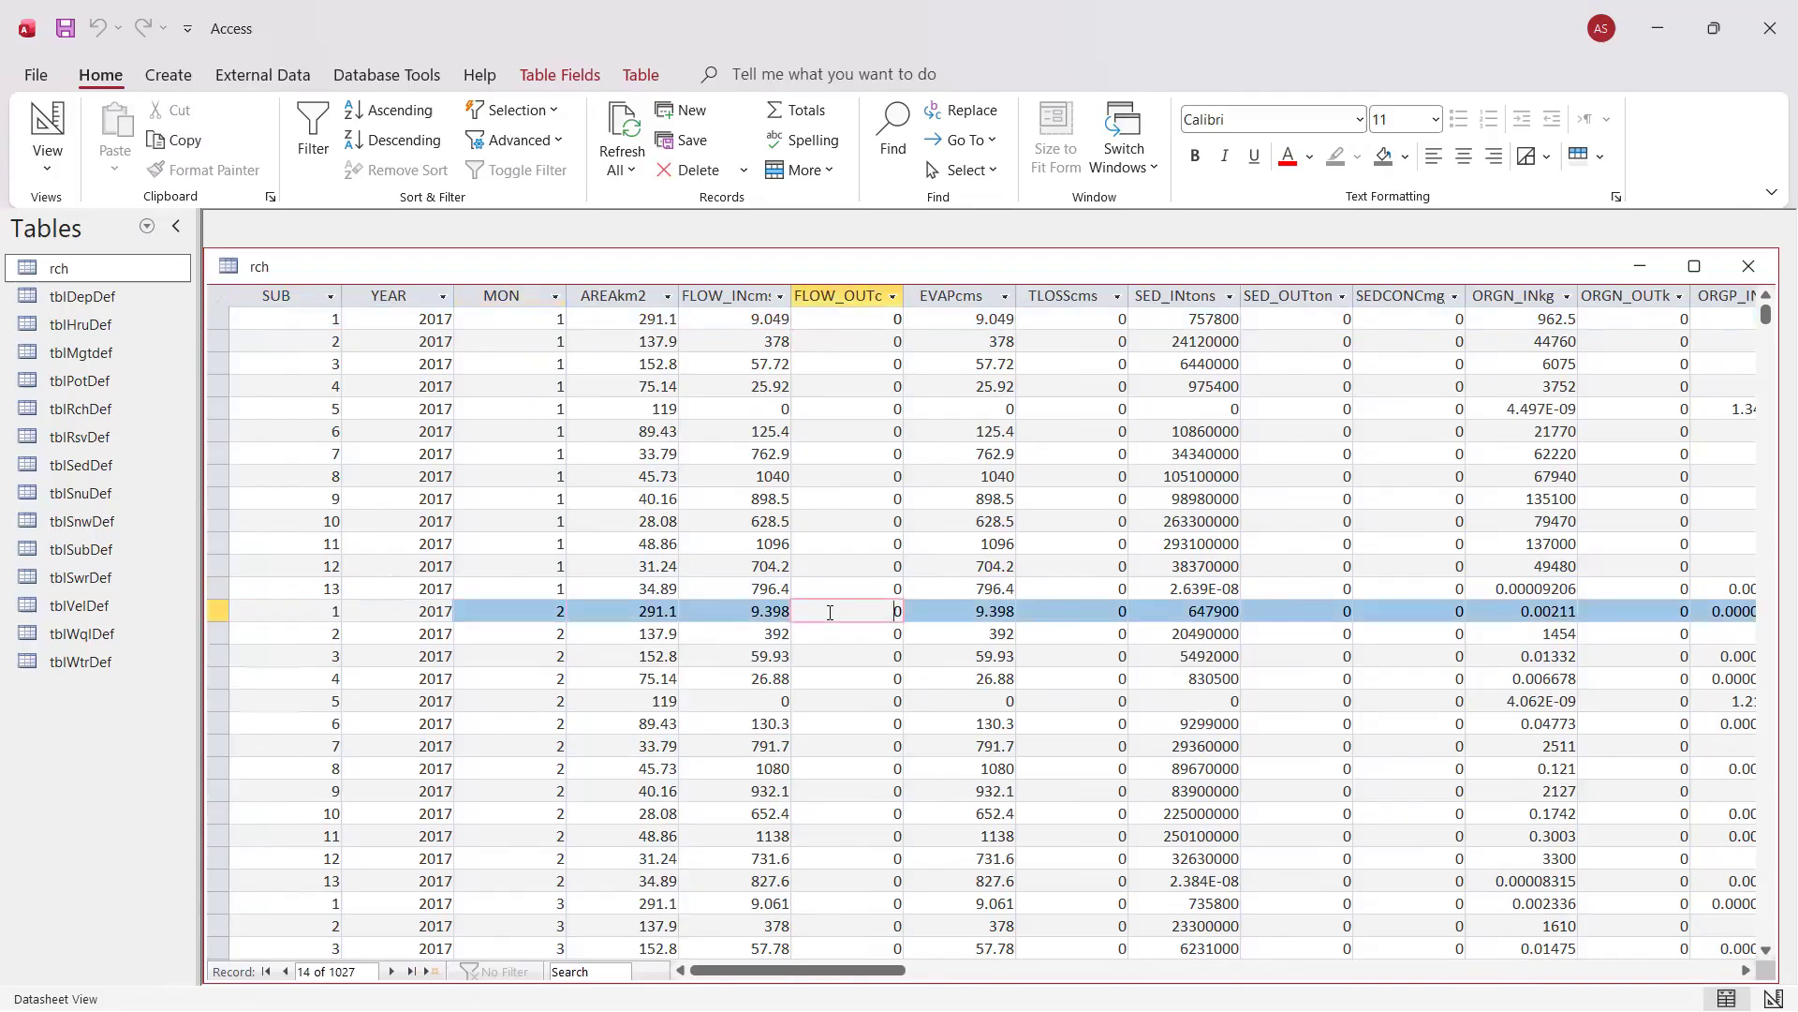
pyautogui.scroll(-7, 824, 615)
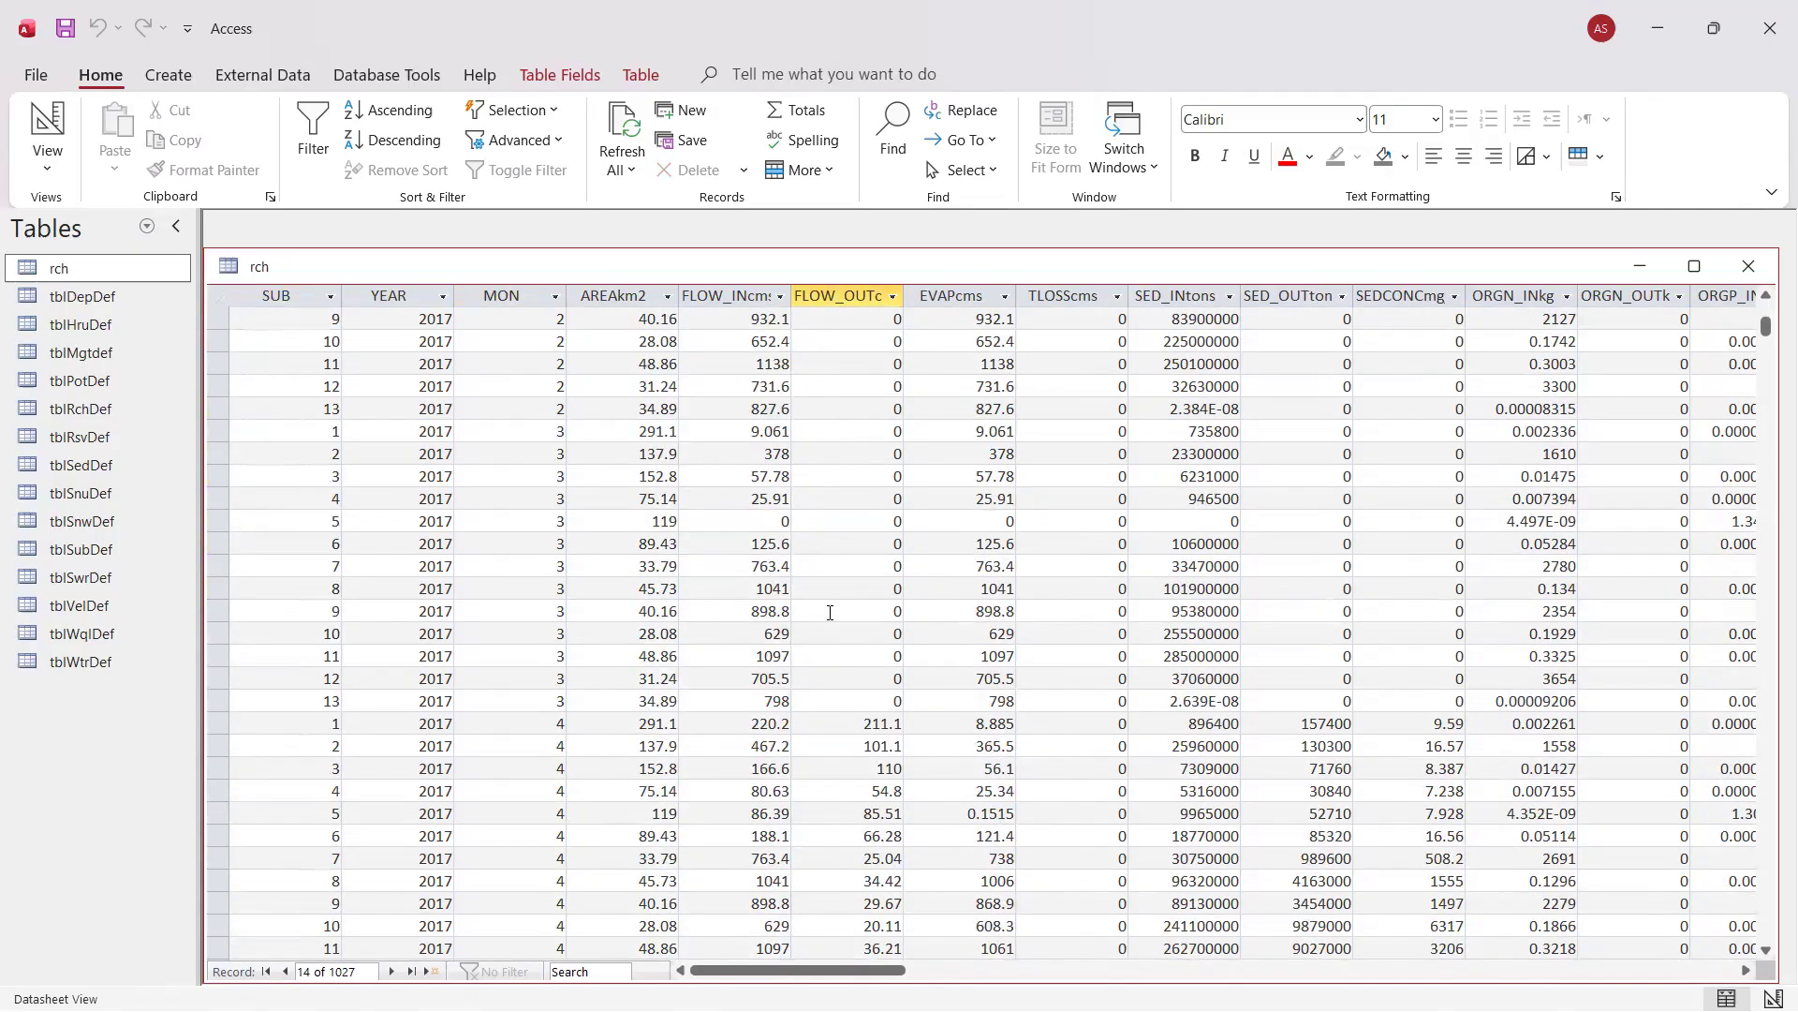
pyautogui.click(549, 726)
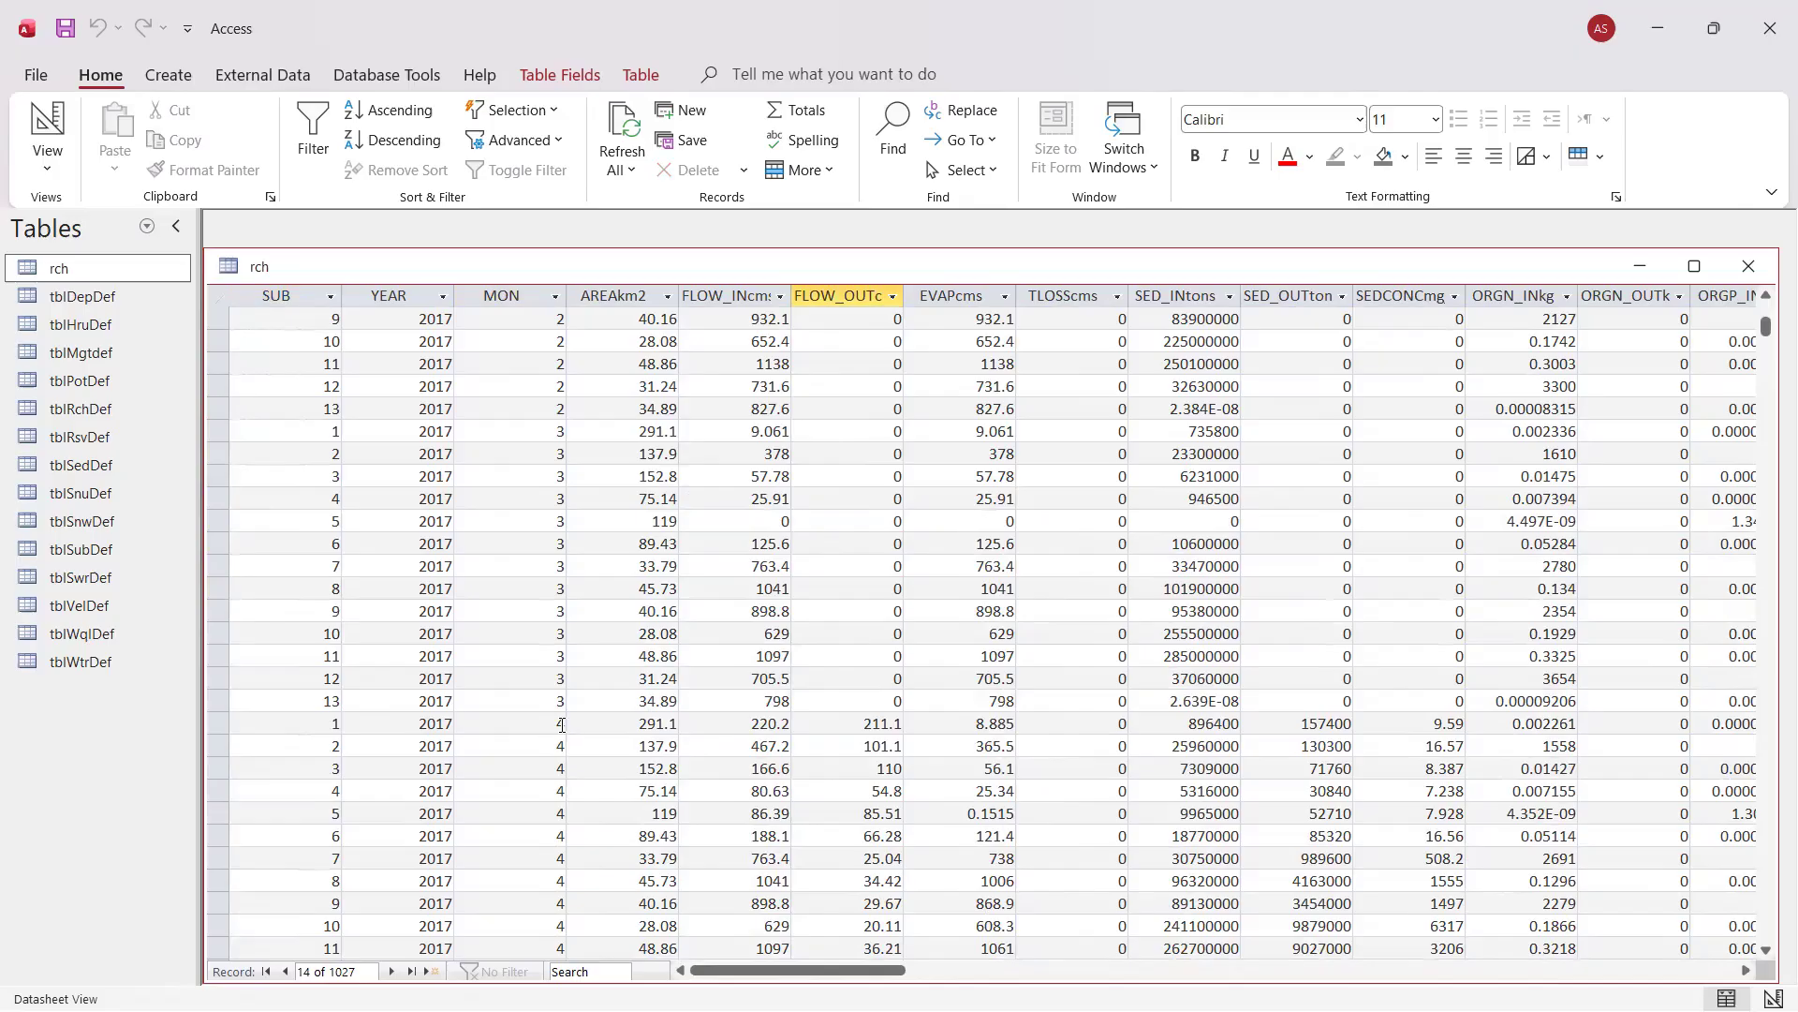
pyautogui.click(867, 730)
pyautogui.scroll(6, 769, 439)
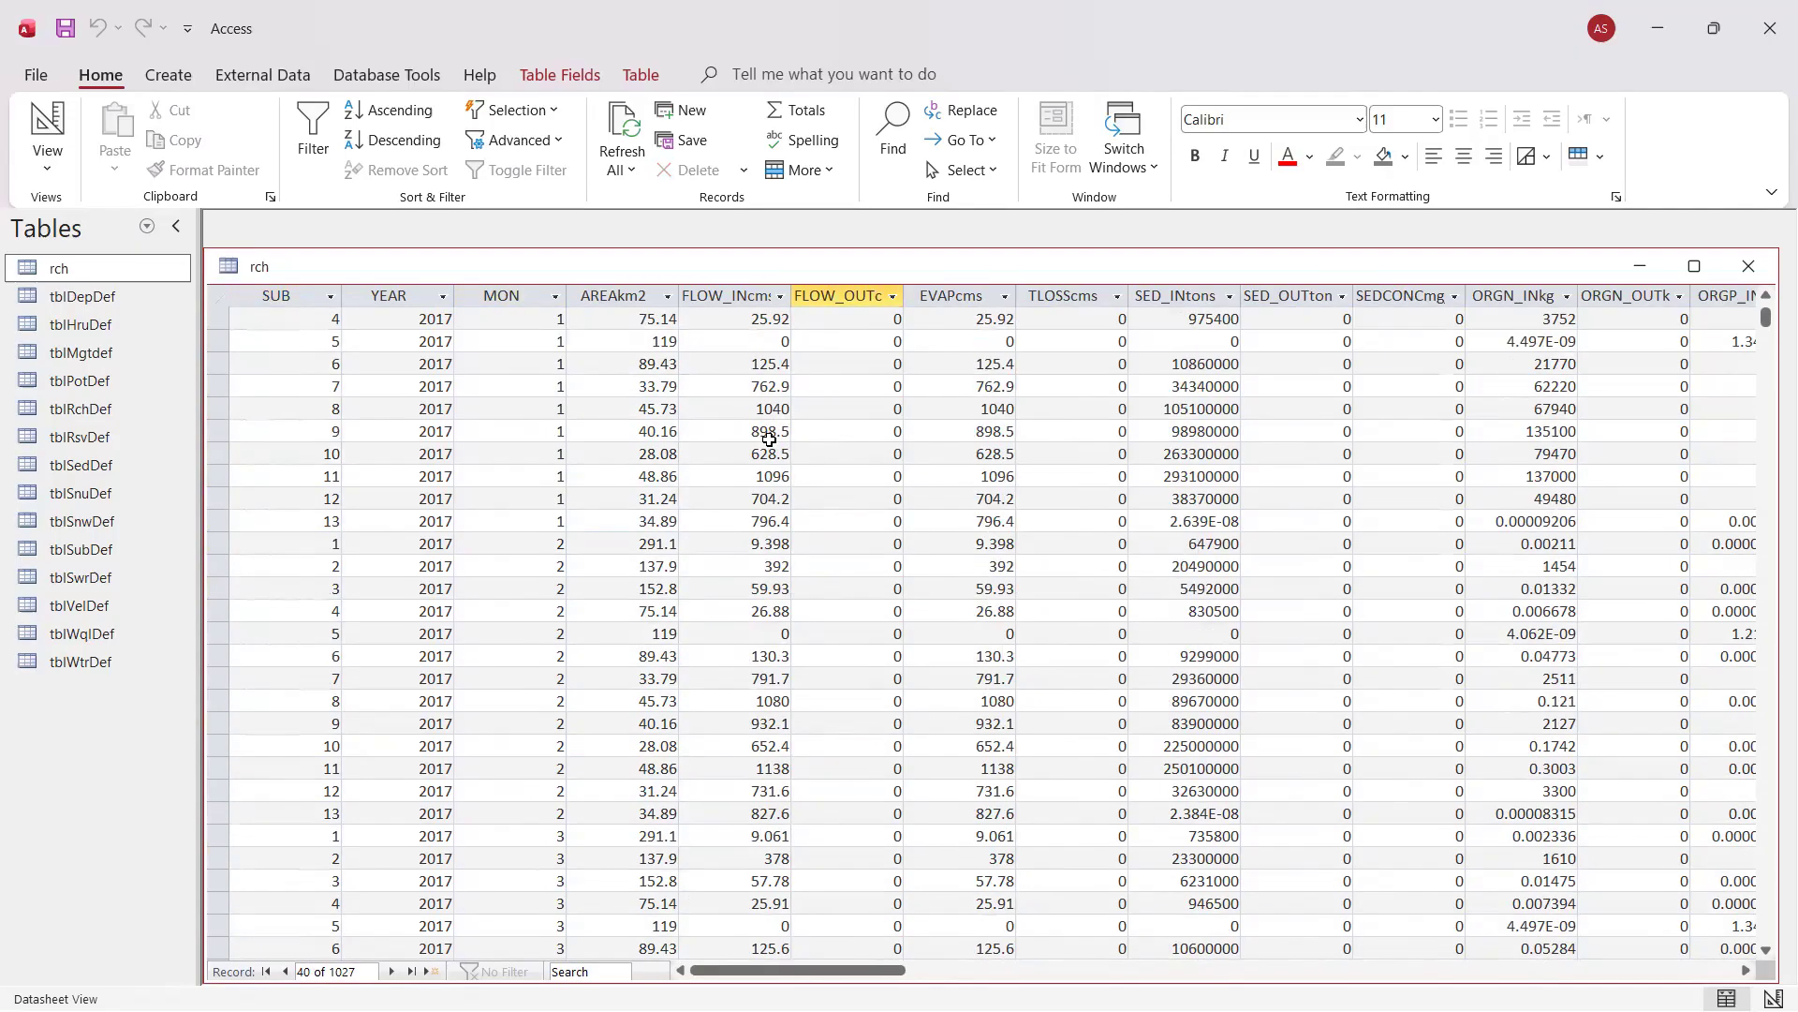
# Return to the start of the rch table and select the subbasin 2 record for month 1 of 2017
pyautogui.scroll(1, 769, 440)
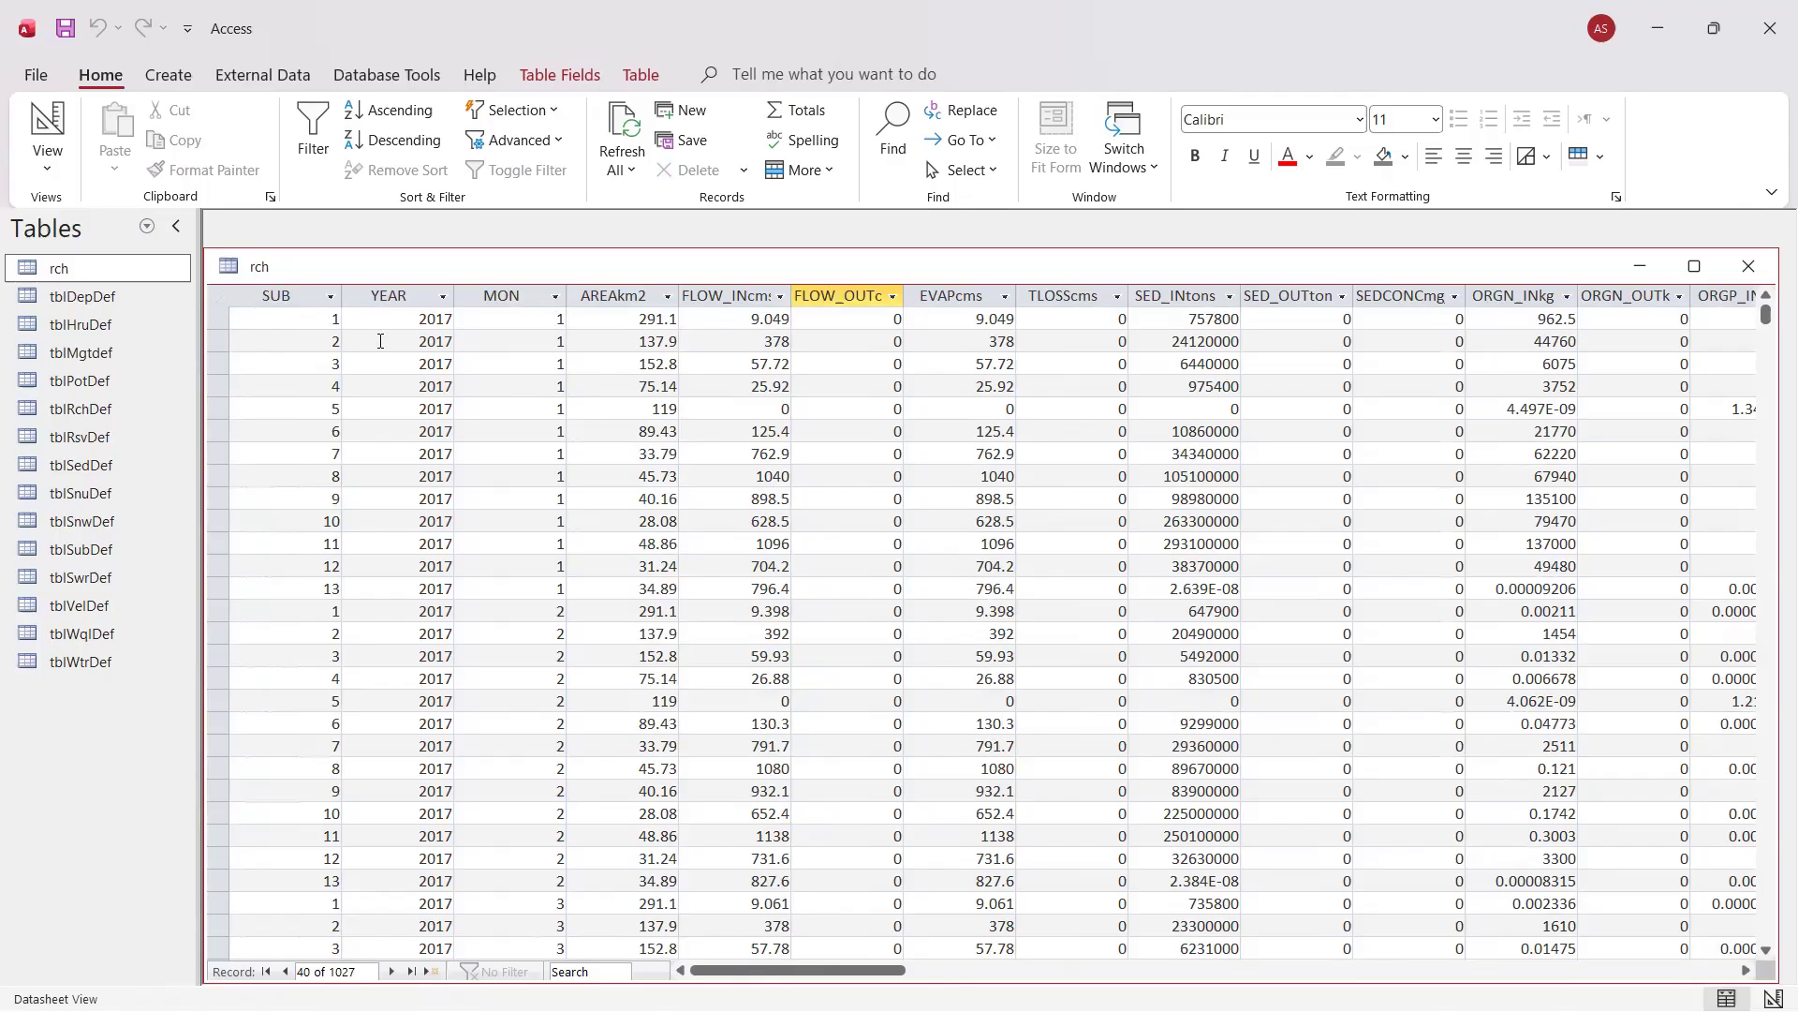
pyautogui.moveTo(312, 349); pyautogui.dragTo(378, 343)
pyautogui.hotkey('shift', 'space')
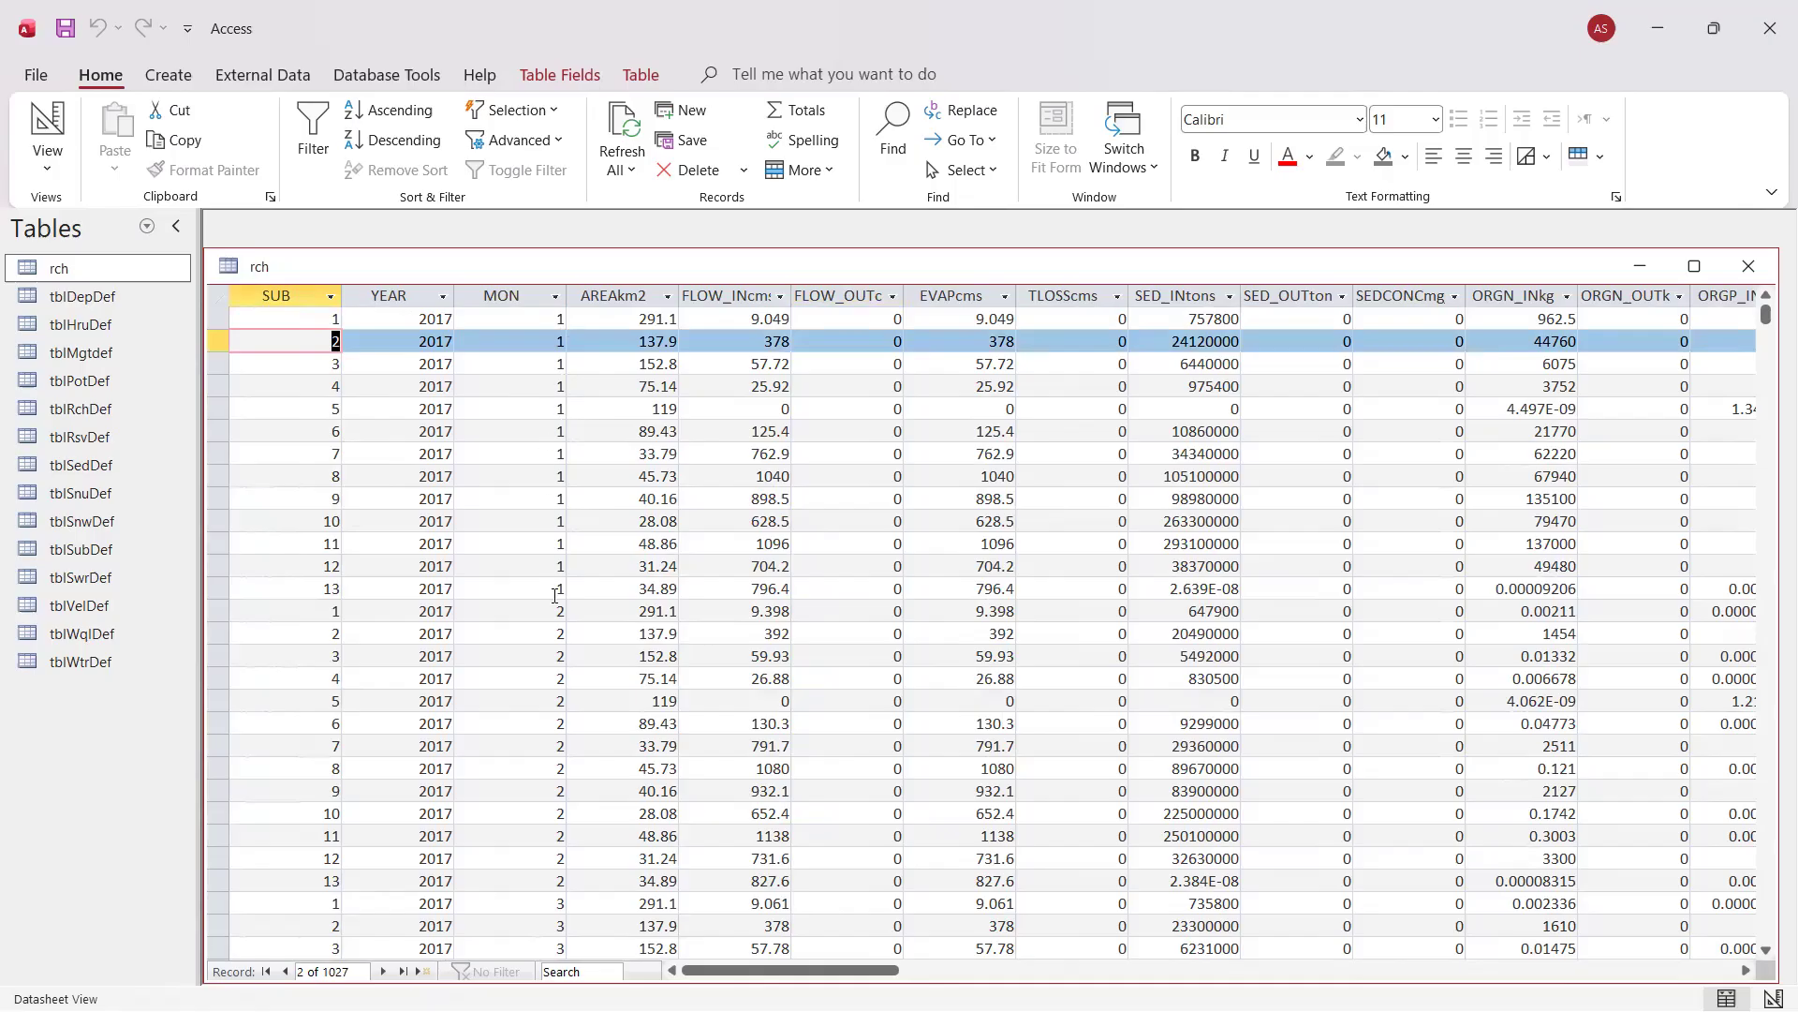
# Check early 2017 records of subbasins 4 and 5, look across the rch table to the nutrient and water-quality columns, and return to the SUB column
pyautogui.click(871, 384)
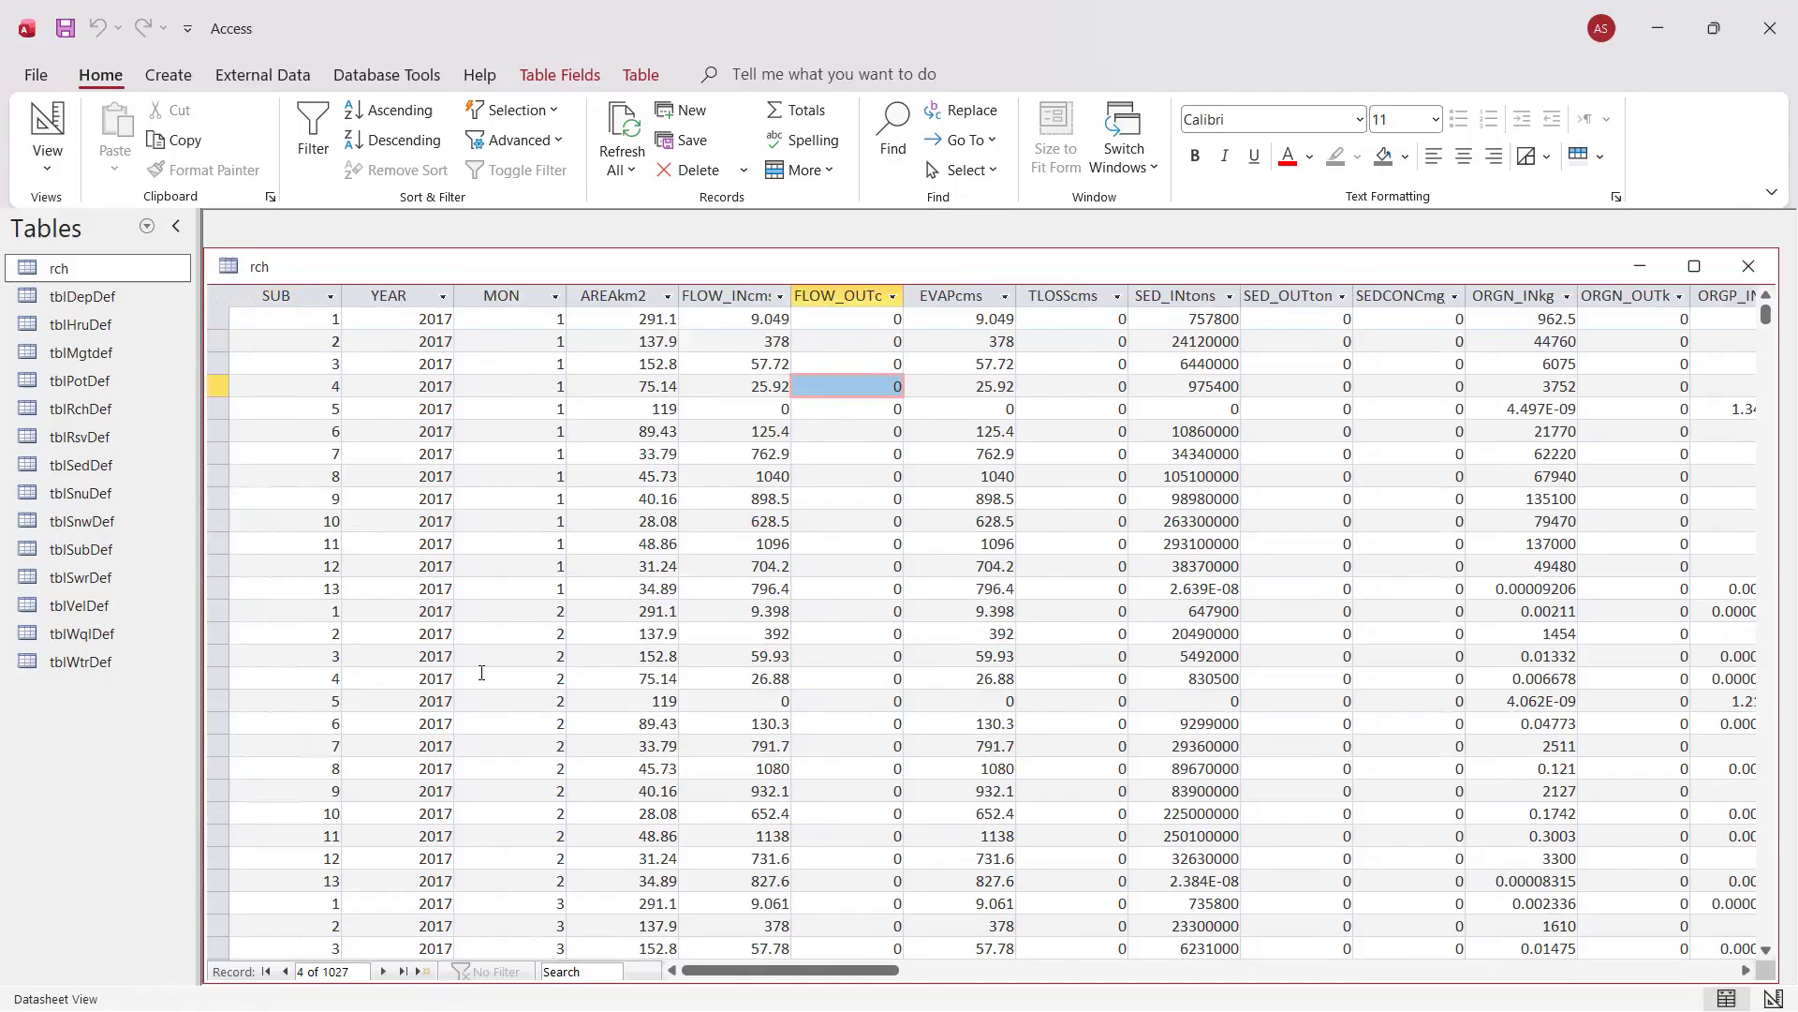
pyautogui.click(459, 409)
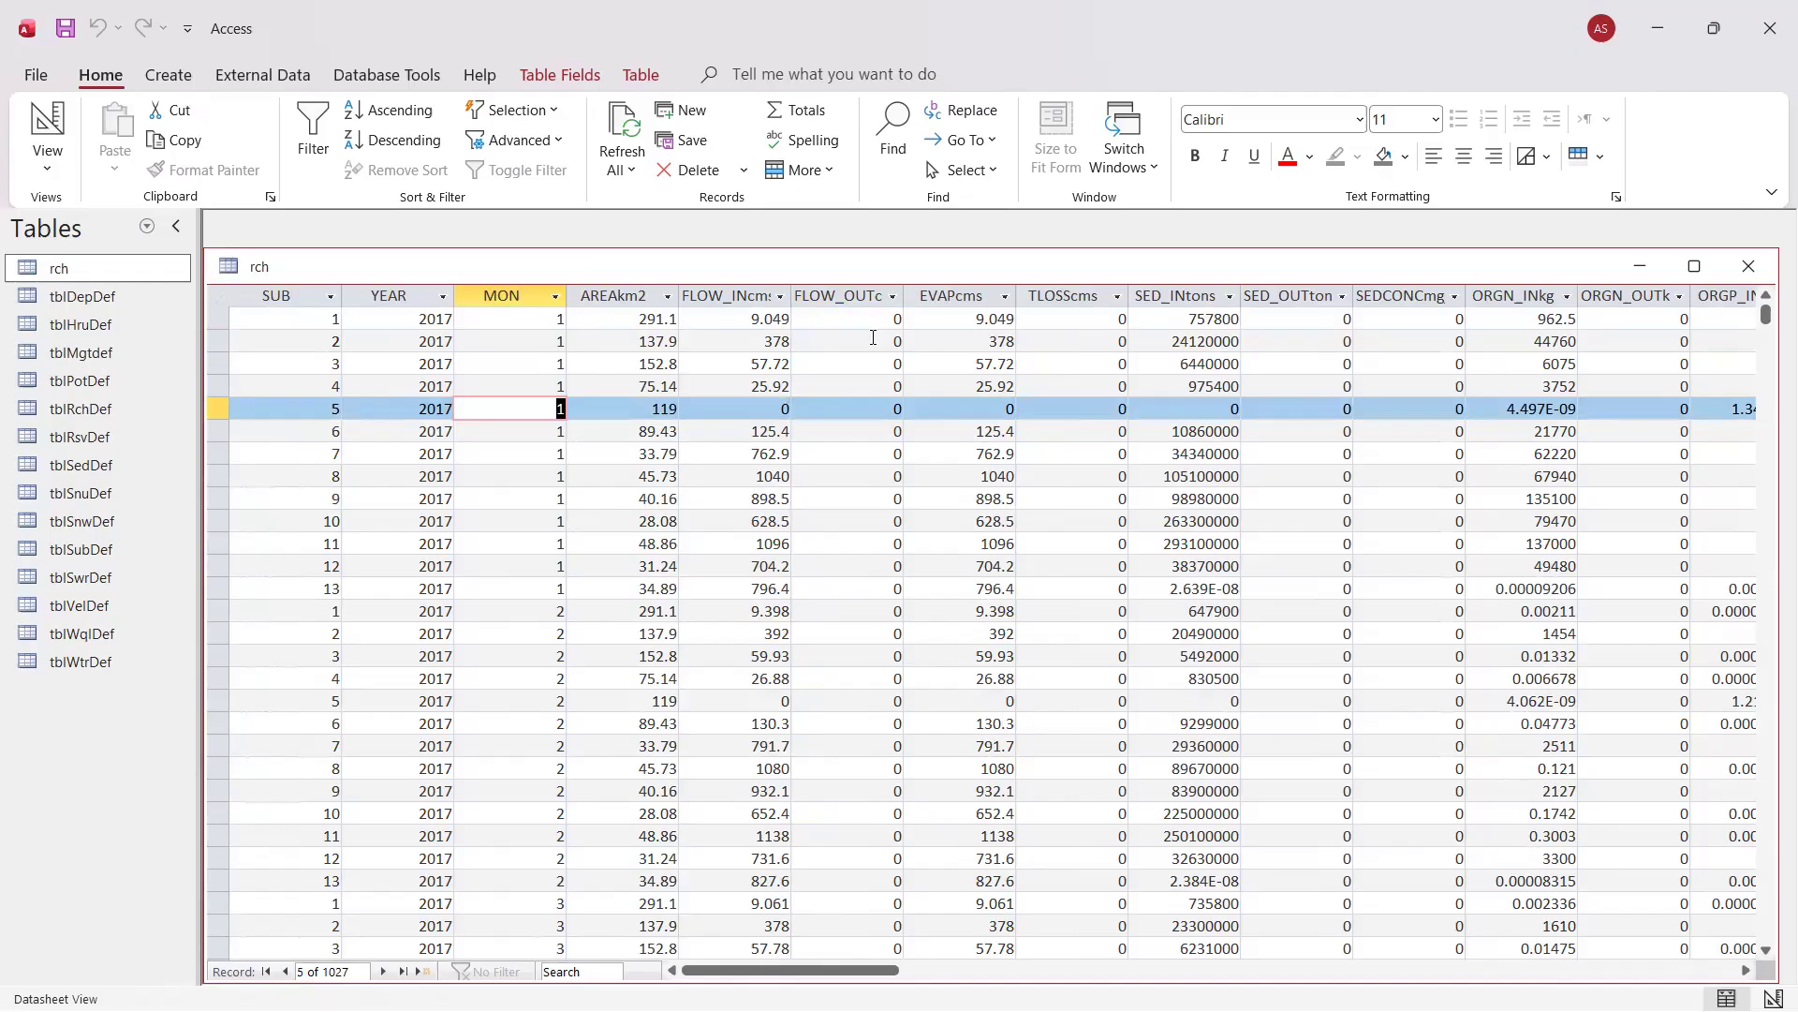
pyautogui.moveTo(922, 296); pyautogui.dragTo(1780, 299)
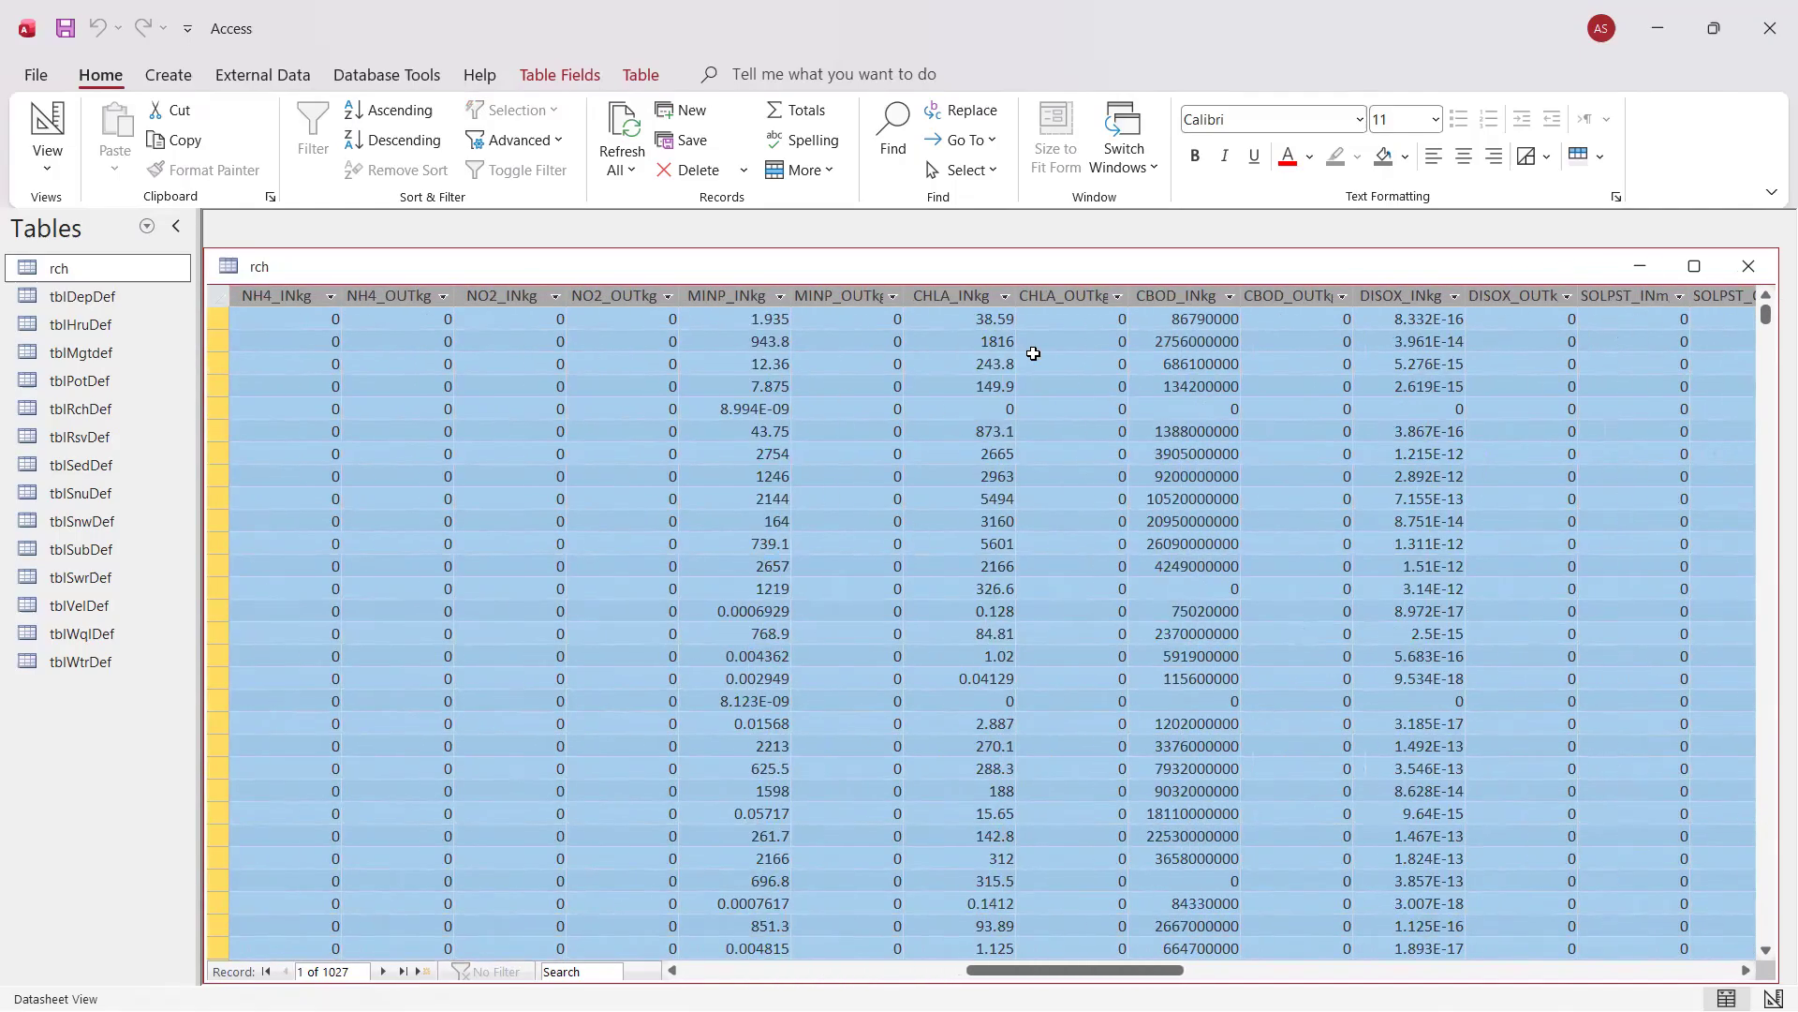
pyautogui.click(614, 434)
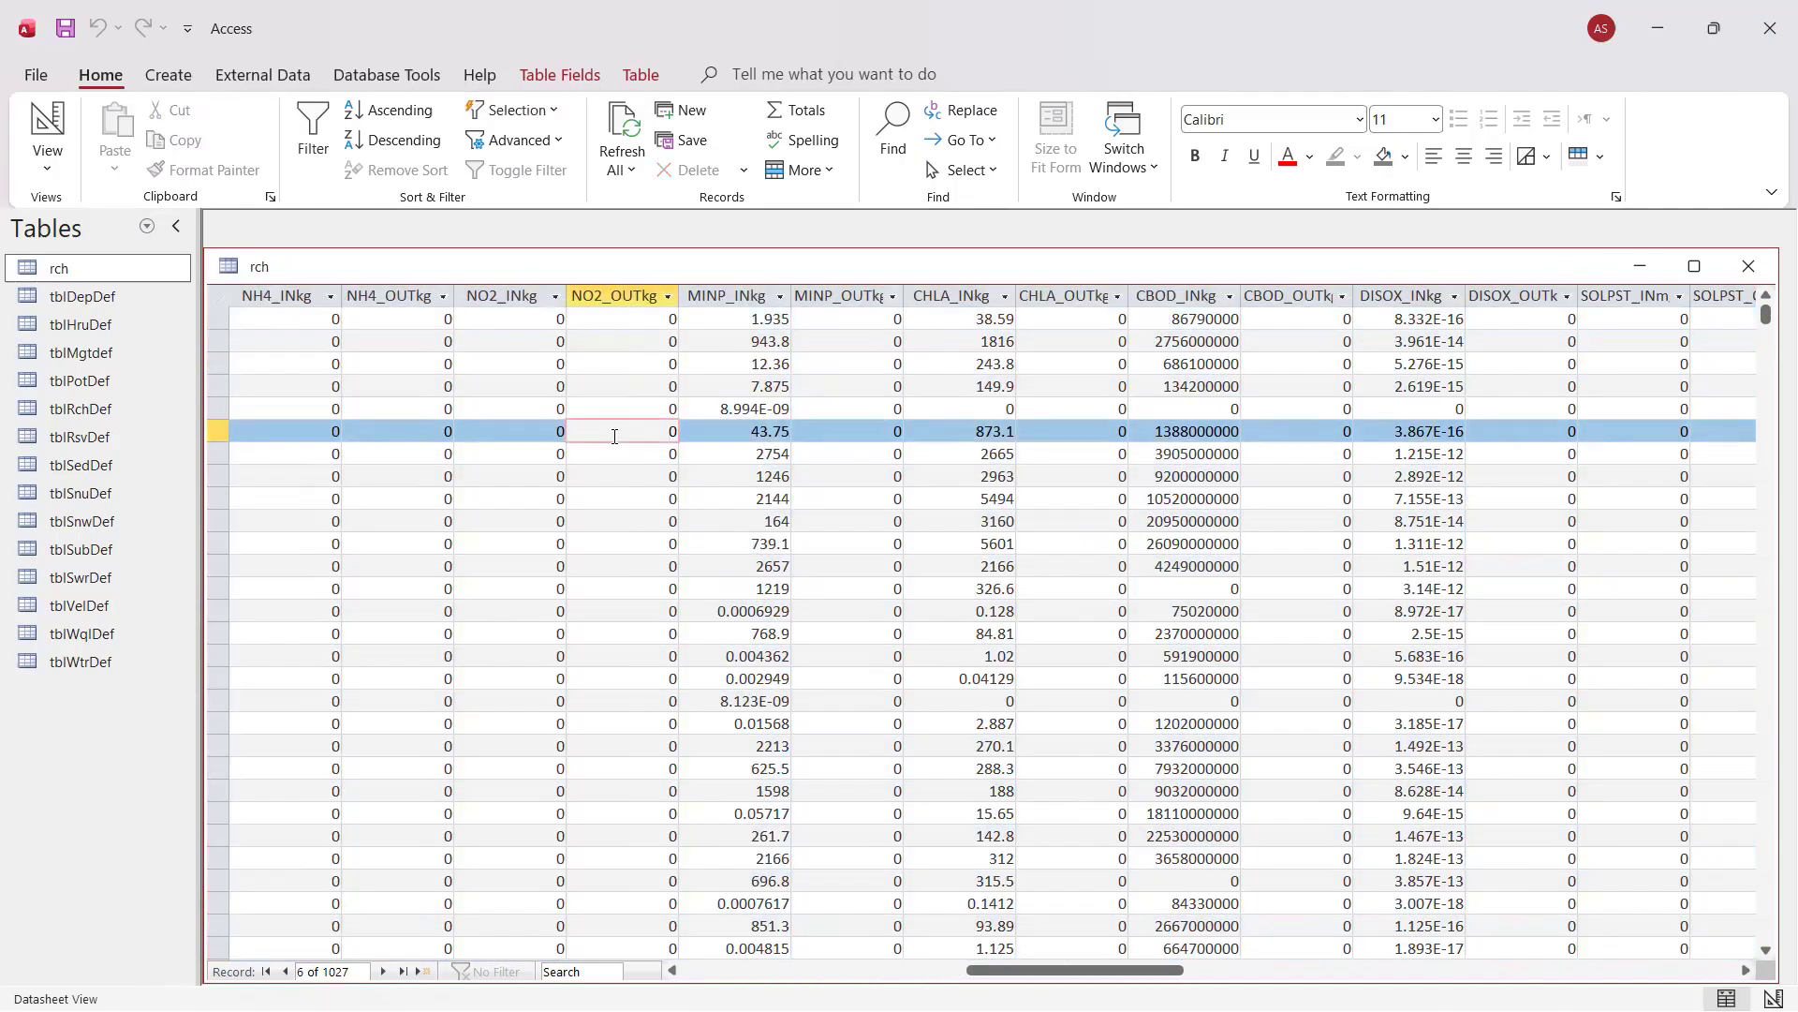
pyautogui.click(495, 387)
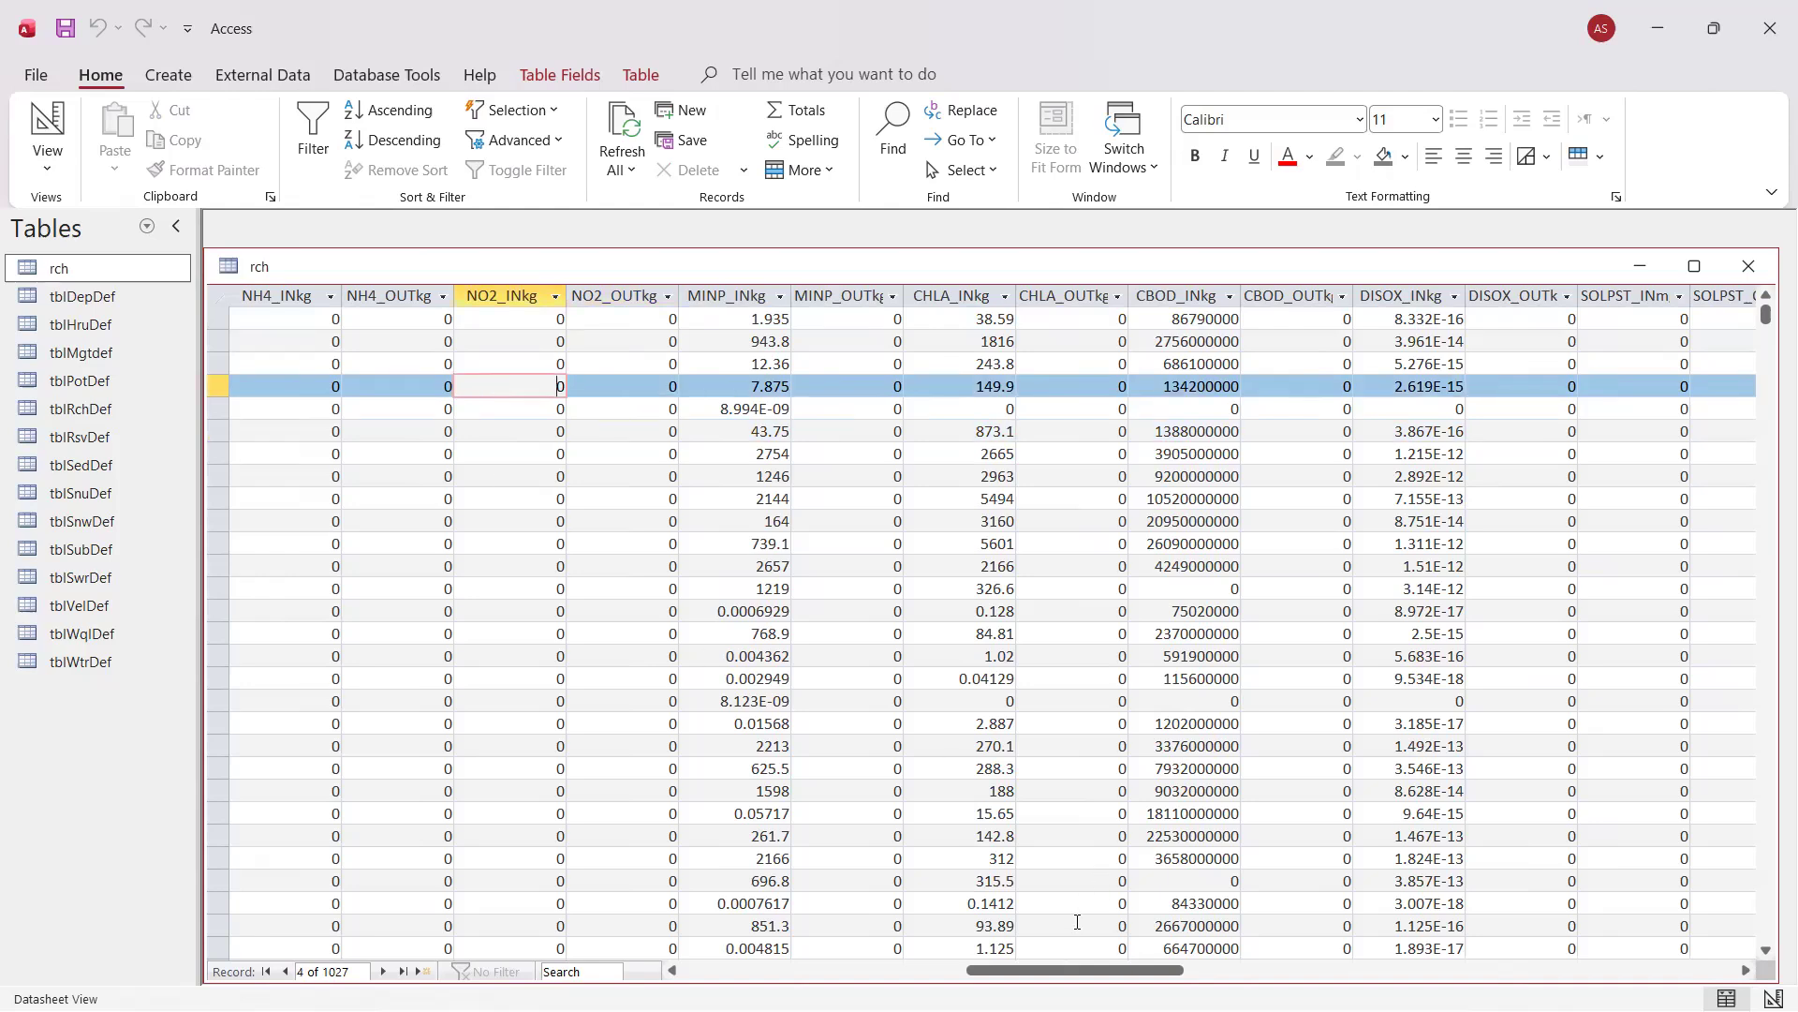
pyautogui.moveTo(1075, 970); pyautogui.dragTo(791, 970)
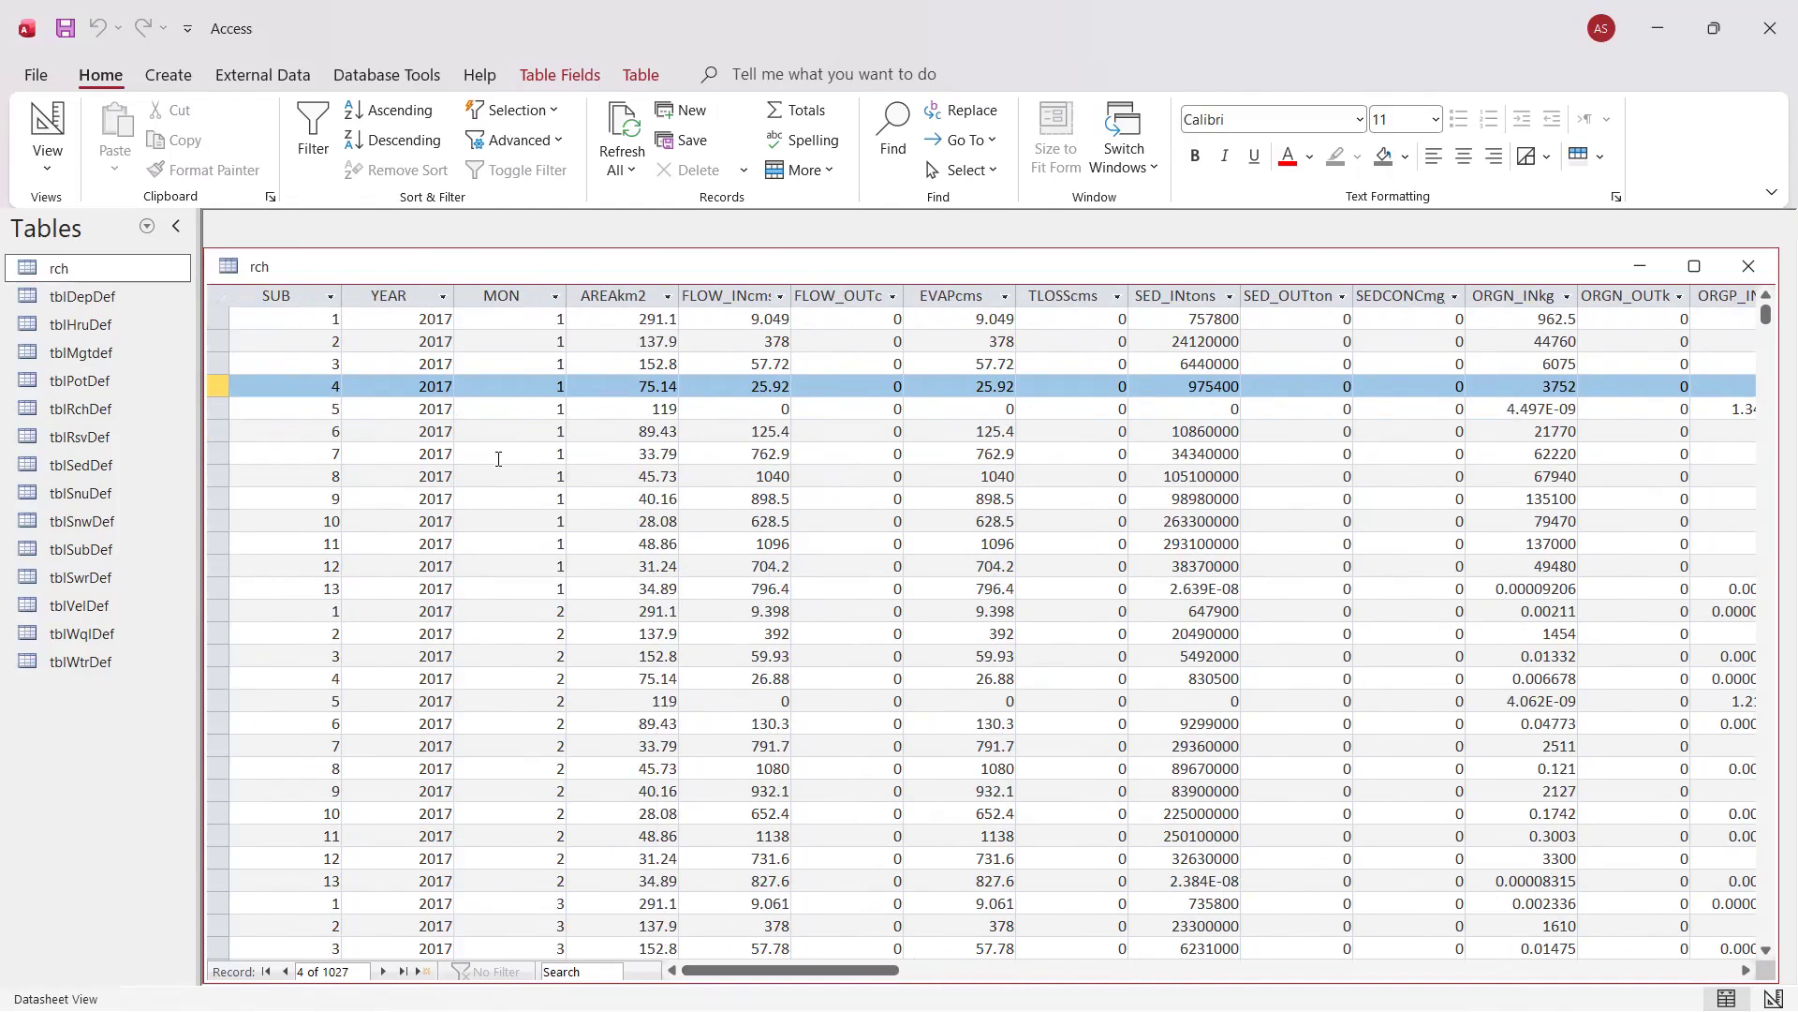